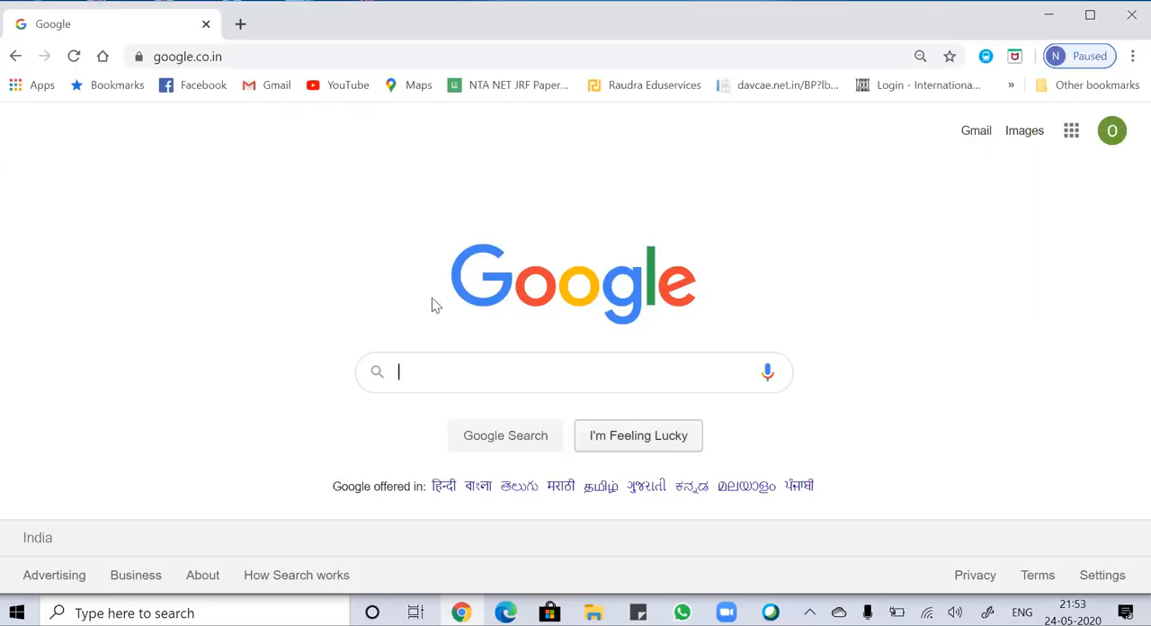
# Search Google for "canva" and open the official Canva website from the results.
pyautogui.click(432, 369)
pyautogui.write('canva')
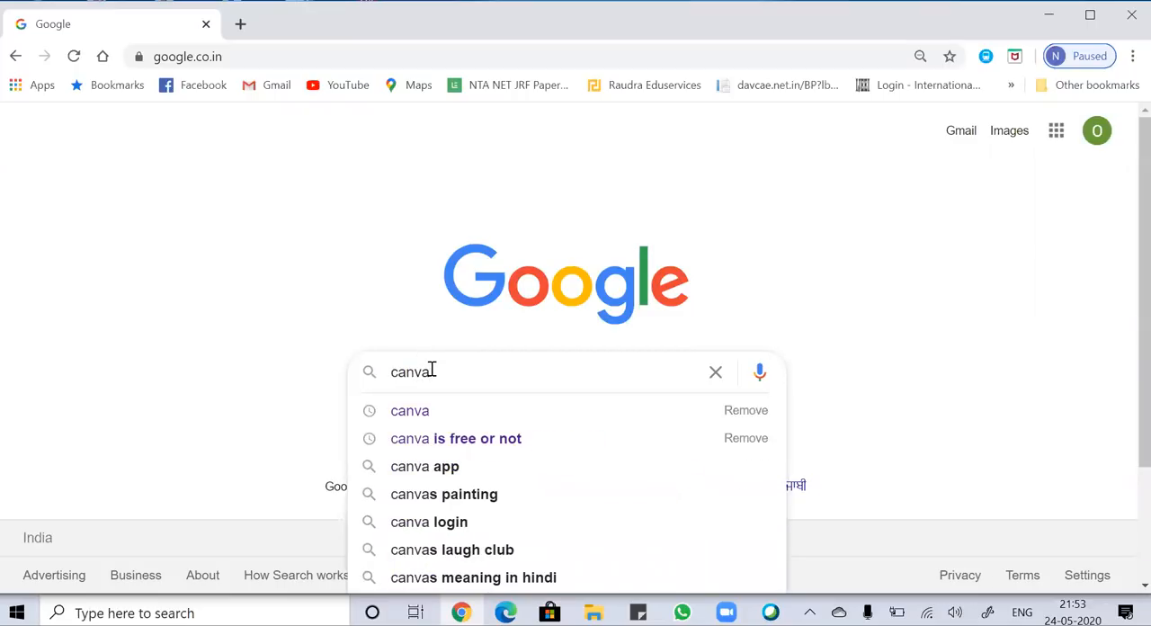
pyautogui.press('Return')
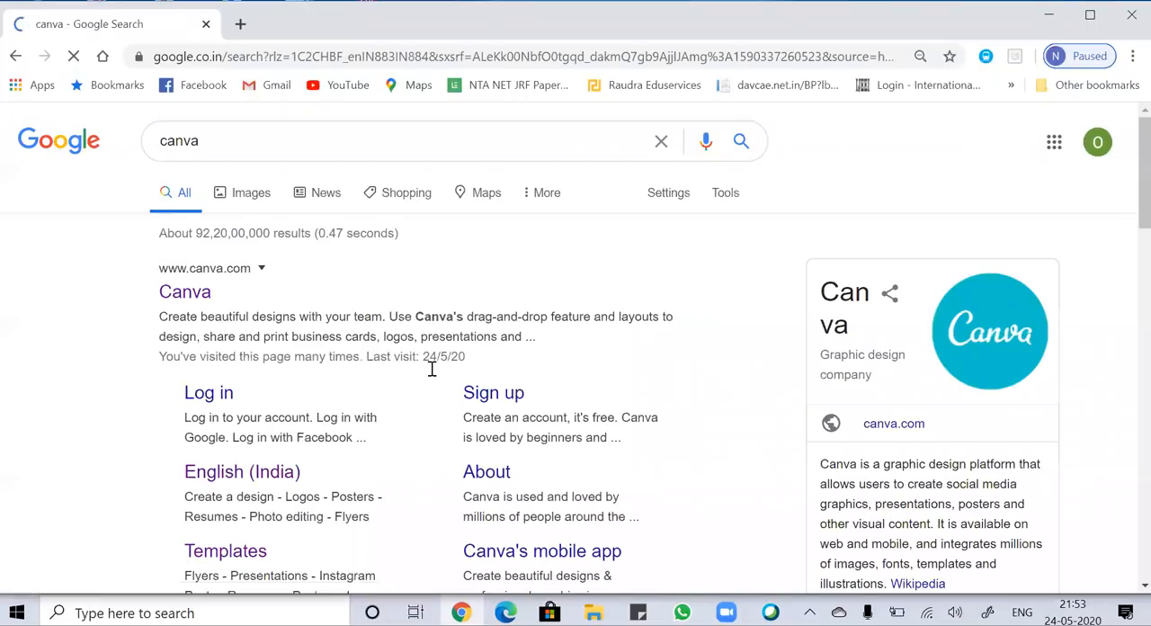
pyautogui.click(176, 292)
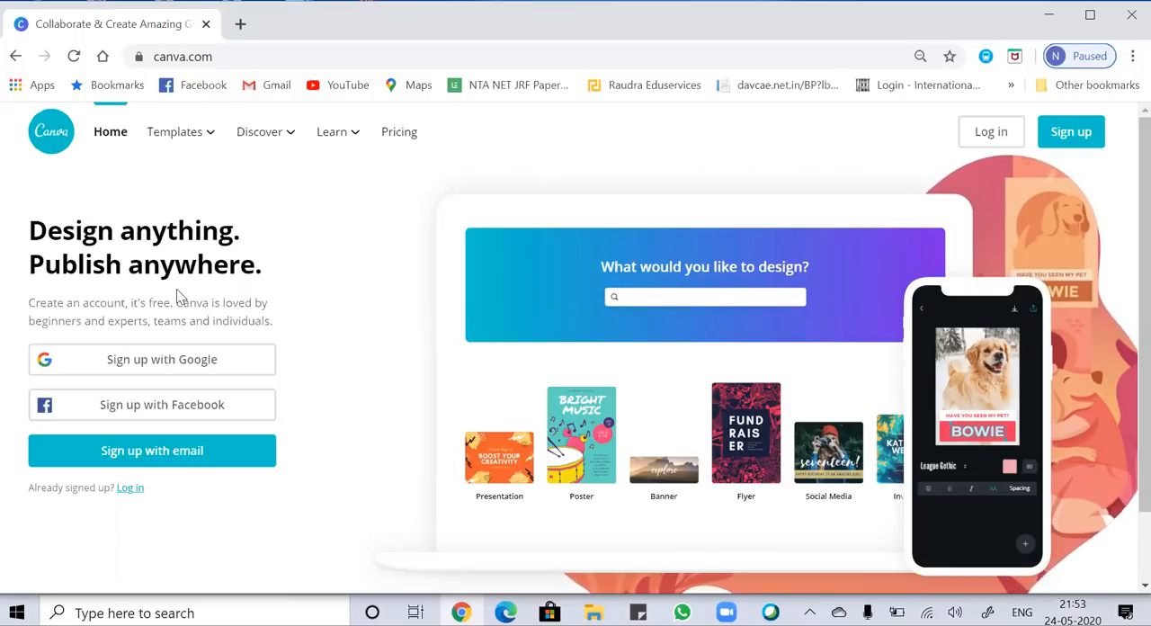
# Sign up for Canva with Google, choosing the second account in the list.
pyautogui.click(219, 364)
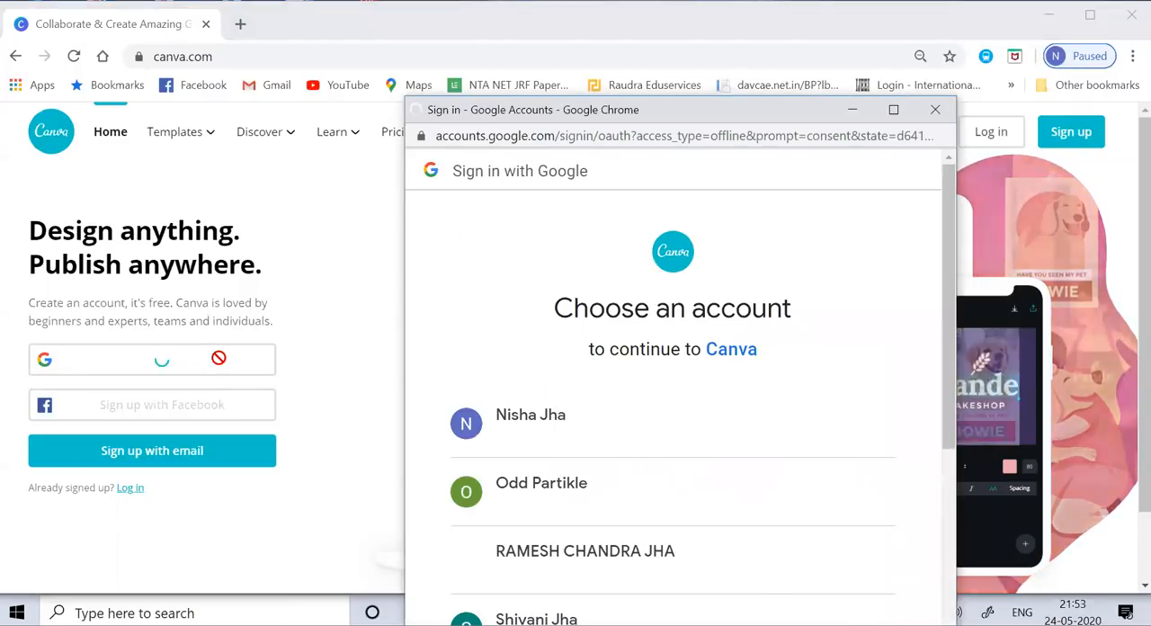
pyautogui.moveTo(945, 281); pyautogui.dragTo(952, 395)
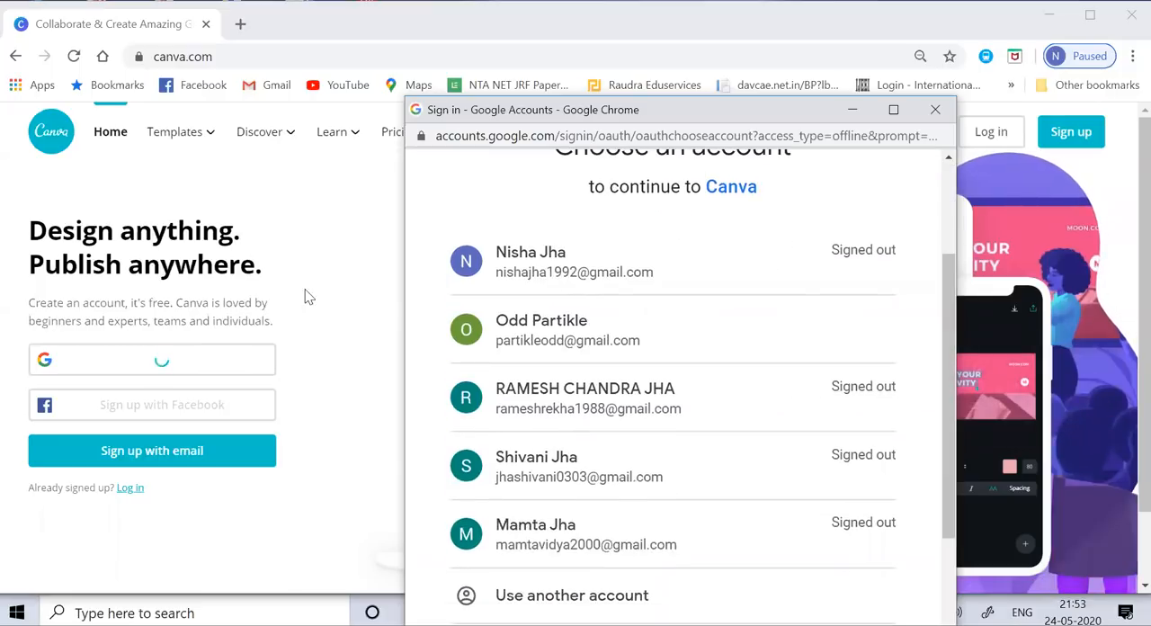
pyautogui.click(542, 344)
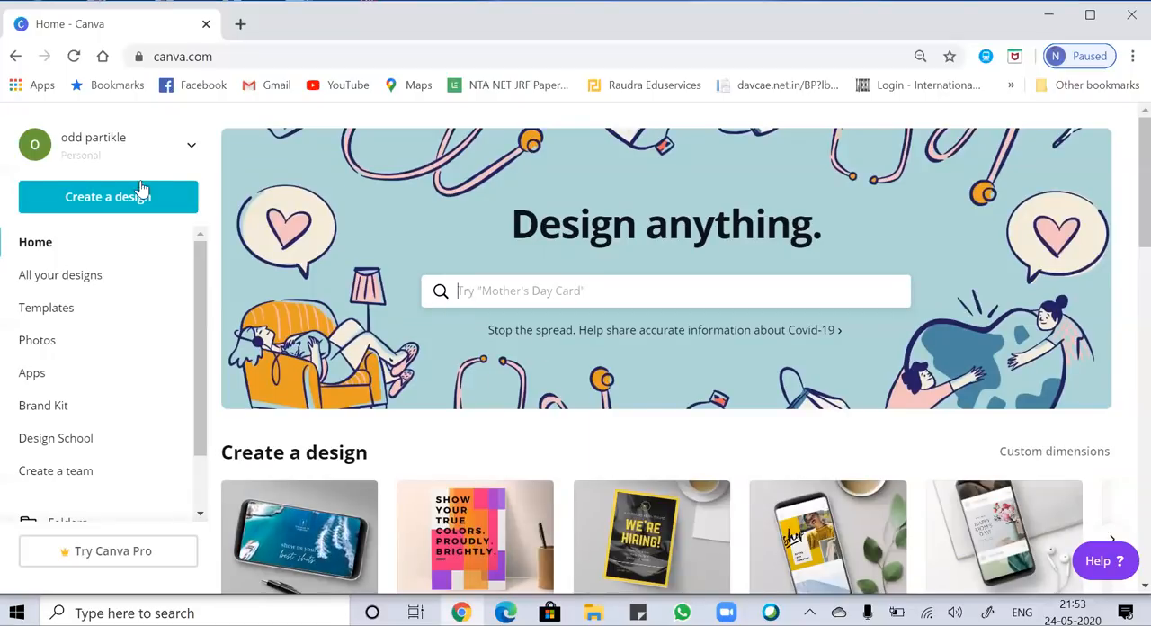
# Create a new design with custom dimensions of 1080 × 1080 px.
pyautogui.click(151, 213)
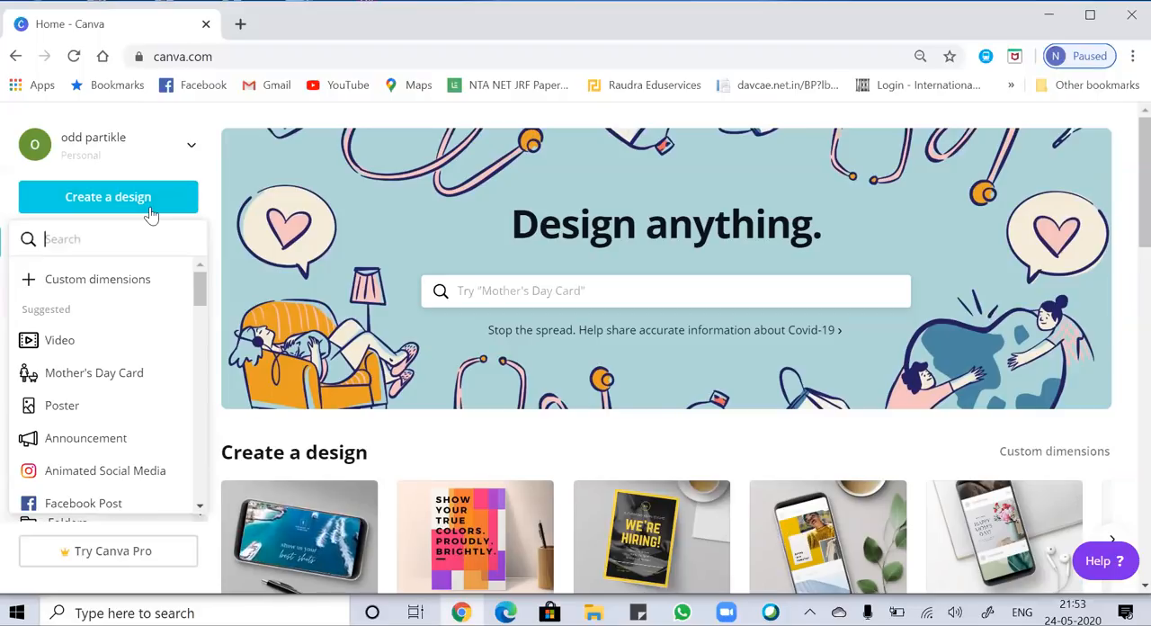
pyautogui.click(122, 286)
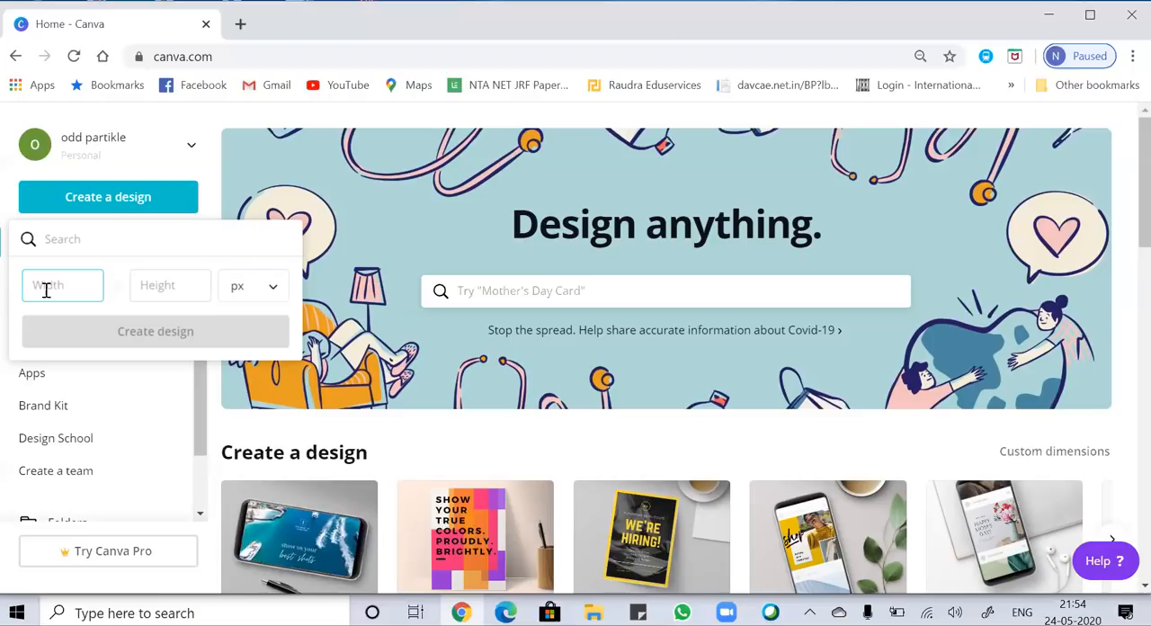
pyautogui.write('1')
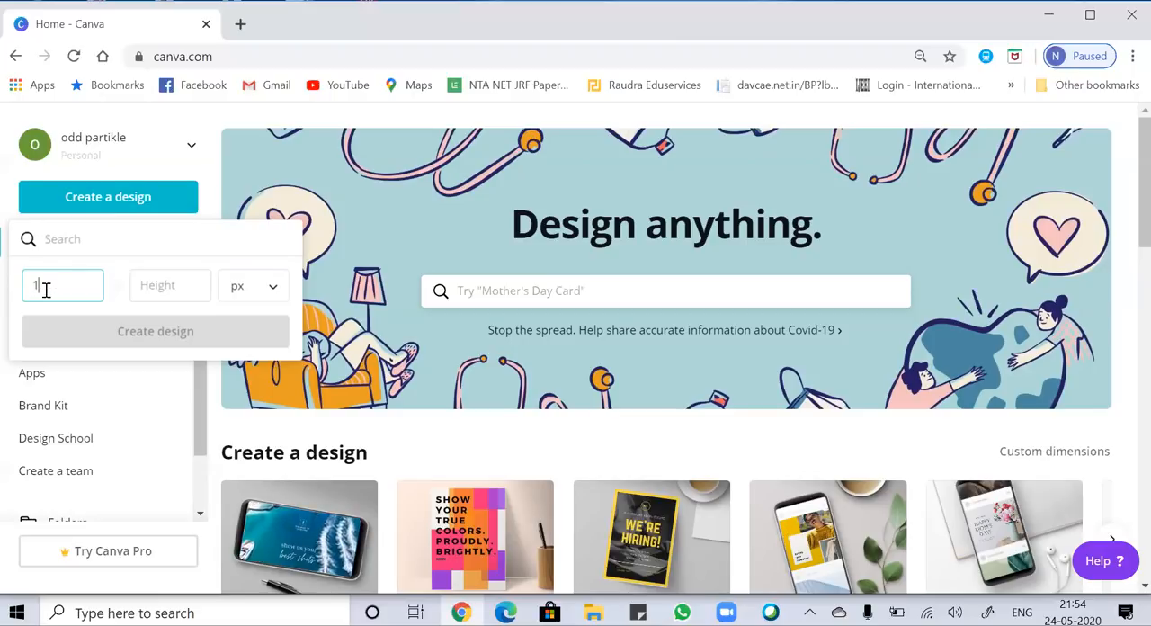
pyautogui.write('080')
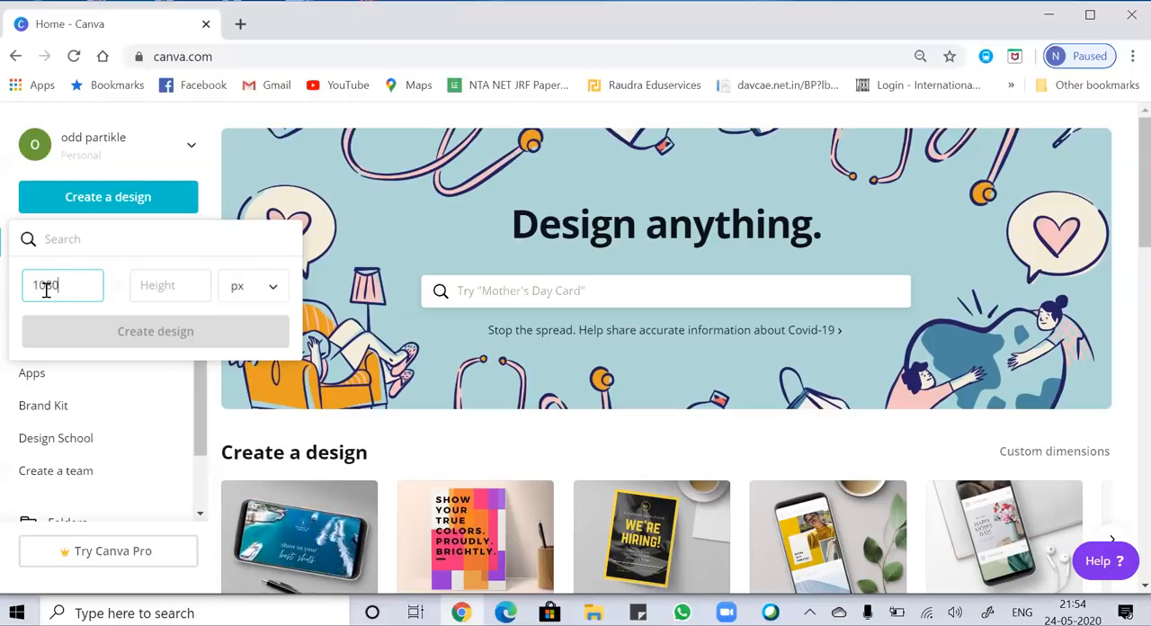
pyautogui.click(166, 288)
pyautogui.write('1')
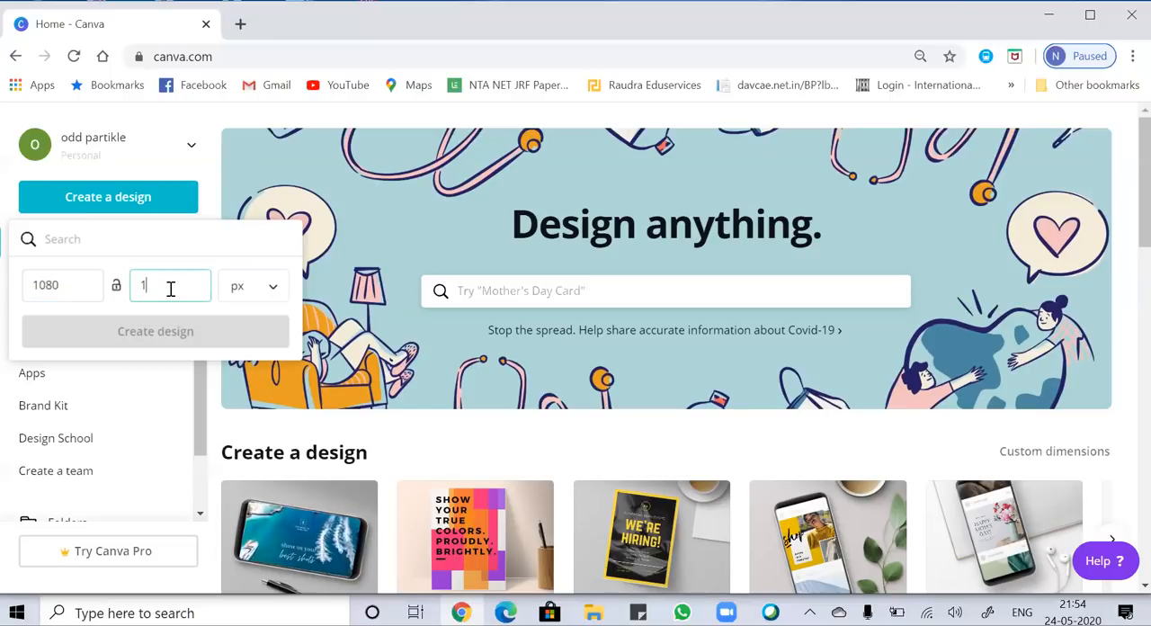
pyautogui.write('080')
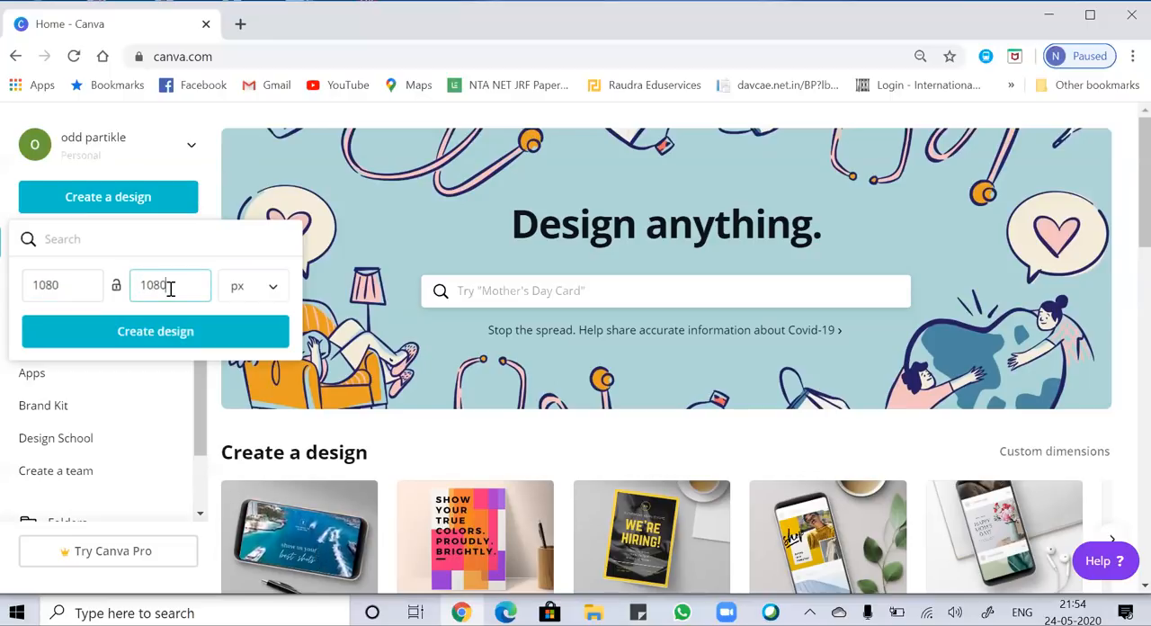
pyautogui.click(200, 342)
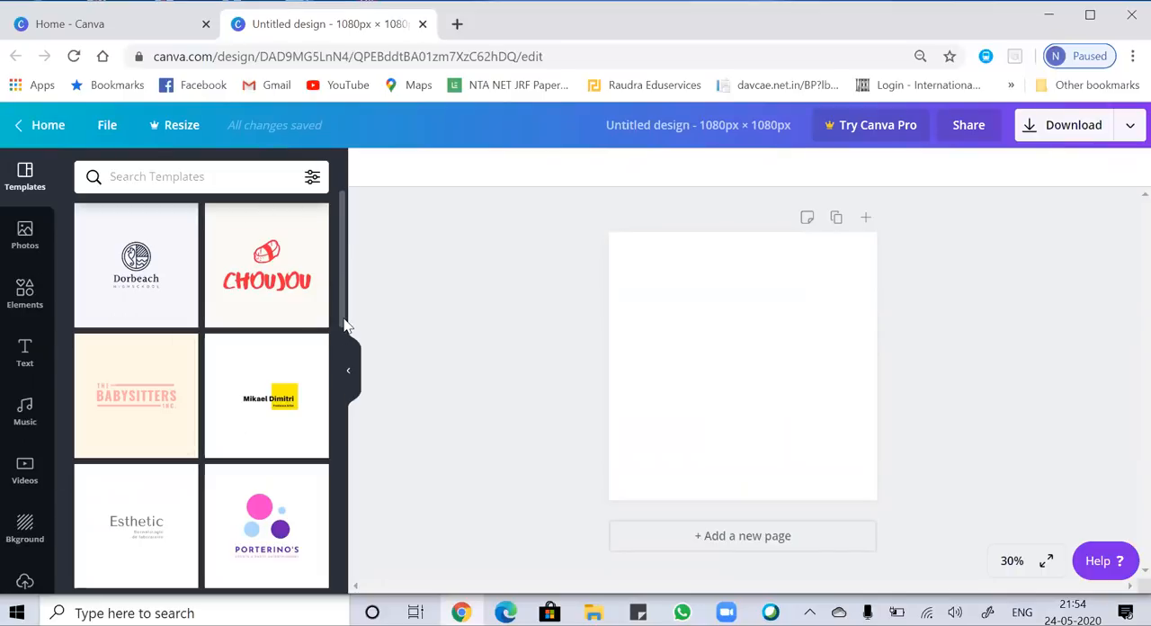
# Find the "Get Productive!" workshop template and apply it to the blank page.
pyautogui.scroll(-9, 347, 377)
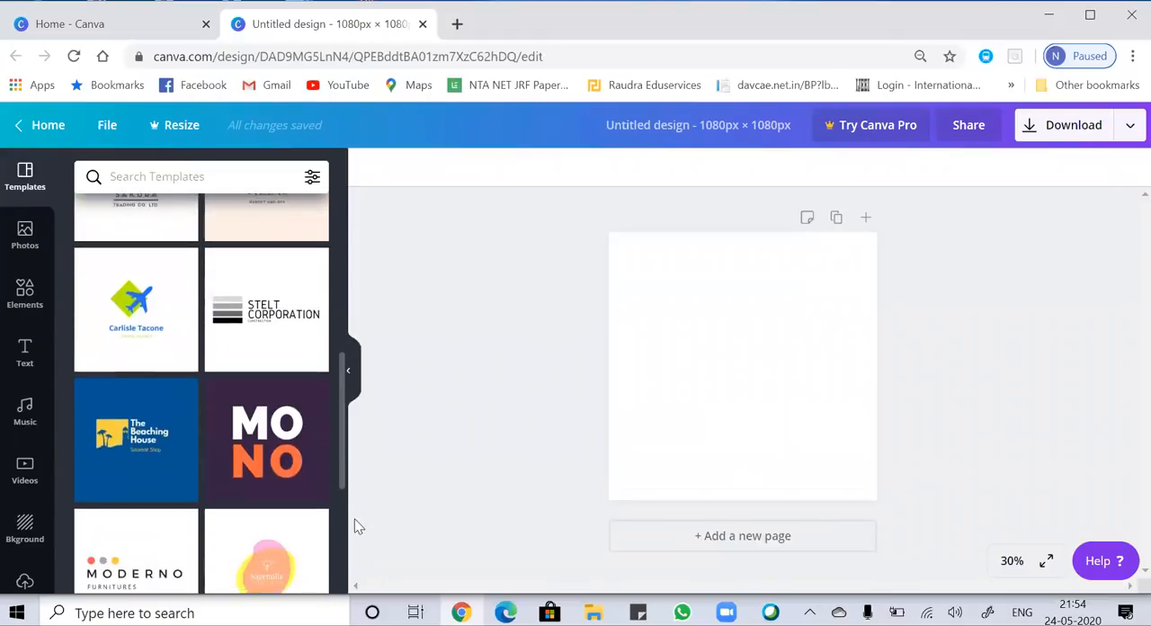
pyautogui.scroll(-6, 202, 393)
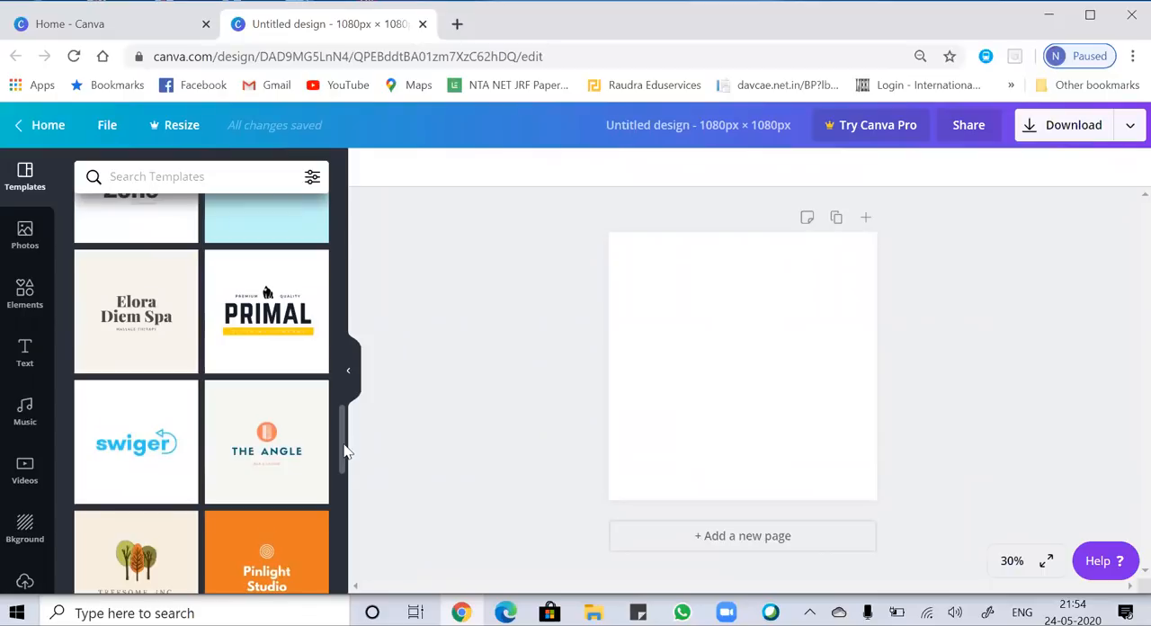
pyautogui.scroll(-3, 338, 486)
pyautogui.scroll(-5, 332, 490)
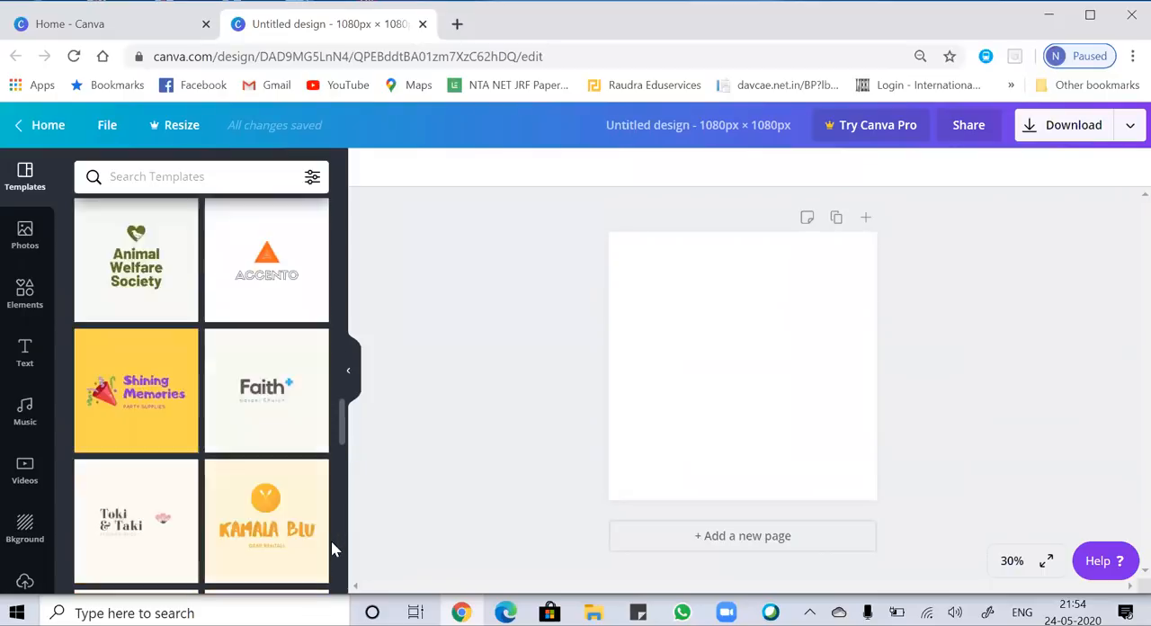
pyautogui.scroll(-5, 334, 560)
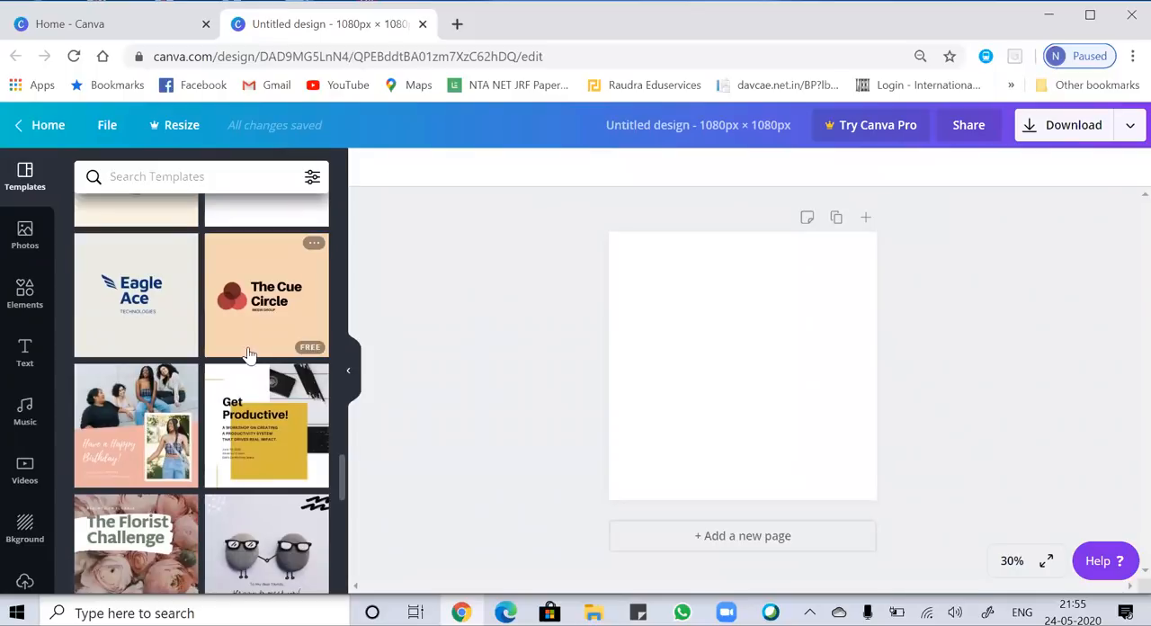
pyautogui.click(279, 426)
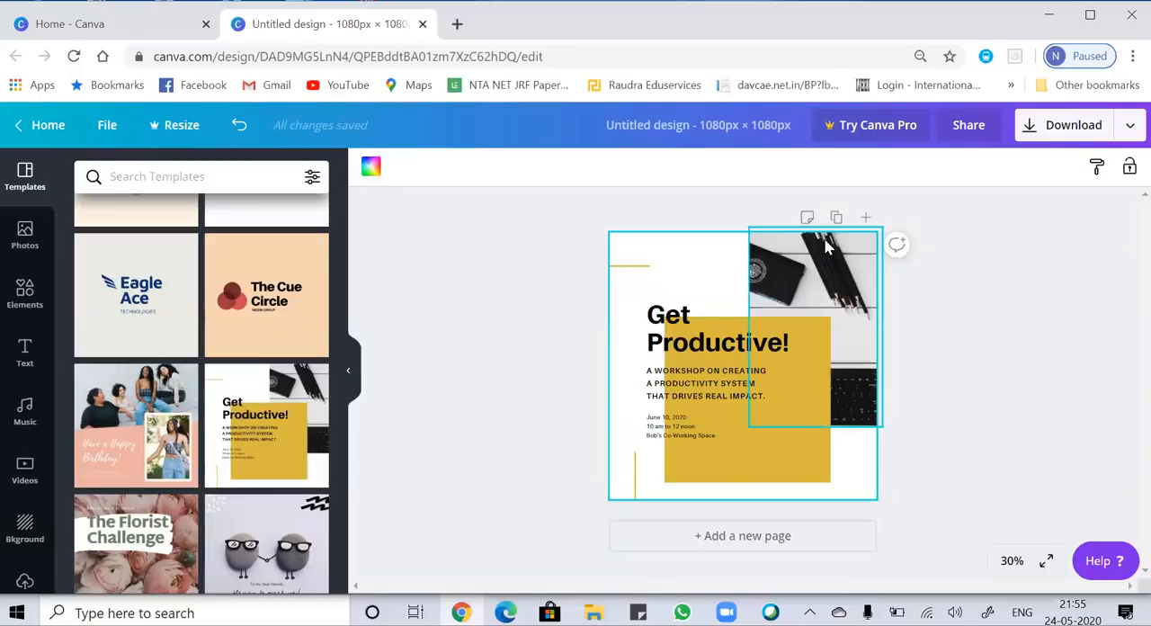
# Delete the template's grouped title, workshop description and date text from the page.
pyautogui.click(25, 354)
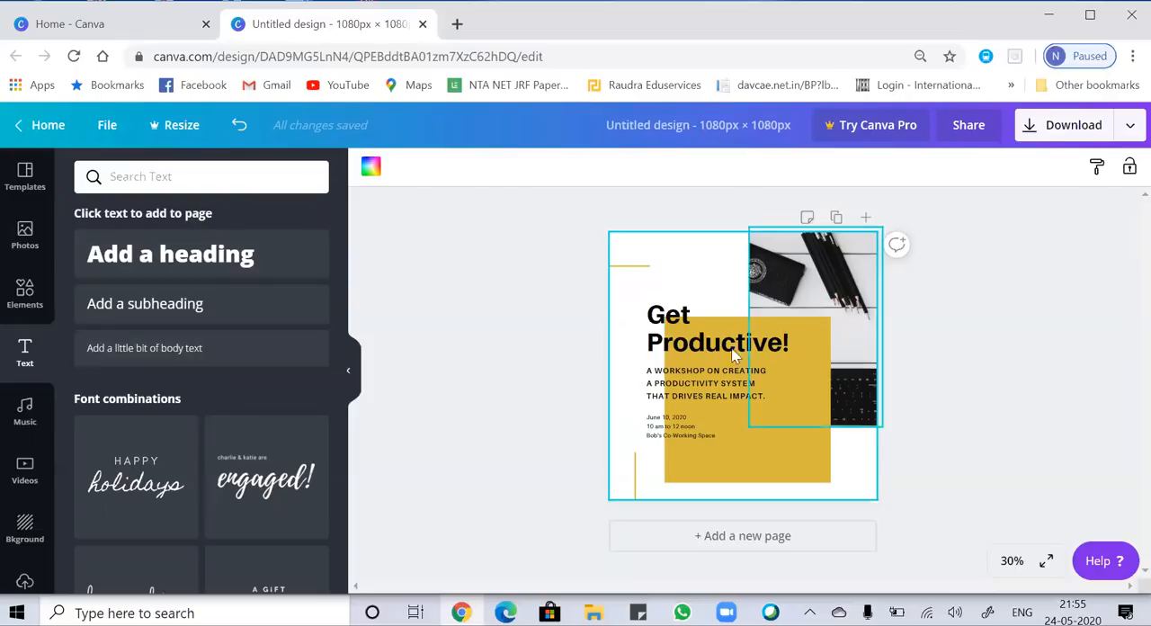
pyautogui.click(679, 349)
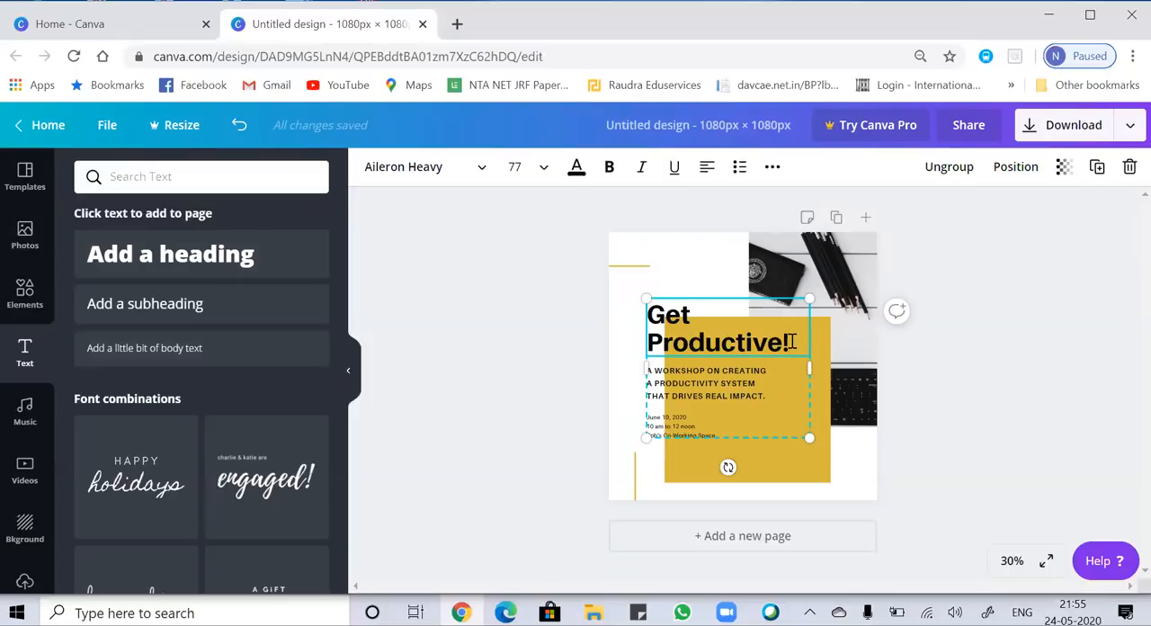
pyautogui.click(781, 413)
pyautogui.click(699, 321)
pyautogui.moveTo(705, 321)
pyautogui.mouseDown()
pyautogui.moveTo(675, 321)
pyautogui.moveTo(717, 334)
pyautogui.mouseUp()
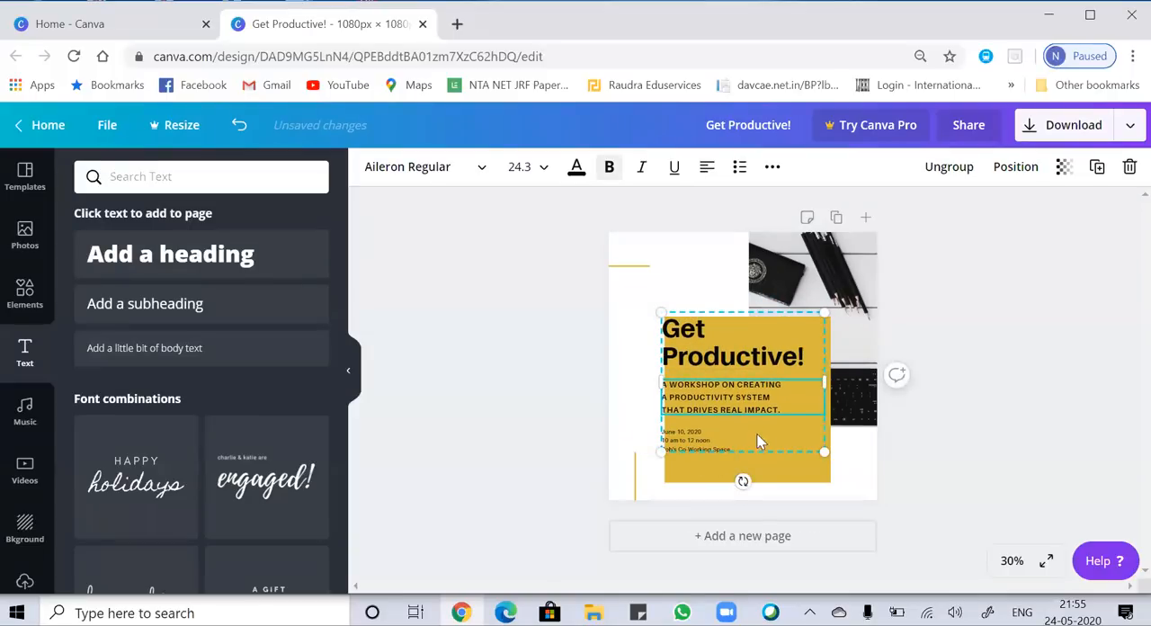
pyautogui.click(755, 457)
pyautogui.click(745, 421)
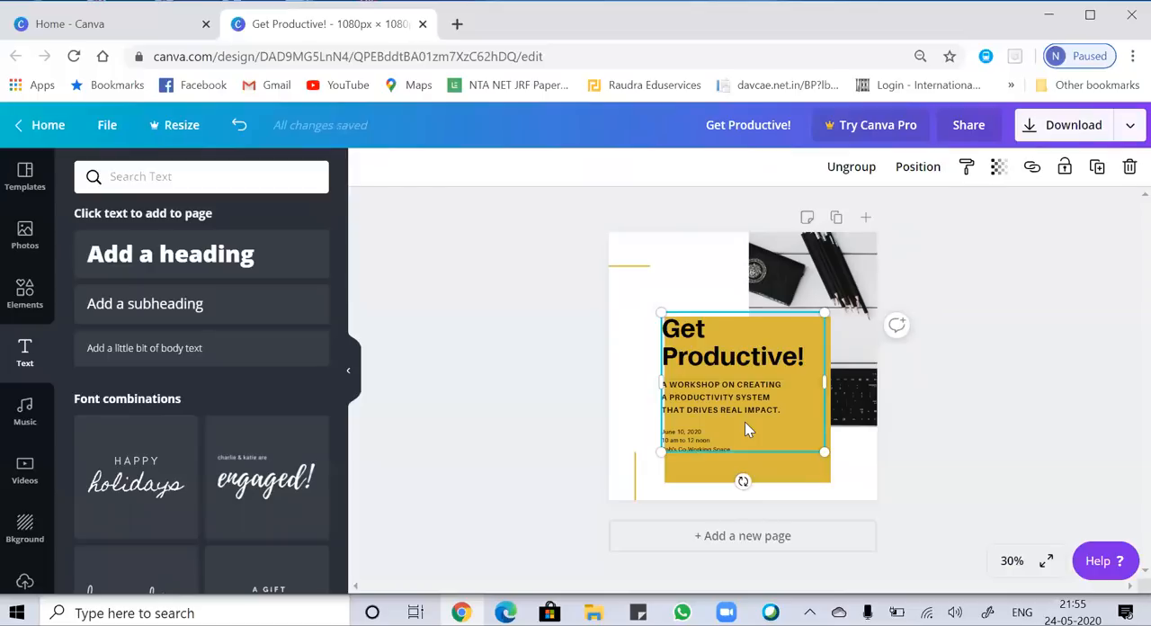
pyautogui.press('Delete')
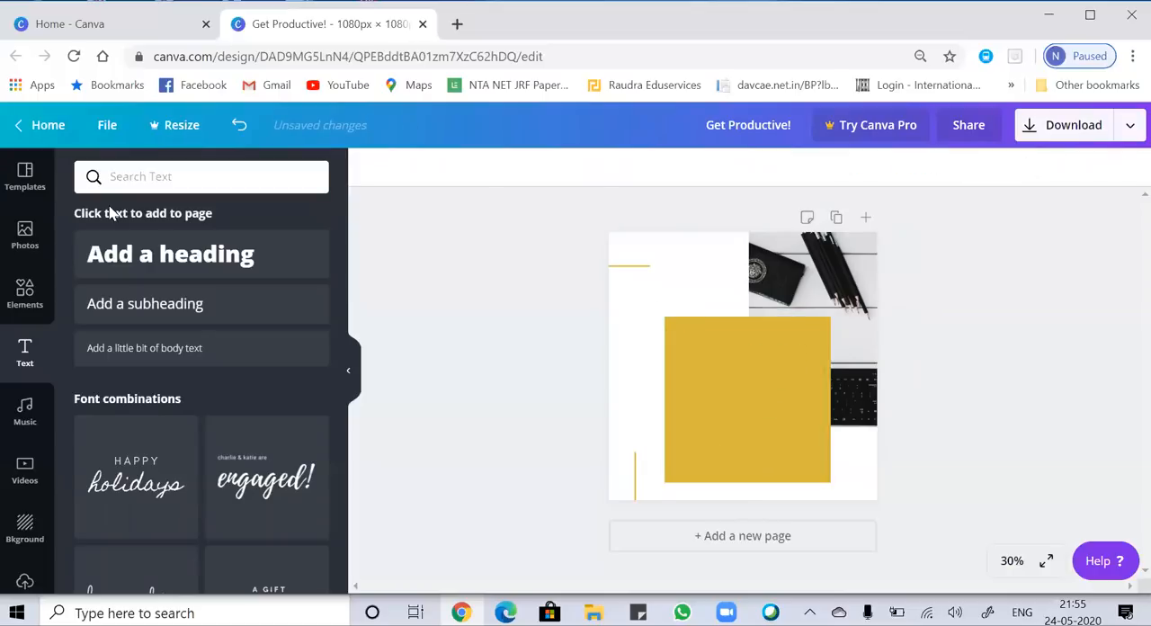
# Add a heading over the yellow square and clear its placeholder text.
pyautogui.click(142, 259)
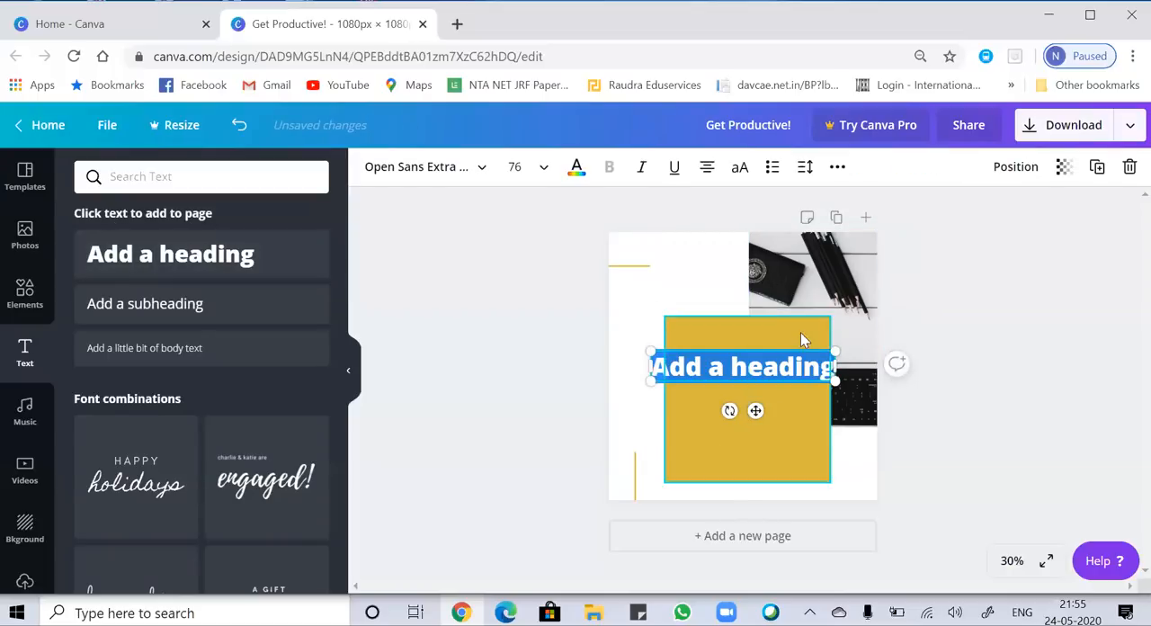
pyautogui.click(827, 376)
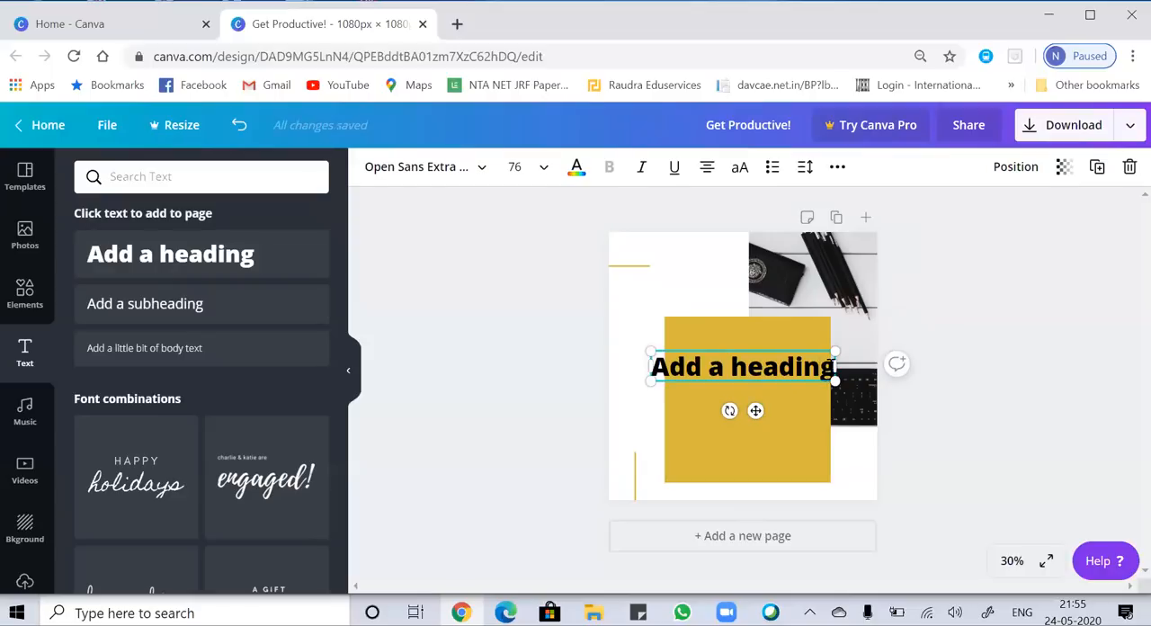
pyautogui.press('BackSpace')
pyautogui.press('BackSpace')
pyautogui.press('BackSpace')
pyautogui.press('BackSpace')
pyautogui.press('BackSpace')
pyautogui.press('BackSpace')
pyautogui.press('BackSpace')
pyautogui.press('BackSpace')
pyautogui.press('BackSpace')
pyautogui.press('BackSpace')
pyautogui.press('BackSpace')
pyautogui.press('BackSpace')
pyautogui.press('BackSpace')
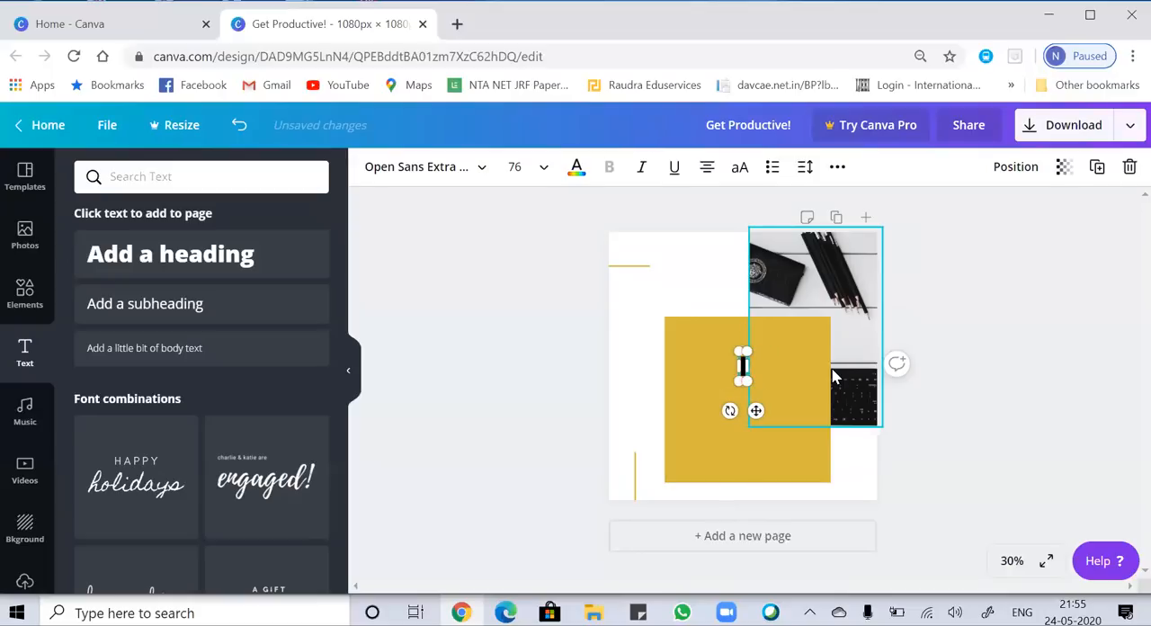
# Enter "let's learn and grow" as the heading text.
pyautogui.write('lets')
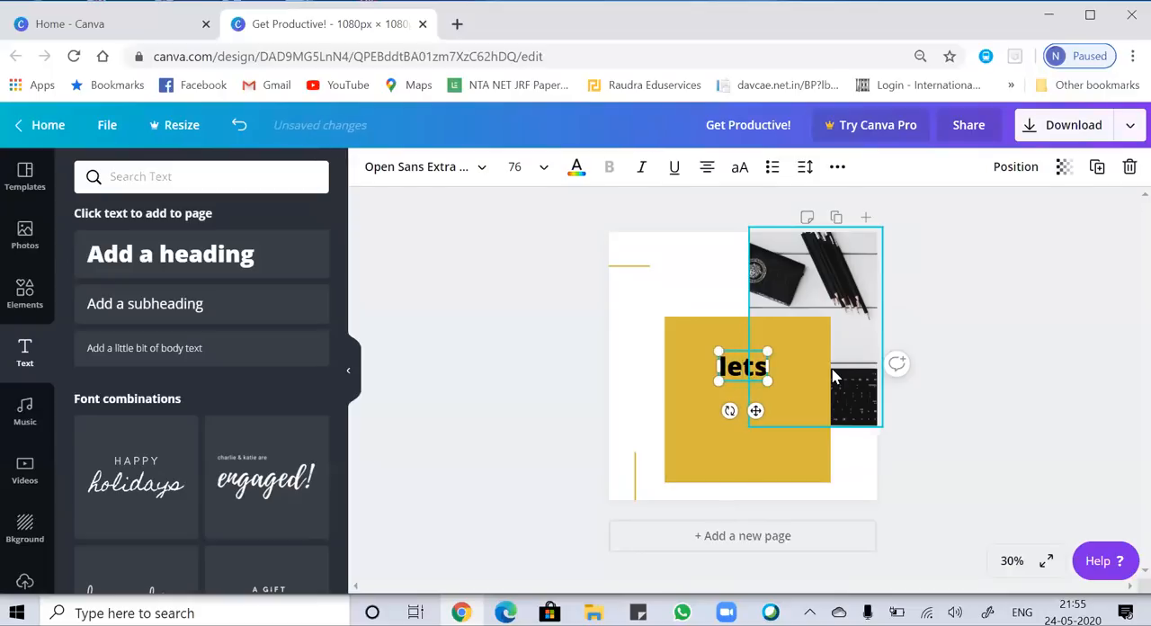
pyautogui.press('BackSpace')
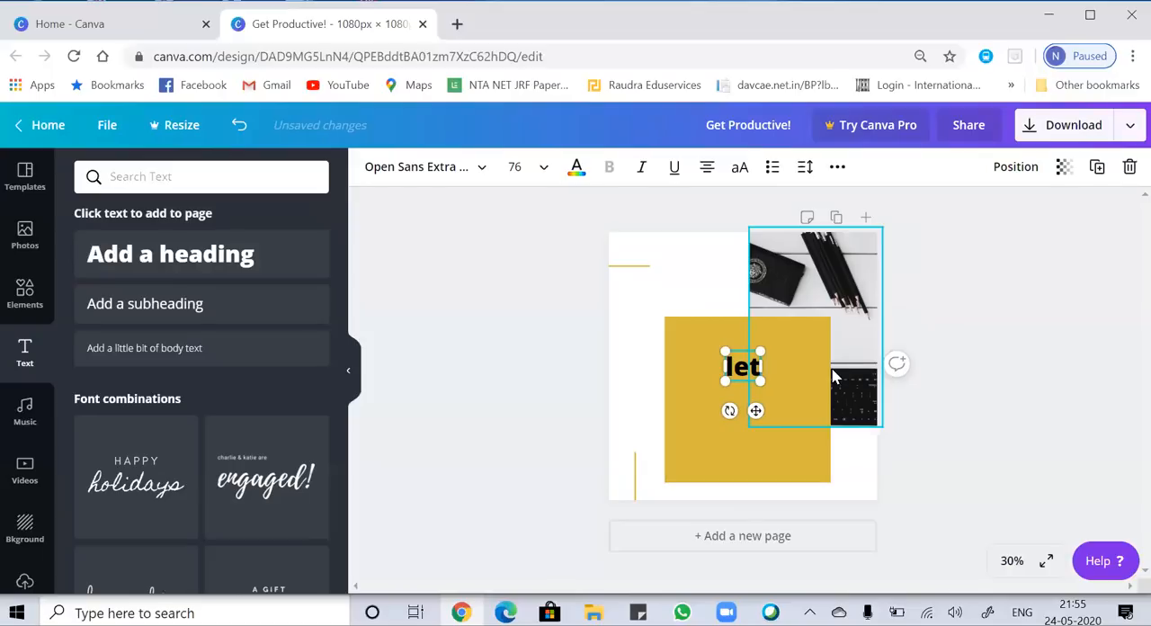
pyautogui.write("'s g")
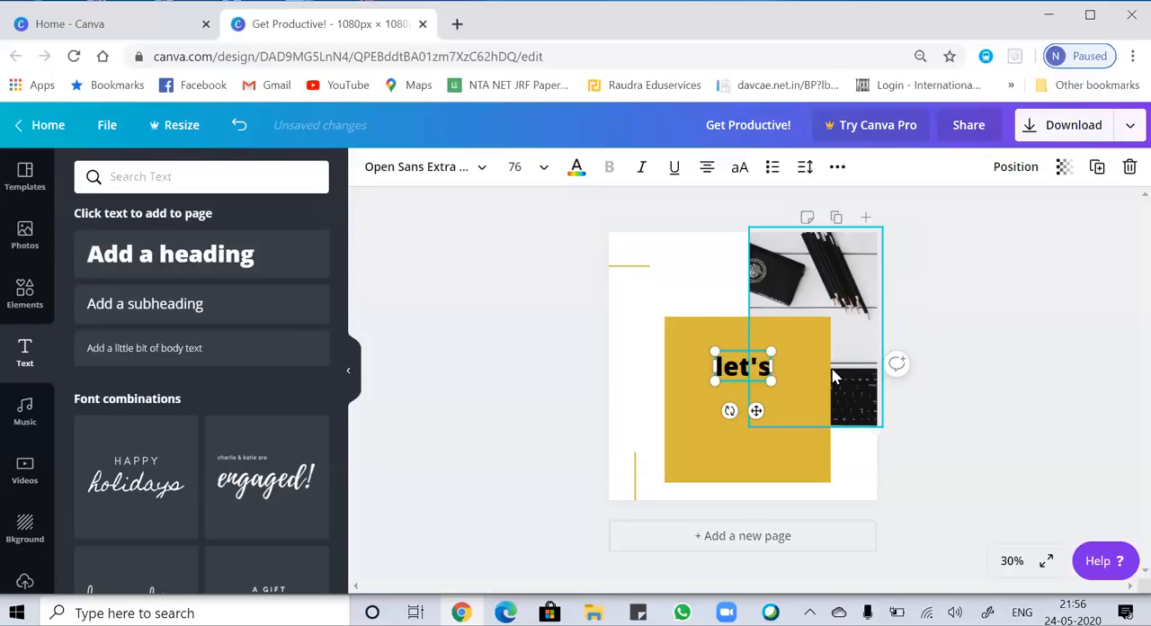
pyautogui.press('BackSpace')
pyautogui.press('BackSpace')
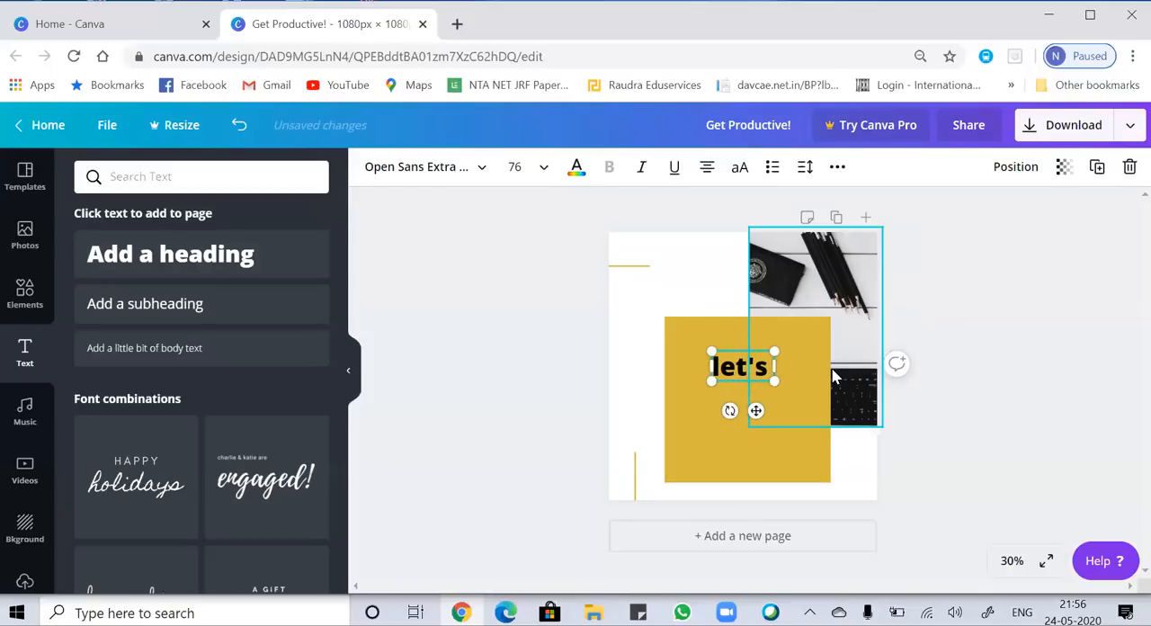
pyautogui.write('laer')
pyautogui.press('BackSpace')
pyautogui.press('BackSpace')
pyautogui.press('BackSpace')
pyautogui.write('earn')
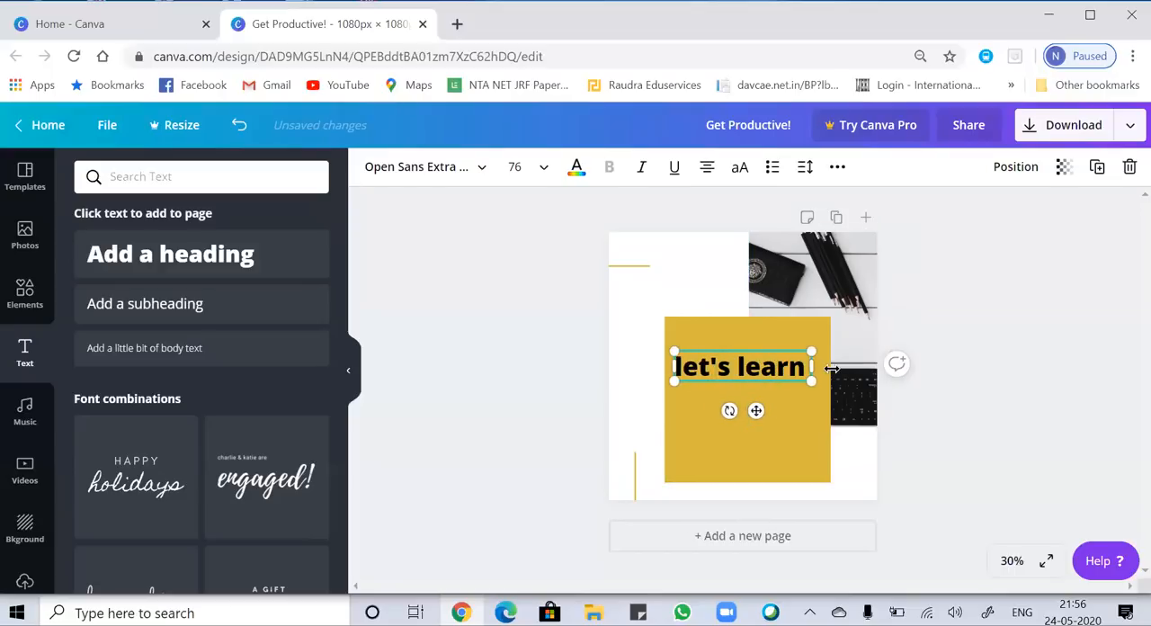
pyautogui.write(' and')
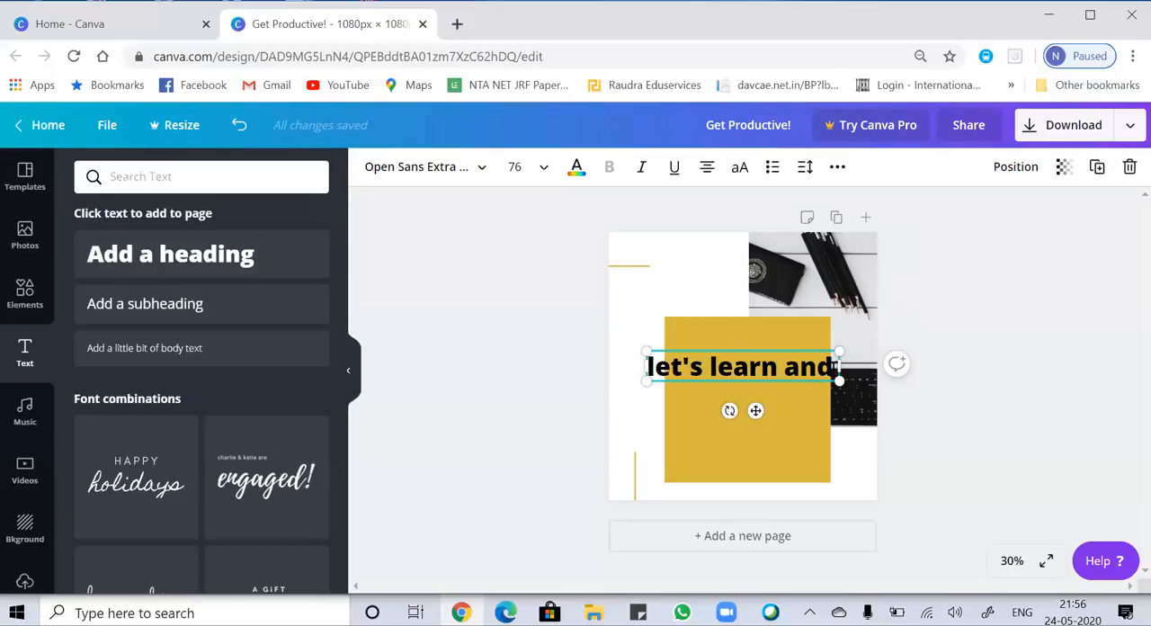
pyautogui.write(' grow')
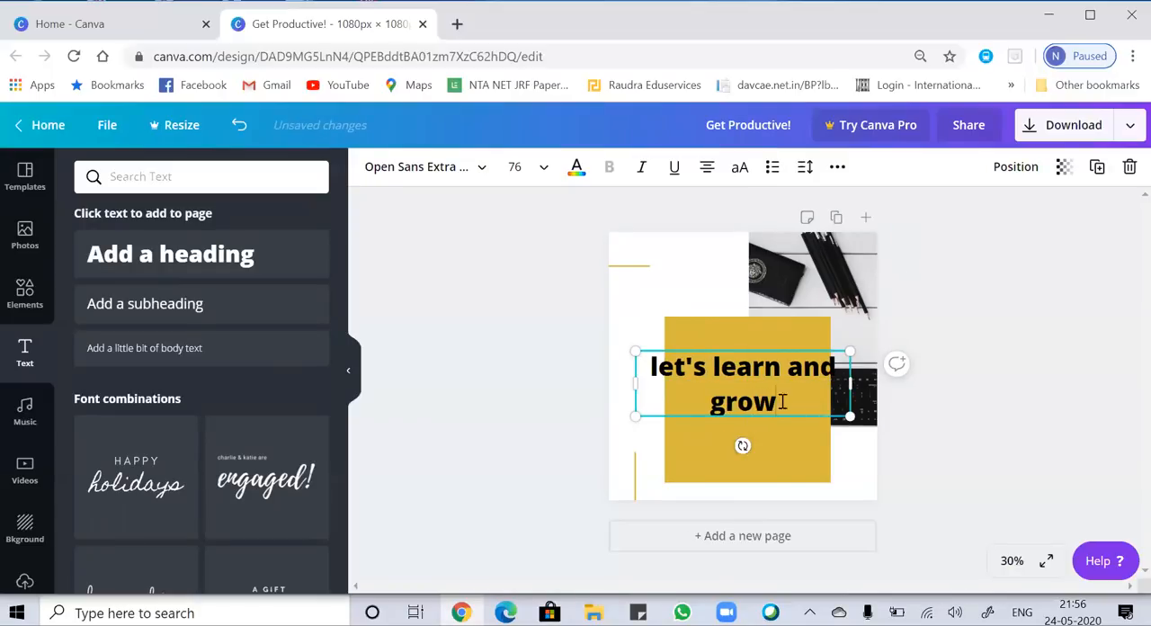
# Change the font of the whole "let's learn and grow" heading to Alegreya.
pyautogui.moveTo(796, 411); pyautogui.dragTo(648, 360)
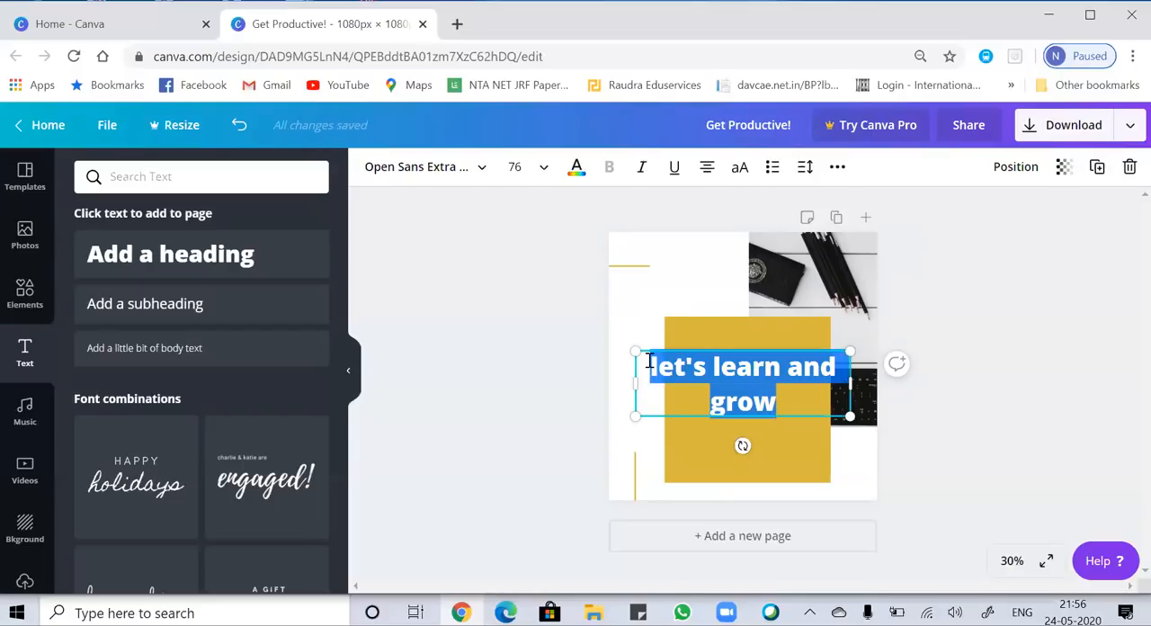
pyautogui.click(461, 175)
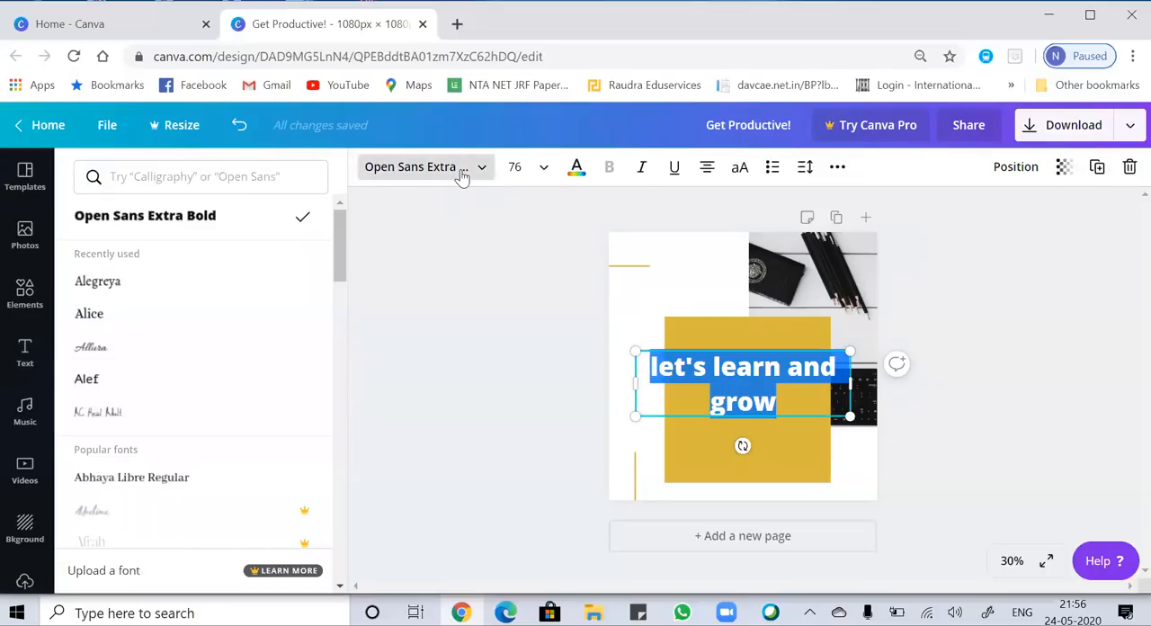
pyautogui.moveTo(337, 243); pyautogui.dragTo(337, 244)
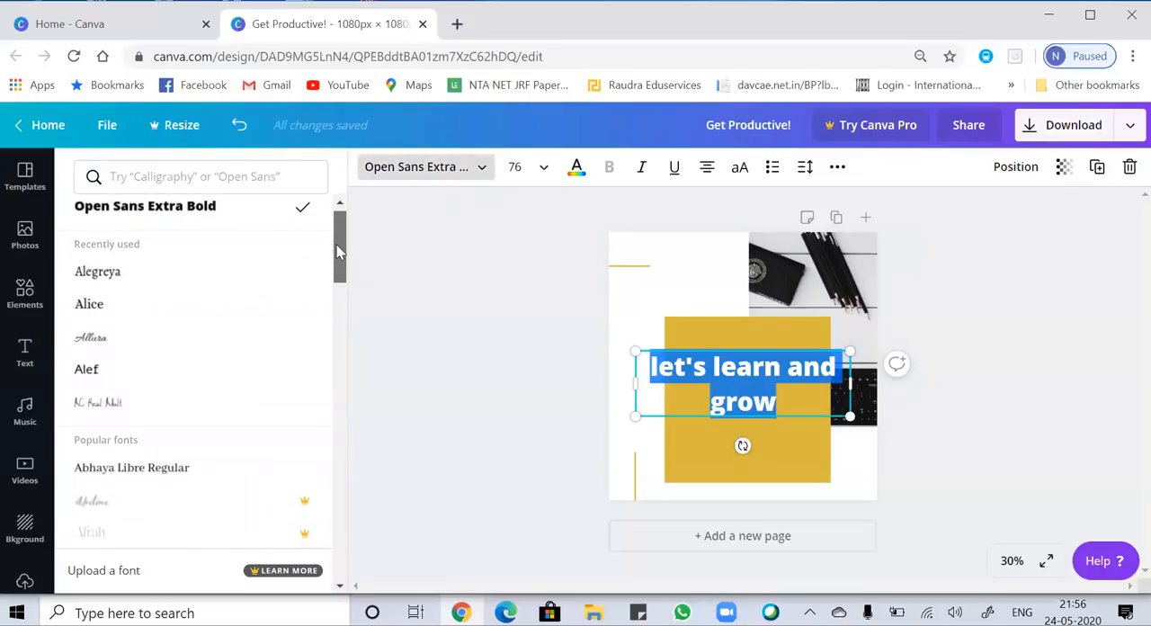
pyautogui.click(147, 275)
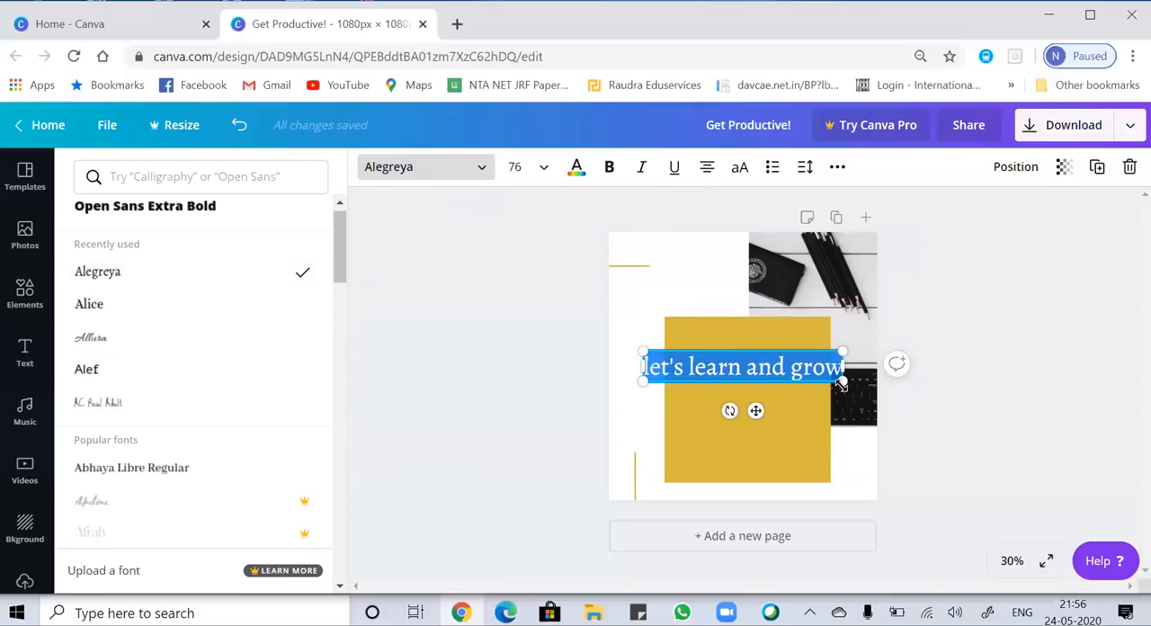
# Enlarge the heading to font size 96 and move it above the yellow square.
pyautogui.moveTo(842, 382); pyautogui.dragTo(885, 435)
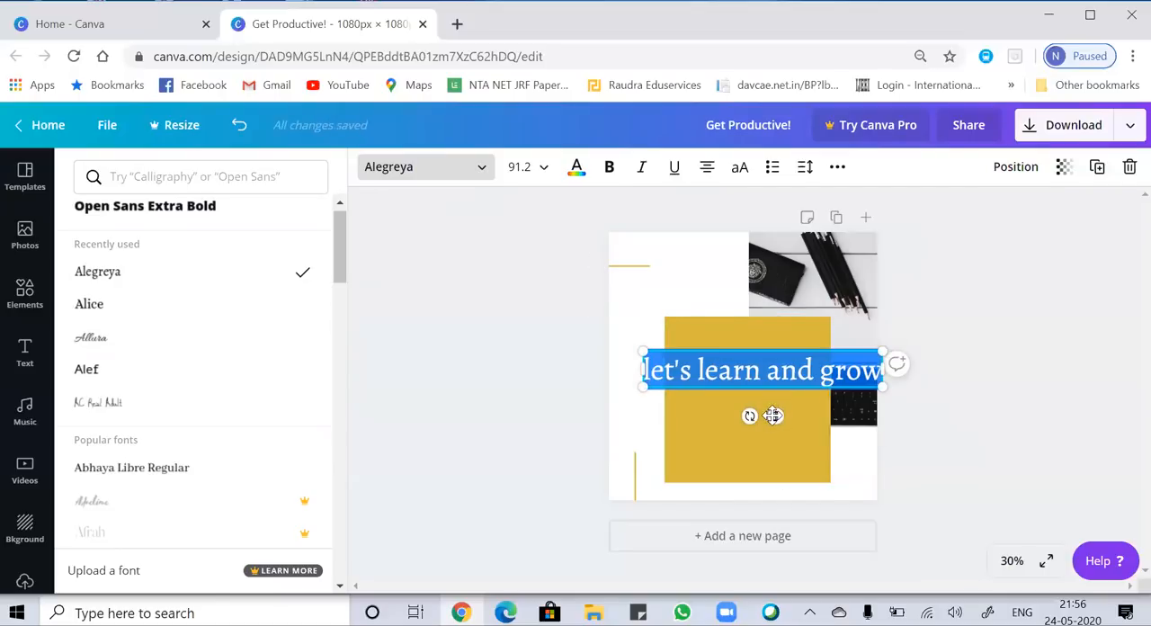
pyautogui.moveTo(771, 411); pyautogui.dragTo(750, 331)
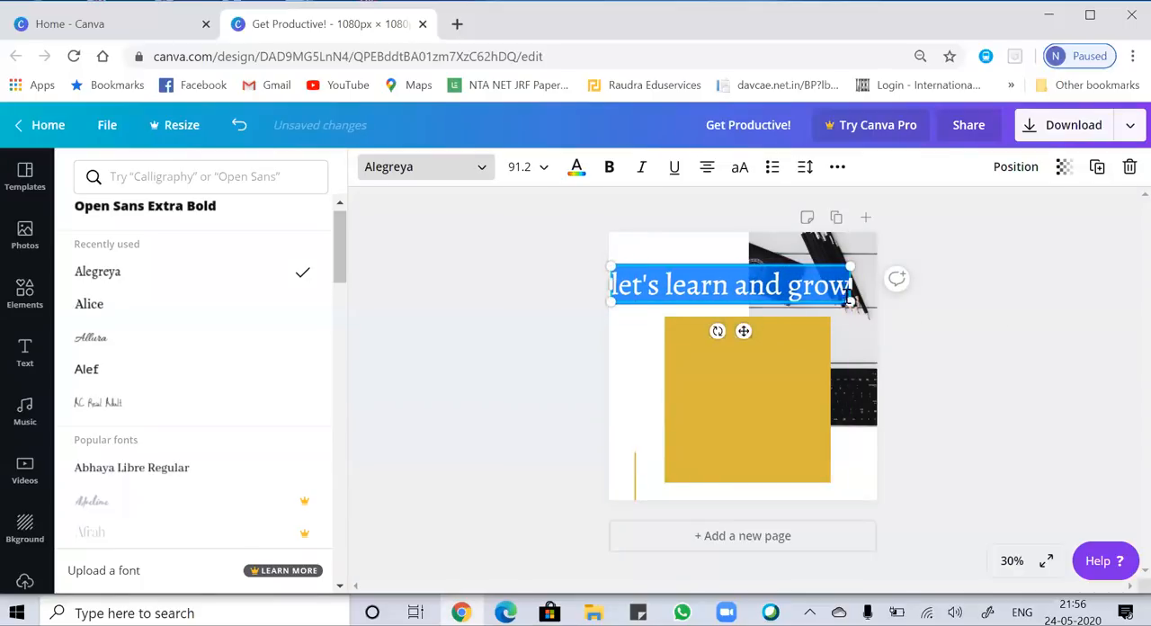
pyautogui.moveTo(849, 303); pyautogui.dragTo(859, 308)
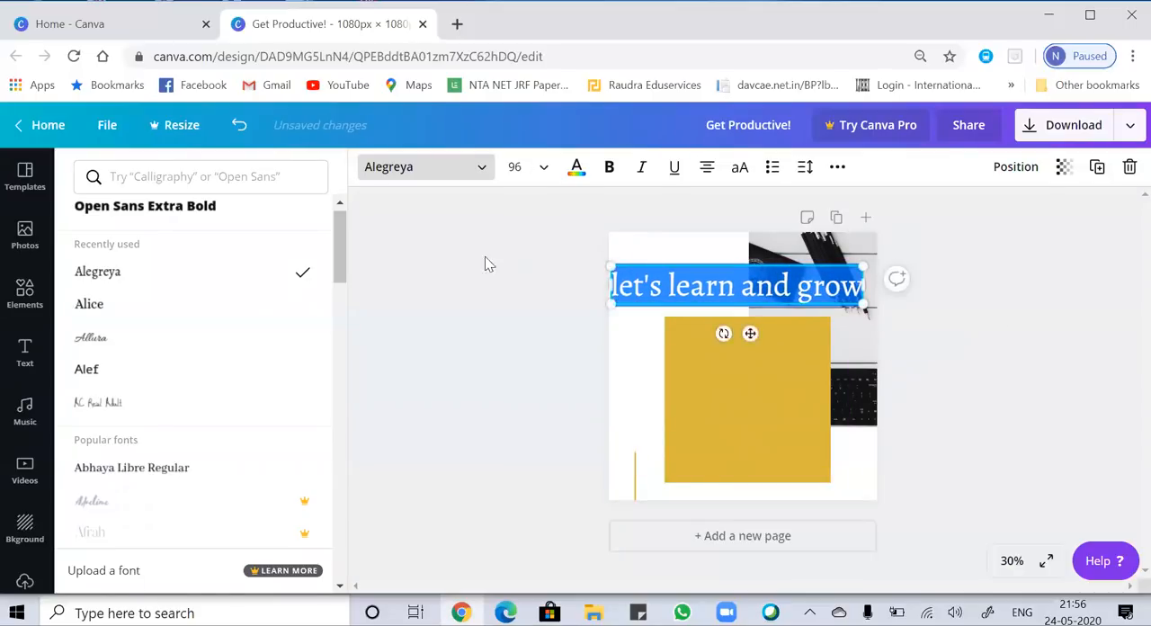
# Capitalise the heading's first letter so the text reads "Let's learn and grow".
pyautogui.click(620, 284)
pyautogui.press('BackSpace')
pyautogui.write('L')
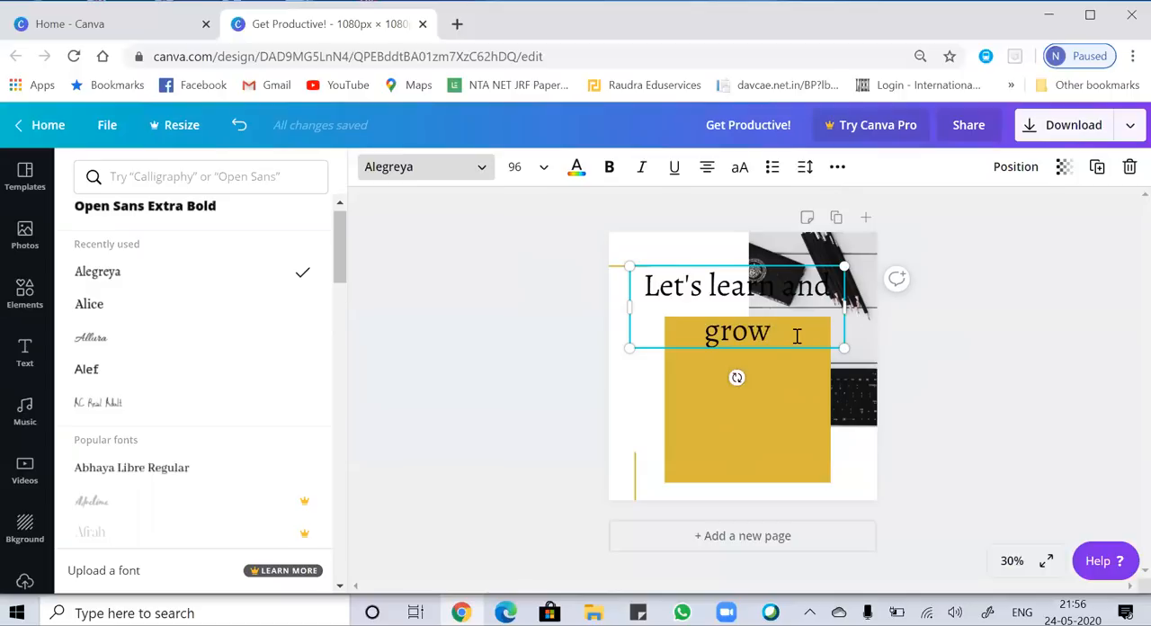
# Colour the entire heading red with the custom colour #cb3030.
pyautogui.moveTo(783, 332); pyautogui.dragTo(621, 293)
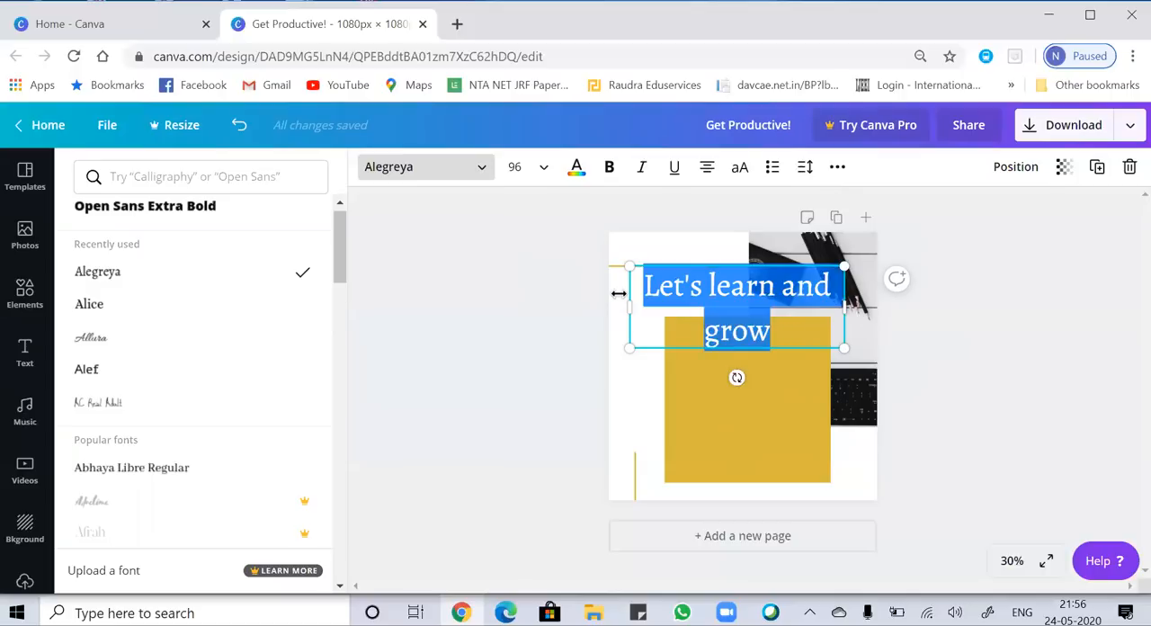
pyautogui.click(577, 169)
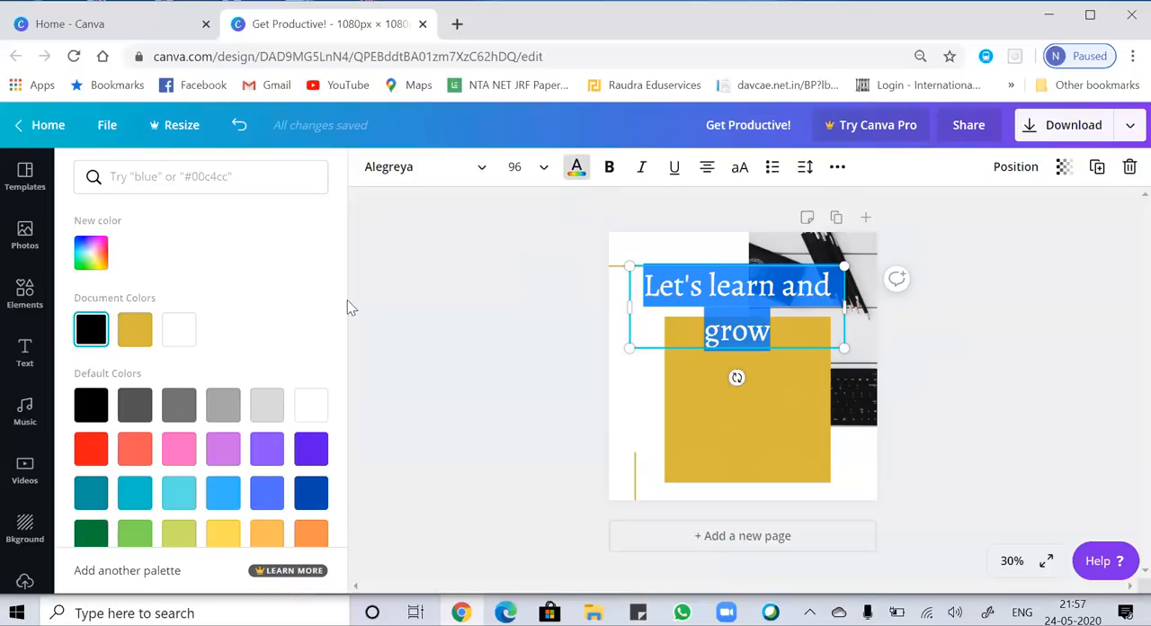
pyautogui.moveTo(346, 300); pyautogui.dragTo(332, 277)
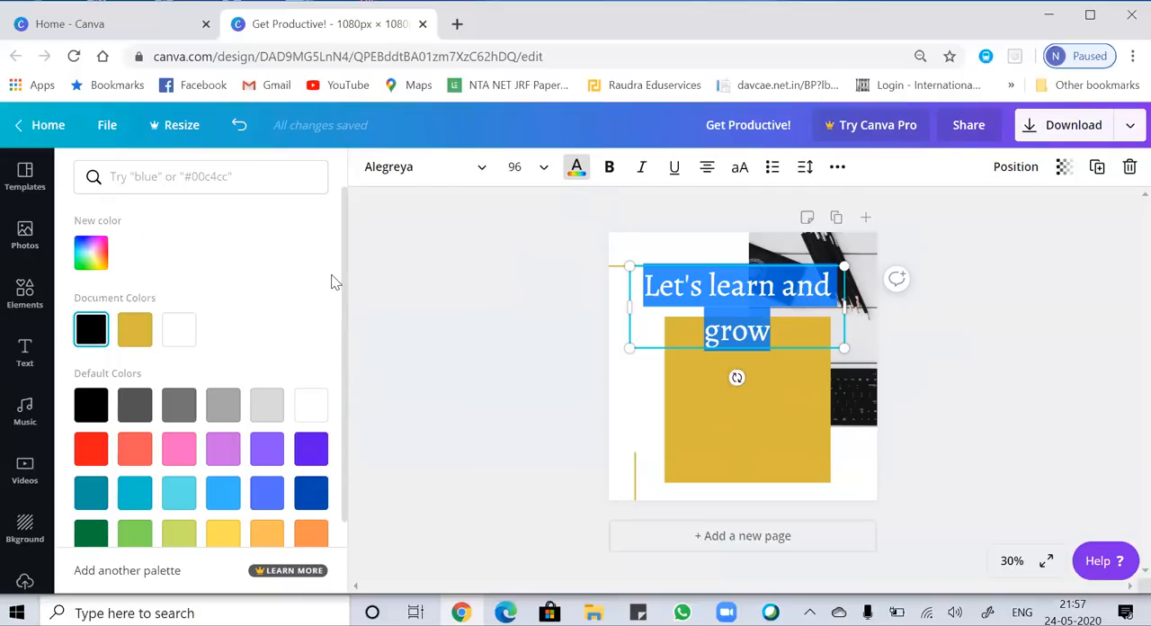
pyautogui.click(98, 256)
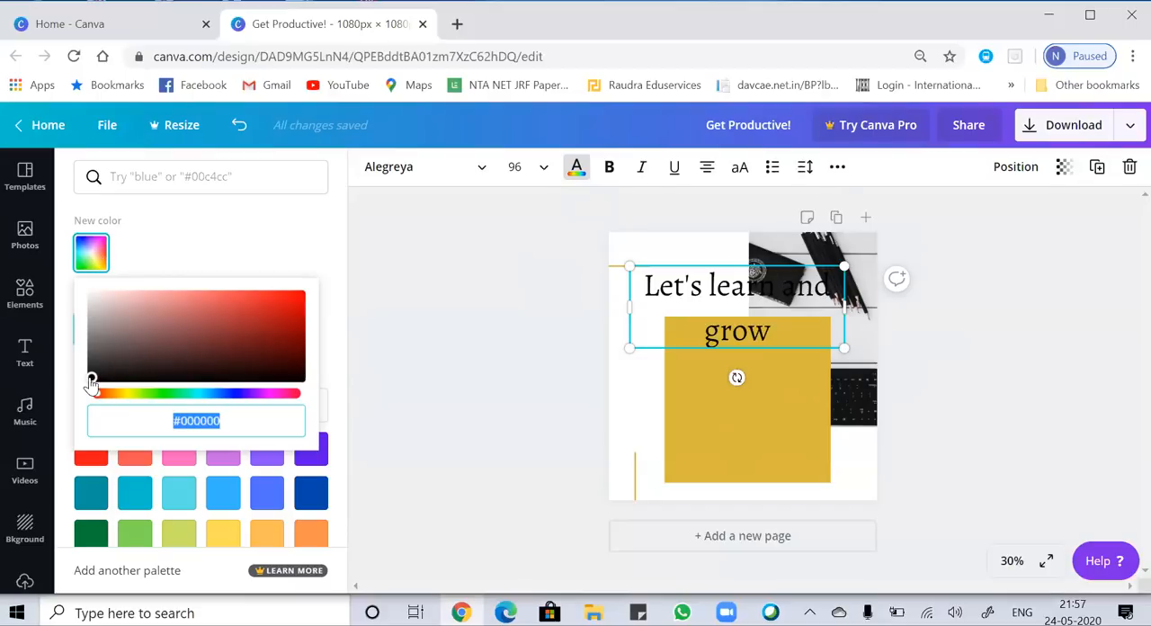
pyautogui.moveTo(91, 376); pyautogui.dragTo(254, 310)
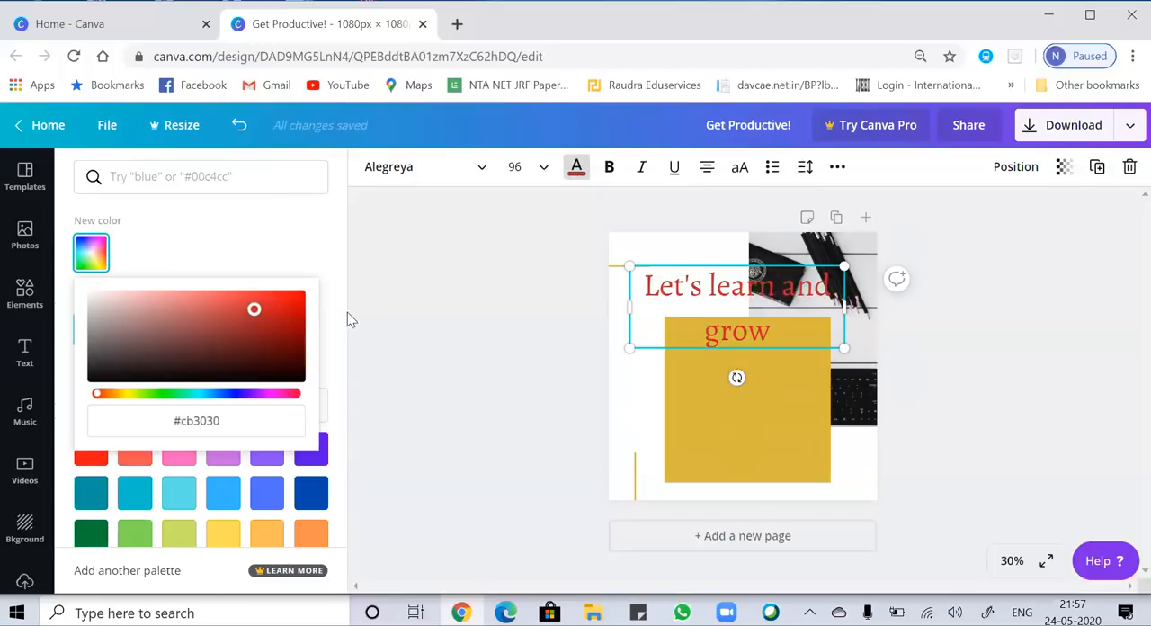
pyautogui.click(774, 396)
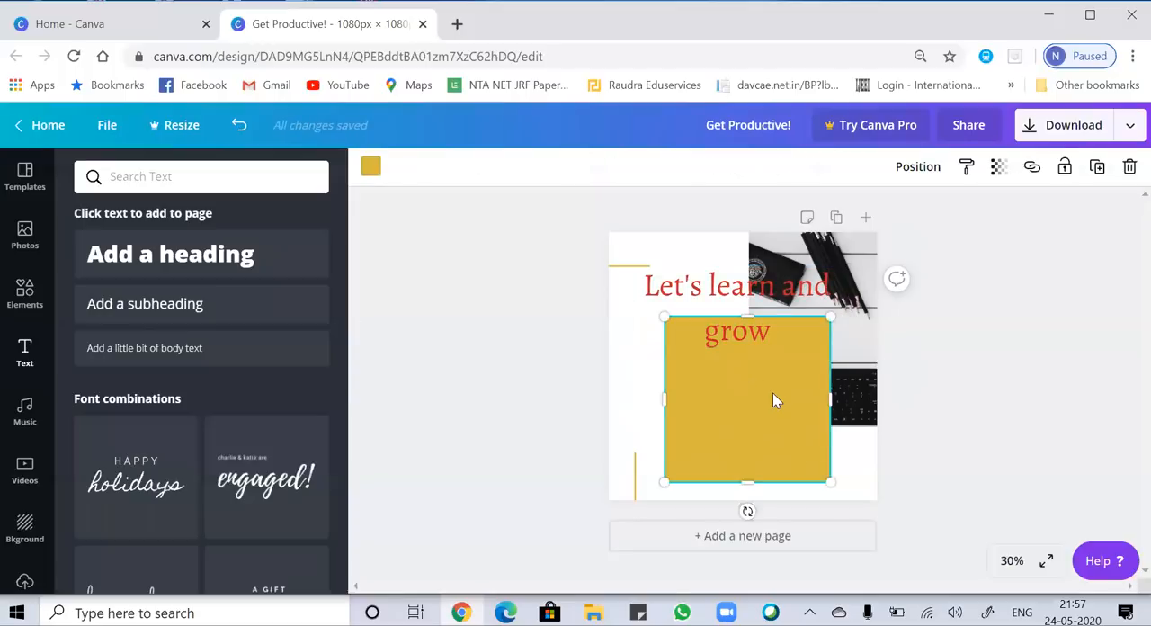
# Move the red heading slightly up and left on the page and make it bold.
pyautogui.click(736, 286)
pyautogui.moveTo(735, 286); pyautogui.dragTo(721, 265)
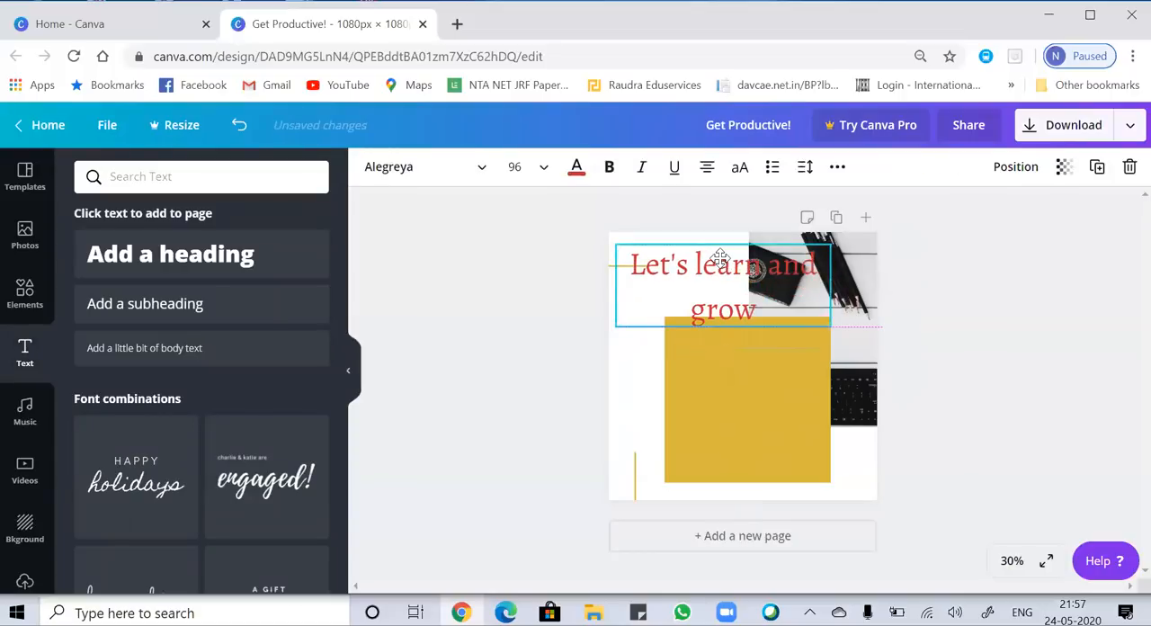
pyautogui.click(611, 168)
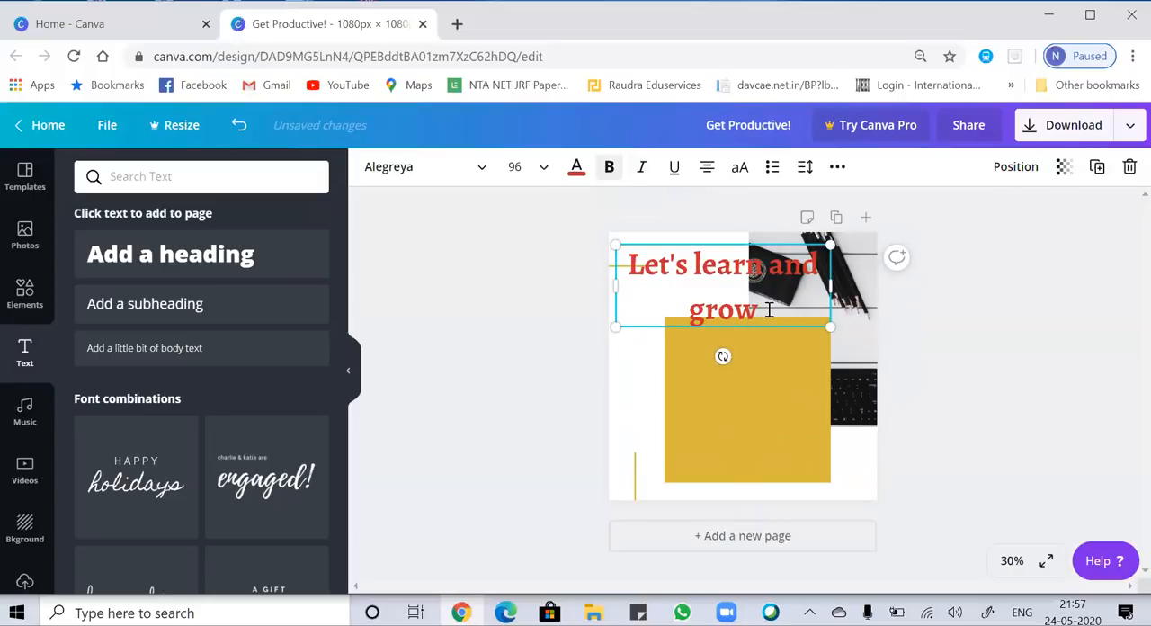
# Try other text alignments on the red heading and return it to centred.
pyautogui.click(707, 169)
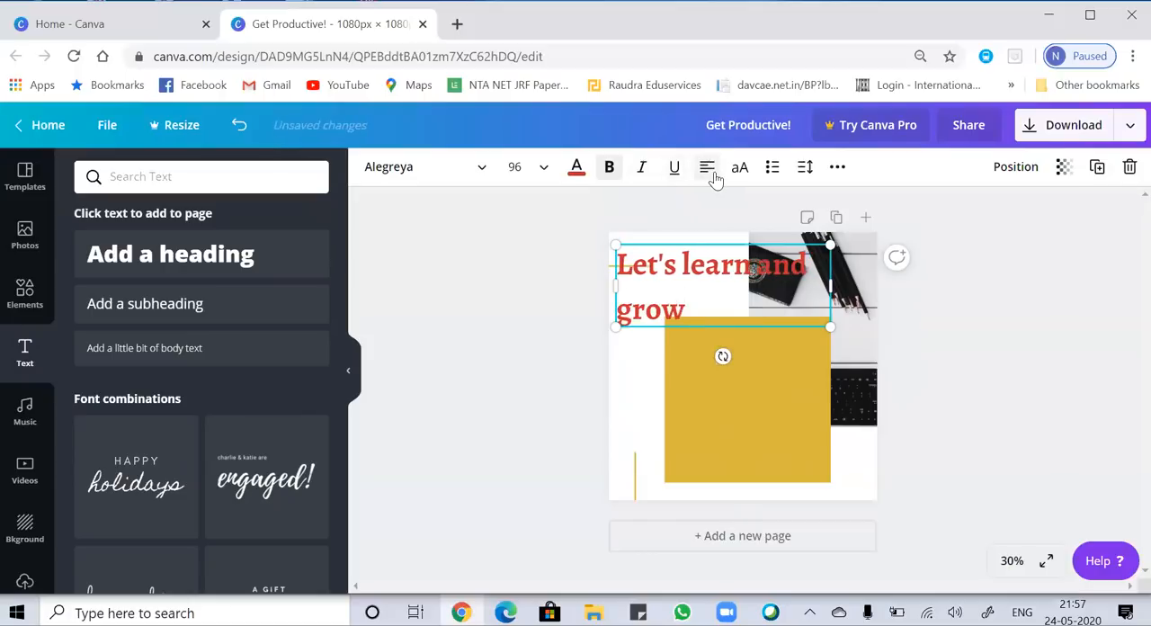
pyautogui.click(713, 175)
pyautogui.click(708, 169)
pyautogui.click(708, 169)
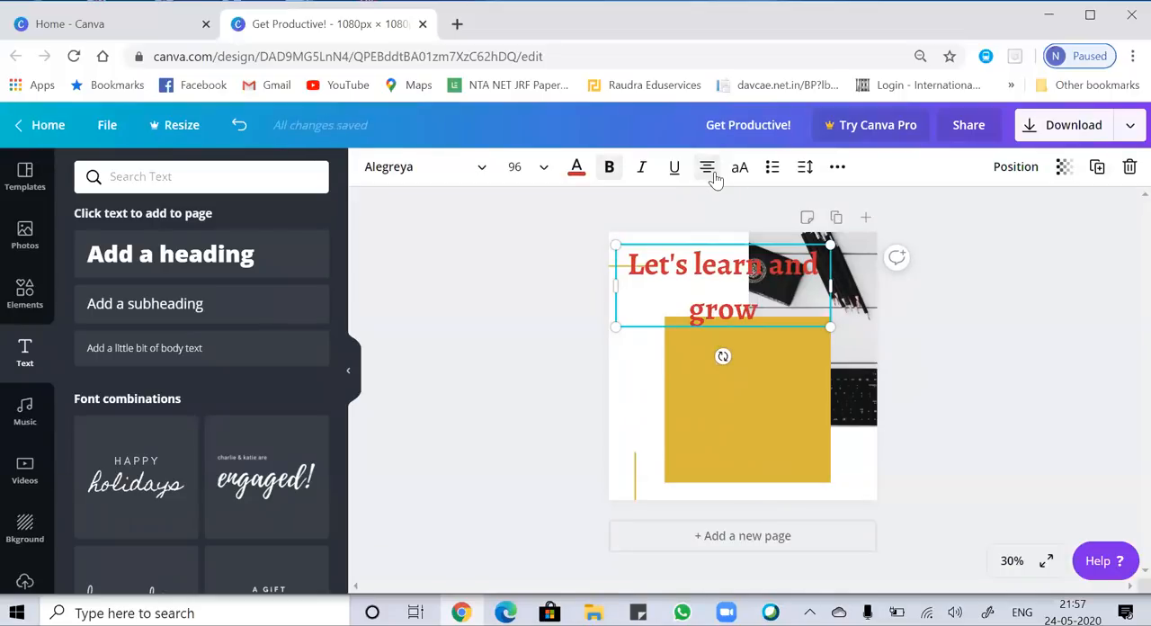
pyautogui.click(771, 397)
pyautogui.click(736, 288)
# Add a second heading below the red one and clear its placeholder text.
pyautogui.click(189, 256)
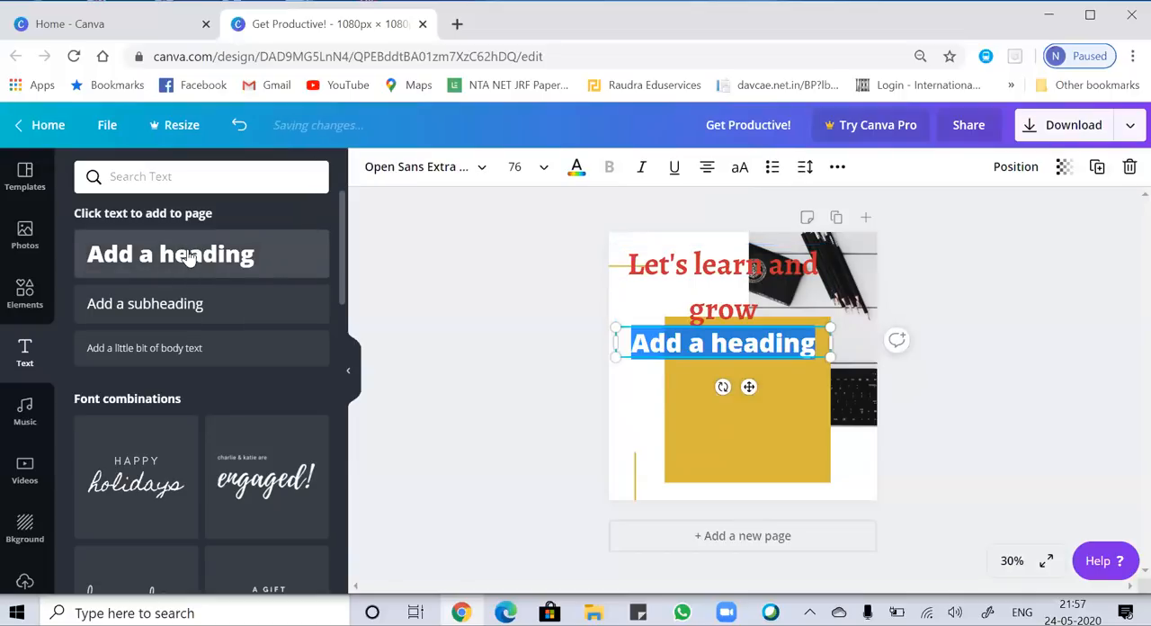
pyautogui.click(824, 351)
pyautogui.press('BackSpace')
pyautogui.press('BackSpace')
pyautogui.press('BackSpace')
pyautogui.press('BackSpace')
pyautogui.press('BackSpace')
pyautogui.press('BackSpace')
pyautogui.press('BackSpace')
pyautogui.press('BackSpace')
pyautogui.press('BackSpace')
pyautogui.press('BackSpace')
pyautogui.press('BackSpace')
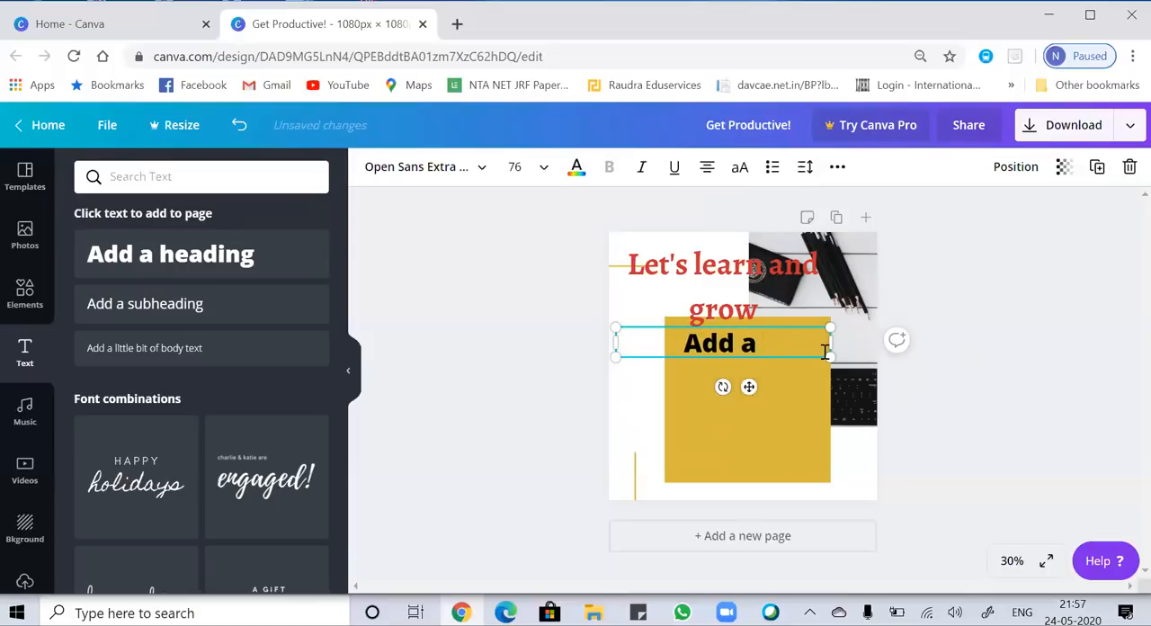
pyautogui.press('BackSpace')
pyautogui.press('BackSpace')
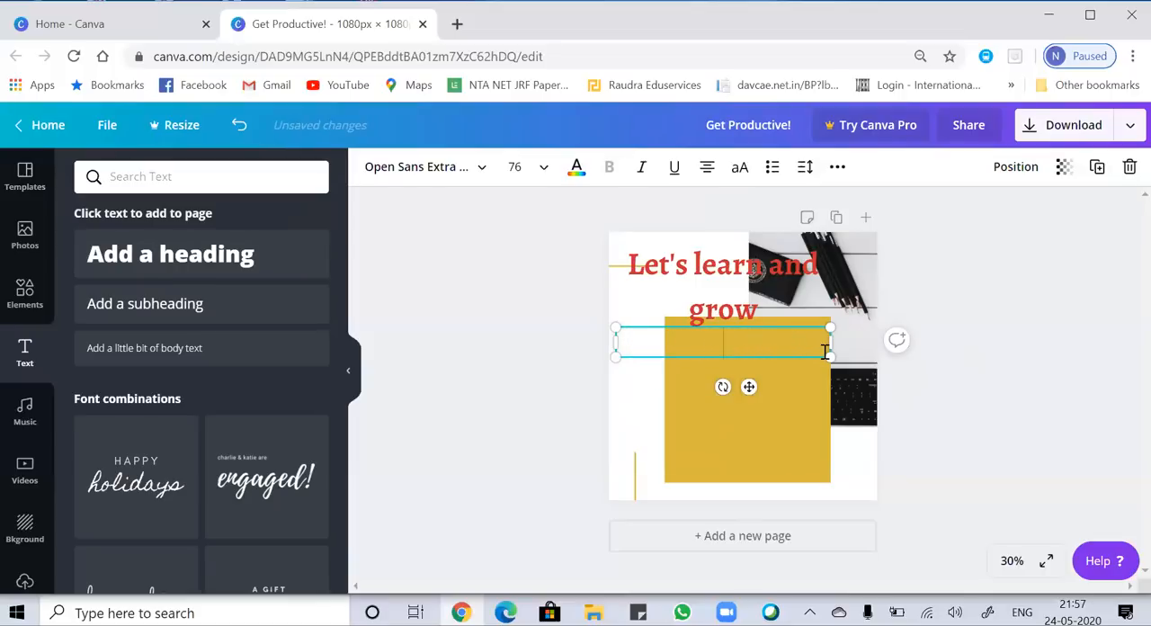
# Enter "Let's learn and grow" as the text of the second heading.
pyautogui.write("Let's lear")
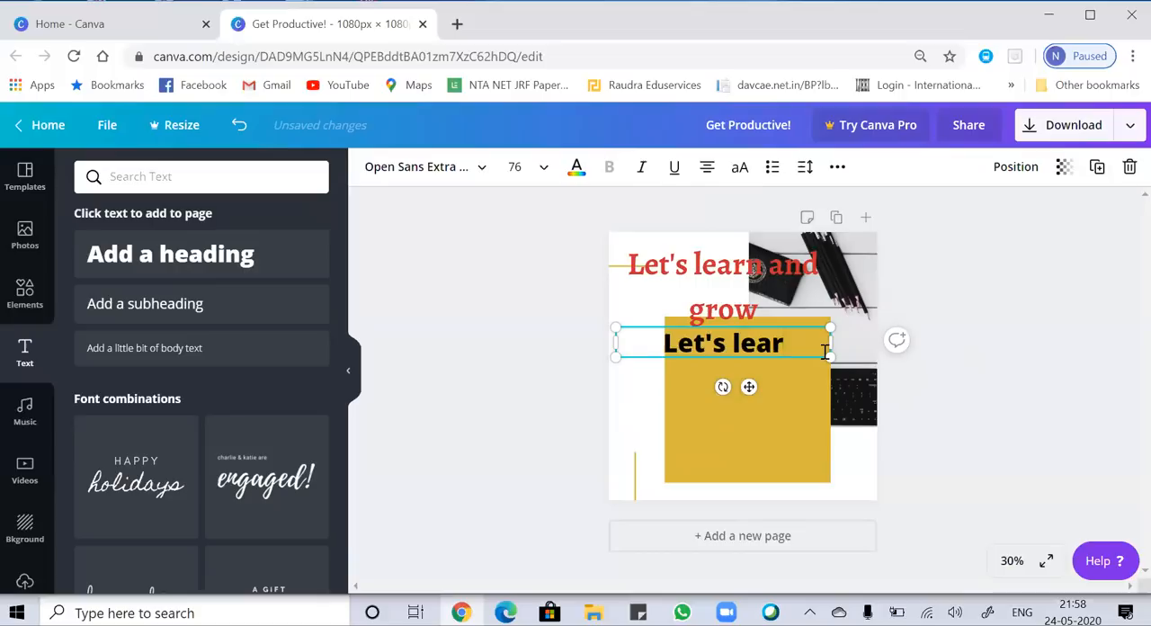
pyautogui.write('n and grow')
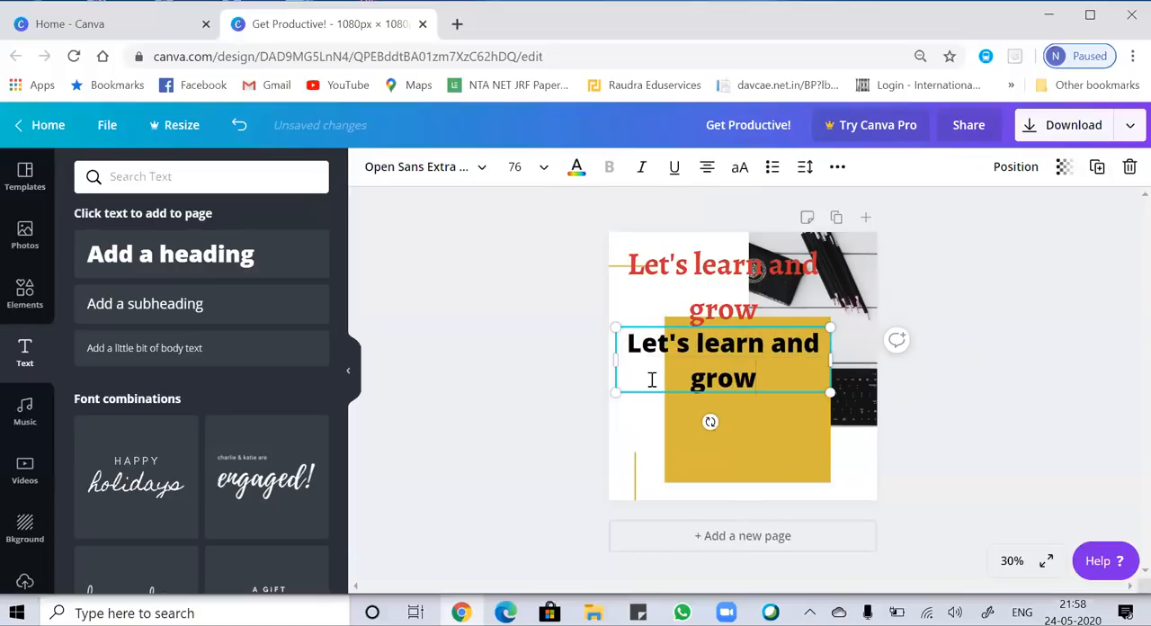
# Set the second heading in bold Alegreya and enlarge it to font size 94.4.
pyautogui.moveTo(774, 371); pyautogui.dragTo(620, 346)
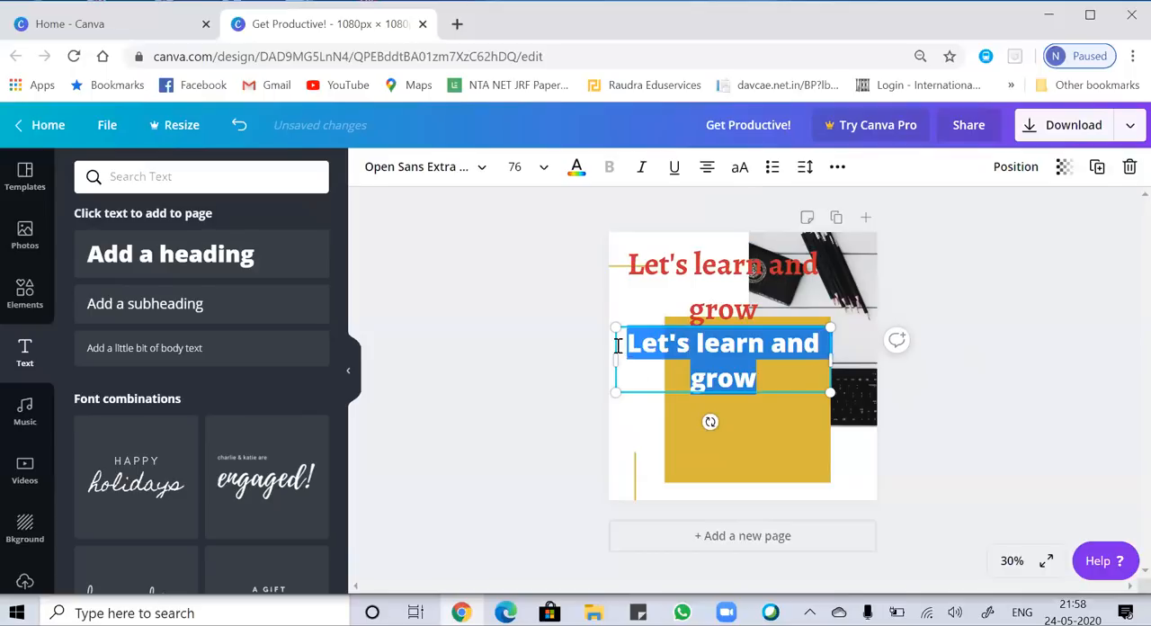
pyautogui.click(484, 168)
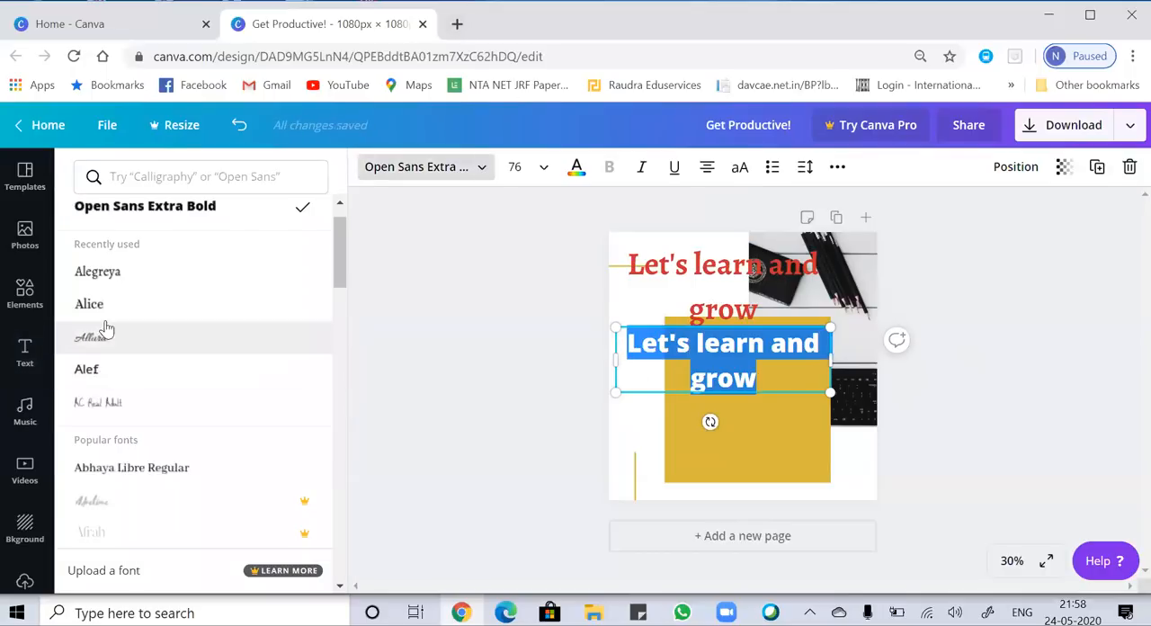
pyautogui.click(106, 272)
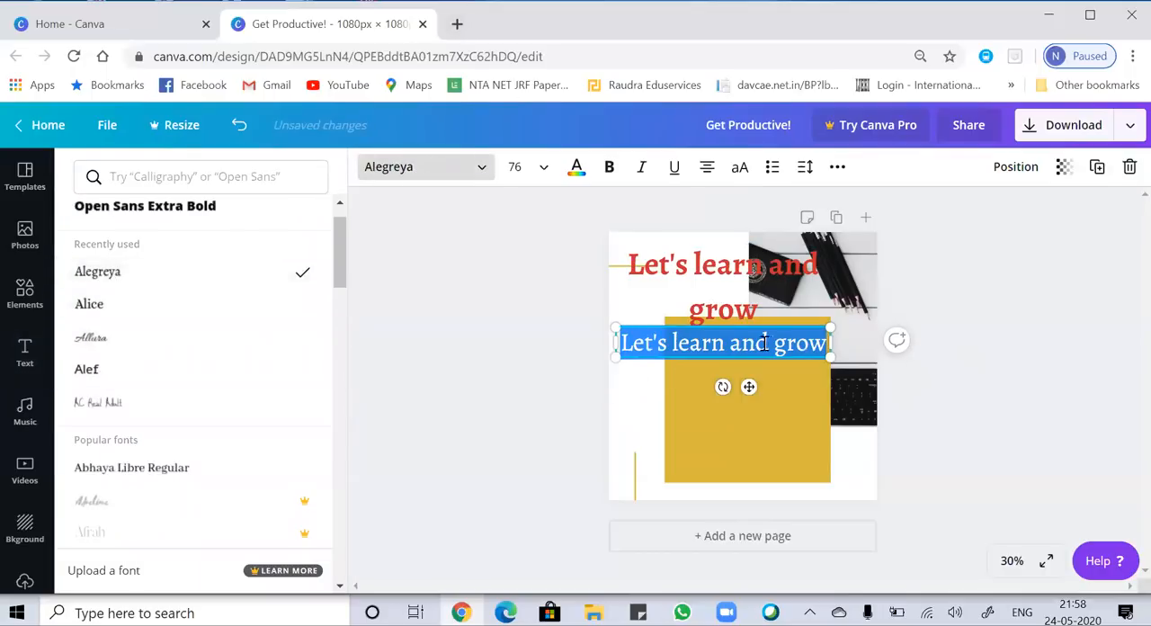
pyautogui.moveTo(829, 358); pyautogui.dragTo(862, 366)
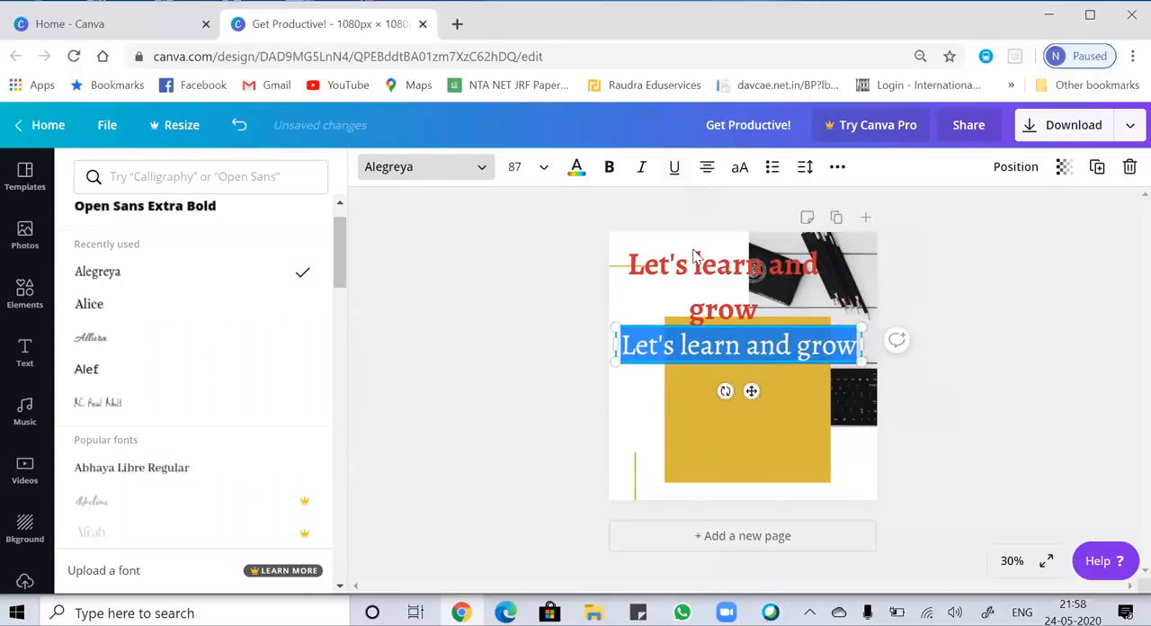
pyautogui.click(610, 168)
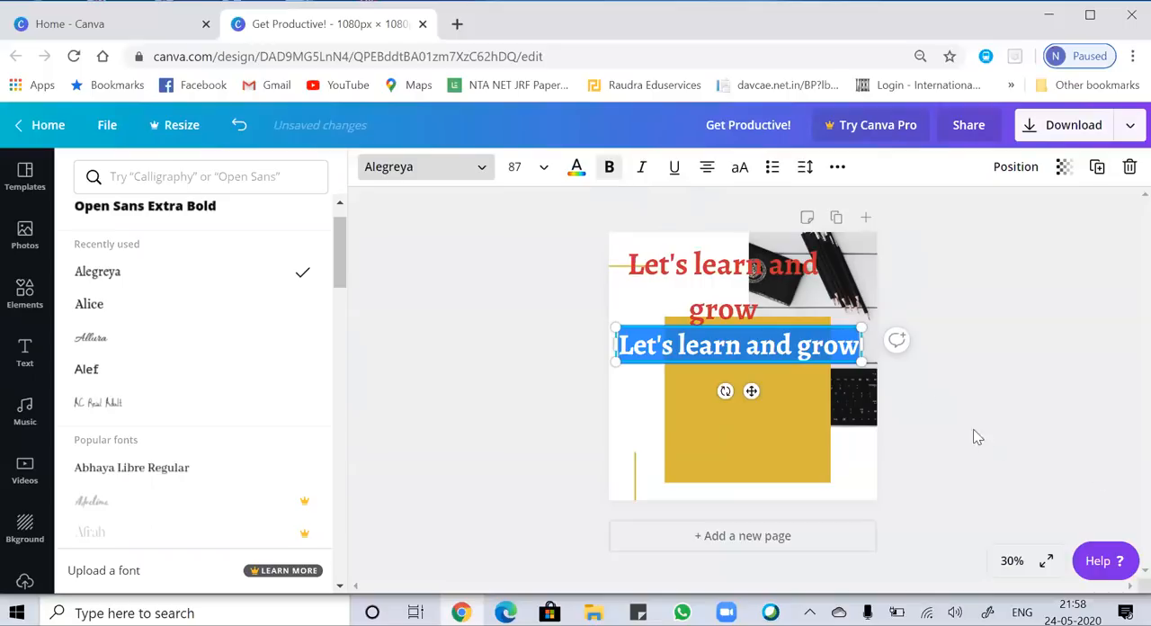
pyautogui.moveTo(862, 366); pyautogui.dragTo(886, 374)
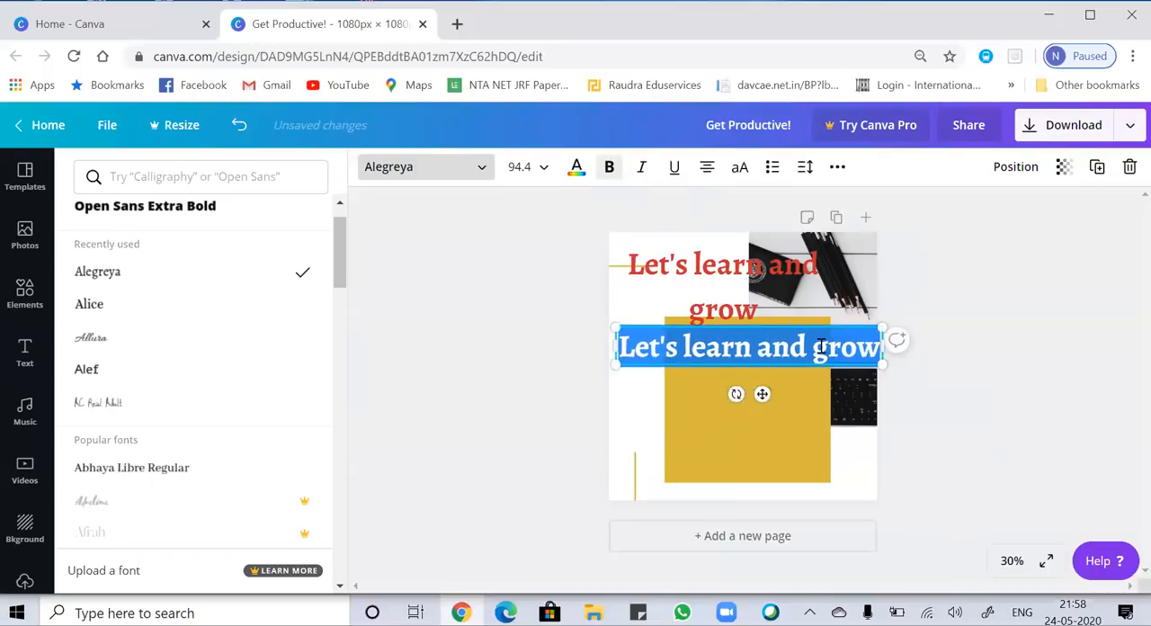
# Break the black heading before "grow" and place it slightly offset over the red heading, creating a shadow effect.
pyautogui.click(820, 346)
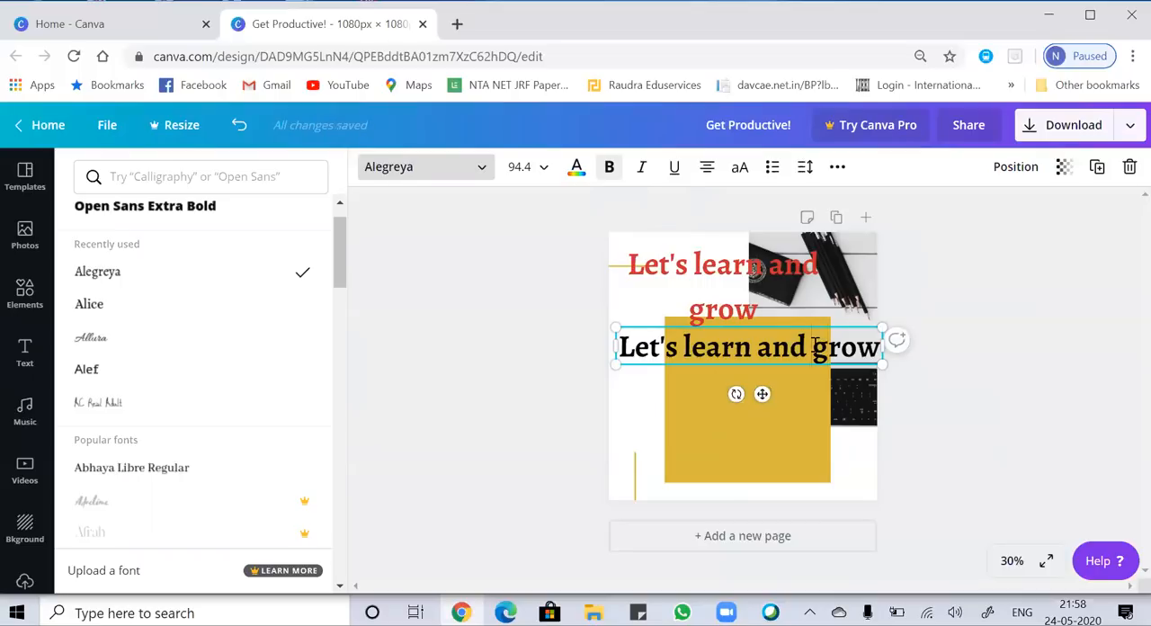
pyautogui.press('Return')
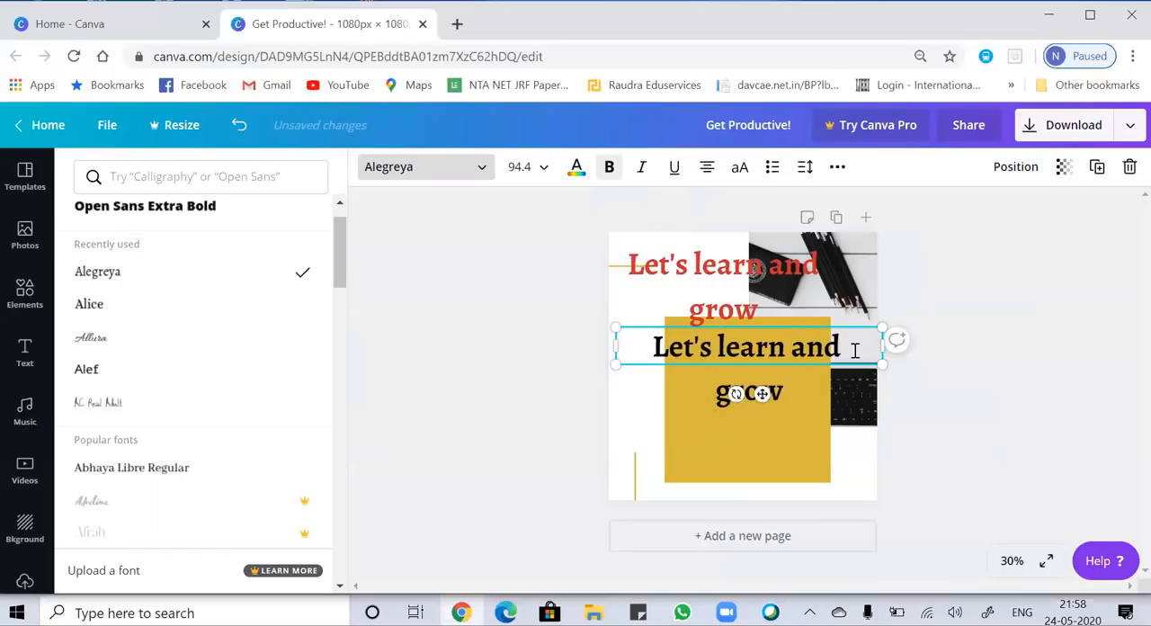
pyautogui.moveTo(766, 390); pyautogui.dragTo(762, 414)
pyautogui.moveTo(726, 297)
pyautogui.mouseDown()
pyautogui.moveTo(744, 392)
pyautogui.moveTo(737, 323)
pyautogui.moveTo(719, 275)
pyautogui.moveTo(714, 284)
pyautogui.mouseUp()
pyautogui.moveTo(762, 363); pyautogui.dragTo(734, 277)
pyautogui.click(768, 387)
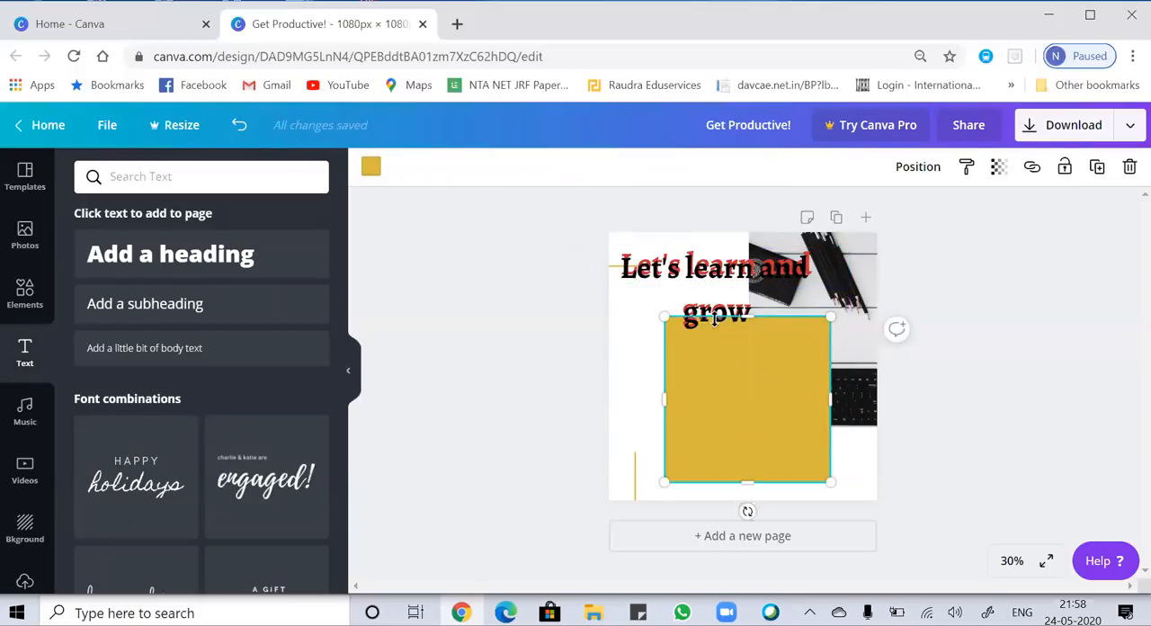
pyautogui.click(647, 381)
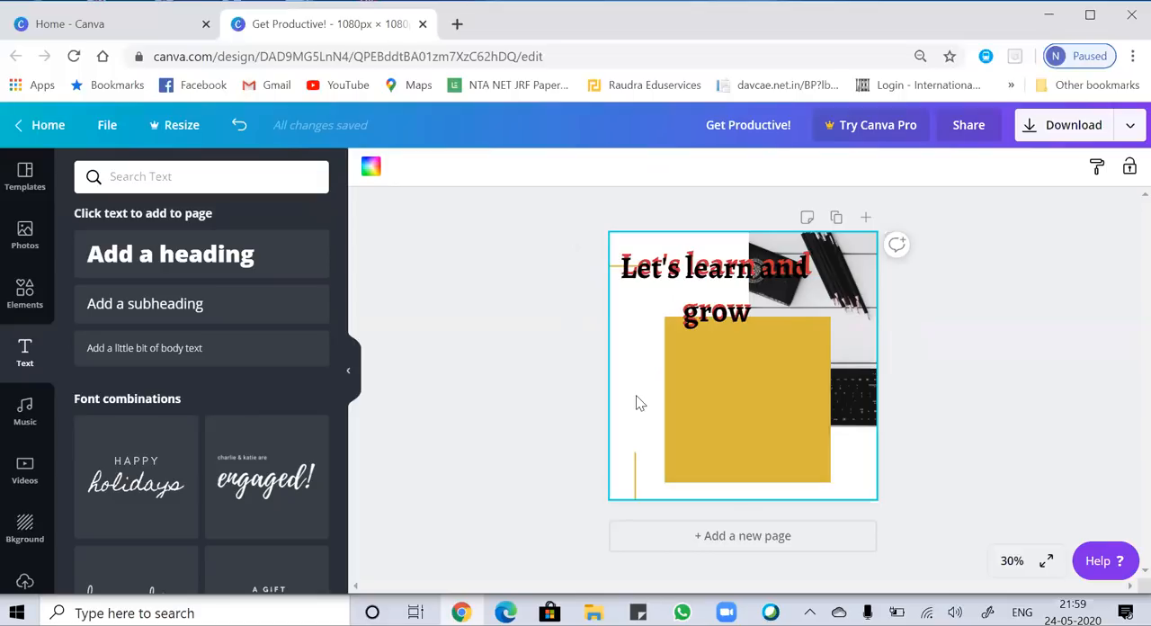
# Search Google Images for "learning icons" in a new browser tab and browse the results.
pyautogui.click(464, 30)
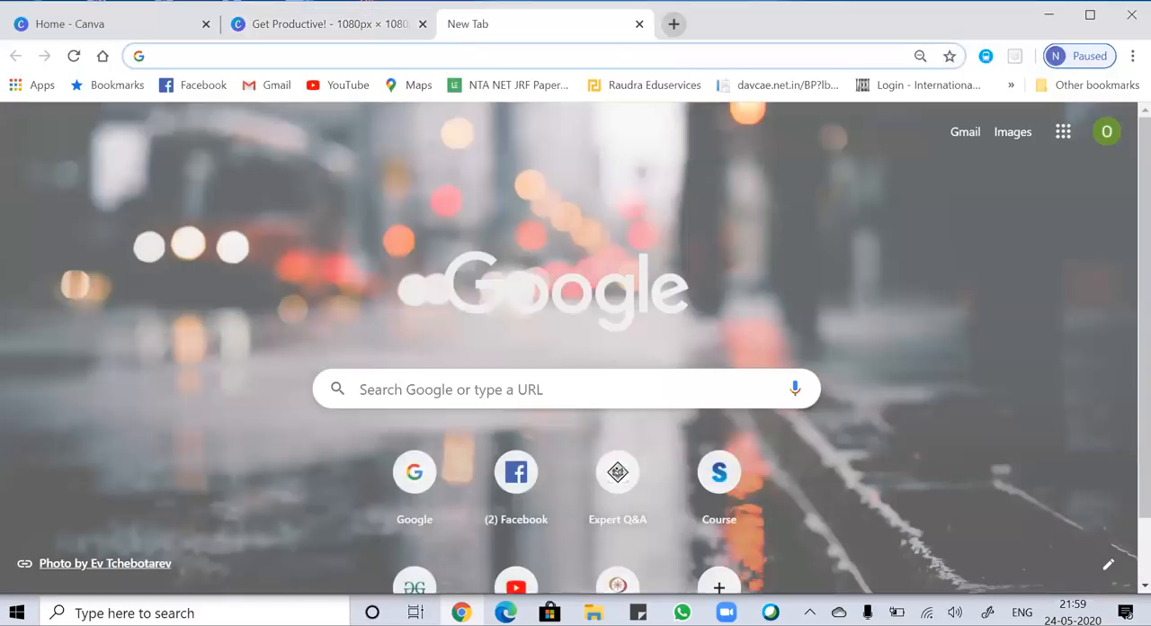
pyautogui.click(418, 502)
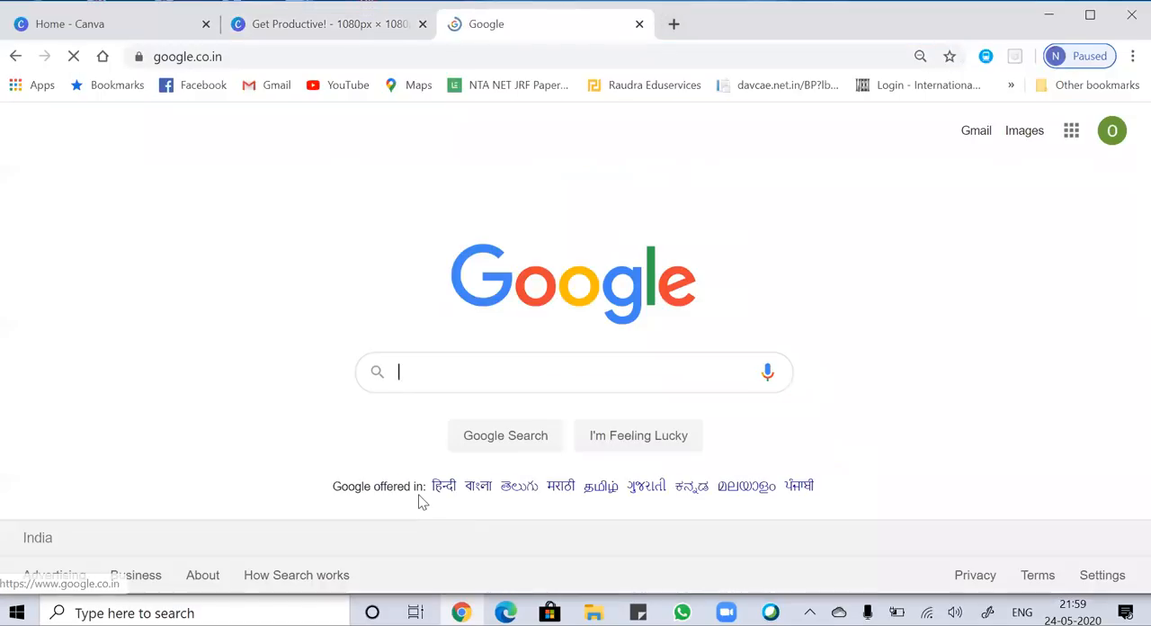
pyautogui.click(429, 378)
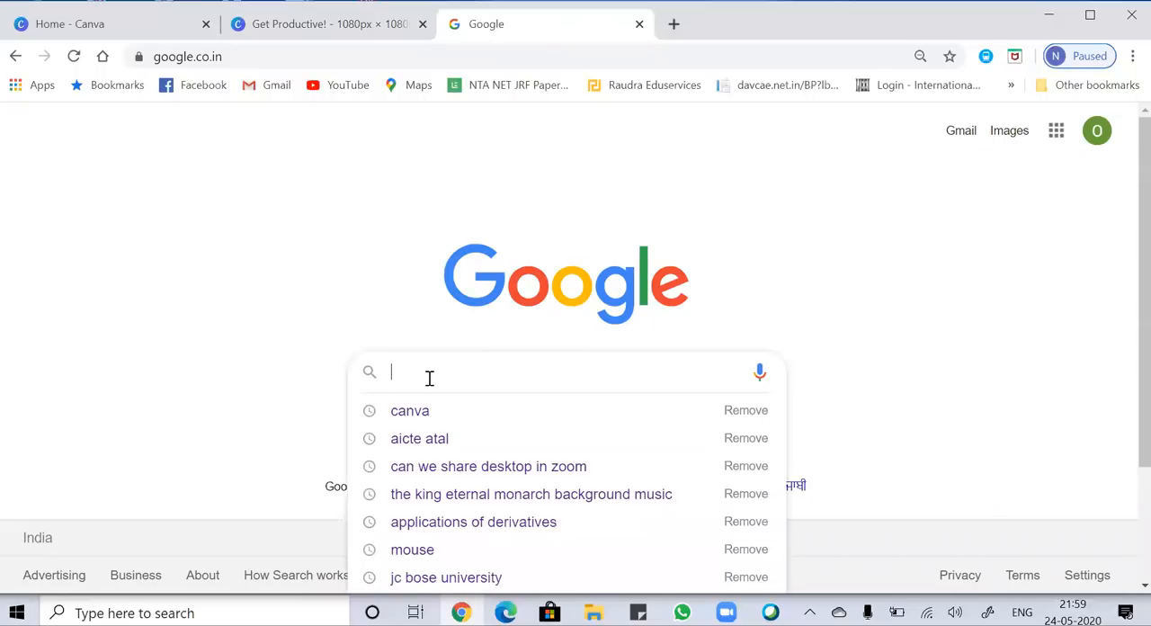
pyautogui.write('learning icon')
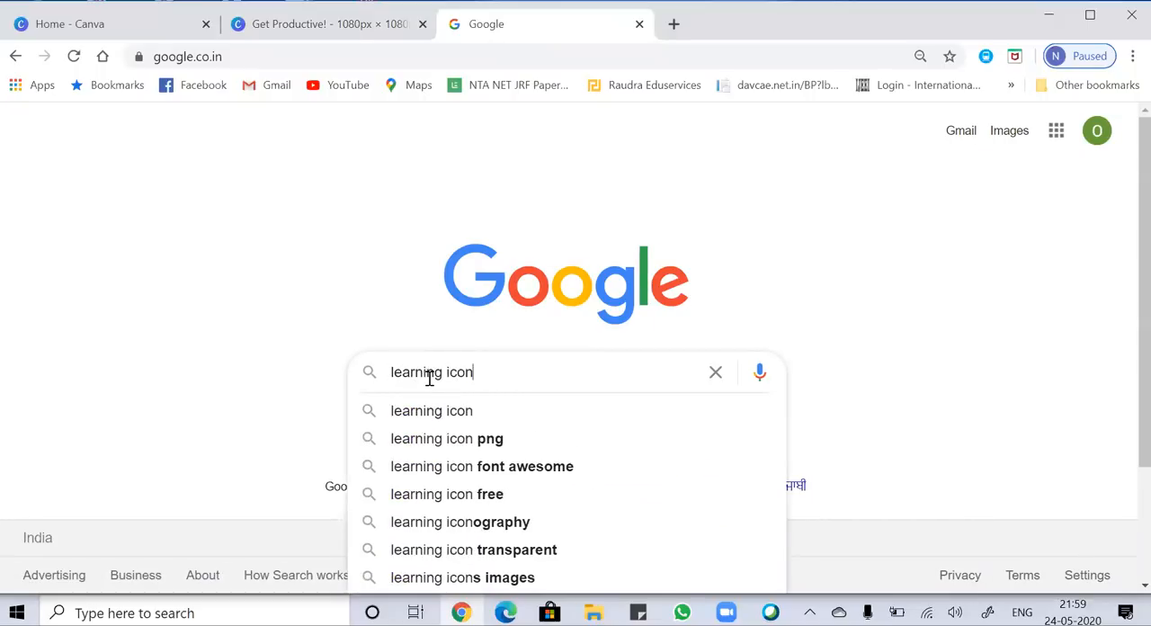
pyautogui.write('s')
pyautogui.press('Return')
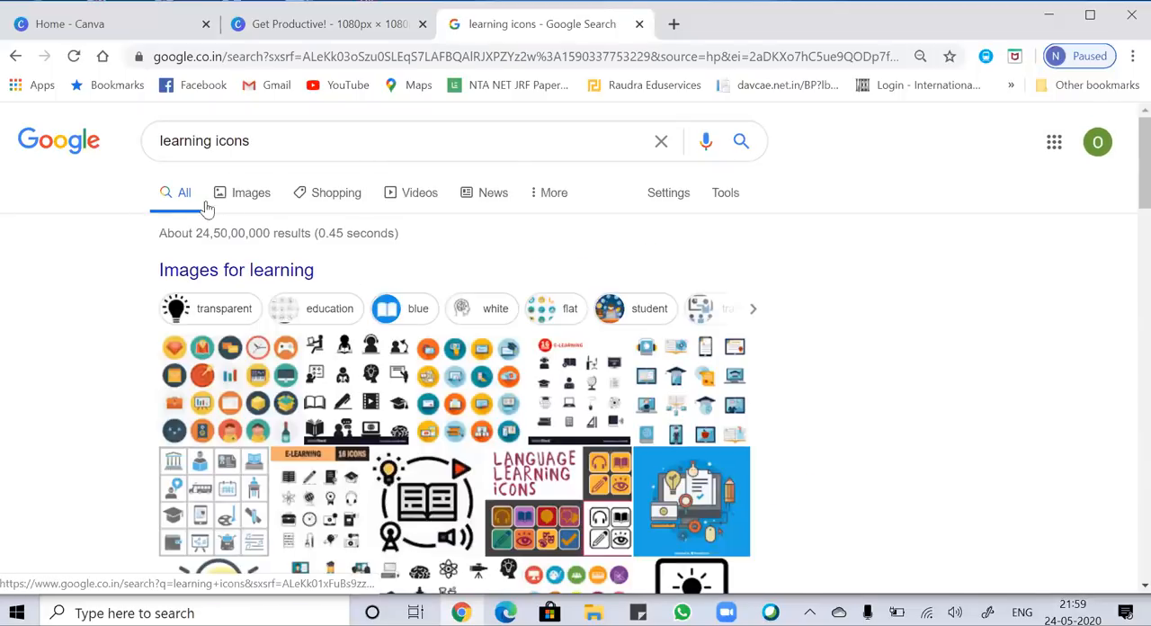
pyautogui.click(237, 203)
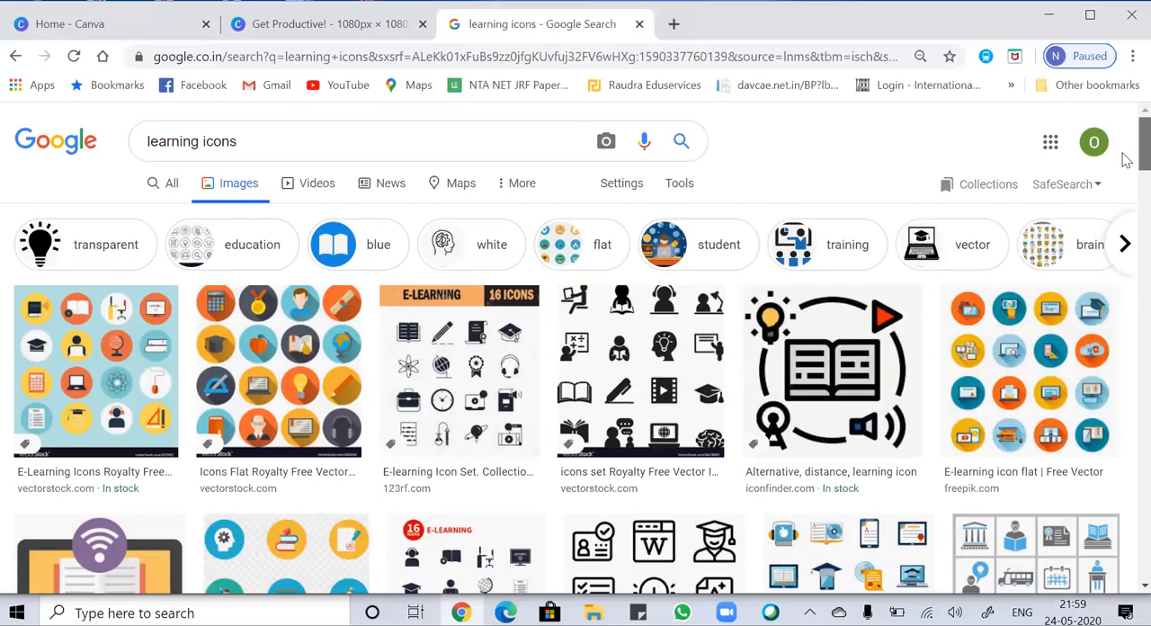
pyautogui.moveTo(1127, 160); pyautogui.dragTo(1102, 144)
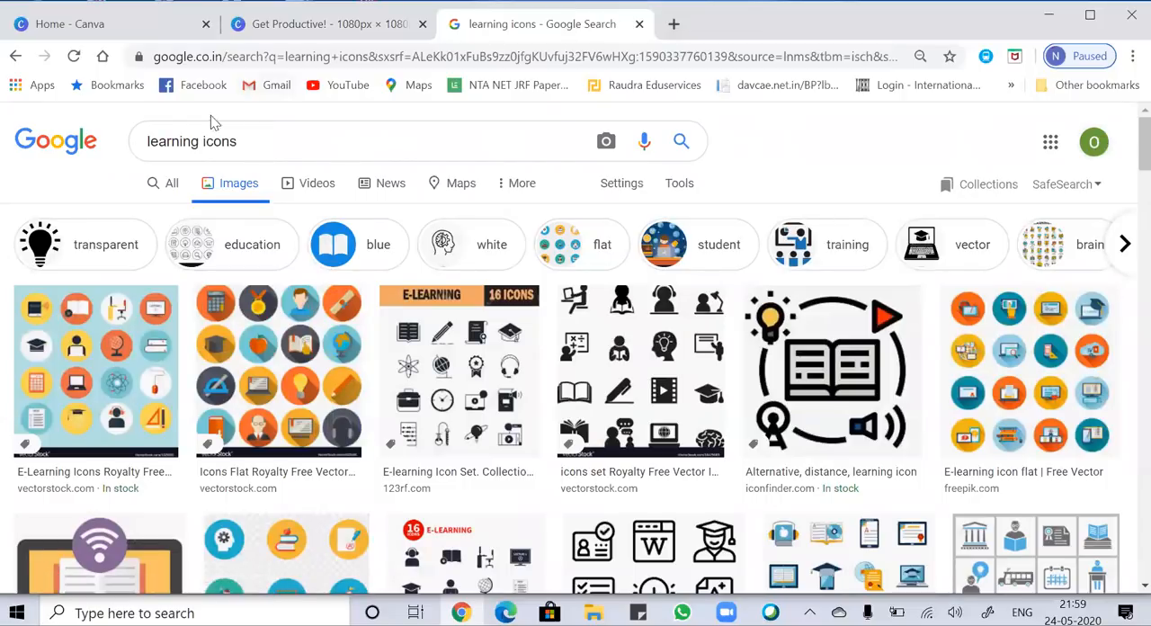
# Change the image search to "books icons" and narrow the results to the reading category.
pyautogui.click(201, 146)
pyautogui.hotkey('ctrl', 'BackSpace')
pyautogui.write('books')
pyautogui.press('Return')
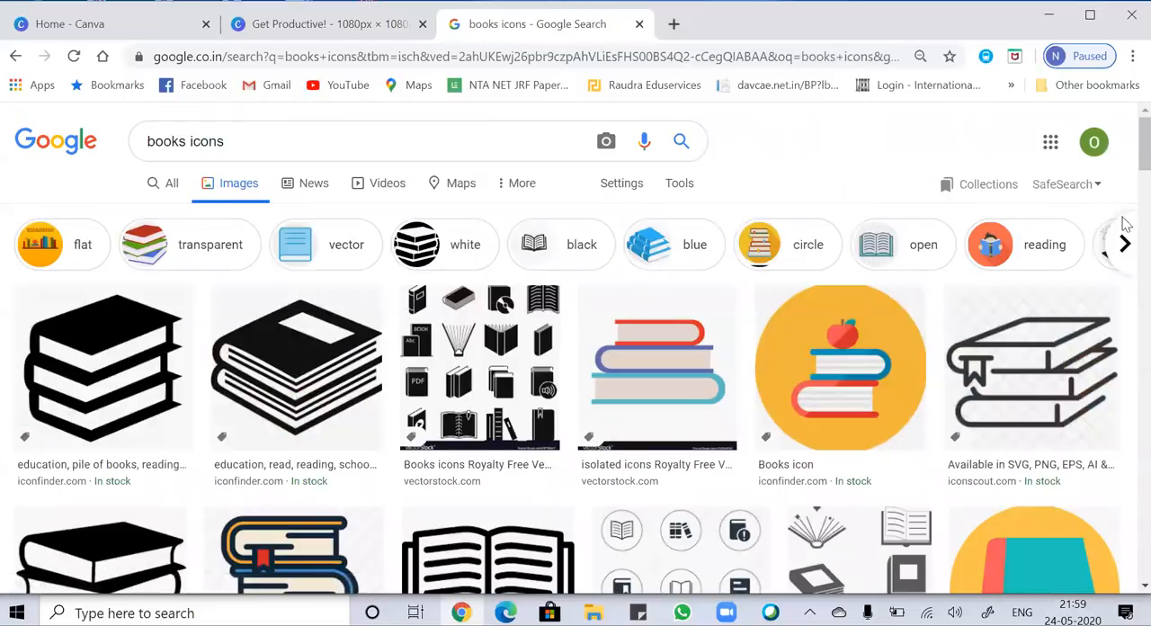
pyautogui.click(1016, 239)
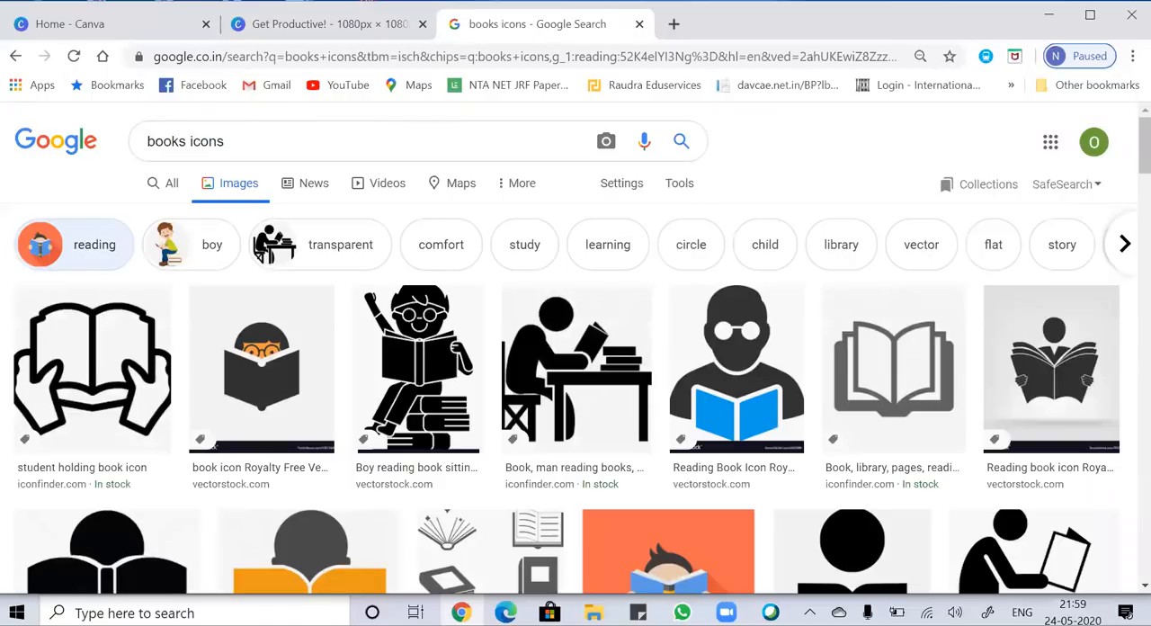
pyautogui.moveTo(1126, 145); pyautogui.dragTo(1125, 244)
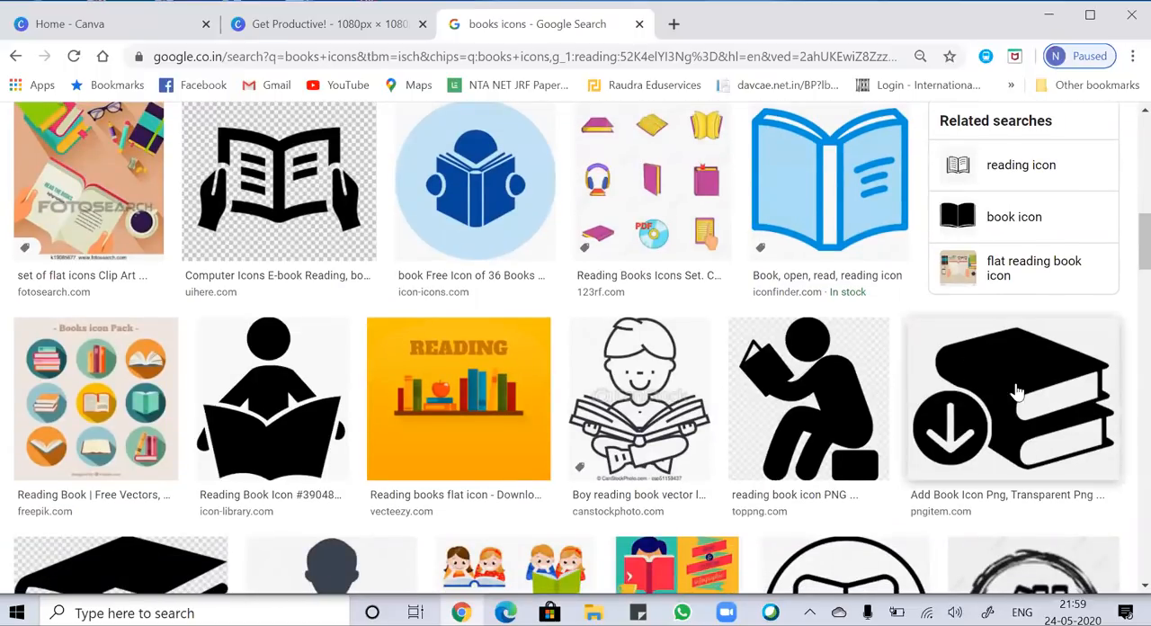
# Open the black Reading Book Icon from icon-library.com and copy its image.
pyautogui.click(270, 406)
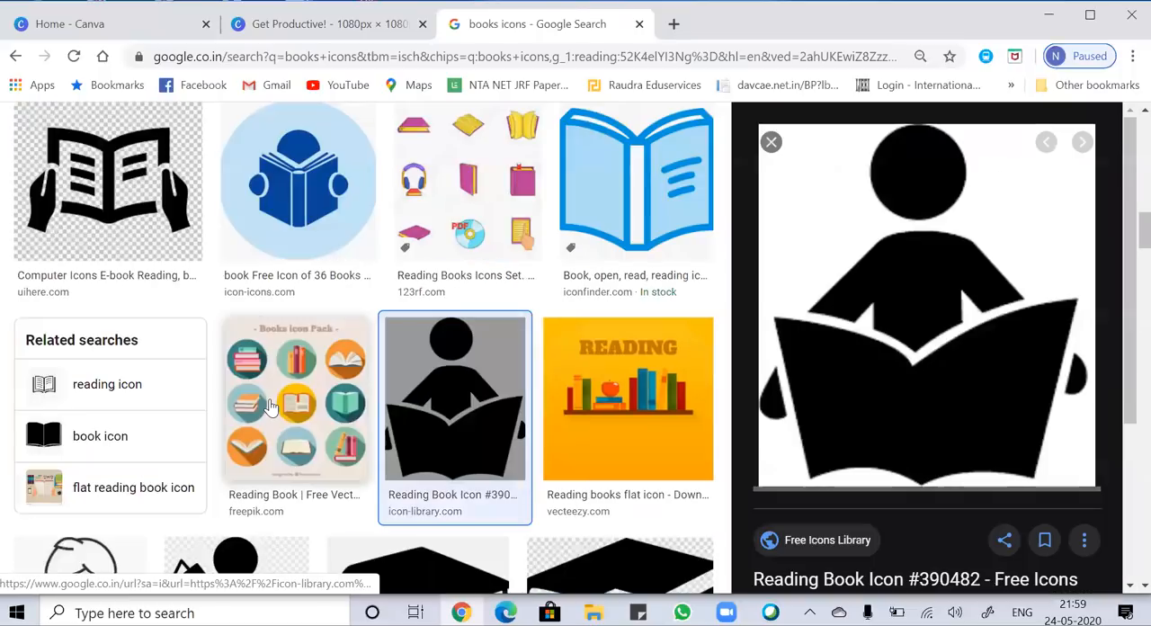
pyautogui.rightClick(869, 213)
pyautogui.click(958, 392)
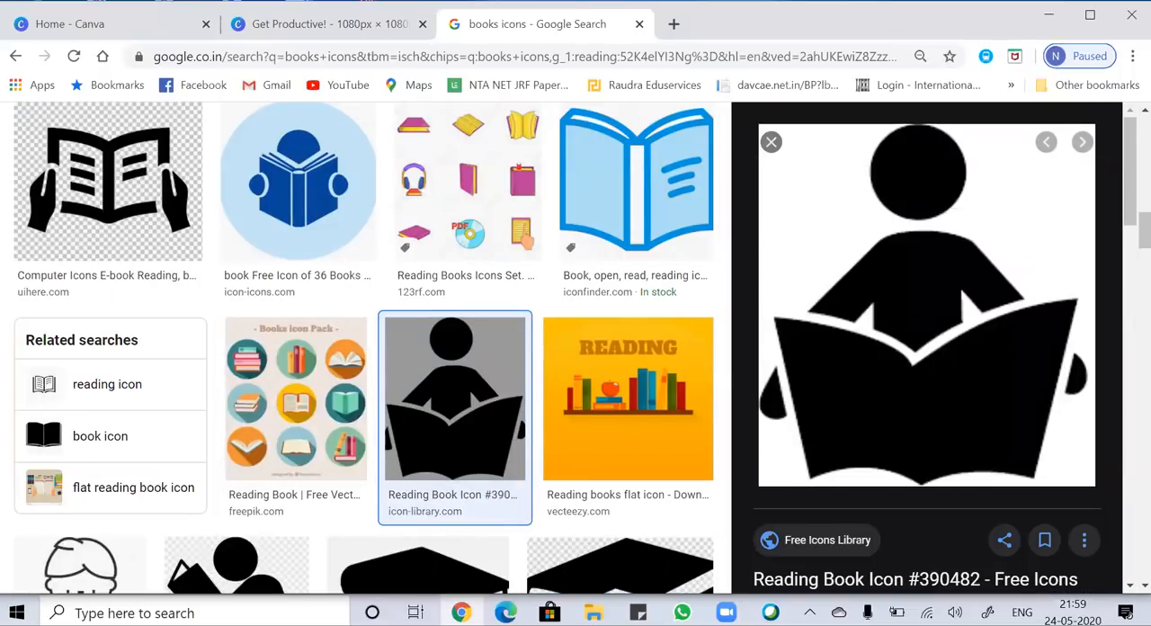
# Return to the Canva design, paste the copied reading icon and place it inside the yellow square below the heading.
pyautogui.click(314, 23)
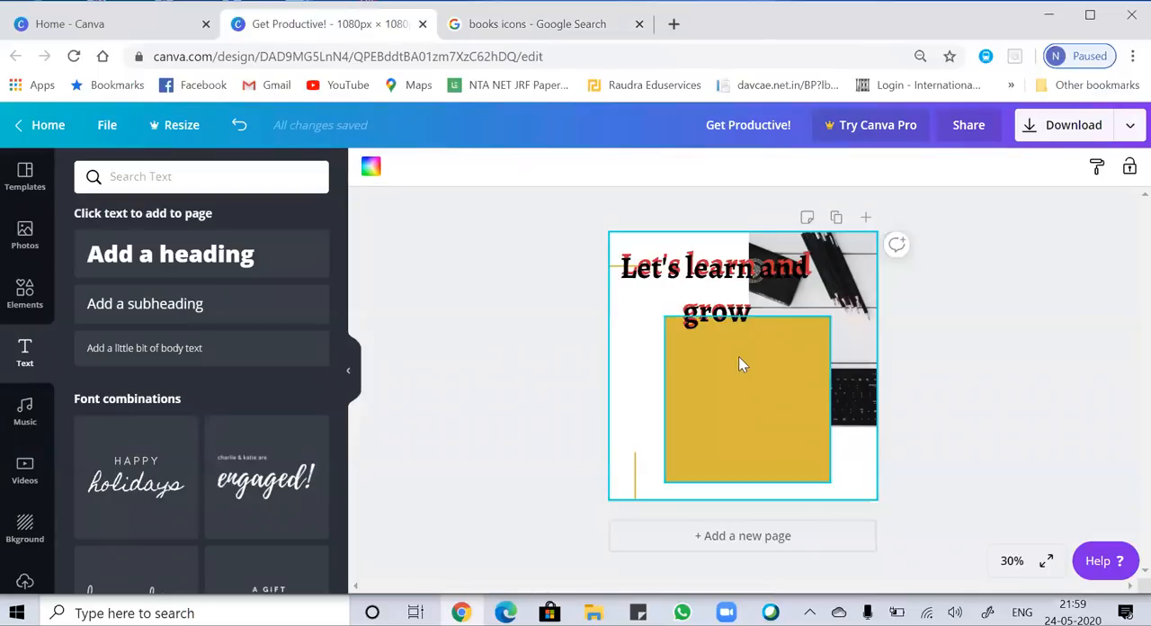
pyautogui.click(647, 338)
pyautogui.rightClick(647, 339)
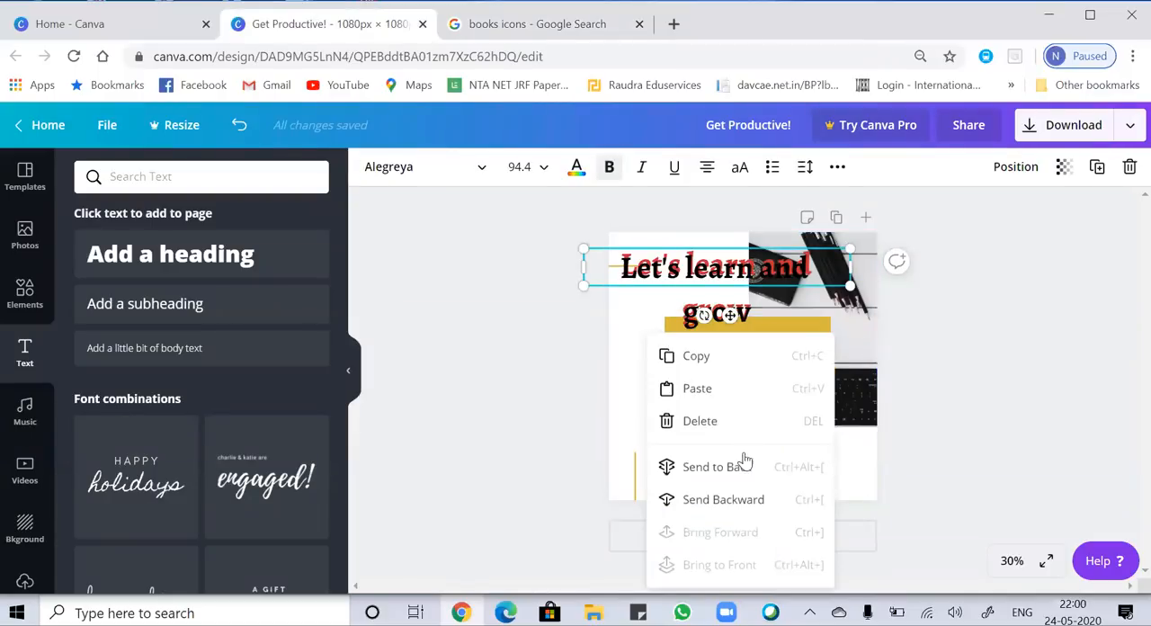
pyautogui.click(620, 406)
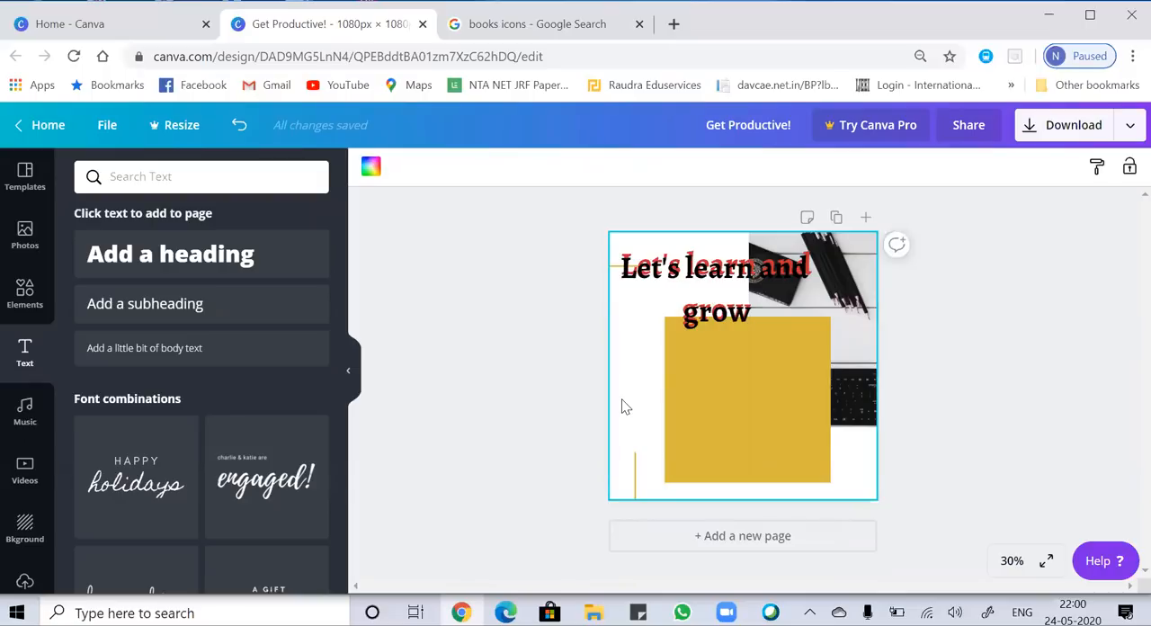
pyautogui.hotkey('ctrl', 'v')
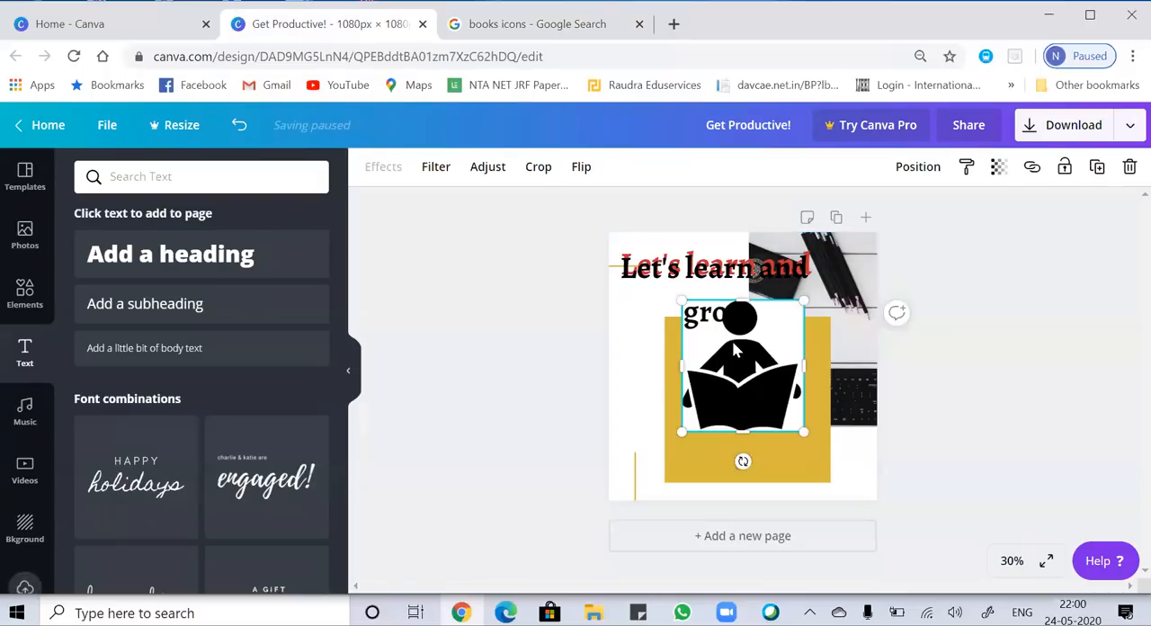
pyautogui.moveTo(736, 351); pyautogui.dragTo(741, 386)
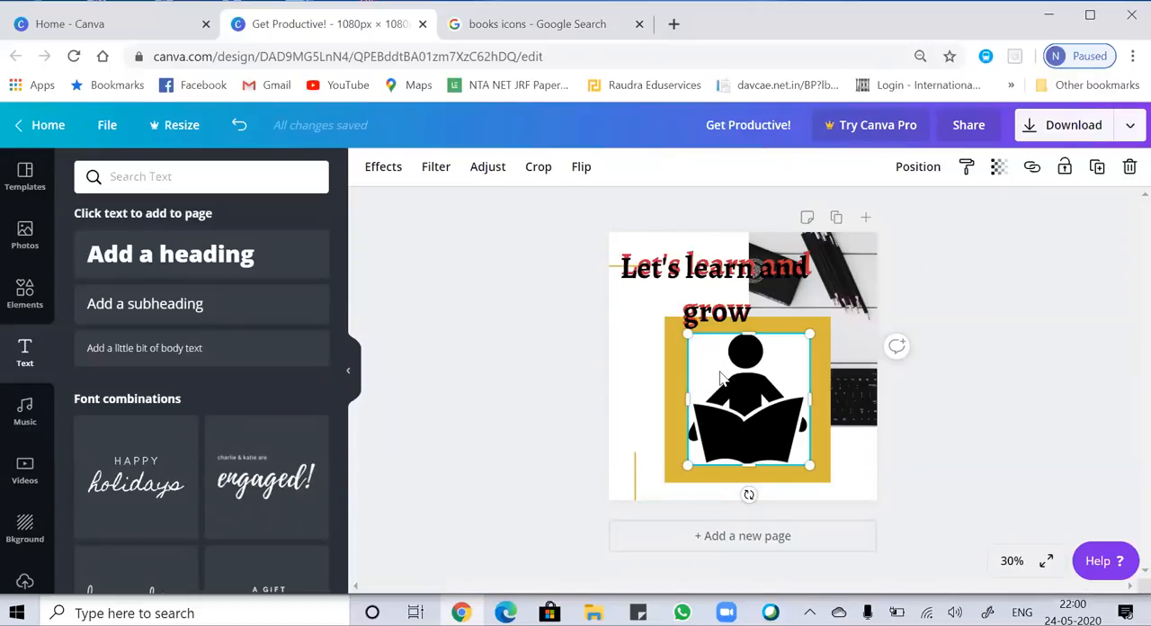
# Try the Lino variant of the Screen effect on the reading icon.
pyautogui.click(384, 175)
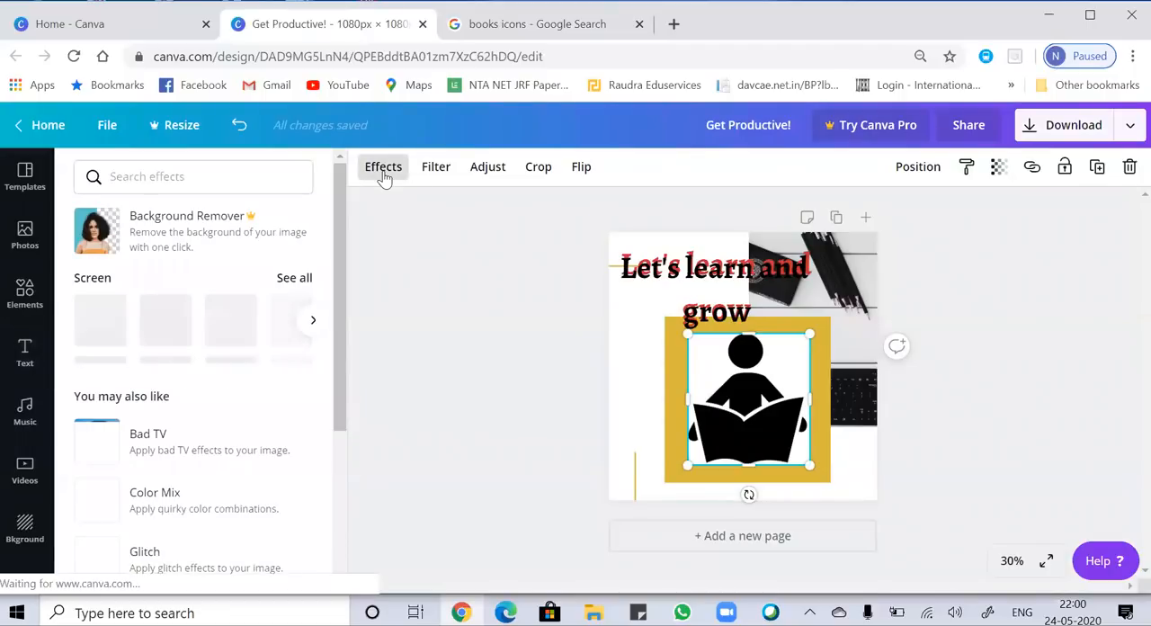
pyautogui.click(294, 280)
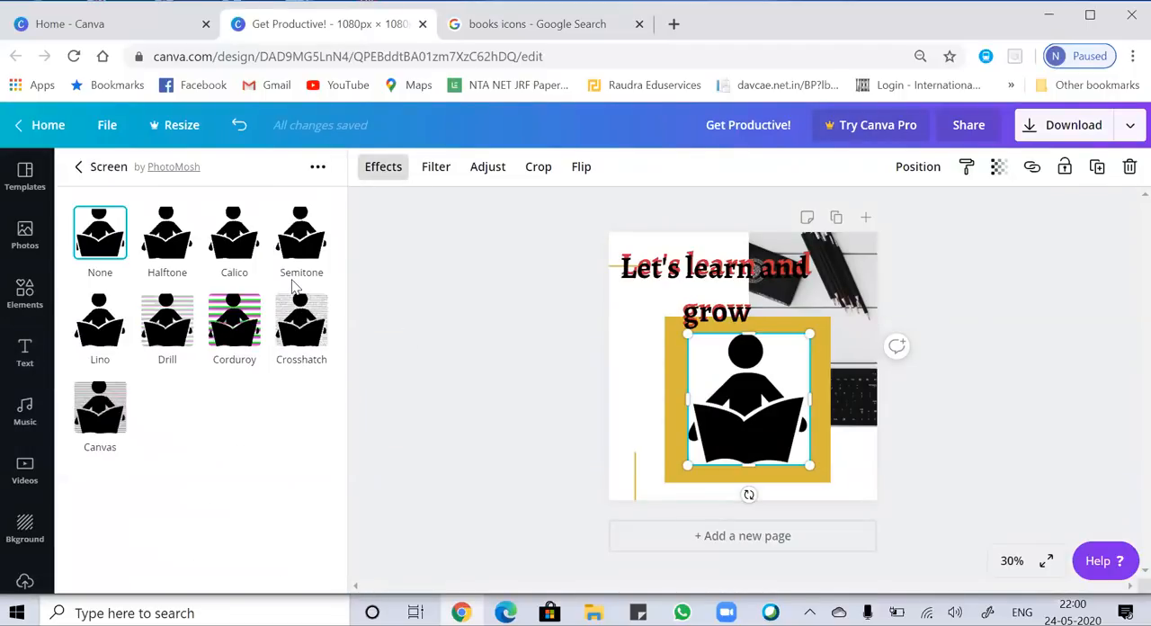
pyautogui.click(98, 331)
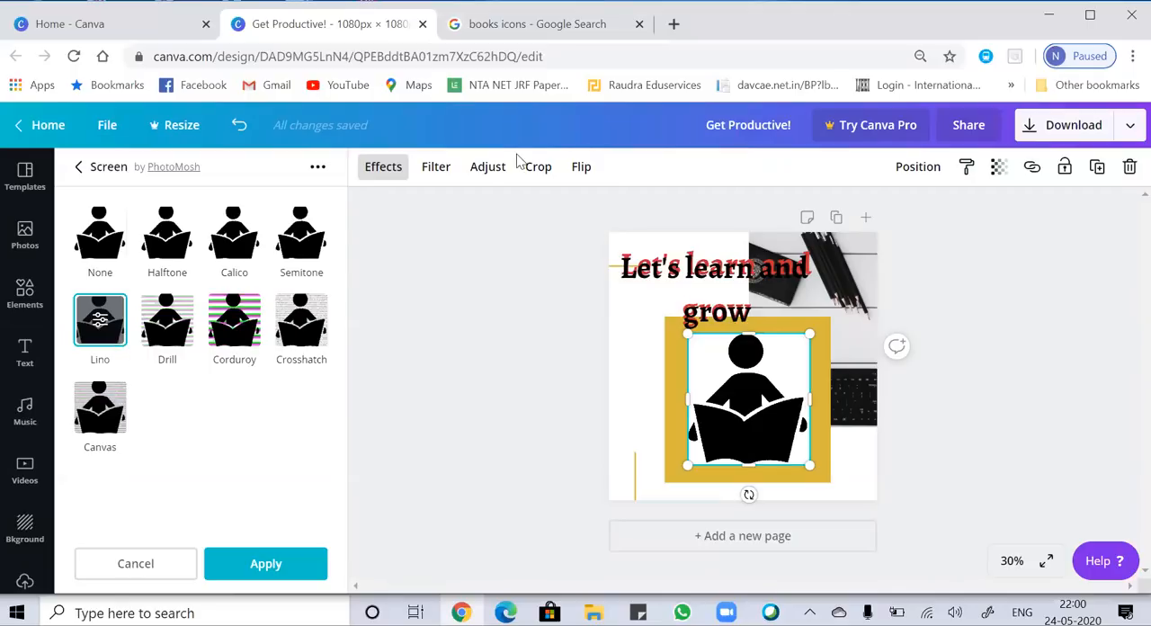
# Try The blues filter on the reading icon and apply Whimsical instead with an intensity of 20.
pyautogui.click(426, 171)
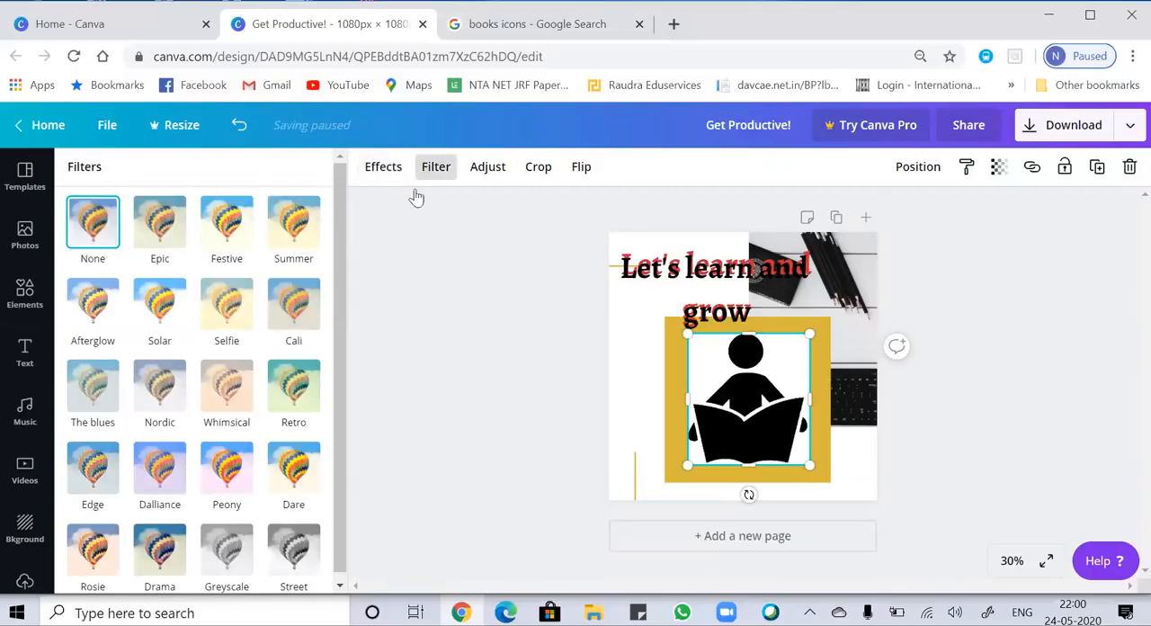
pyautogui.moveTo(338, 319); pyautogui.dragTo(337, 370)
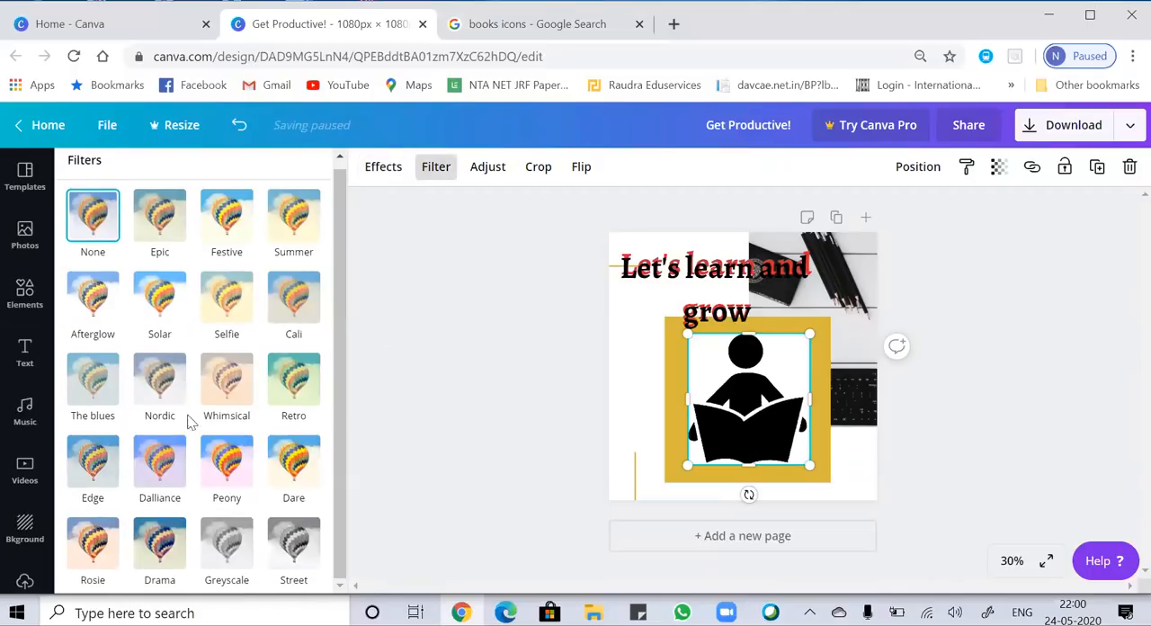
pyautogui.click(81, 413)
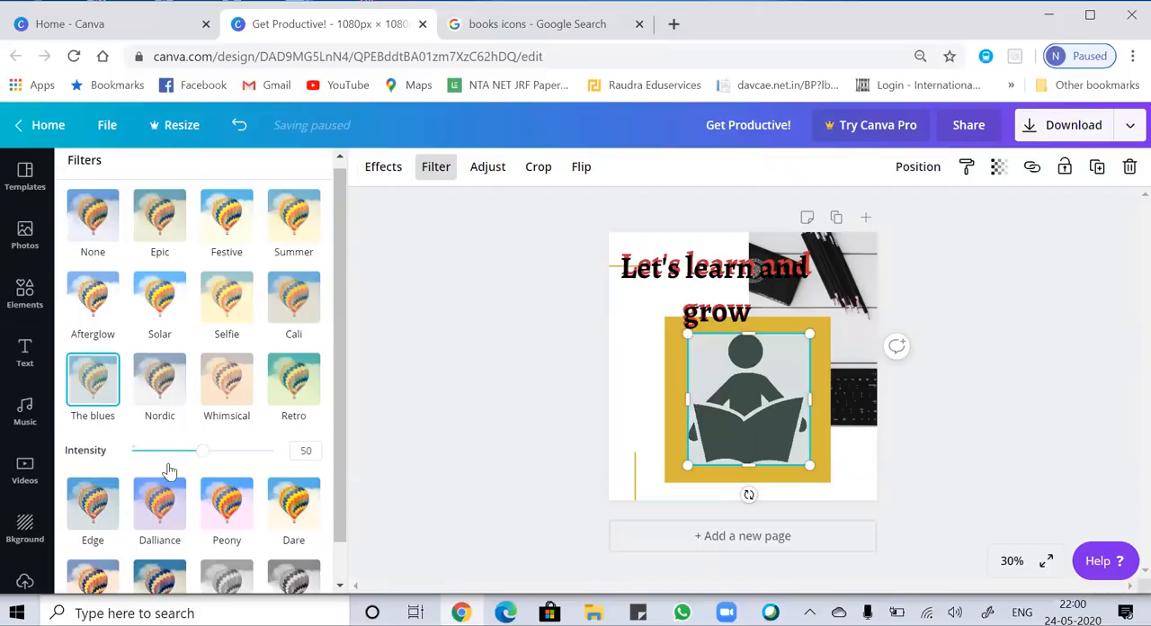
pyautogui.click(217, 402)
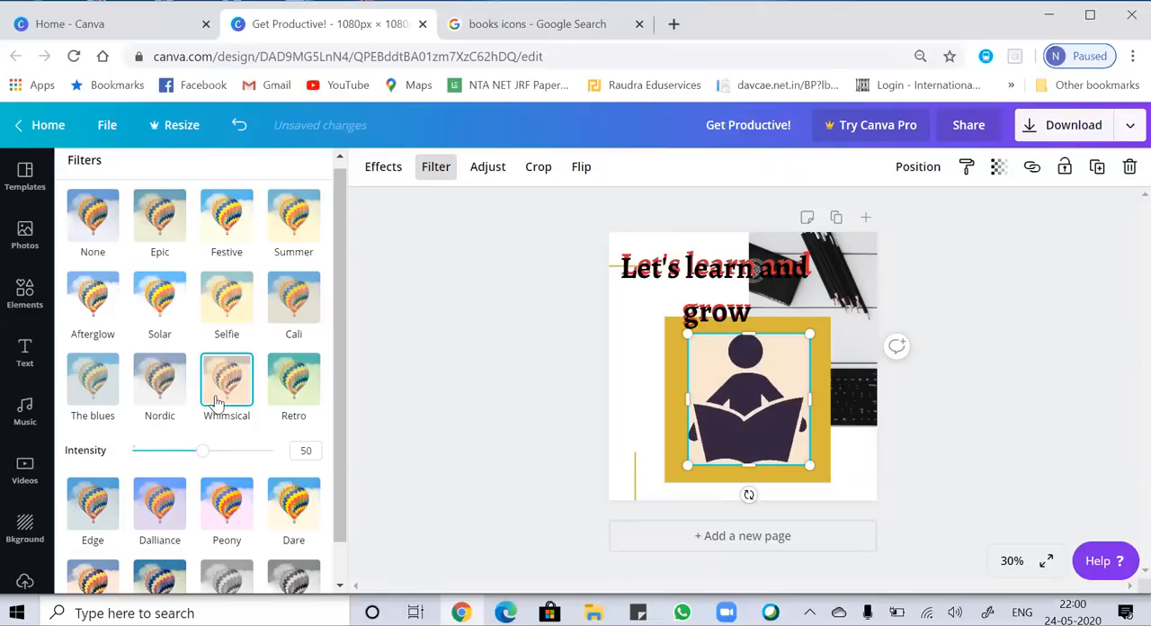
pyautogui.moveTo(203, 450); pyautogui.dragTo(160, 452)
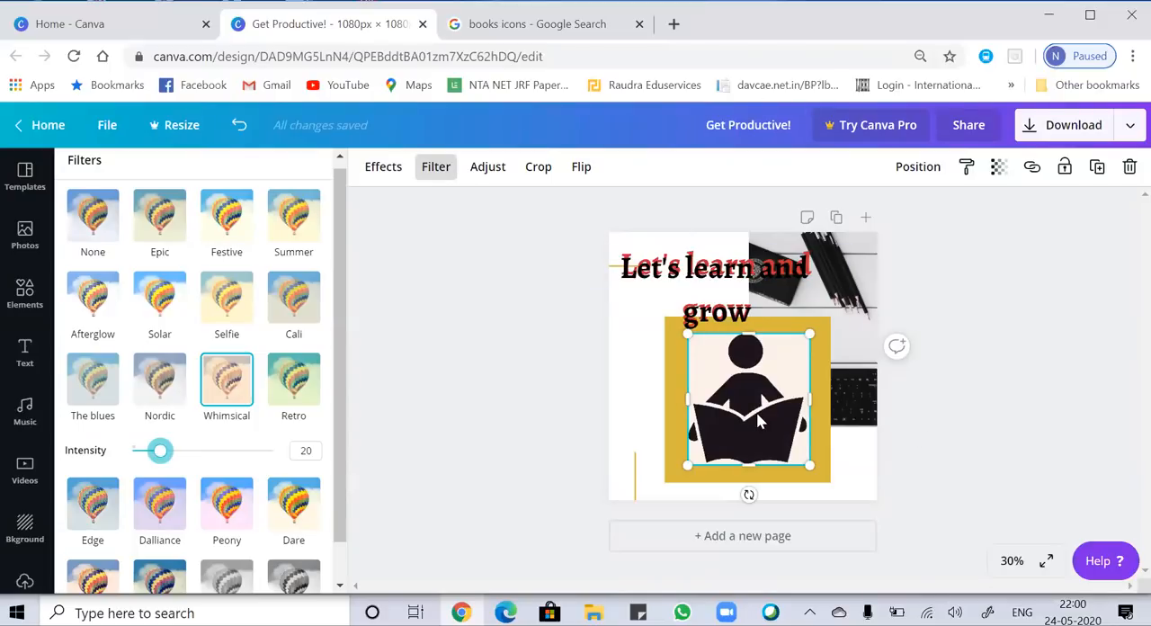
pyautogui.click(637, 418)
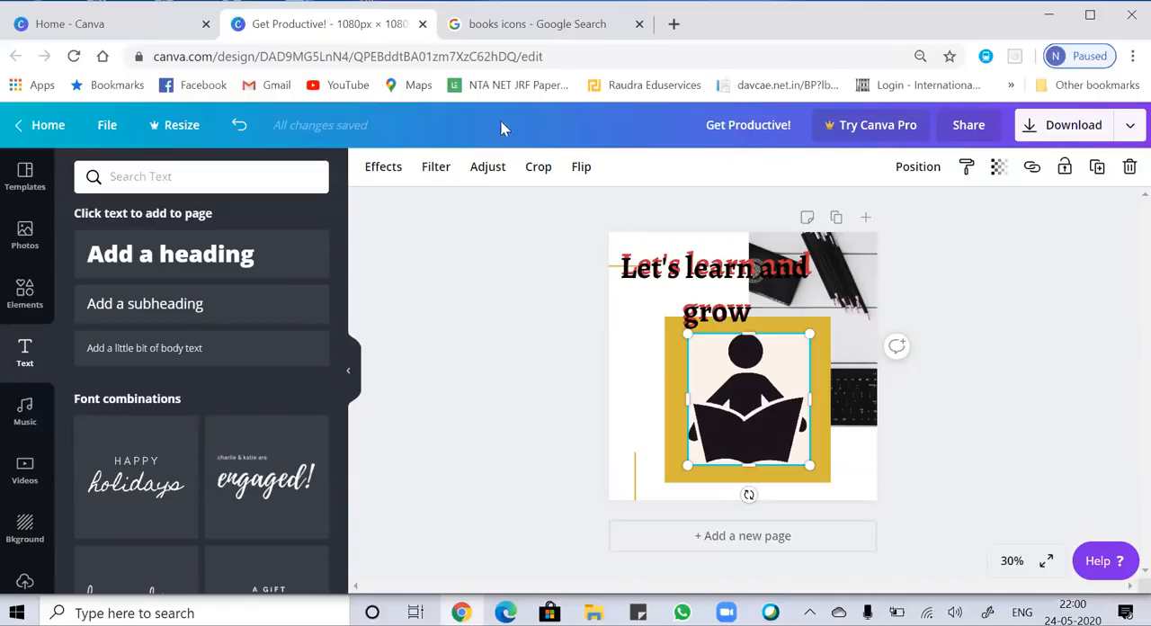
# Slightly adjust the crop of the reading icon at its upper-left corner and deselect the image.
pyautogui.click(539, 171)
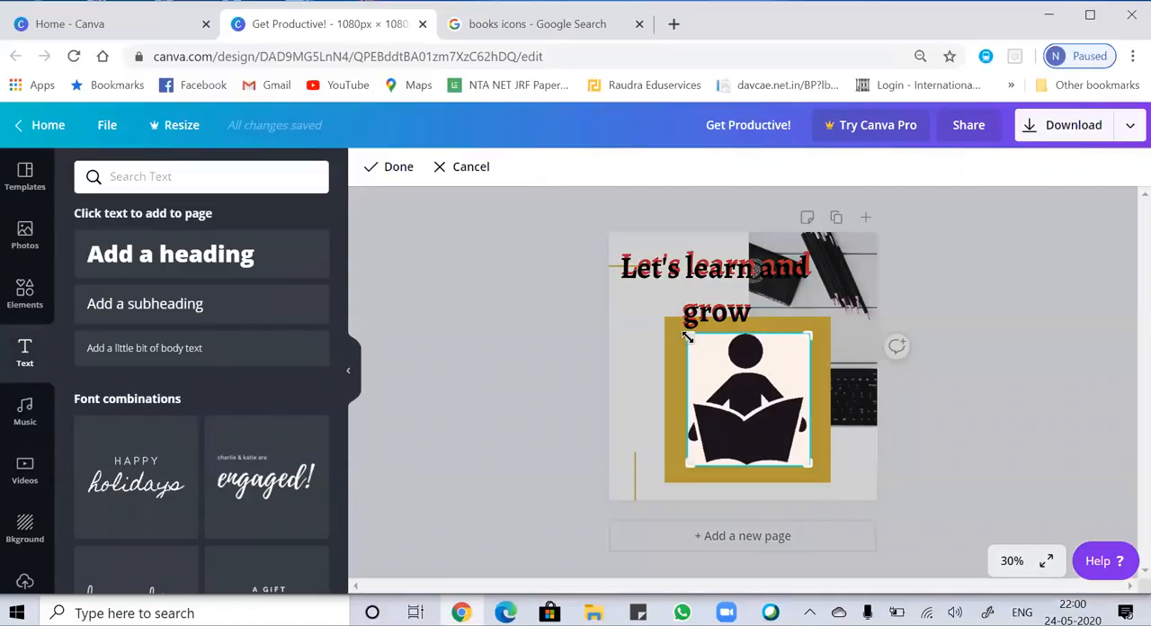
pyautogui.moveTo(687, 336); pyautogui.dragTo(683, 331)
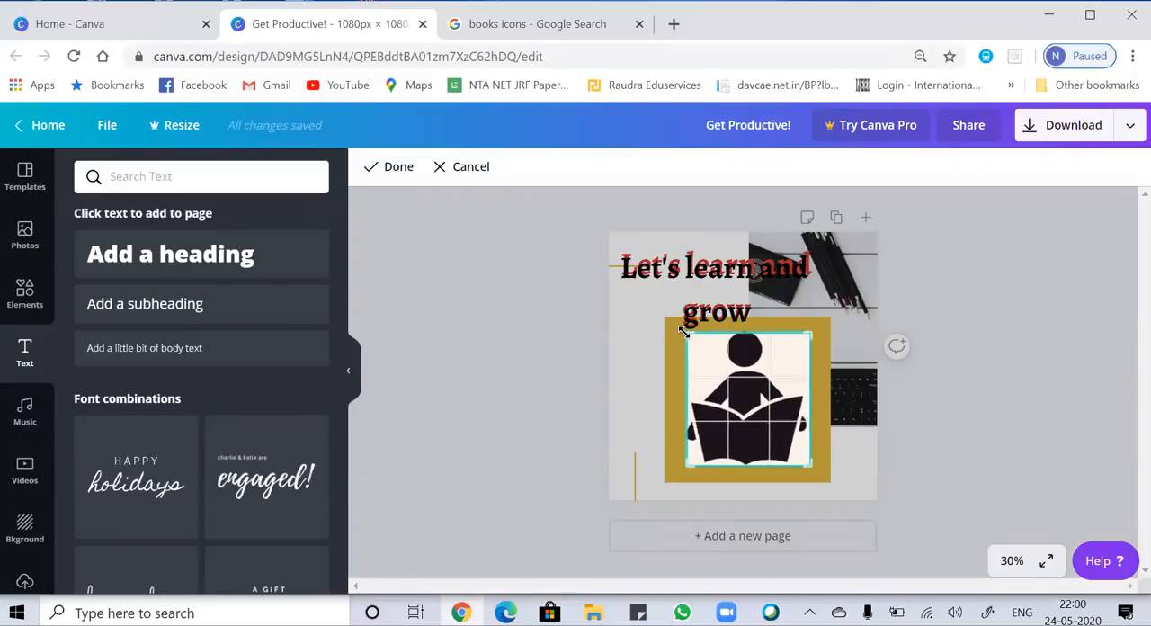
pyautogui.click(643, 376)
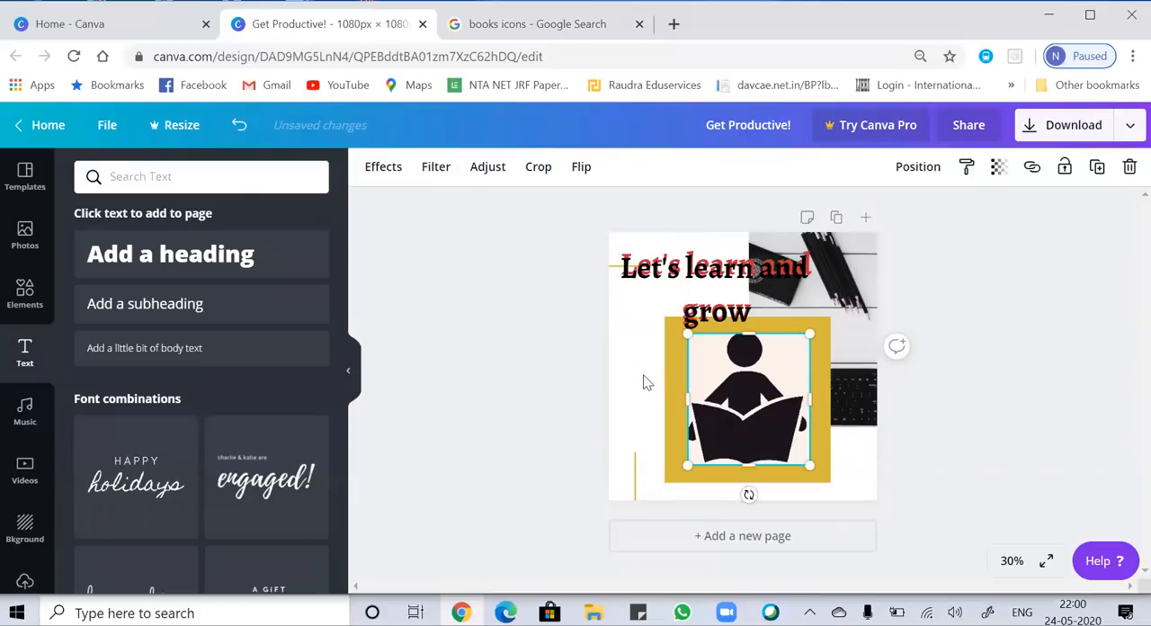
pyautogui.click(640, 408)
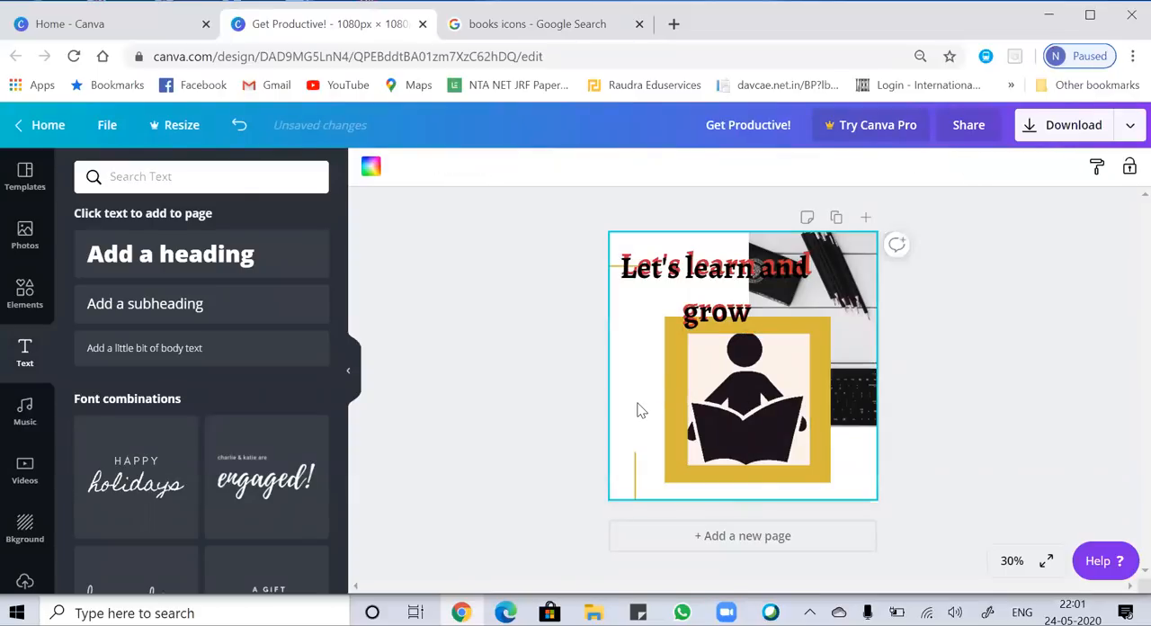
# Try flipping the reading icon horizontally and vertically, restore its original orientation and deselect it.
pyautogui.click(784, 401)
pyautogui.click(581, 170)
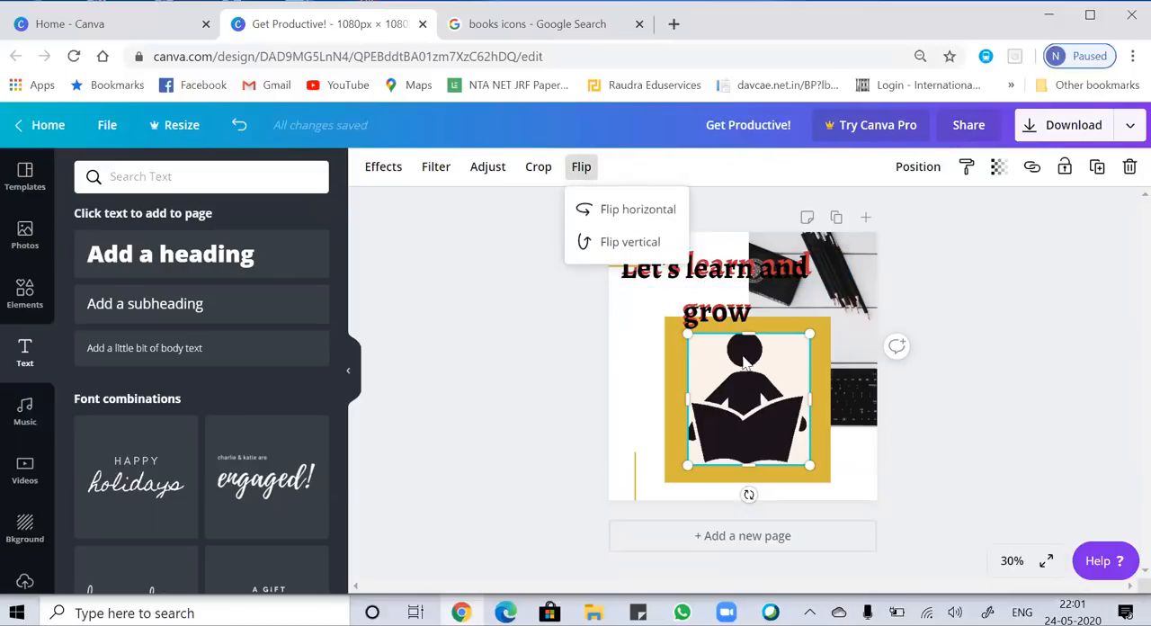
pyautogui.click(566, 188)
pyautogui.click(581, 169)
pyautogui.click(620, 214)
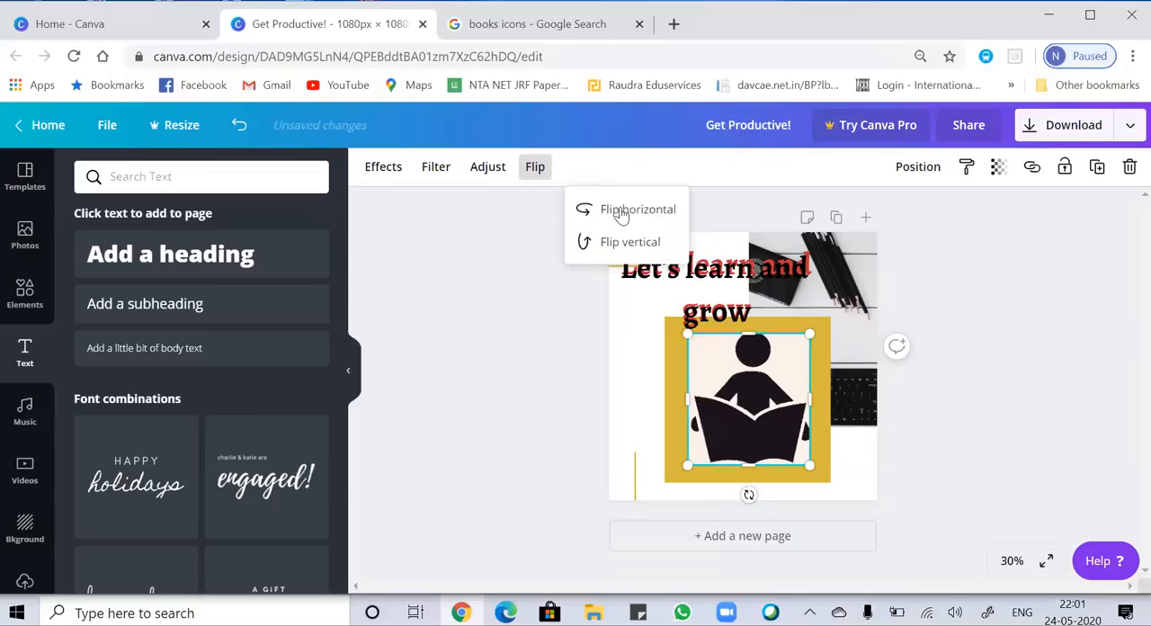
pyautogui.click(627, 243)
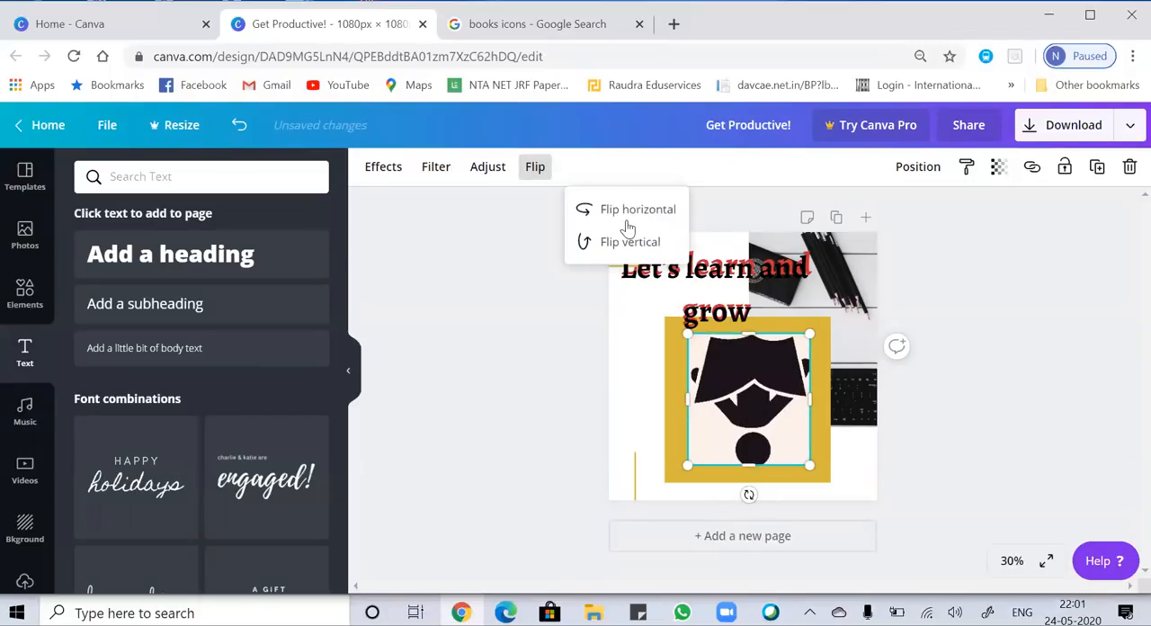
pyautogui.click(620, 214)
pyautogui.click(627, 243)
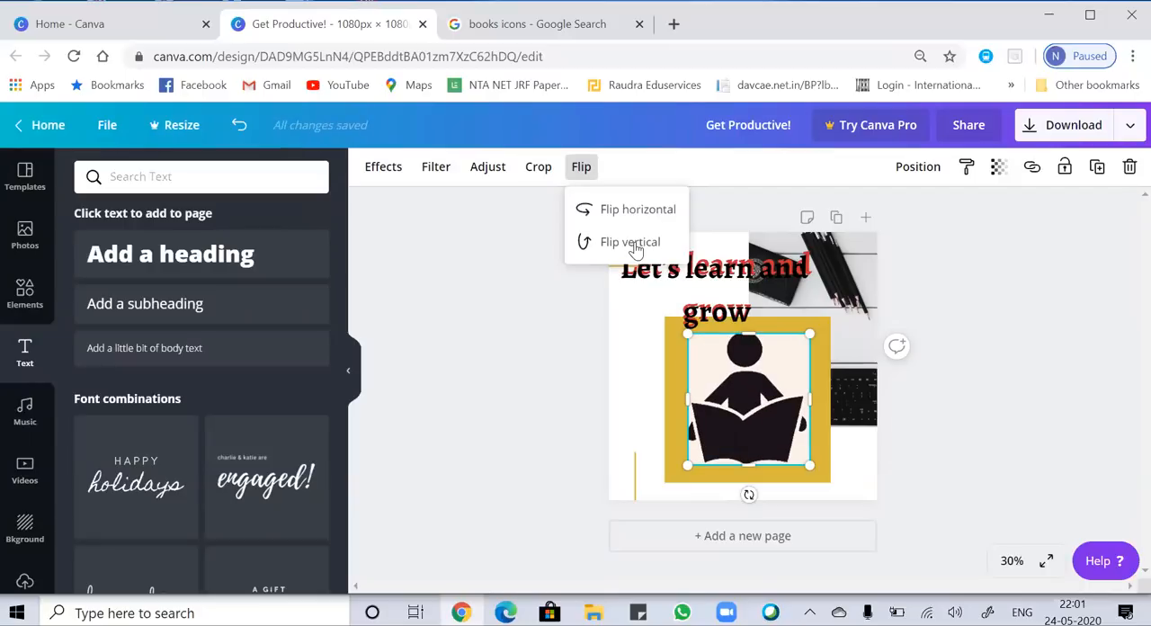
pyautogui.click(652, 361)
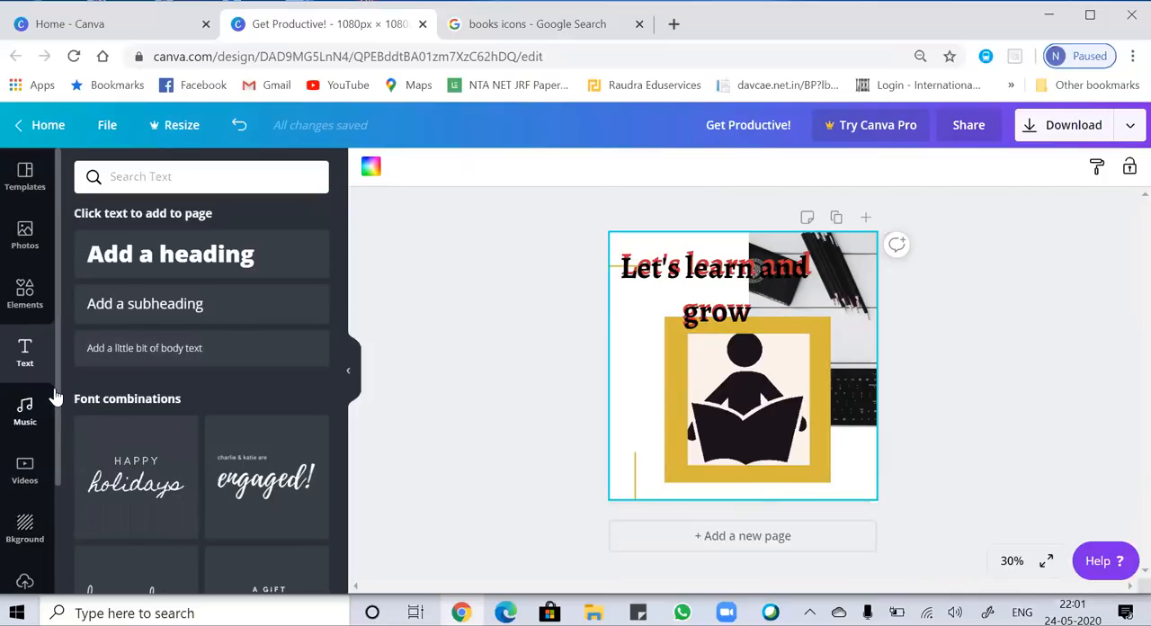
# Upload the logo image from the logo folder inside odd partikle on the Desktop.
pyautogui.scroll(-3, 57, 423)
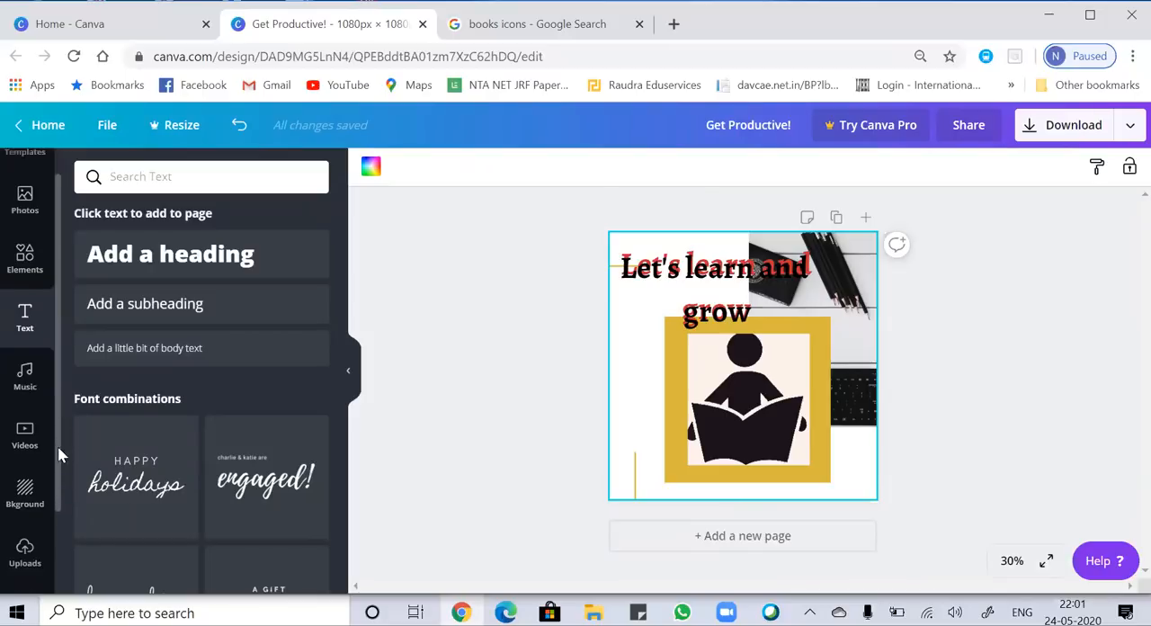
pyautogui.click(25, 459)
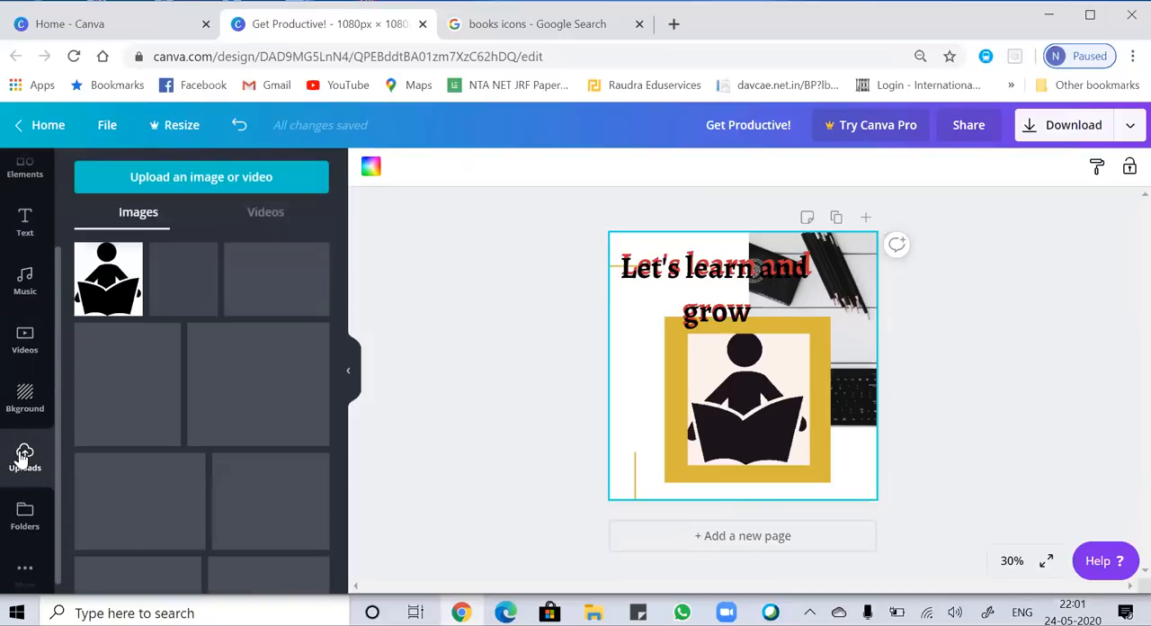
pyautogui.click(231, 174)
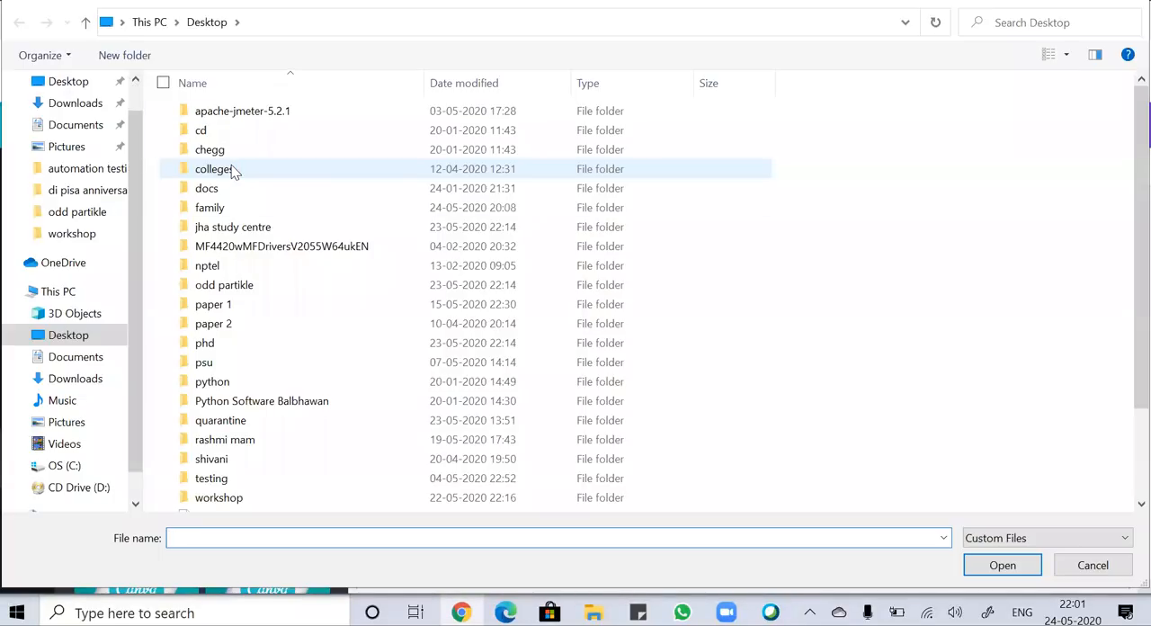
pyautogui.click(277, 438)
pyautogui.press('o')
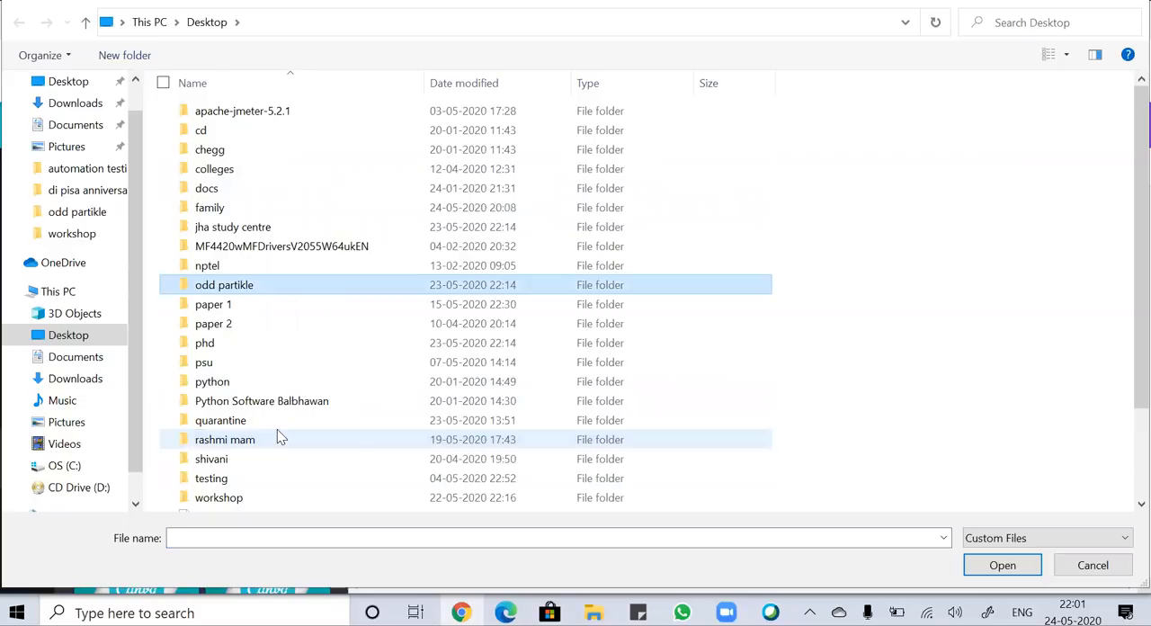
pyautogui.doubleClick(261, 286)
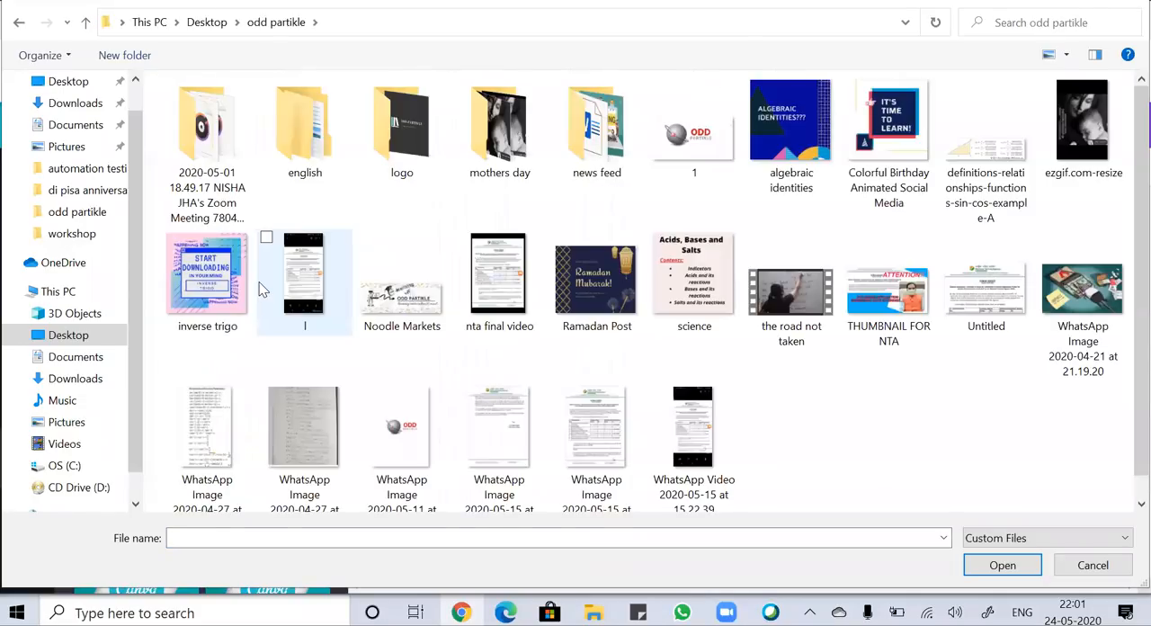
pyautogui.doubleClick(428, 164)
pyautogui.click(194, 158)
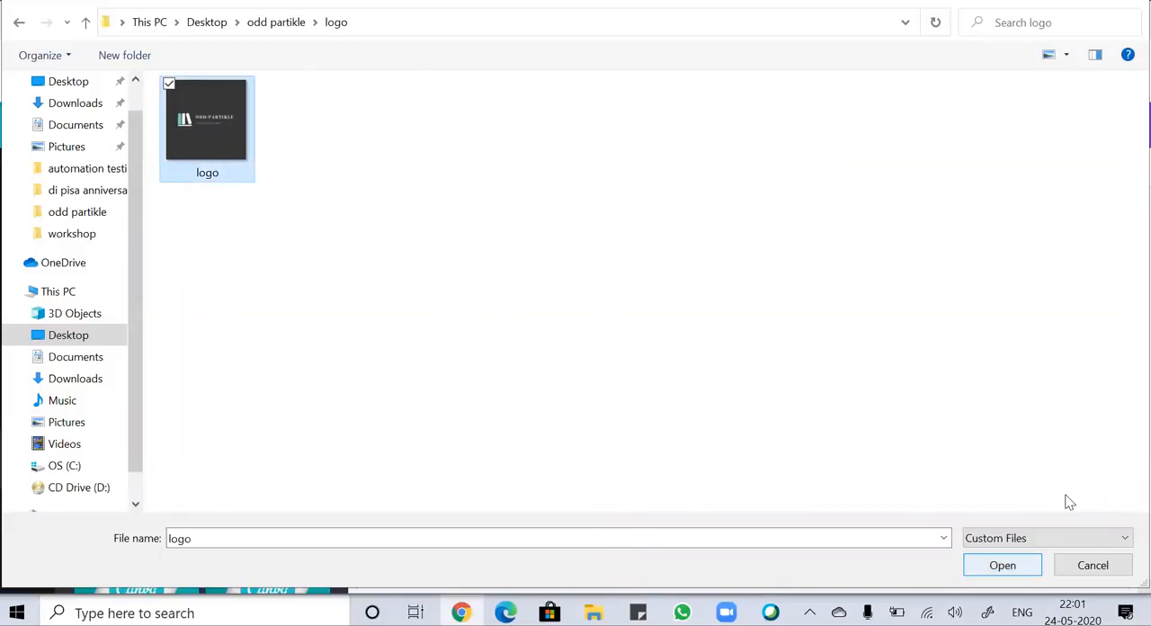
pyautogui.press('Return')
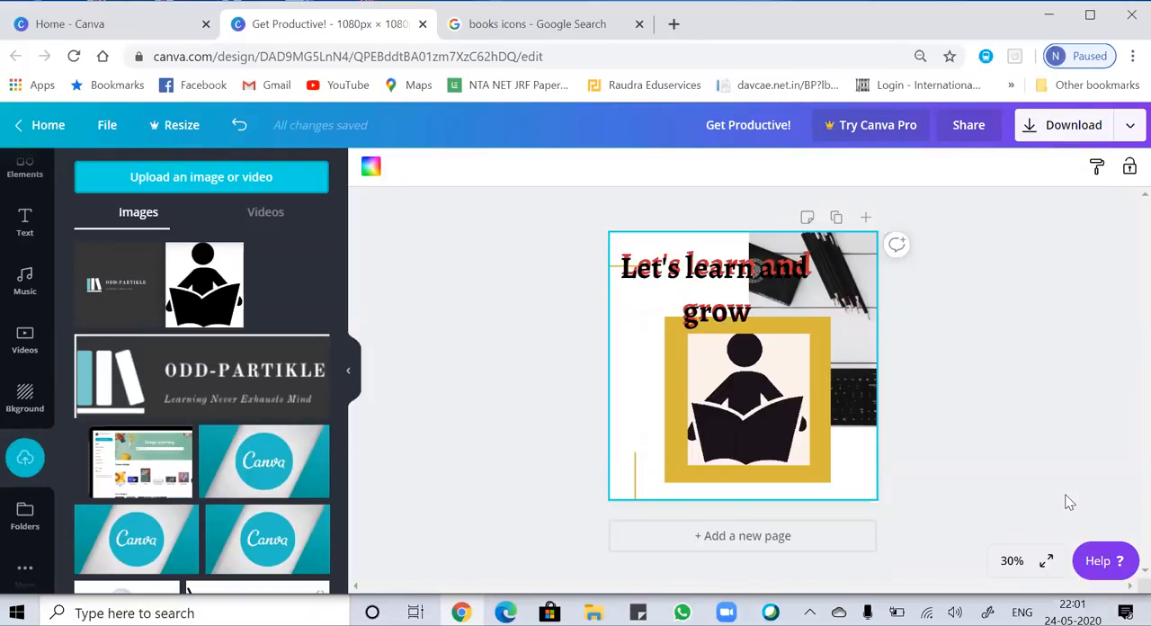
# Add the uploaded ODD-PARTIKLE logo to the page and crop it closely around the books symbol and lettering.
pyautogui.click(120, 284)
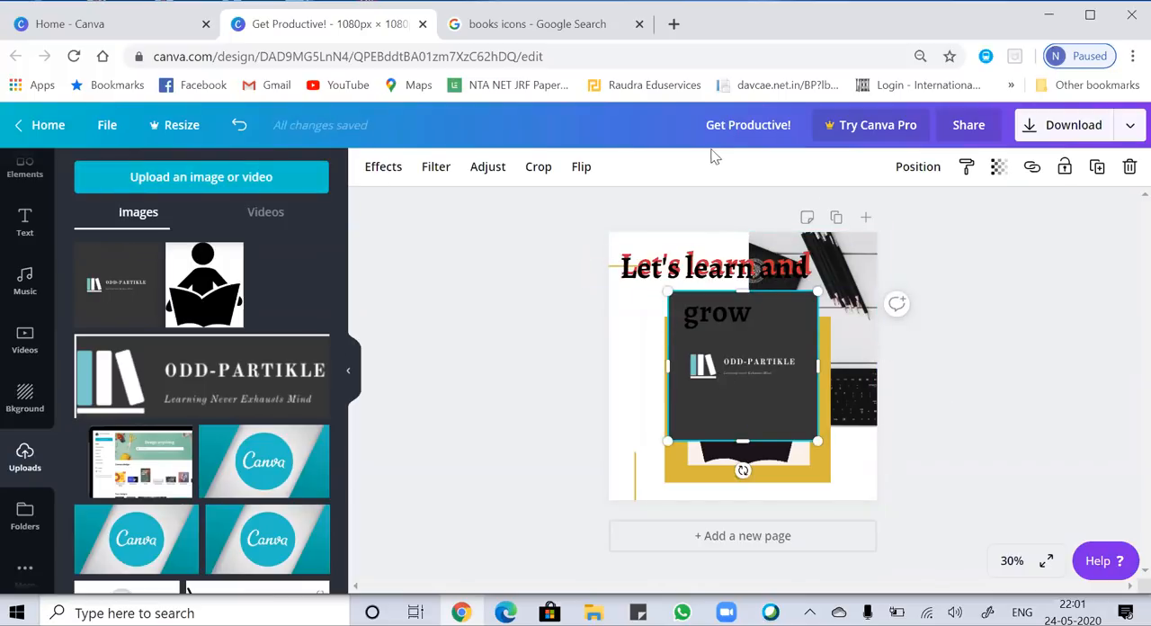
pyautogui.click(536, 167)
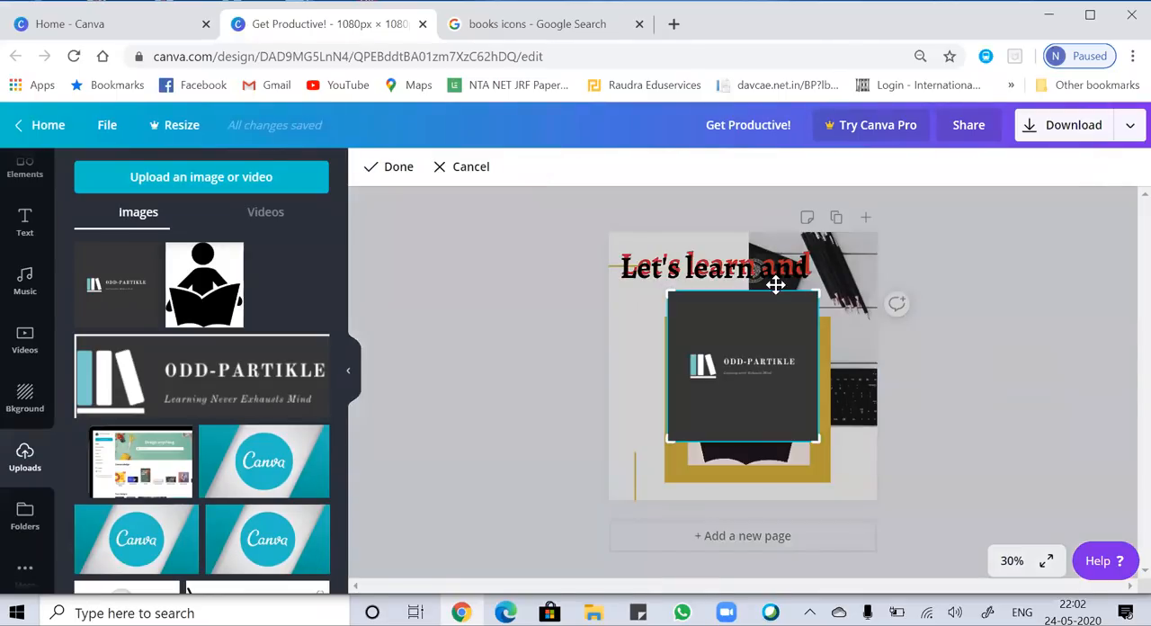
pyautogui.moveTo(817, 291); pyautogui.dragTo(817, 346)
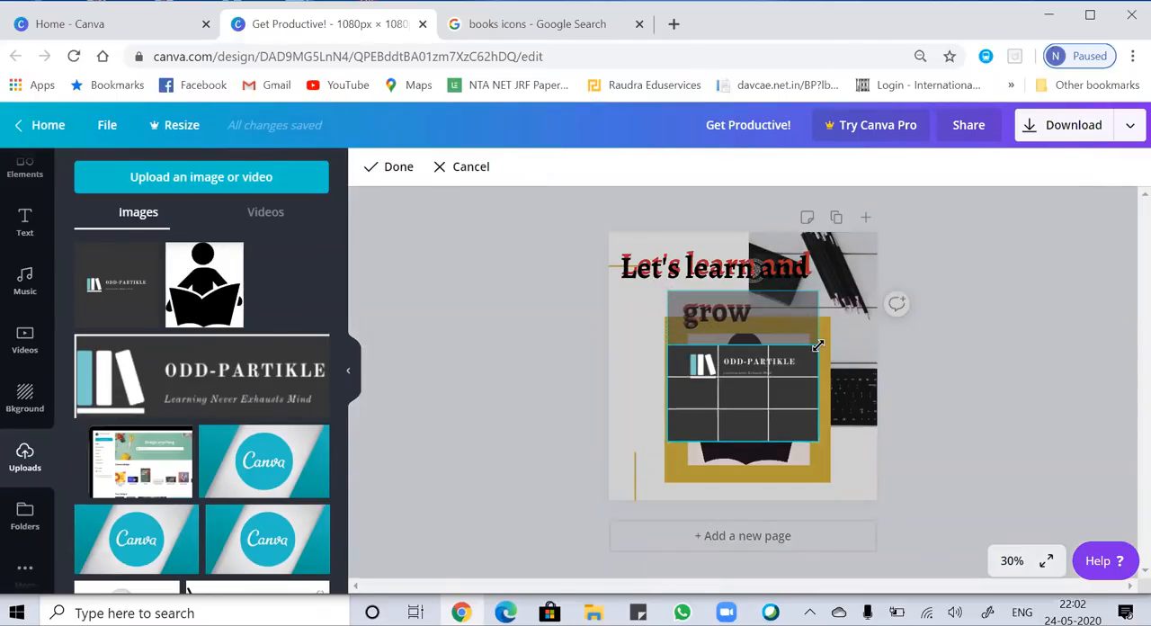
pyautogui.moveTo(817, 441); pyautogui.dragTo(800, 387)
pyautogui.moveTo(663, 344); pyautogui.dragTo(682, 347)
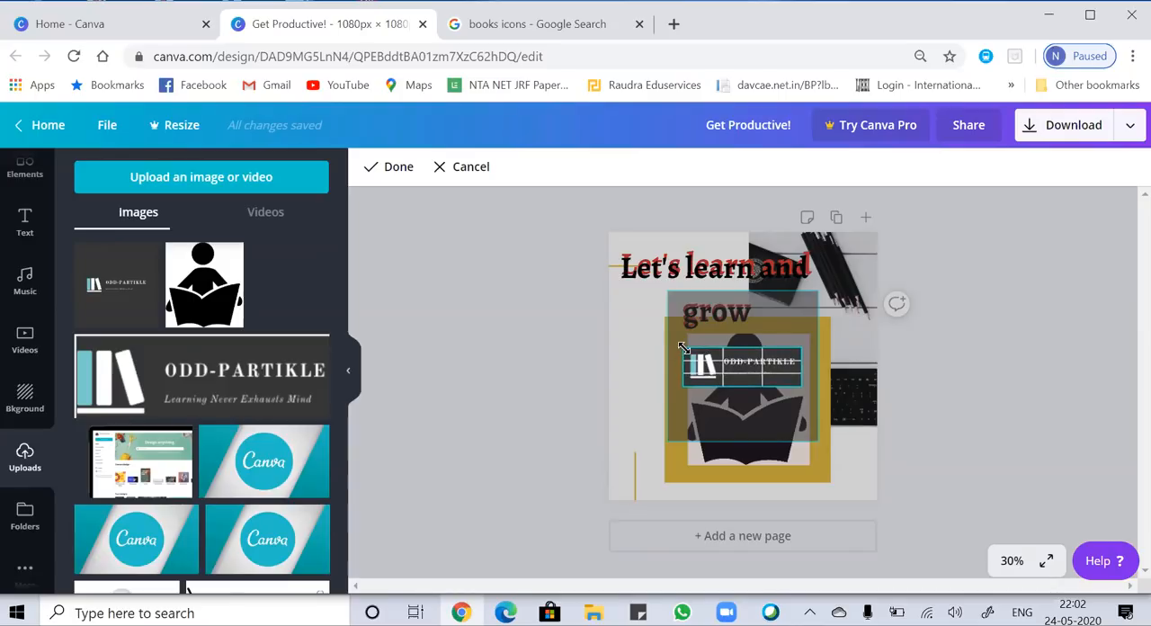
pyautogui.click(841, 458)
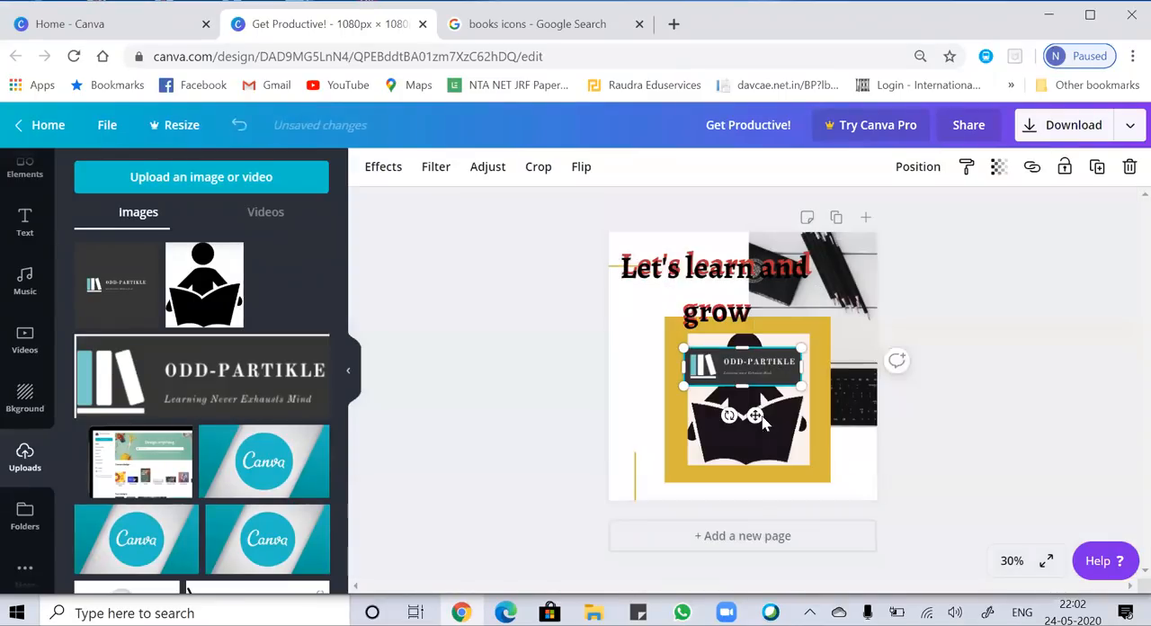
# Move the cropped logo to the lower-right corner of the design and add a blank second page.
pyautogui.moveTo(741, 376); pyautogui.dragTo(814, 491)
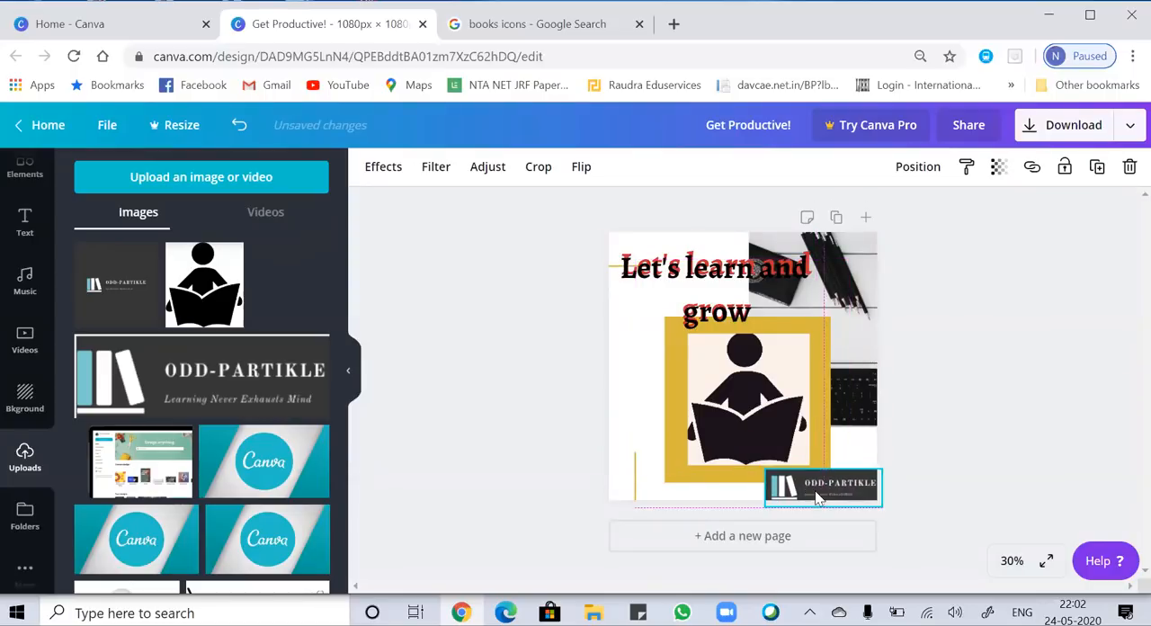
pyautogui.click(644, 390)
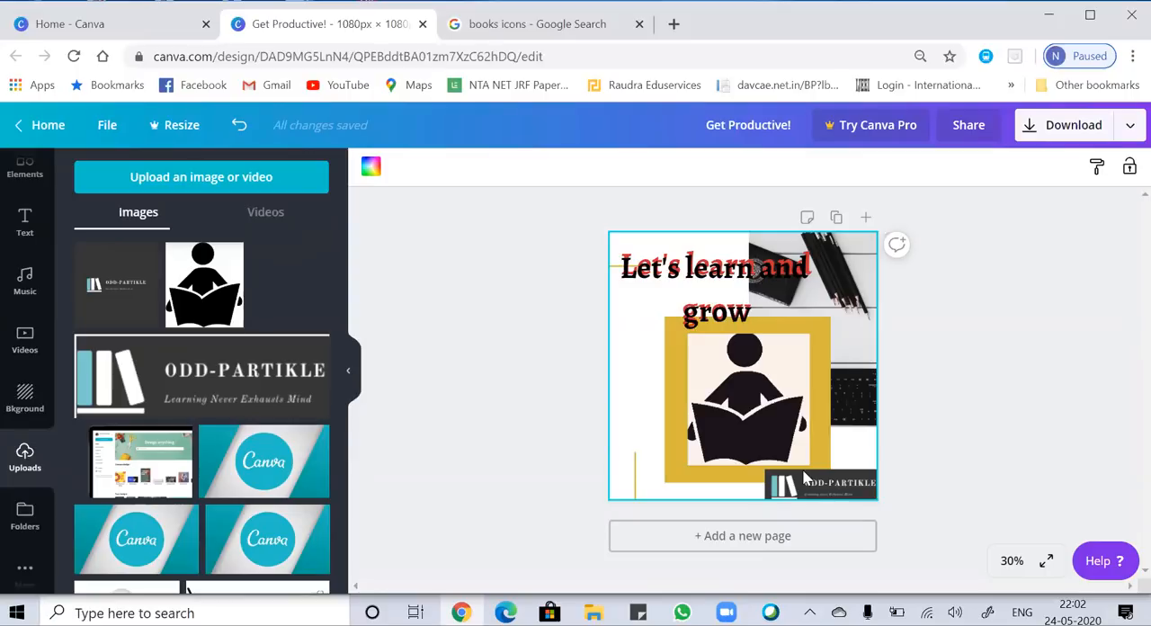
pyautogui.hotkey('ctrl', 'Return')
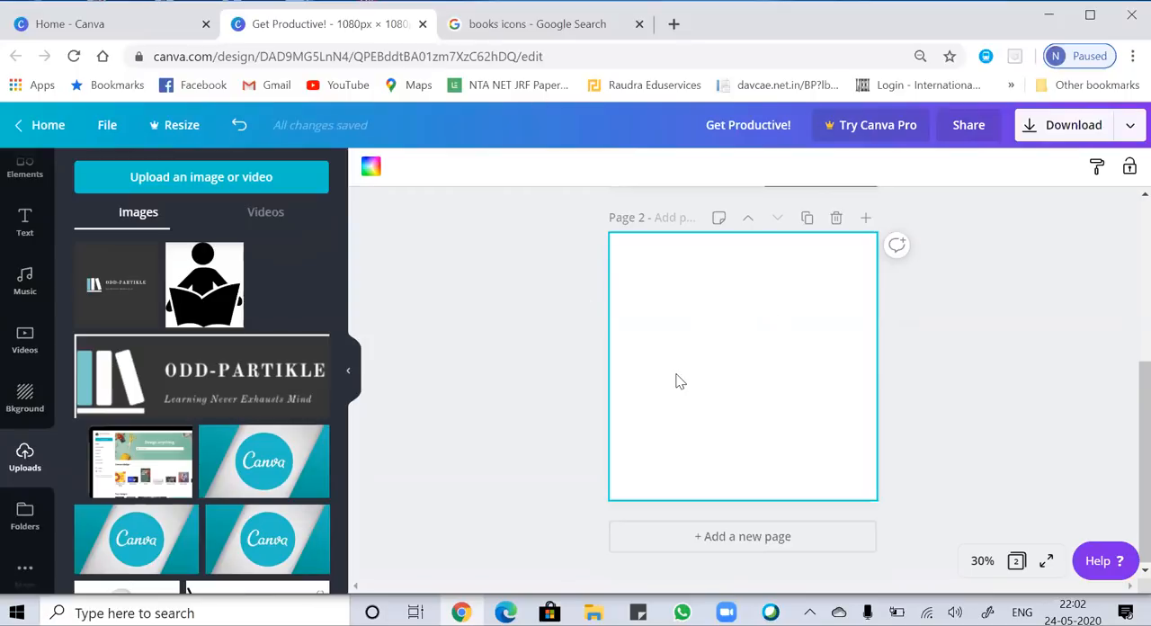
# Copy the orange image of a child reading a blue book from the Google results for books icons.
pyautogui.click(534, 31)
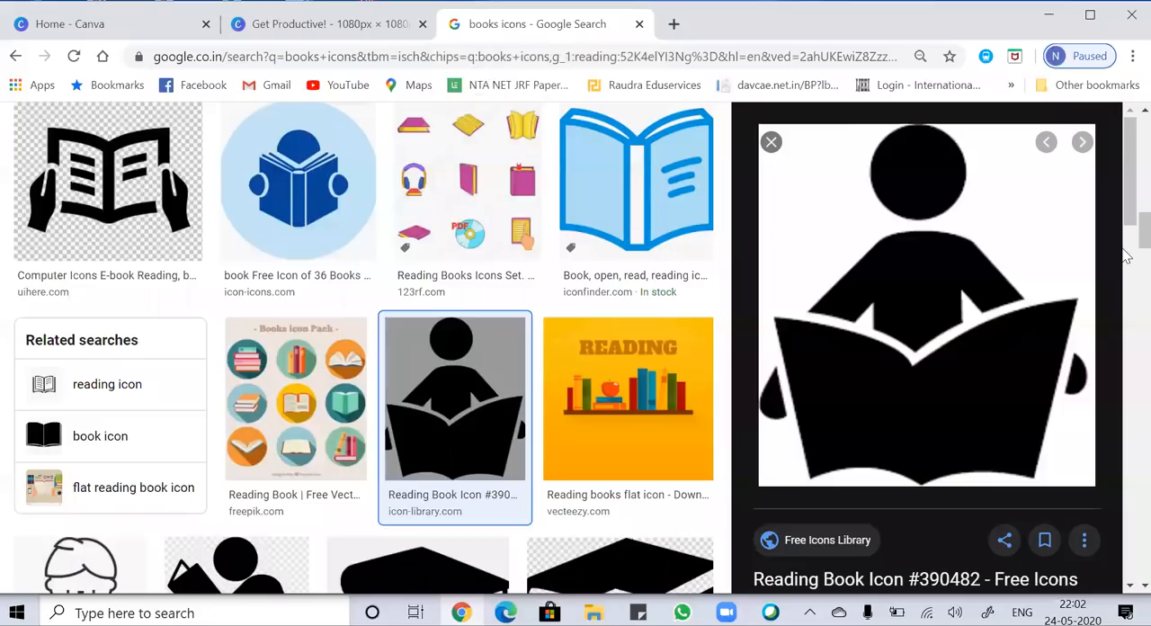
pyautogui.scroll(3, 1126, 216)
pyautogui.moveTo(1126, 216); pyautogui.dragTo(1128, 169)
pyautogui.click(486, 434)
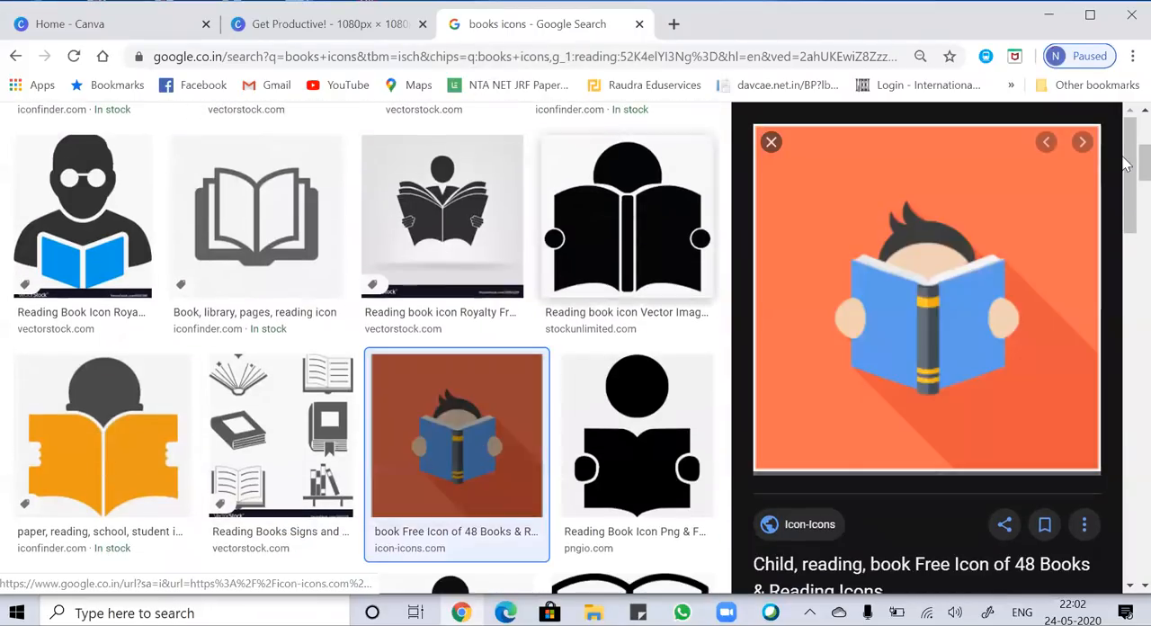
pyautogui.click(952, 224)
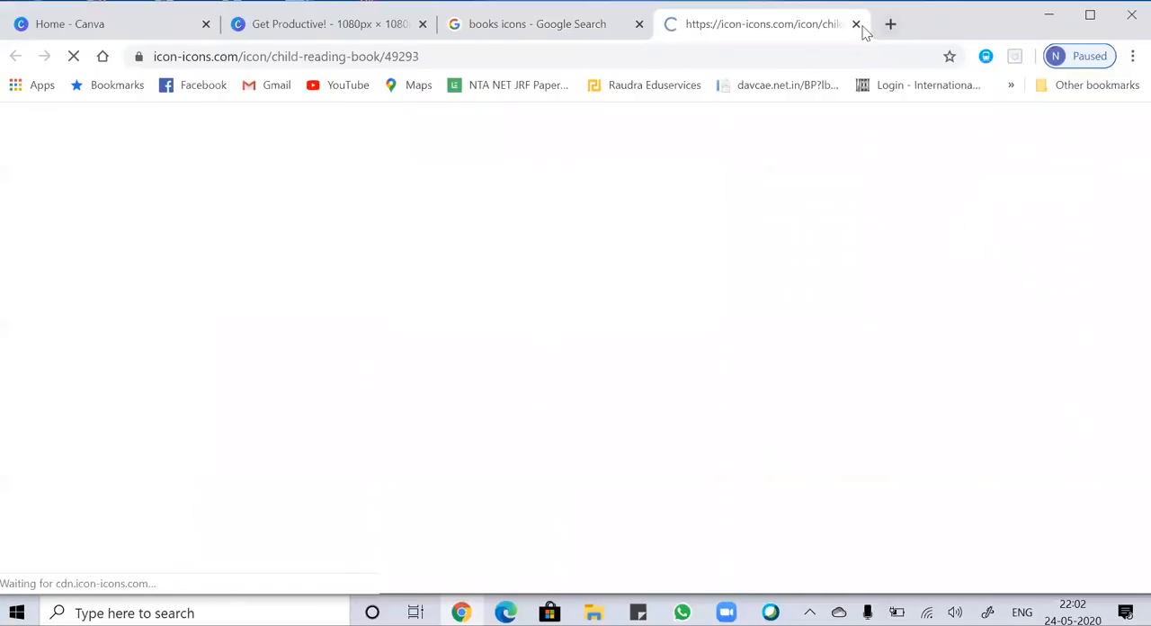
pyautogui.click(856, 25)
pyautogui.rightClick(872, 245)
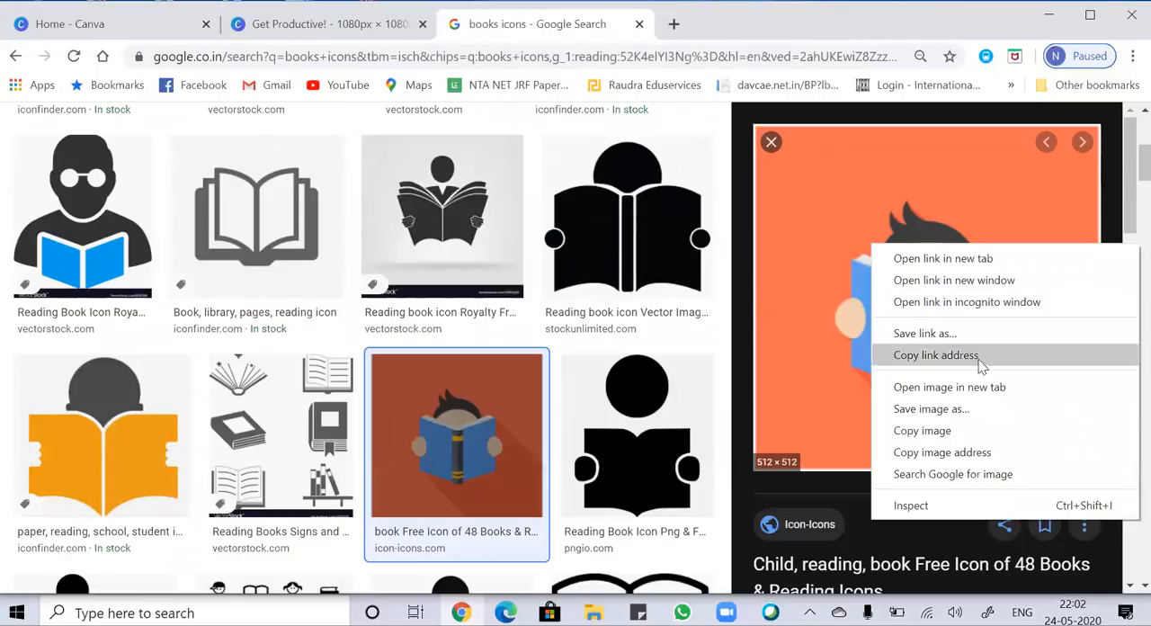
pyautogui.click(983, 442)
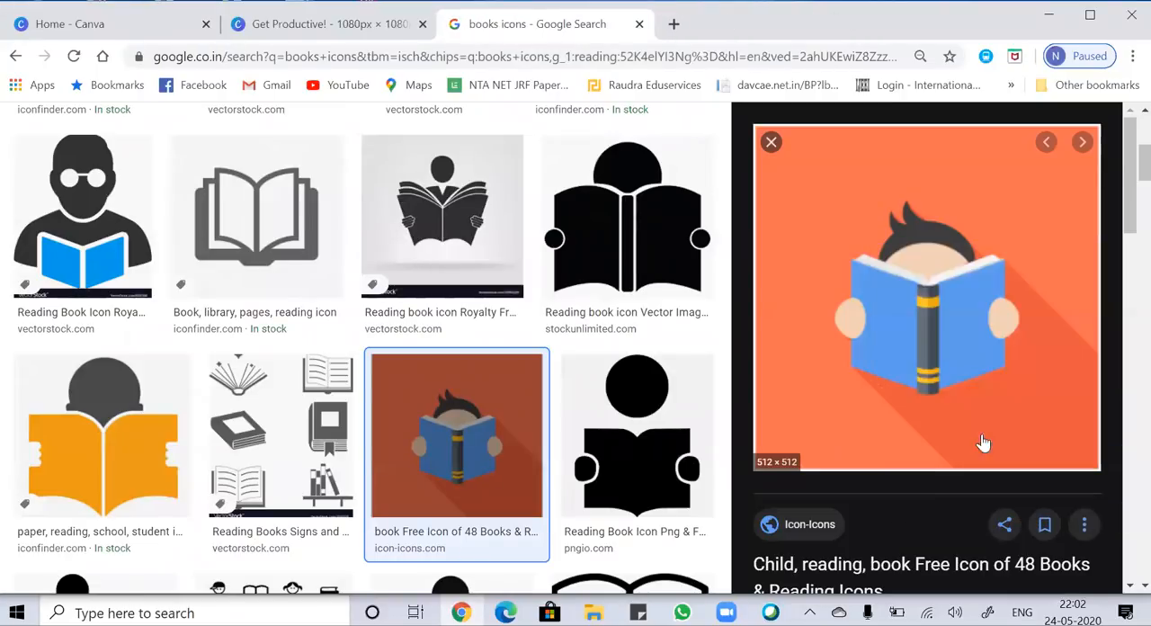
# Return to the Canva design, paste the copied reading child image on page 2 and set it as the background.
pyautogui.click(302, 27)
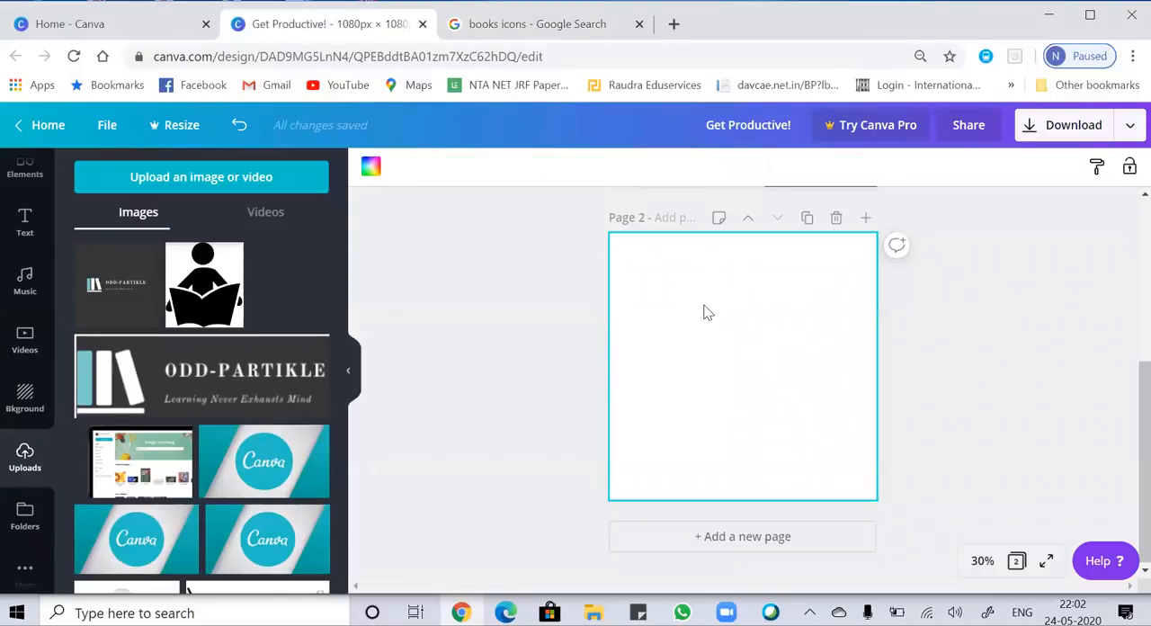
pyautogui.hotkey('ctrl', 'v')
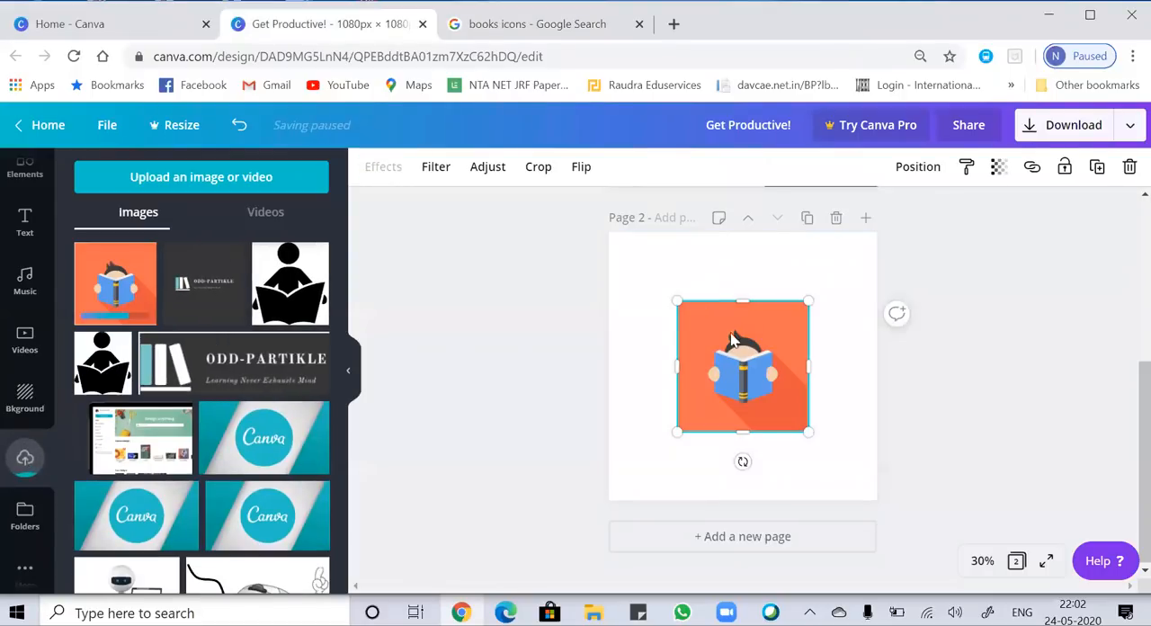
pyautogui.rightClick(733, 347)
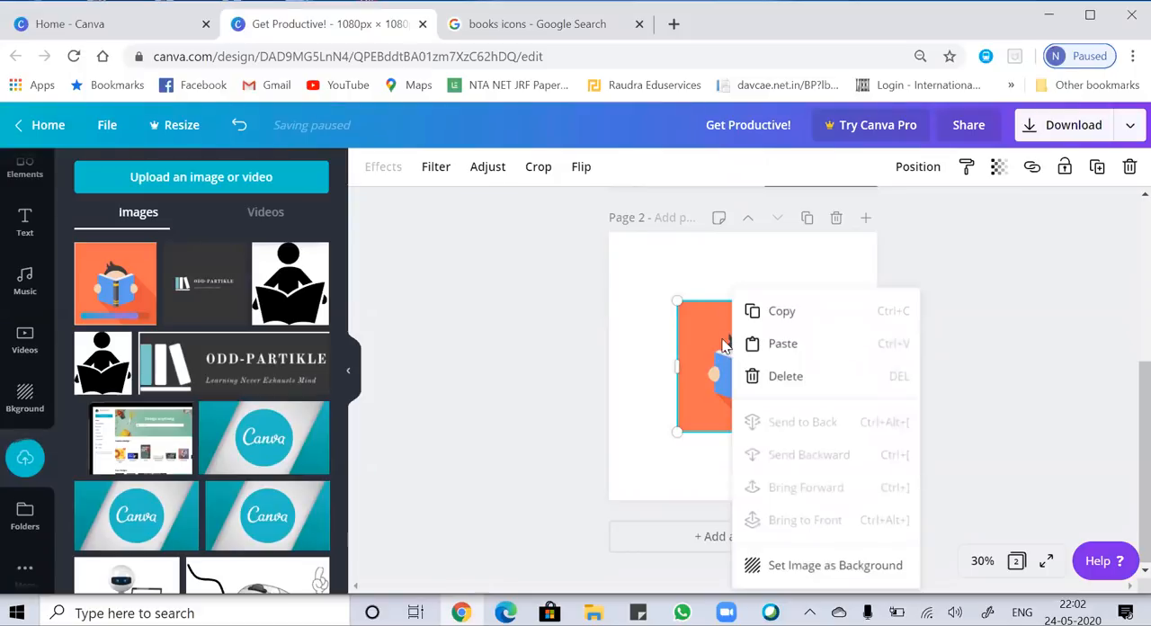
pyautogui.click(696, 344)
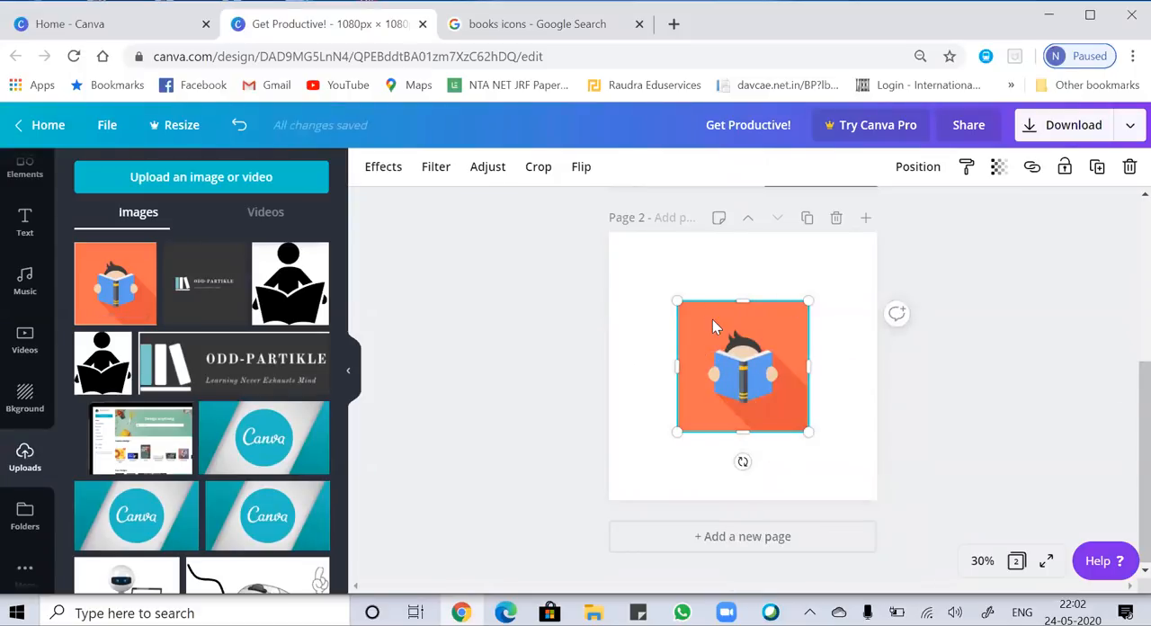
pyautogui.rightClick(712, 319)
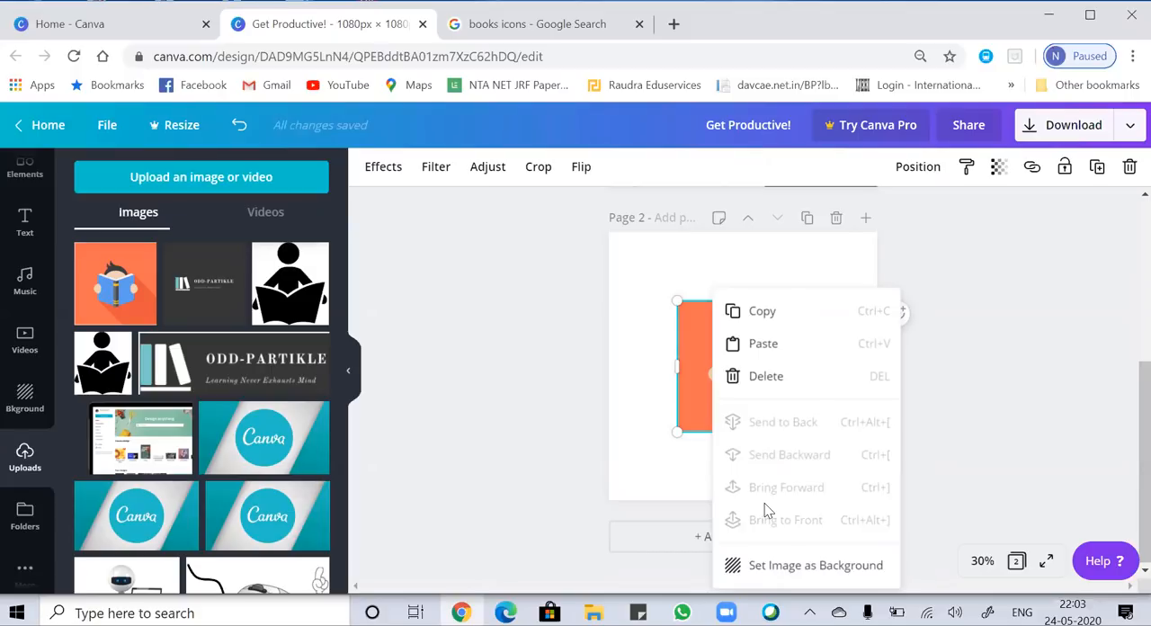
pyautogui.click(792, 565)
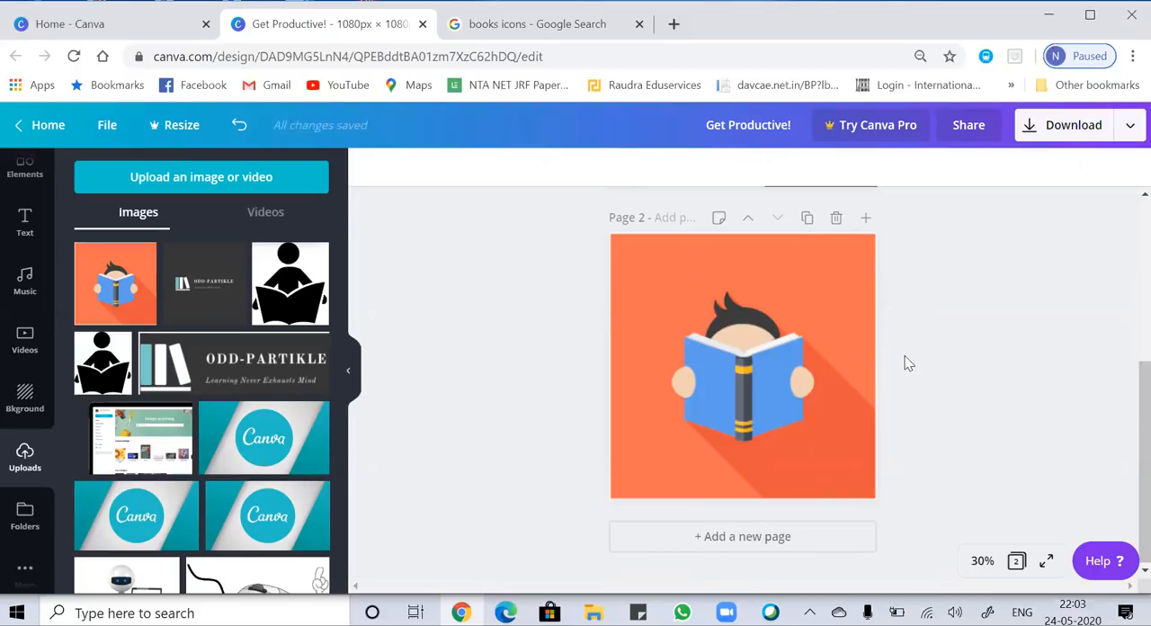
# Add a heading text box to page 2 and clear its placeholder text.
pyautogui.click(775, 353)
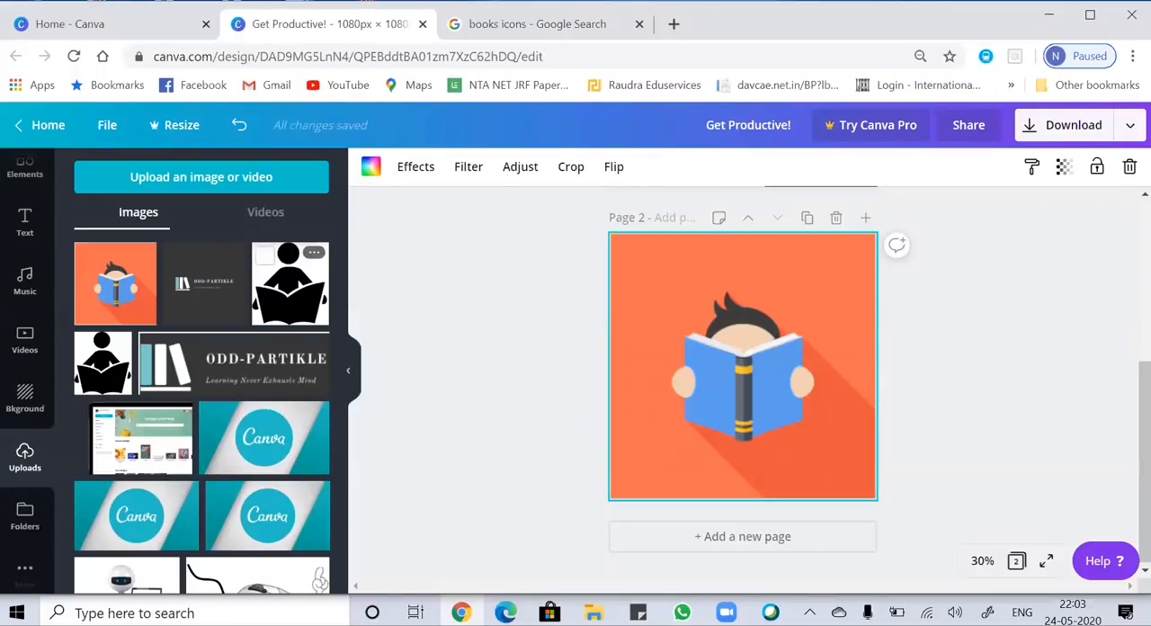
pyautogui.click(25, 227)
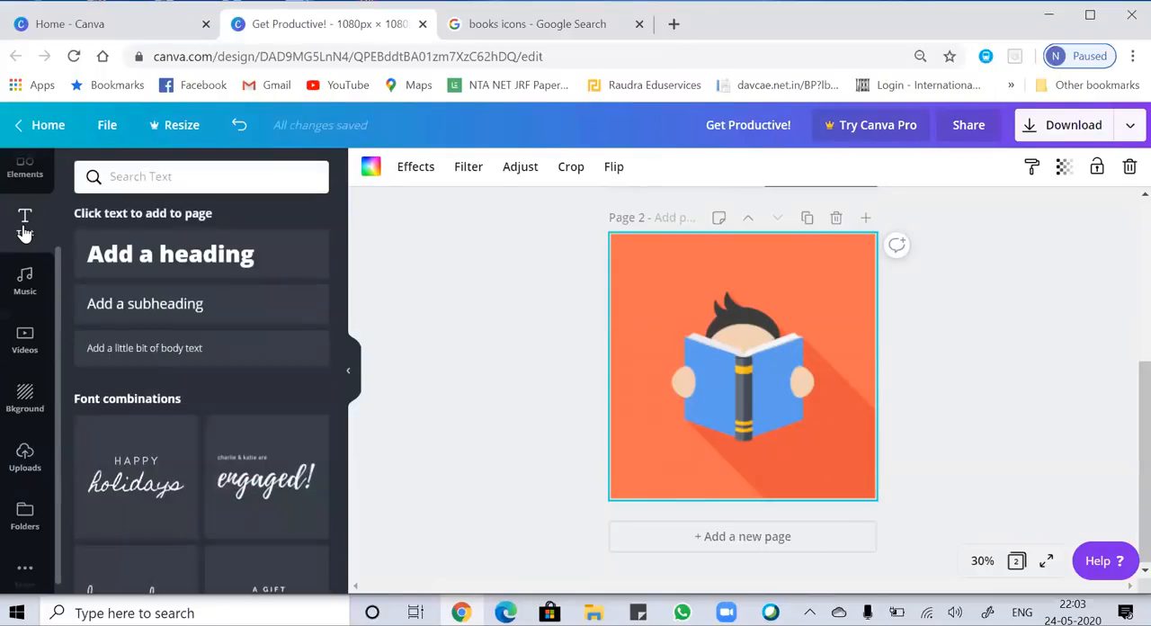
pyautogui.click(196, 264)
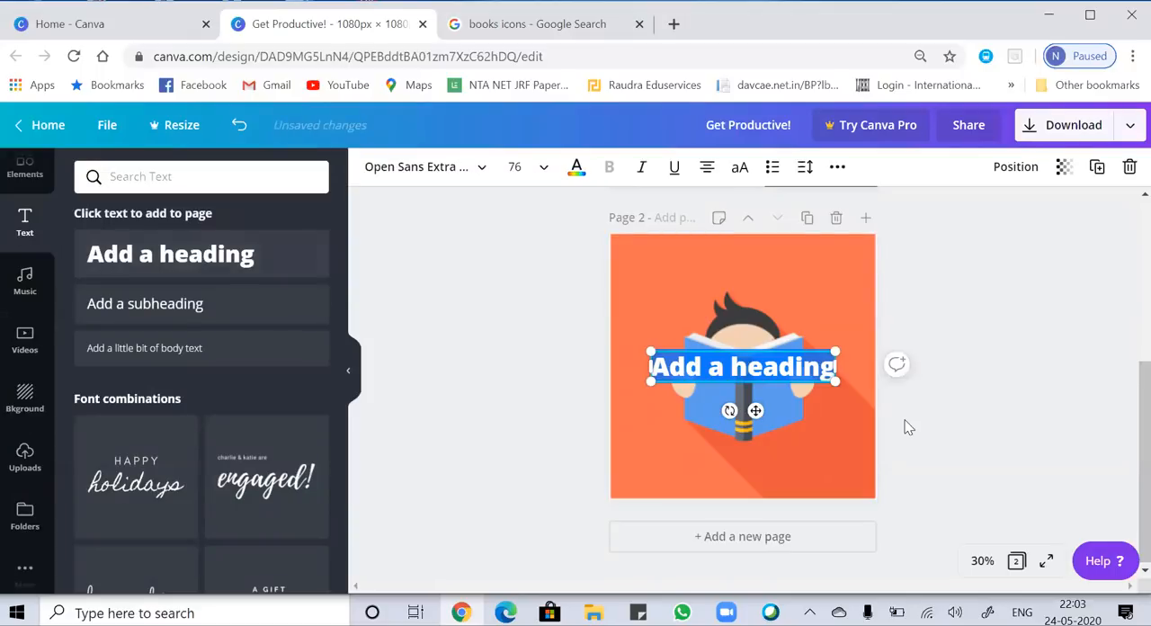
pyautogui.click(833, 369)
pyautogui.press('BackSpace')
pyautogui.press('BackSpace')
pyautogui.press('BackSpace')
pyautogui.press('BackSpace')
pyautogui.press('BackSpace')
pyautogui.press('BackSpace')
pyautogui.press('BackSpace')
pyautogui.press('BackSpace')
pyautogui.press('BackSpace')
pyautogui.press('BackSpace')
pyautogui.press('BackSpace')
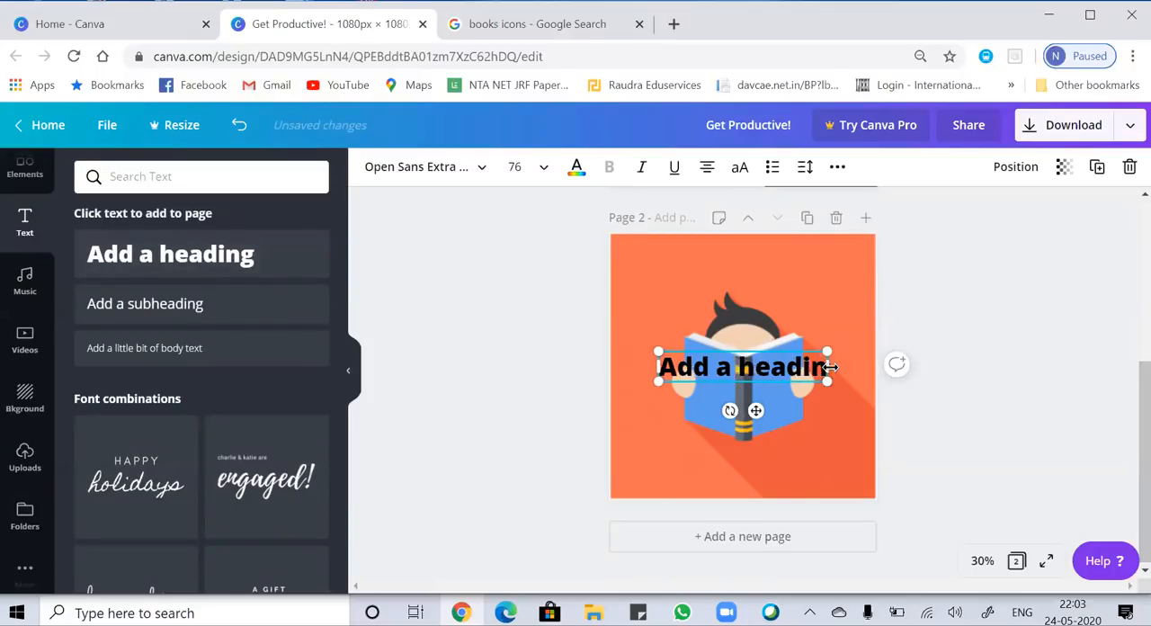
pyautogui.press('BackSpace')
pyautogui.press('BackSpace')
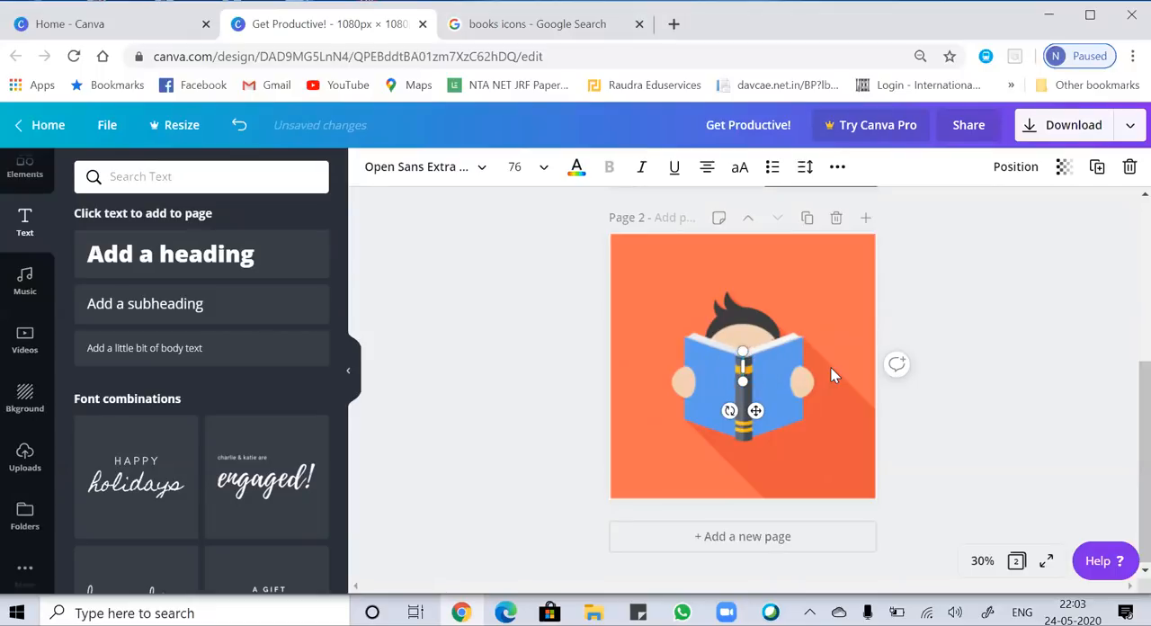
# Enter "Start learning" as the heading text on page 2.
pyautogui.write('star')
pyautogui.press('BackSpace')
pyautogui.press('BackSpace')
pyautogui.press('BackSpace')
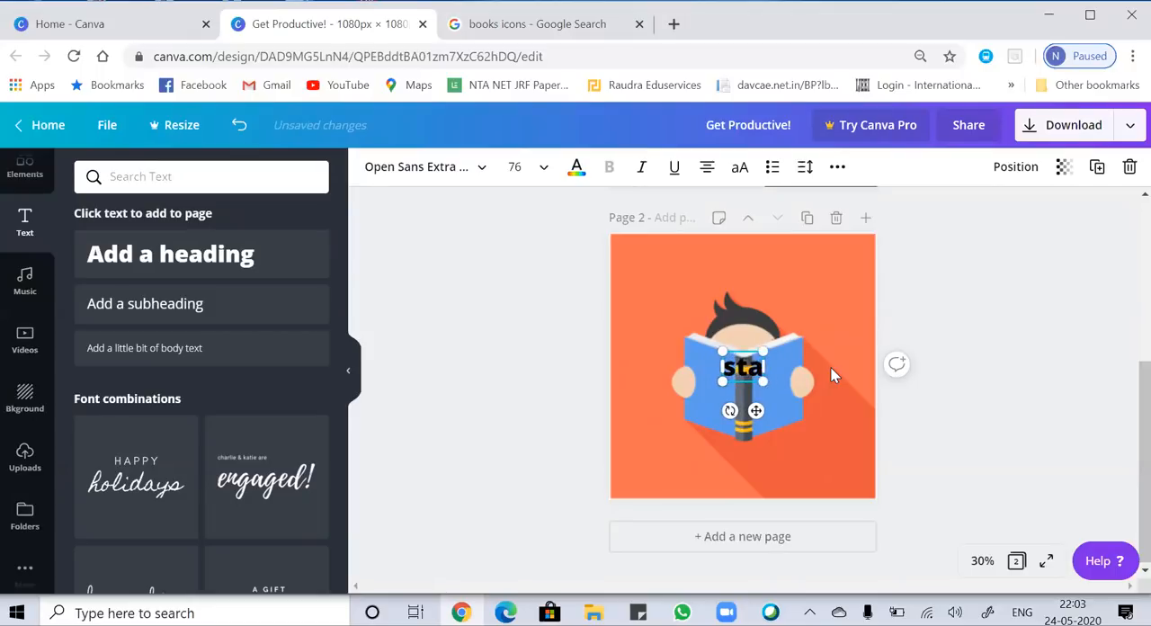
pyautogui.press('BackSpace')
pyautogui.write('Start l')
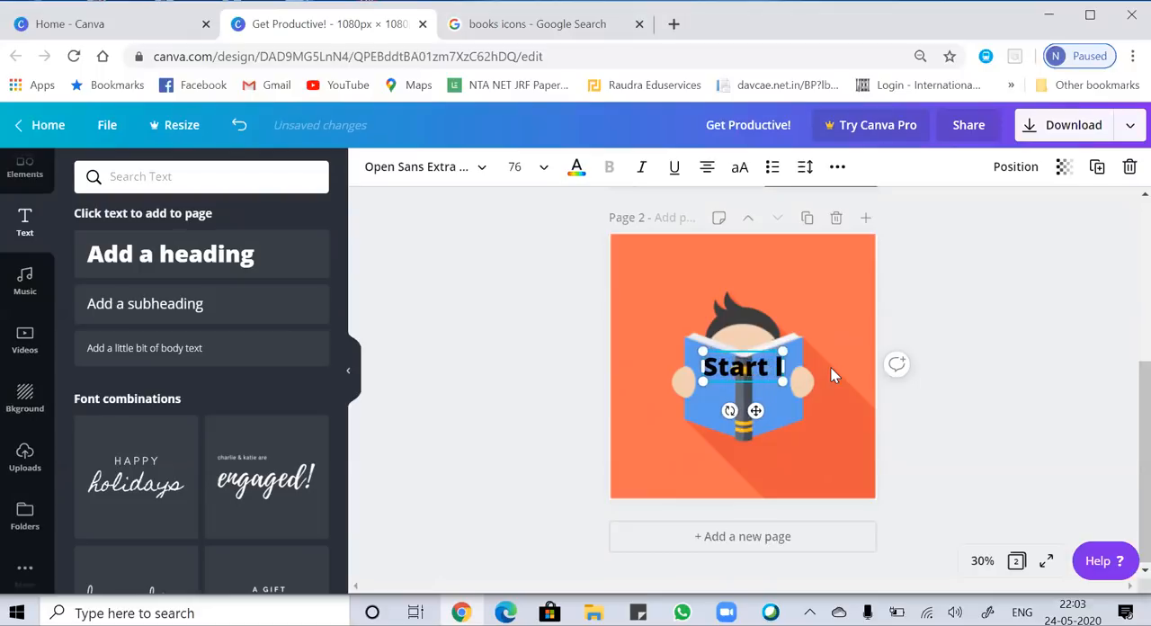
pyautogui.write('earni')
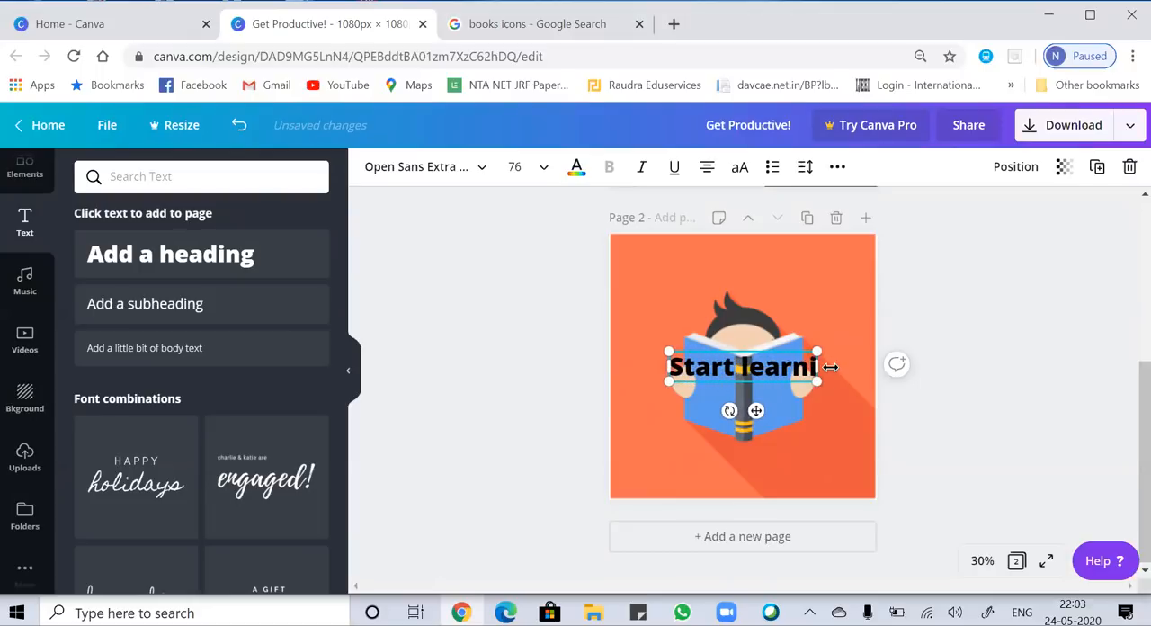
pyautogui.write('ng')
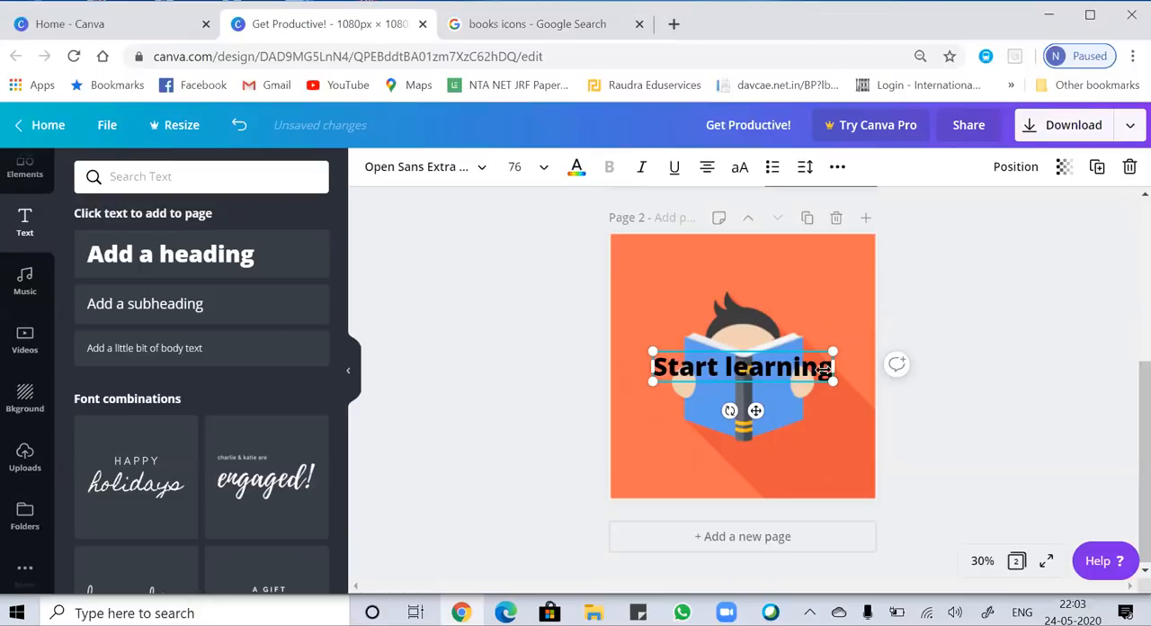
# Move the "Start learning" heading above the child's head, tilt it up toward the right and enlarge it to size 83.
pyautogui.click(835, 435)
pyautogui.moveTo(761, 357); pyautogui.dragTo(736, 272)
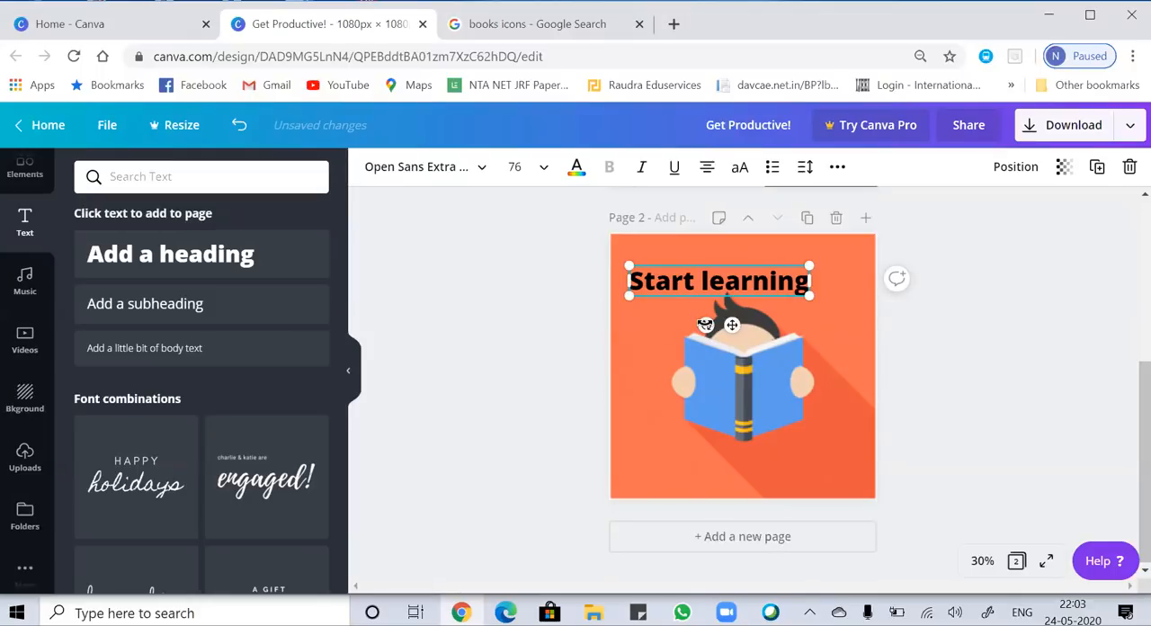
pyautogui.moveTo(705, 324); pyautogui.dragTo(733, 342)
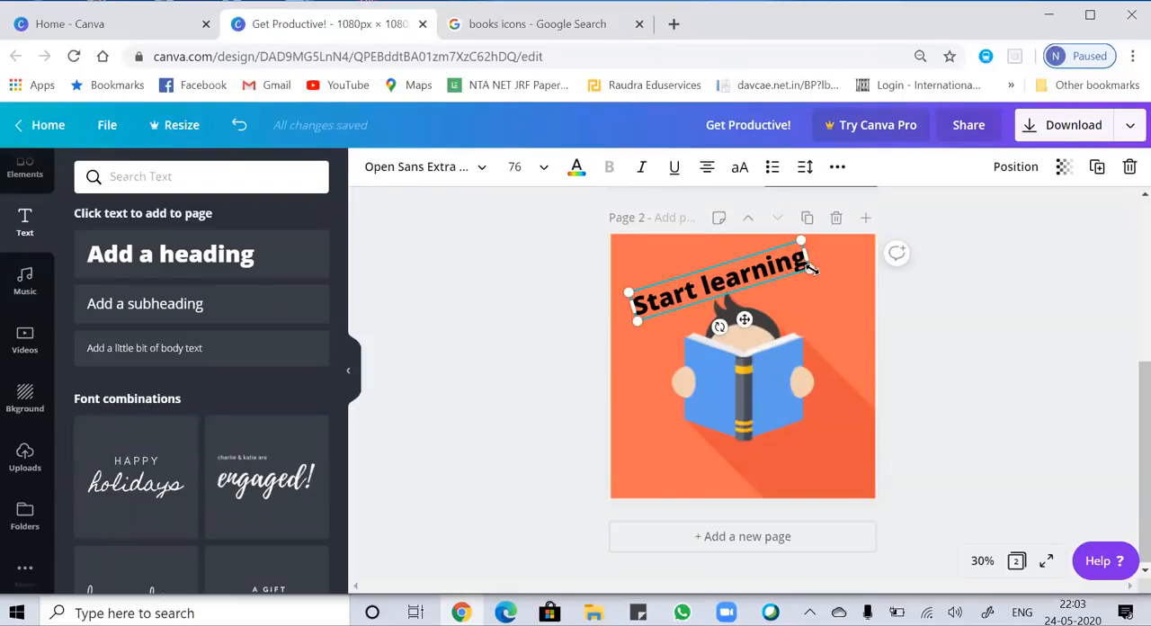
pyautogui.moveTo(813, 268); pyautogui.dragTo(630, 305)
# Change the font of the "Start learning" heading to Alice.
pyautogui.click(414, 169)
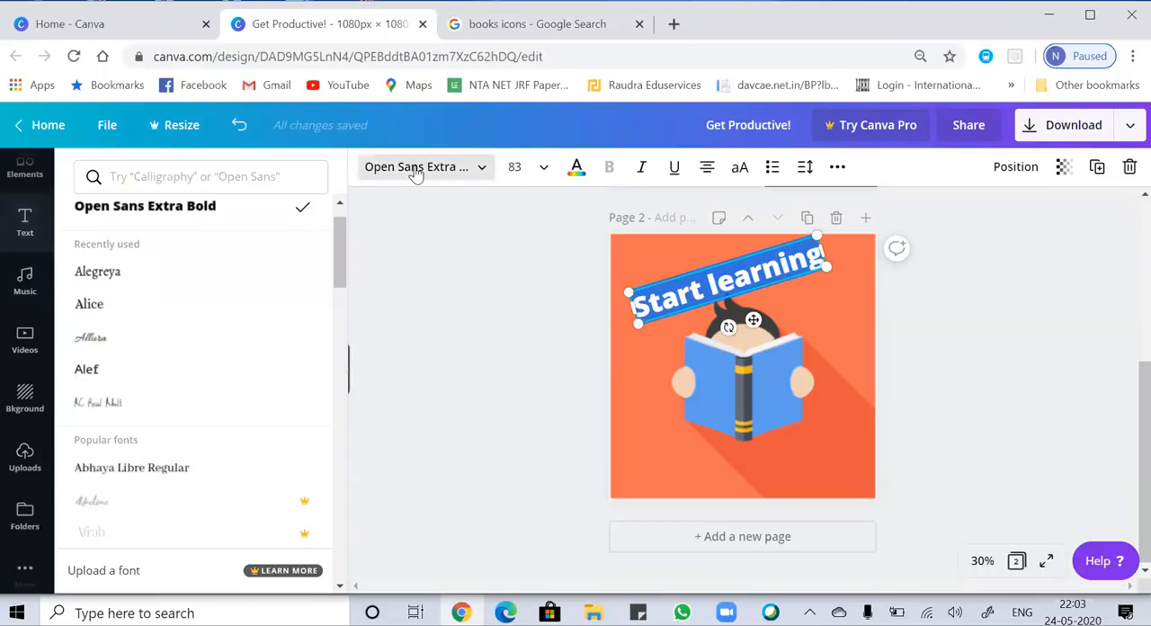
pyautogui.click(160, 305)
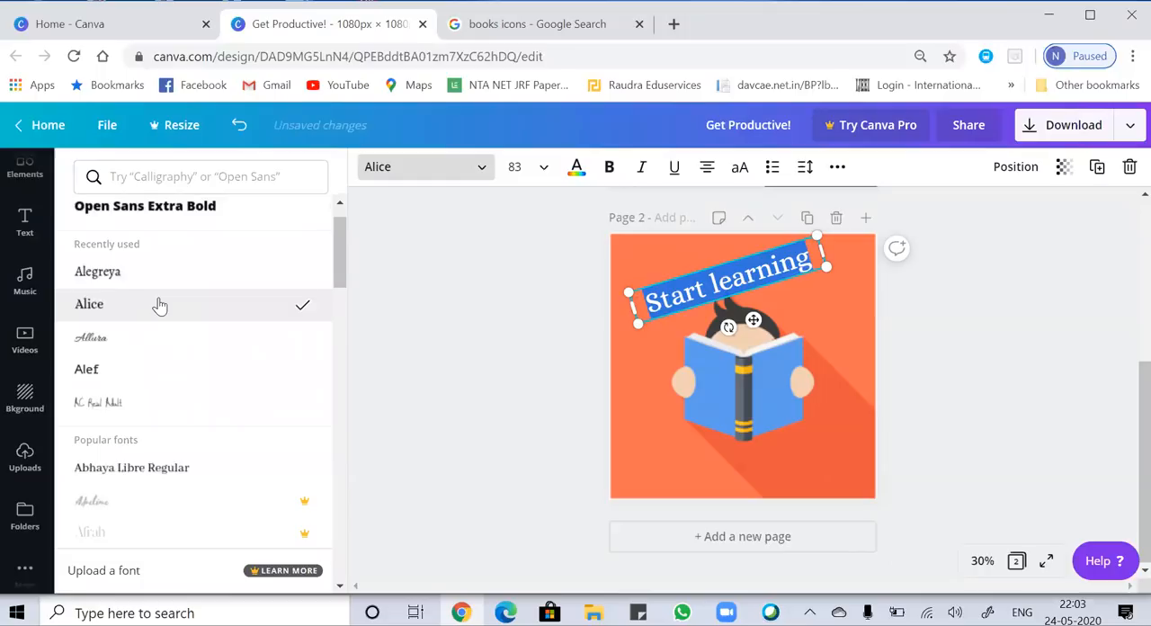
pyautogui.click(660, 360)
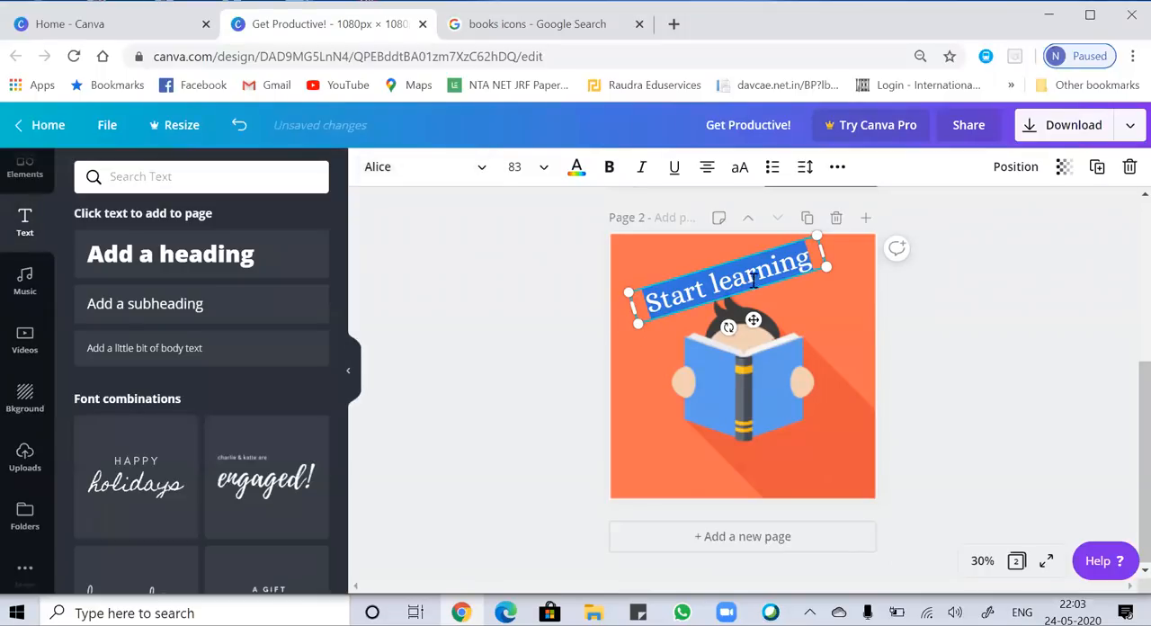
pyautogui.click(828, 315)
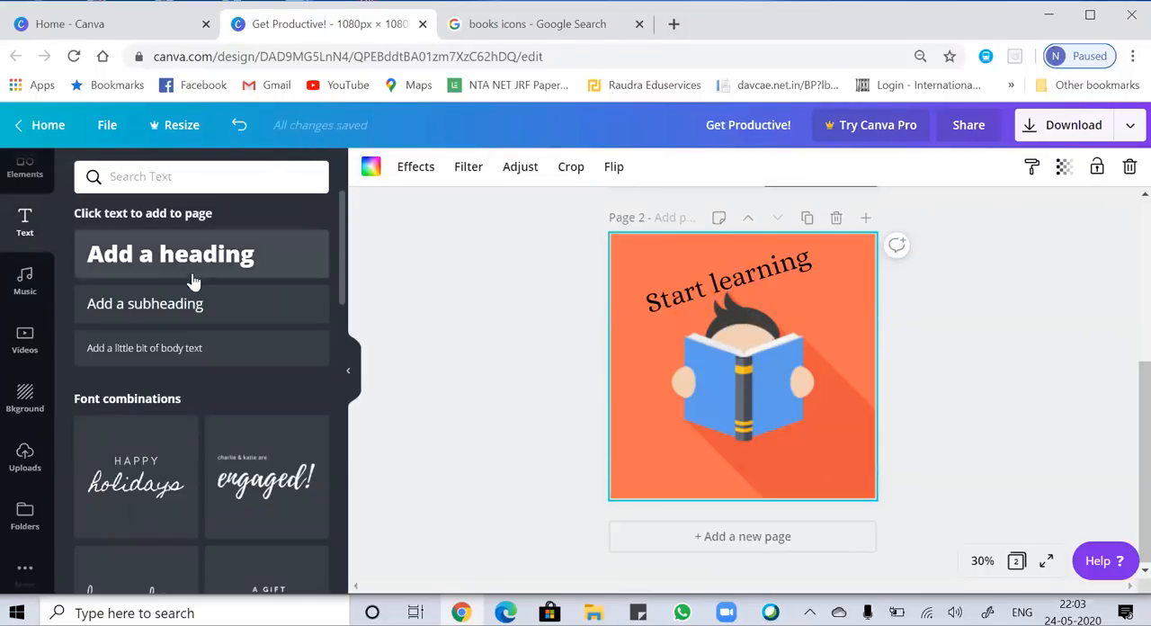
# Add a subheading reading "with" over the book on page 2 and enlarge it to font size 96.7.
pyautogui.click(162, 308)
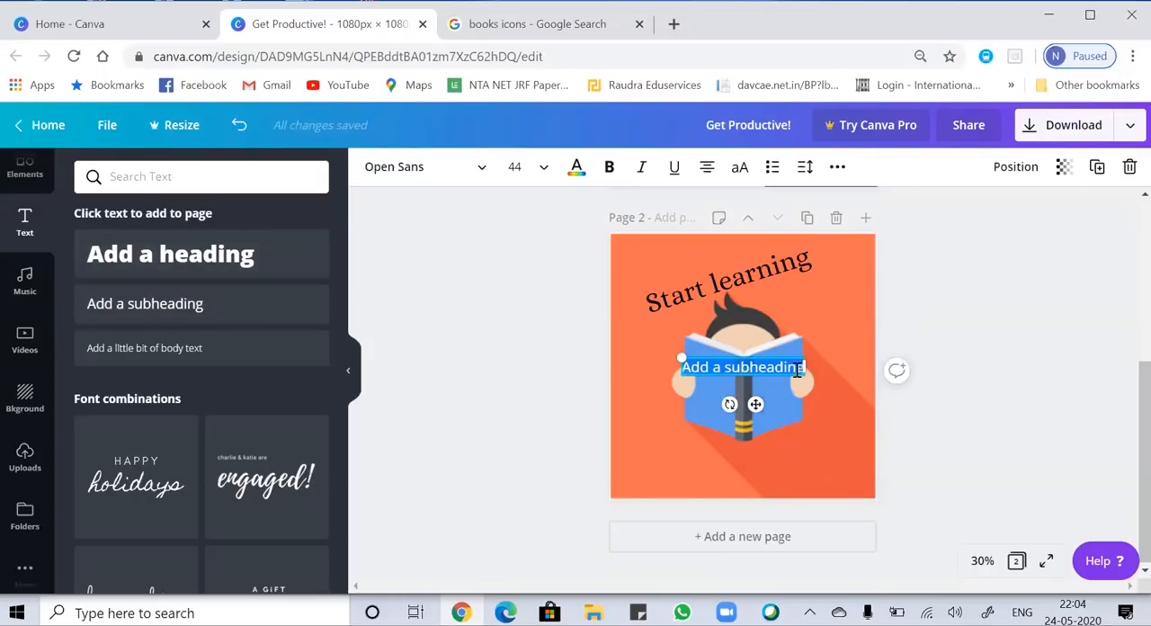
pyautogui.click(797, 371)
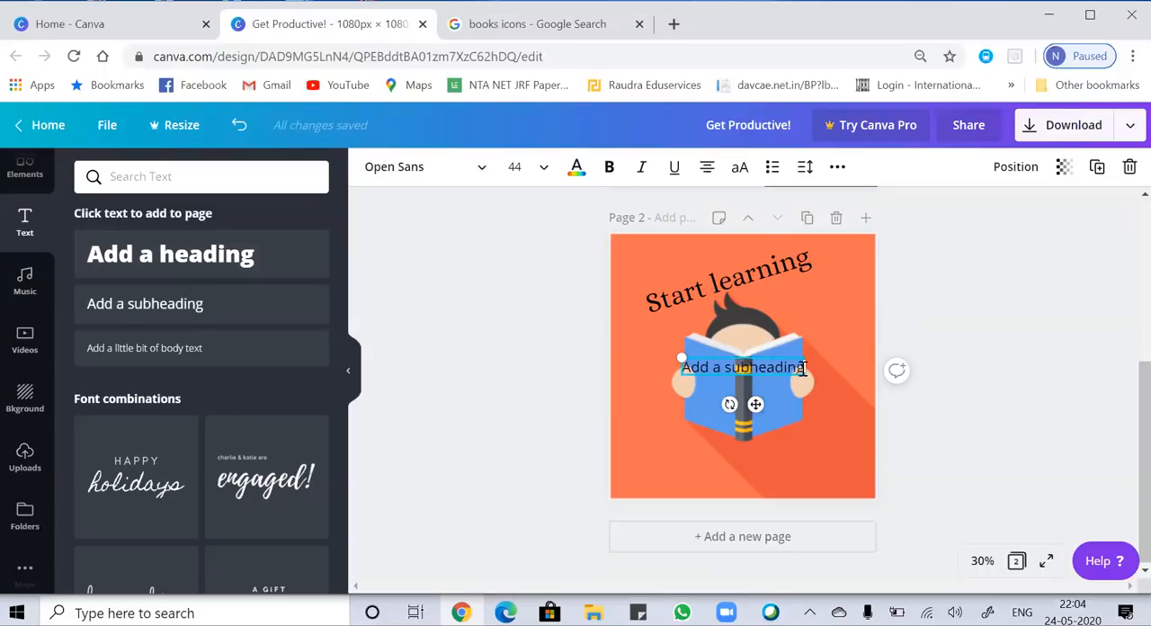
pyautogui.press('BackSpace')
pyautogui.press('BackSpace')
pyautogui.press('BackSpace')
pyautogui.press('BackSpace')
pyautogui.press('BackSpace')
pyautogui.press('BackSpace')
pyautogui.press('BackSpace')
pyautogui.press('BackSpace')
pyautogui.press('BackSpace')
pyautogui.press('BackSpace')
pyautogui.press('BackSpace')
pyautogui.press('BackSpace')
pyautogui.press('BackSpace')
pyautogui.press('BackSpace')
pyautogui.press('BackSpace')
pyautogui.write('wil')
pyautogui.write('h')
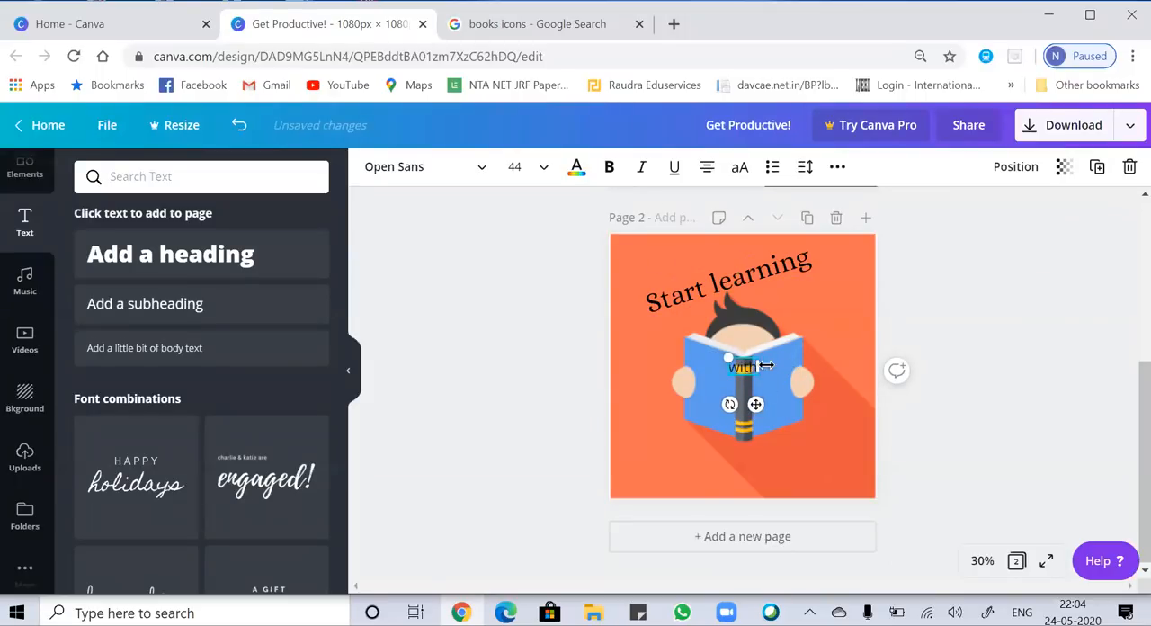
pyautogui.moveTo(762, 379); pyautogui.dragTo(763, 438)
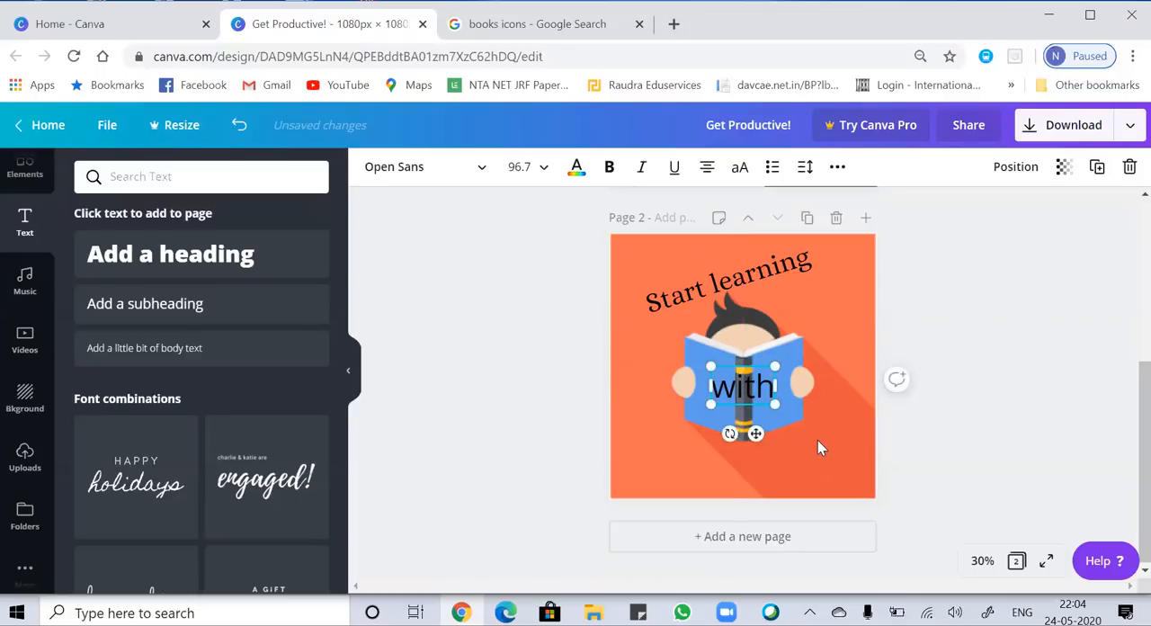
pyautogui.click(818, 440)
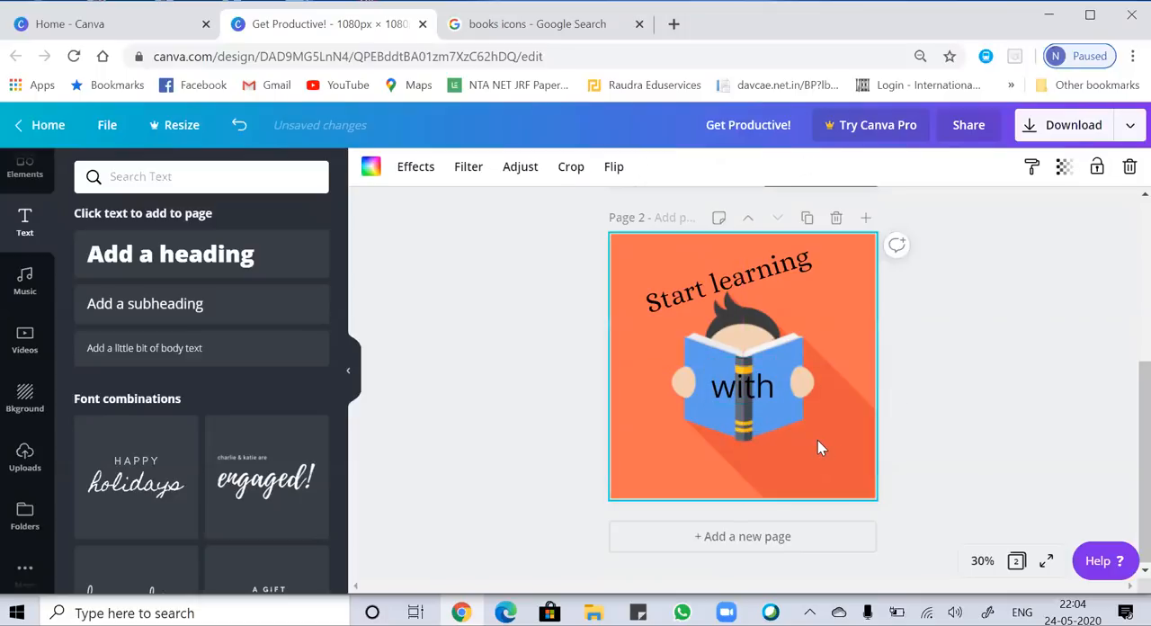
# Straighten the "Start learning" heading to horizontal and make the "with" subheading bold.
pyautogui.click(730, 287)
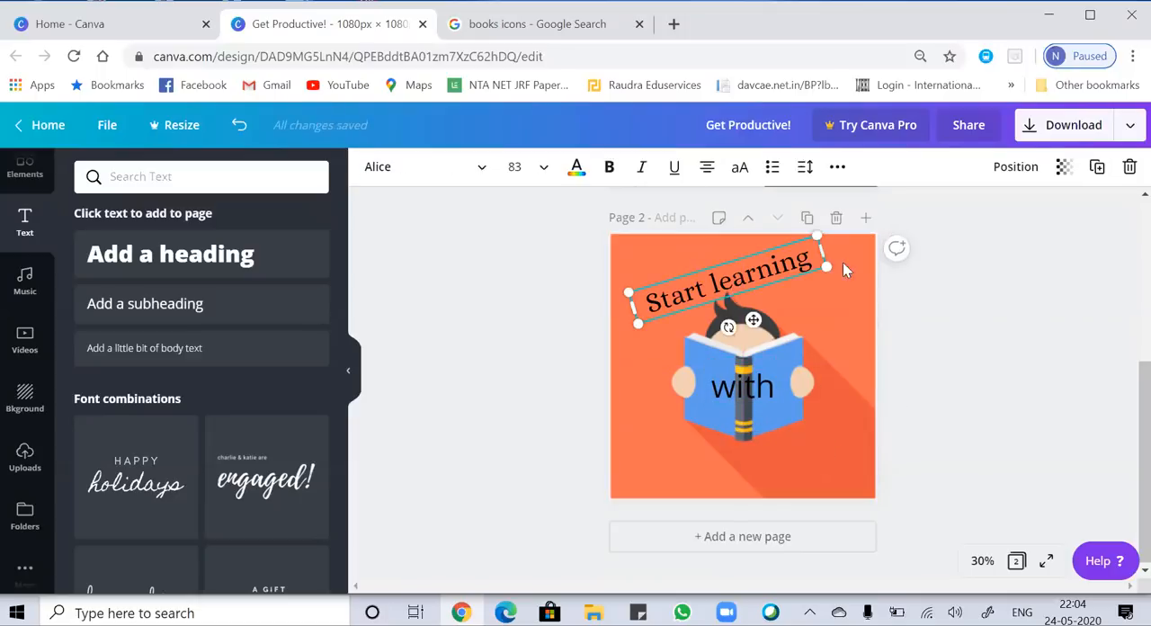
pyautogui.moveTo(727, 325); pyautogui.dragTo(715, 326)
pyautogui.click(800, 410)
pyautogui.click(757, 393)
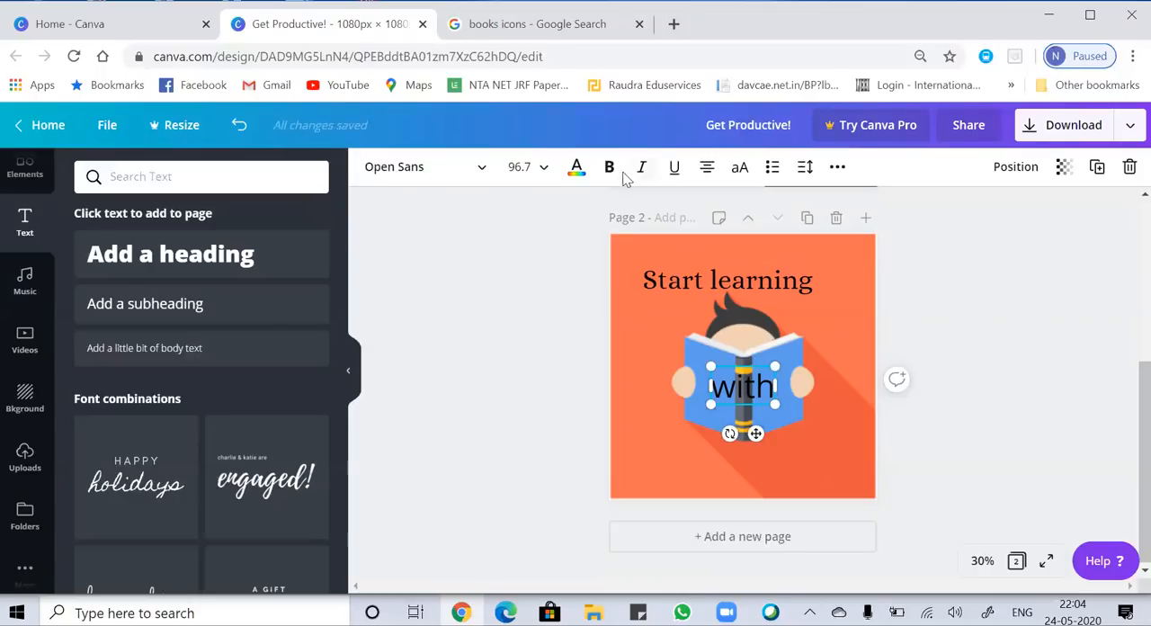
pyautogui.click(610, 169)
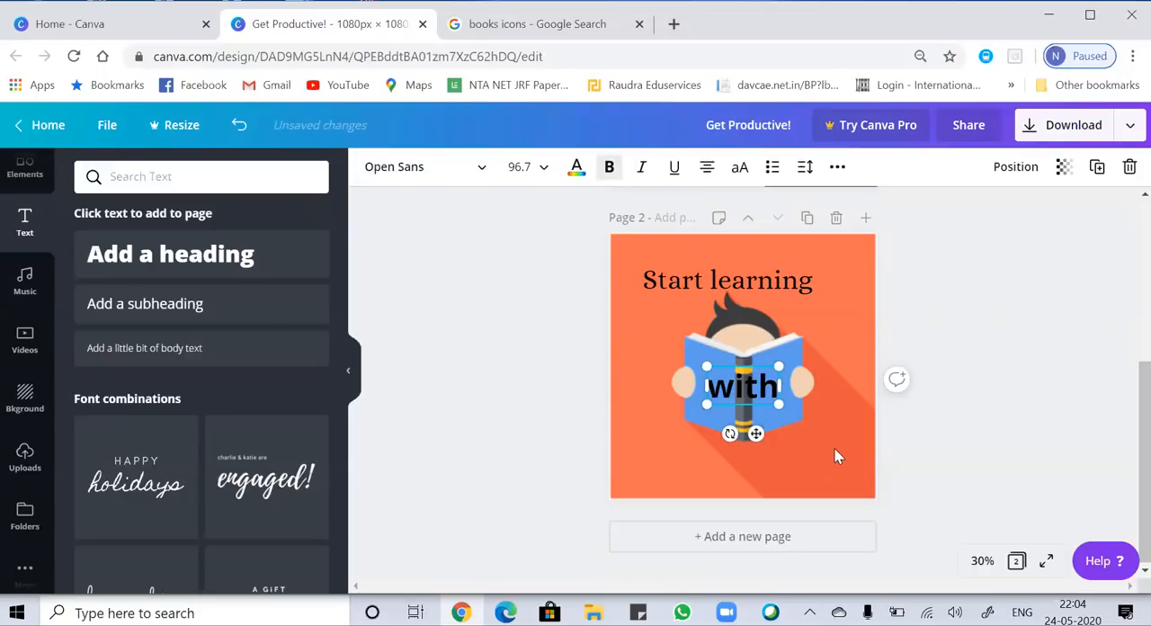
# Add a body text box below "with" on page 2 and replace its placeholder with "ODD PARTIKLE".
pyautogui.click(126, 350)
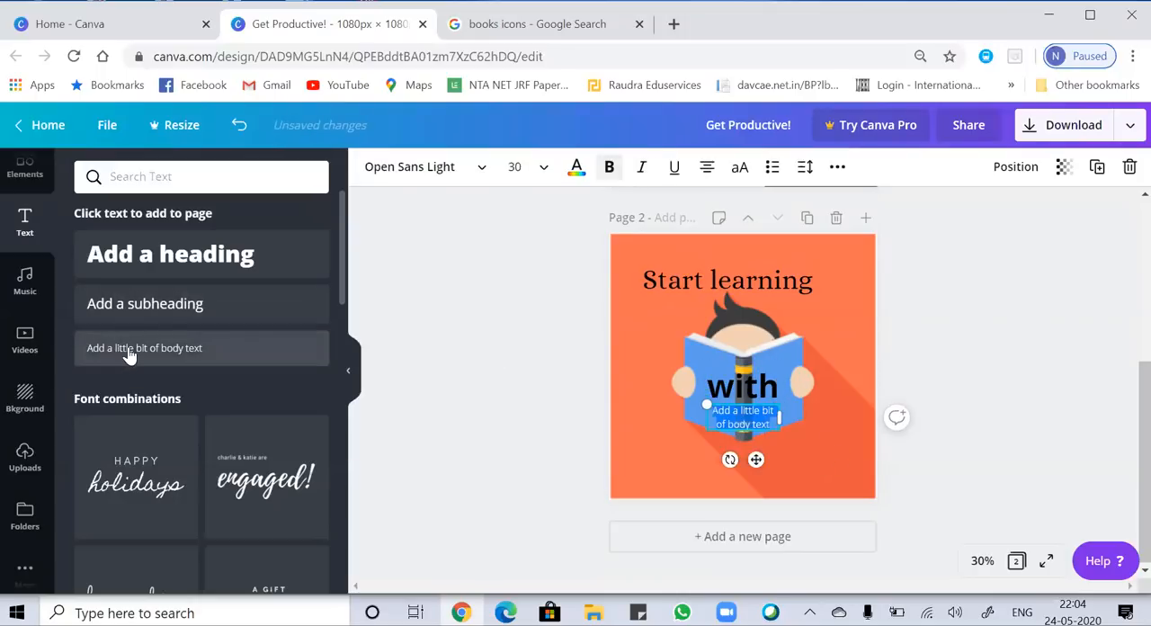
pyautogui.click(777, 424)
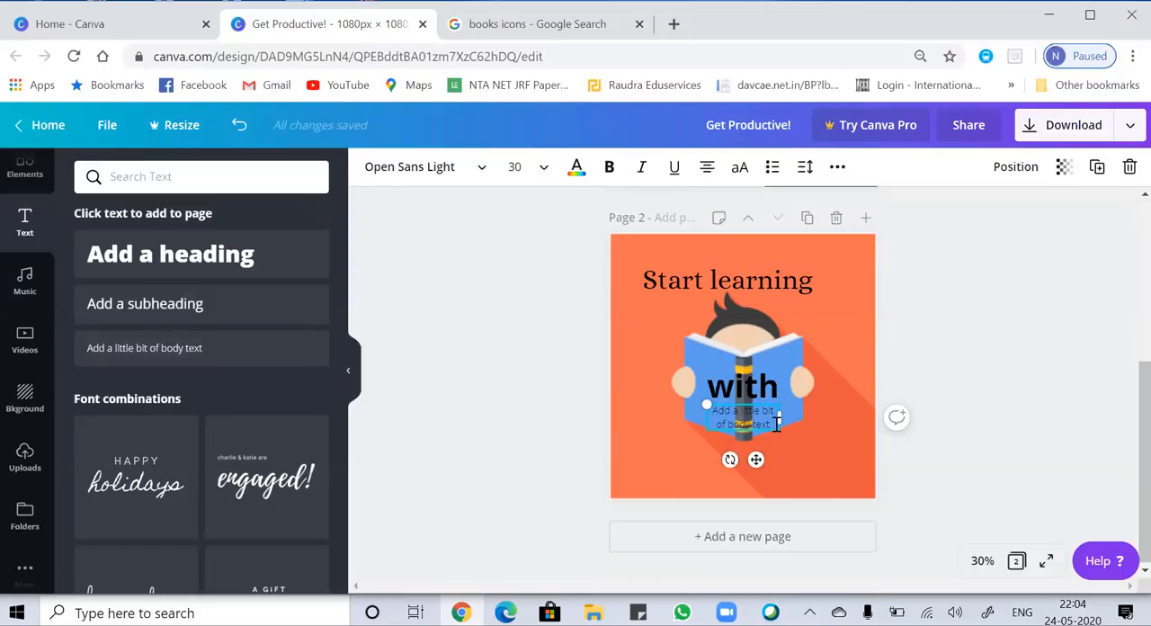
pyautogui.press('BackSpace')
pyautogui.press('BackSpace')
pyautogui.press('BackSpace')
pyautogui.press('BackSpace')
pyautogui.press('BackSpace')
pyautogui.press('BackSpace')
pyautogui.press('BackSpace')
pyautogui.press('BackSpace')
pyautogui.press('BackSpace')
pyautogui.press('BackSpace')
pyautogui.press('BackSpace')
pyautogui.press('BackSpace')
pyautogui.press('BackSpace')
pyautogui.press('BackSpace')
pyautogui.press('BackSpace')
pyautogui.press('BackSpace')
pyautogui.press('BackSpace')
pyautogui.press('BackSpace')
pyautogui.press('BackSpace')
pyautogui.press('BackSpace')
pyautogui.press('BackSpace')
pyautogui.press('BackSpace')
pyautogui.press('BackSpace')
pyautogui.press('BackSpace')
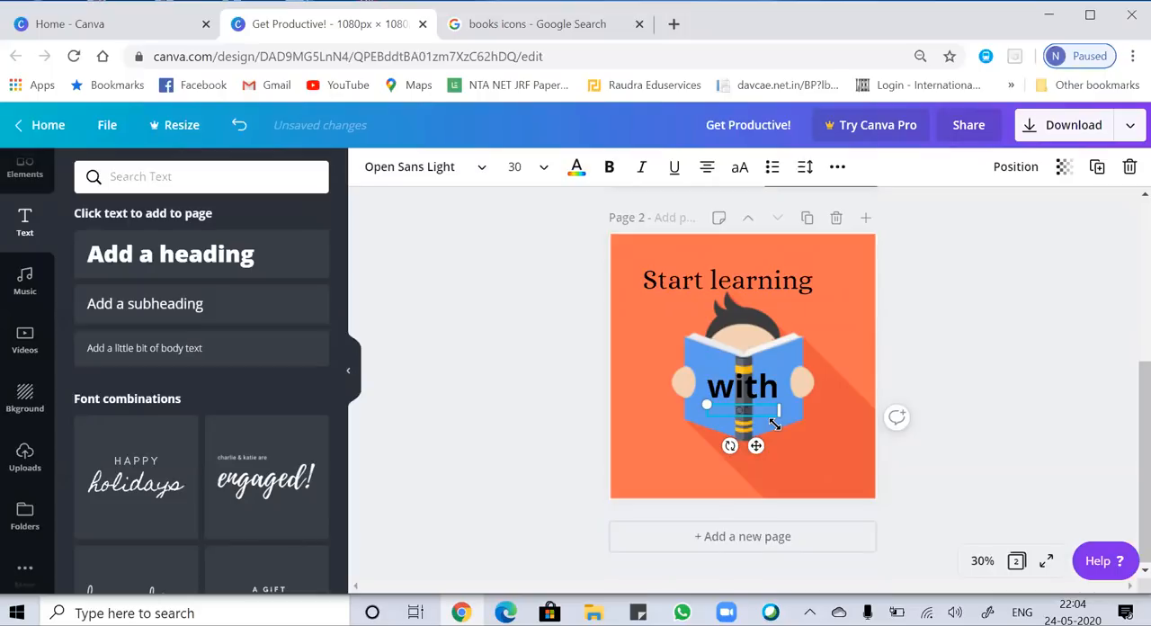
pyautogui.write('ODD PARTIKLE')
# Enlarge the "ODD PARTIKLE" text to font size 59.6 and make it bold and italic.
pyautogui.moveTo(779, 417); pyautogui.dragTo(707, 415)
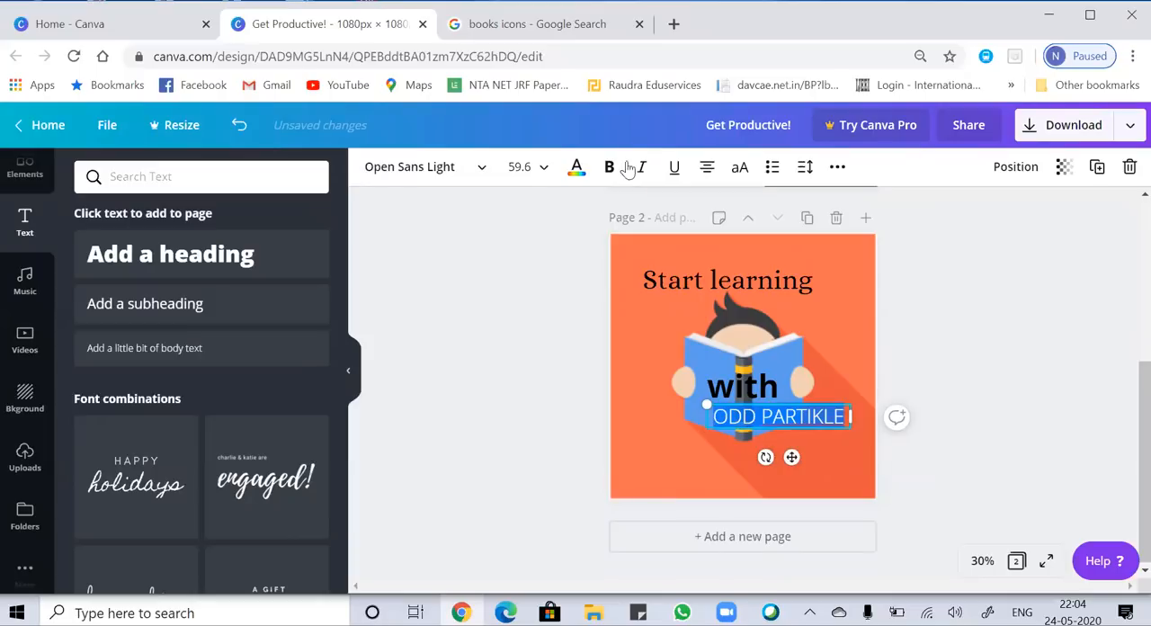
pyautogui.click(609, 166)
pyautogui.click(641, 166)
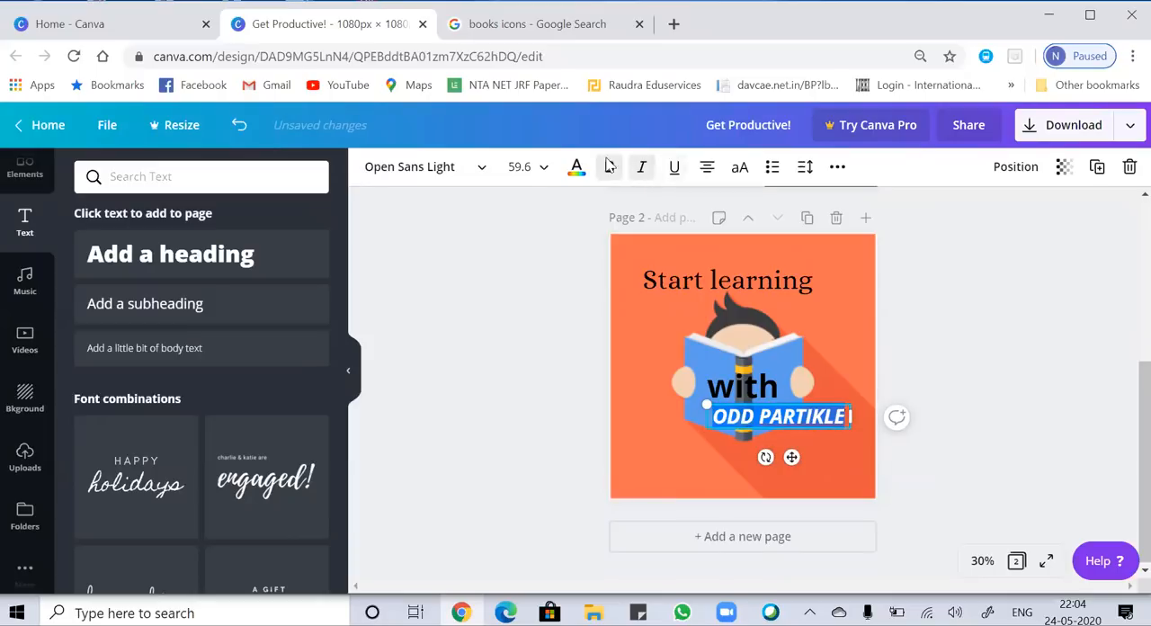
# Set the font size of the "ODD PARTIKLE" text to 120.
pyautogui.click(533, 166)
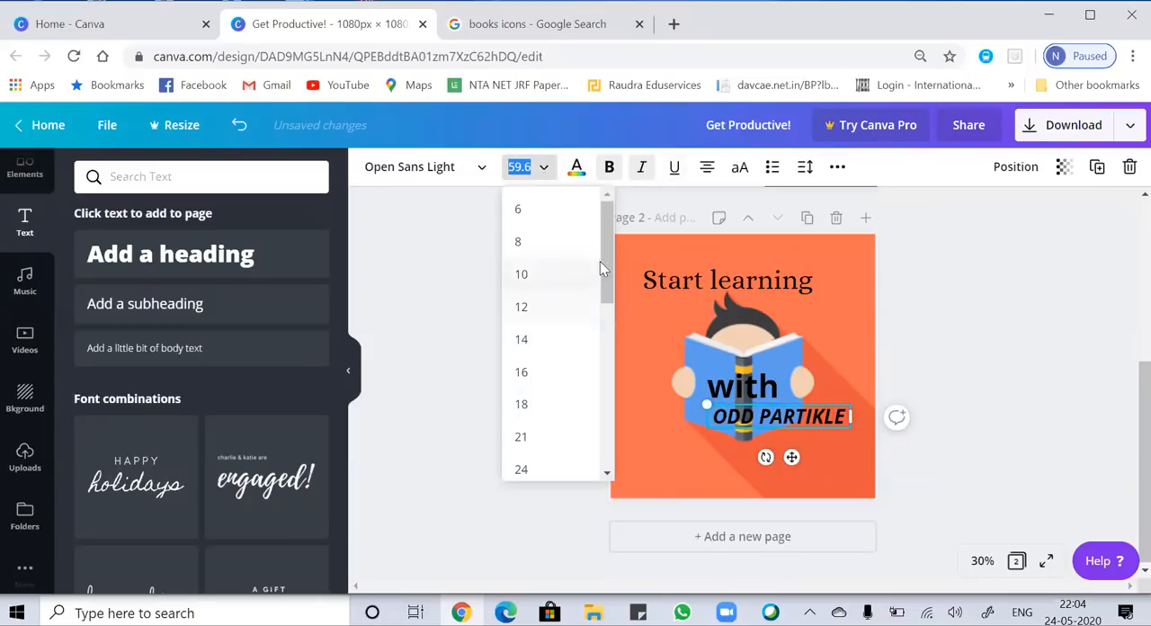
pyautogui.click(604, 275)
pyautogui.click(539, 169)
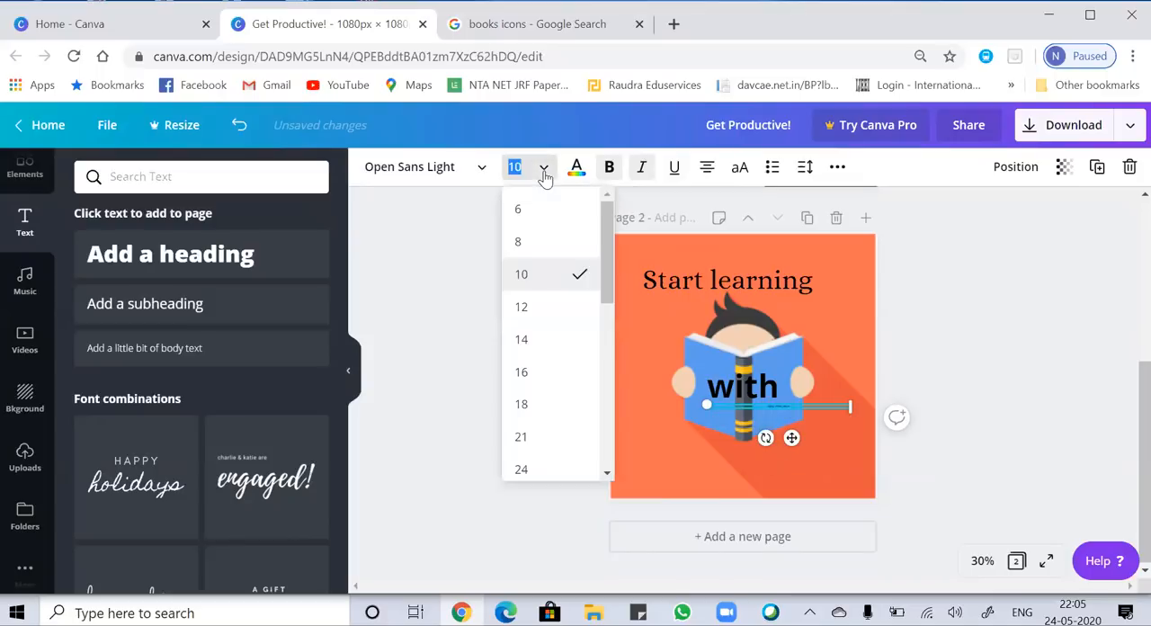
pyautogui.scroll(-10, 614, 327)
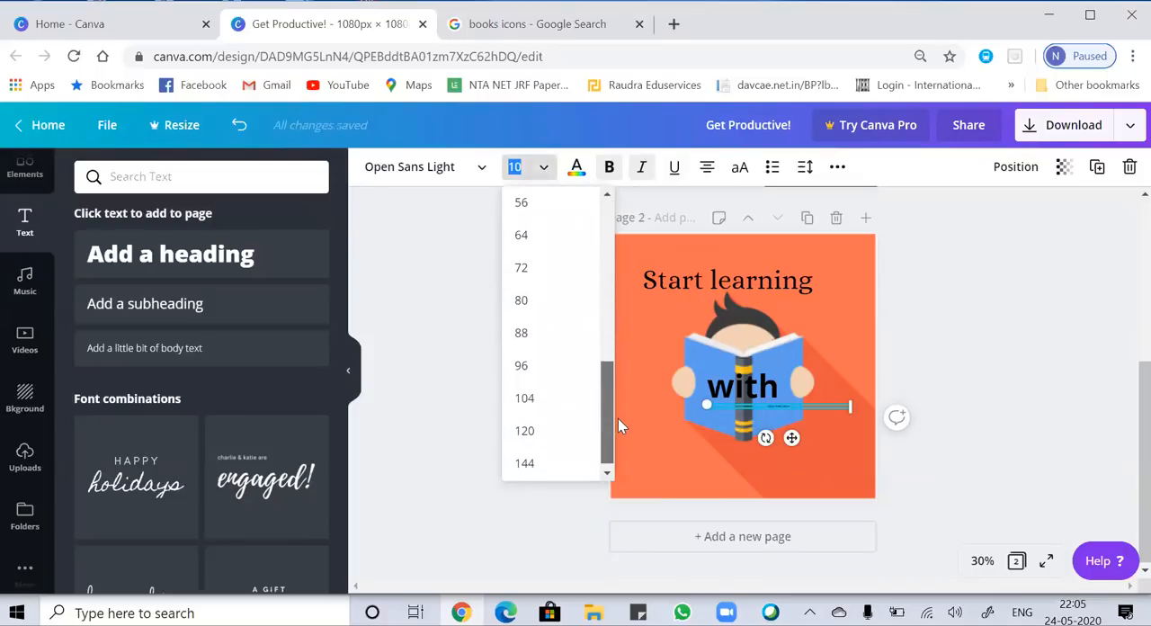
pyautogui.click(544, 436)
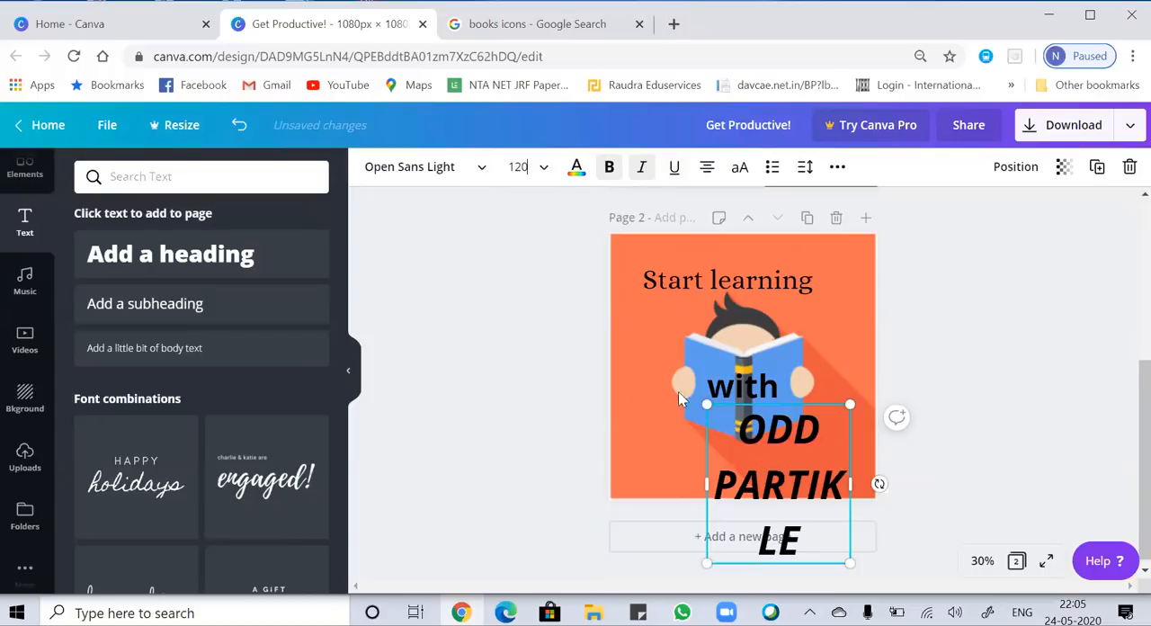
# Scale the "ODD PARTIKLE" text box down to font size 72.4.
pyautogui.moveTo(707, 404); pyautogui.dragTo(620, 438)
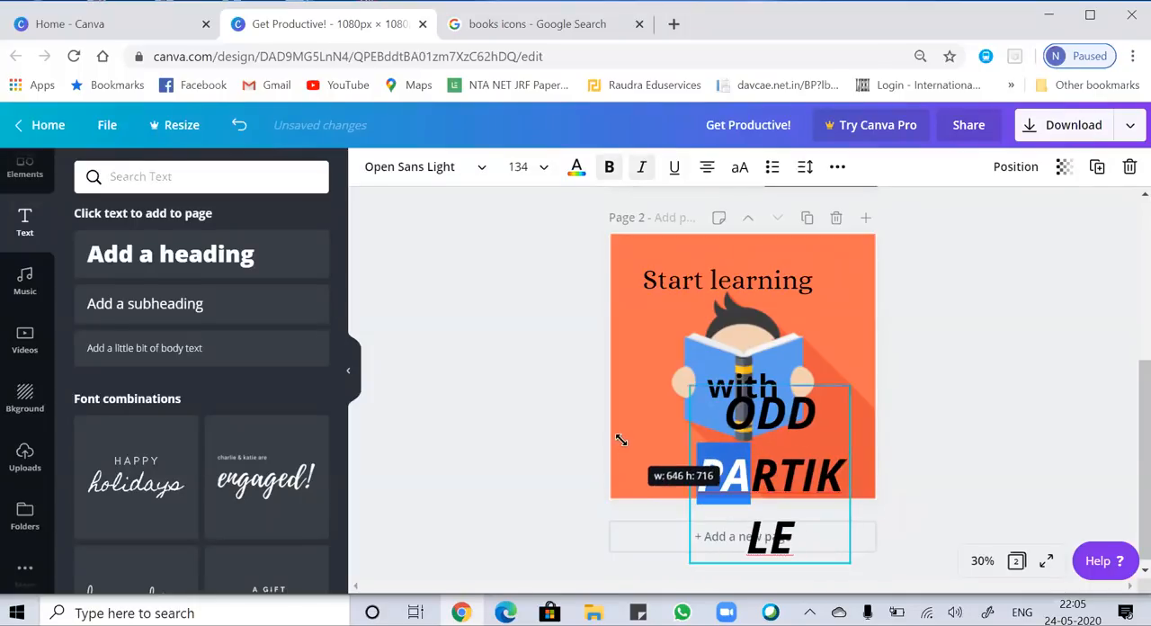
pyautogui.moveTo(850, 469)
pyautogui.mouseDown()
pyautogui.moveTo(800, 477)
pyautogui.moveTo(835, 473)
pyautogui.mouseUp()
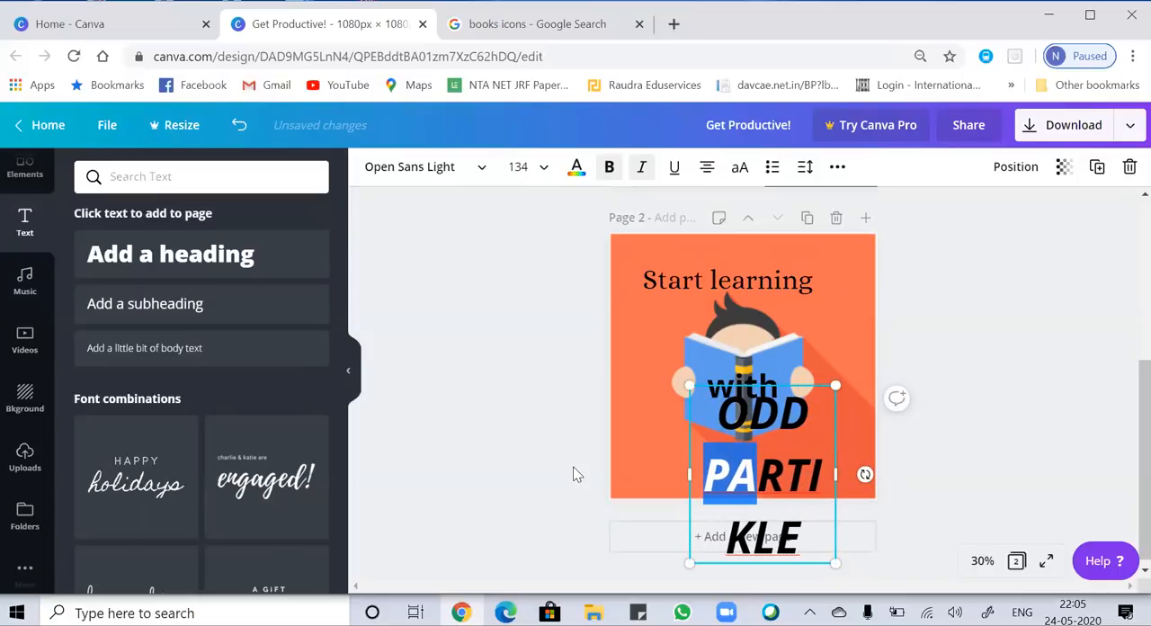
pyautogui.moveTo(689, 563); pyautogui.dragTo(757, 482)
# Widen the "ODD PARTIKLE" text box so its words fit on one line, and center it below the book.
pyautogui.click(765, 430)
pyautogui.press('BackSpace')
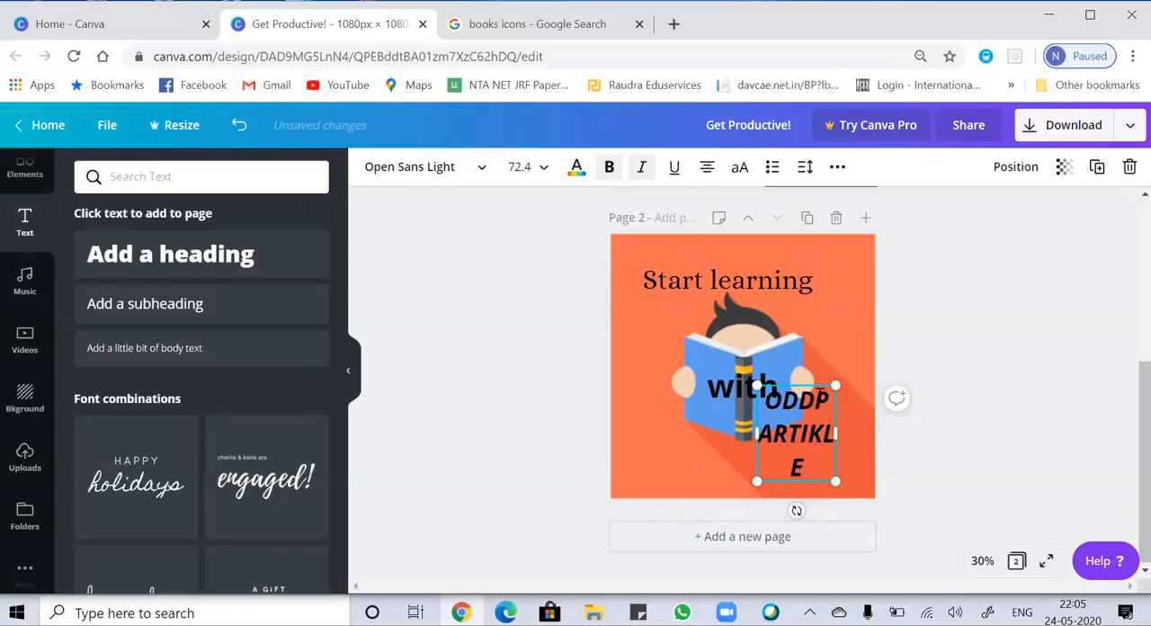
pyautogui.moveTo(836, 433); pyautogui.dragTo(878, 432)
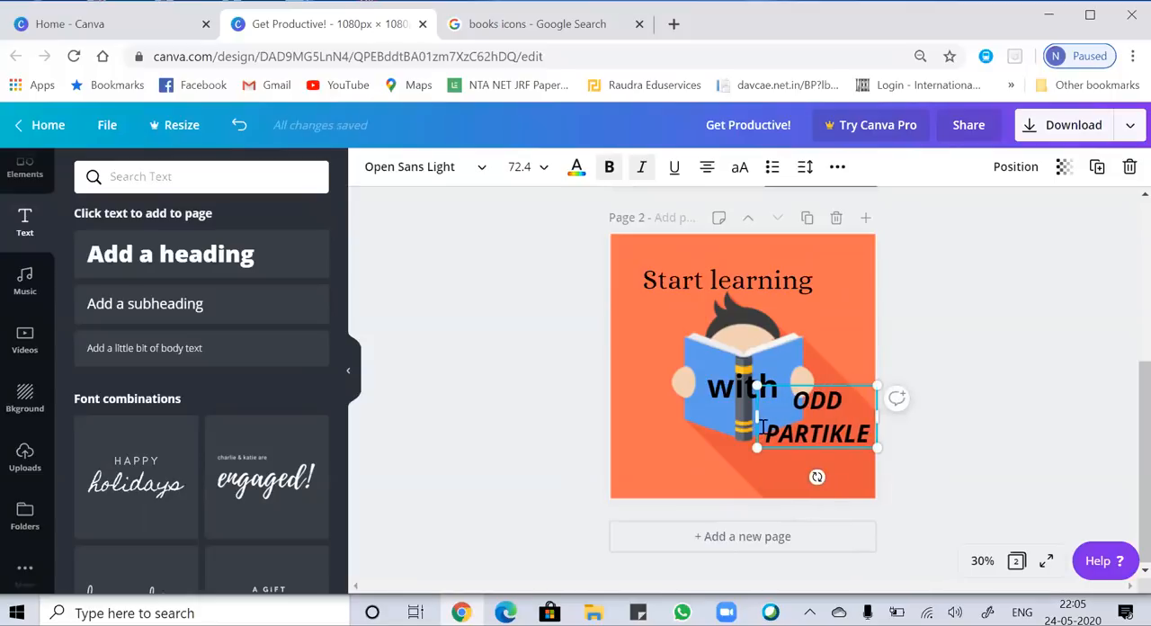
pyautogui.moveTo(757, 417); pyautogui.dragTo(691, 416)
pyautogui.moveTo(797, 445); pyautogui.dragTo(749, 501)
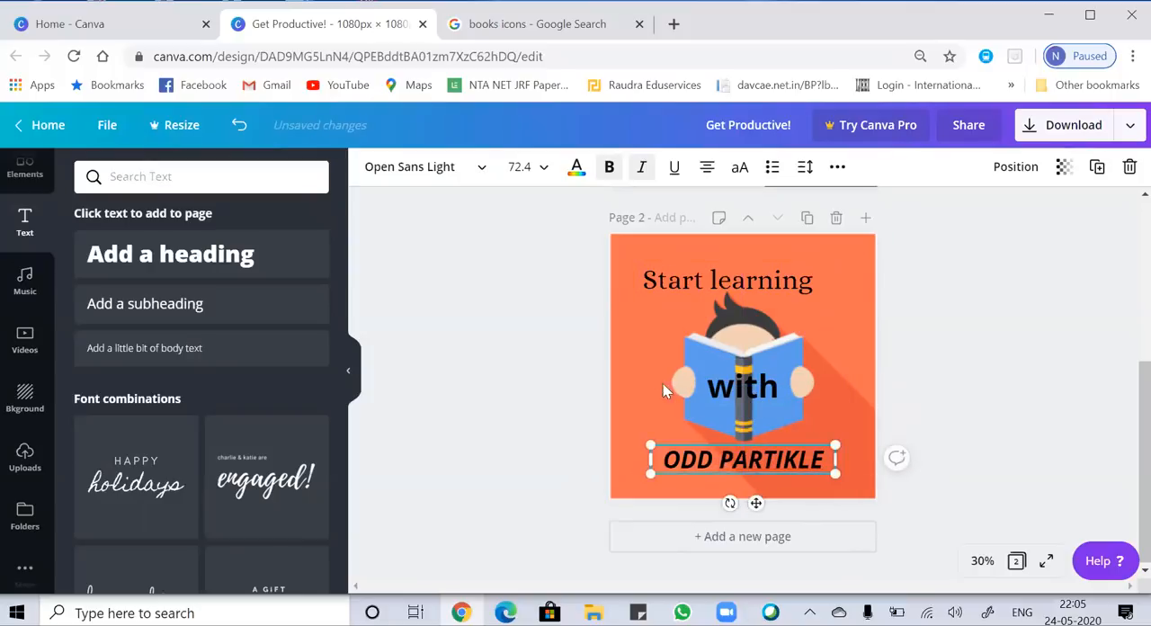
pyautogui.click(655, 373)
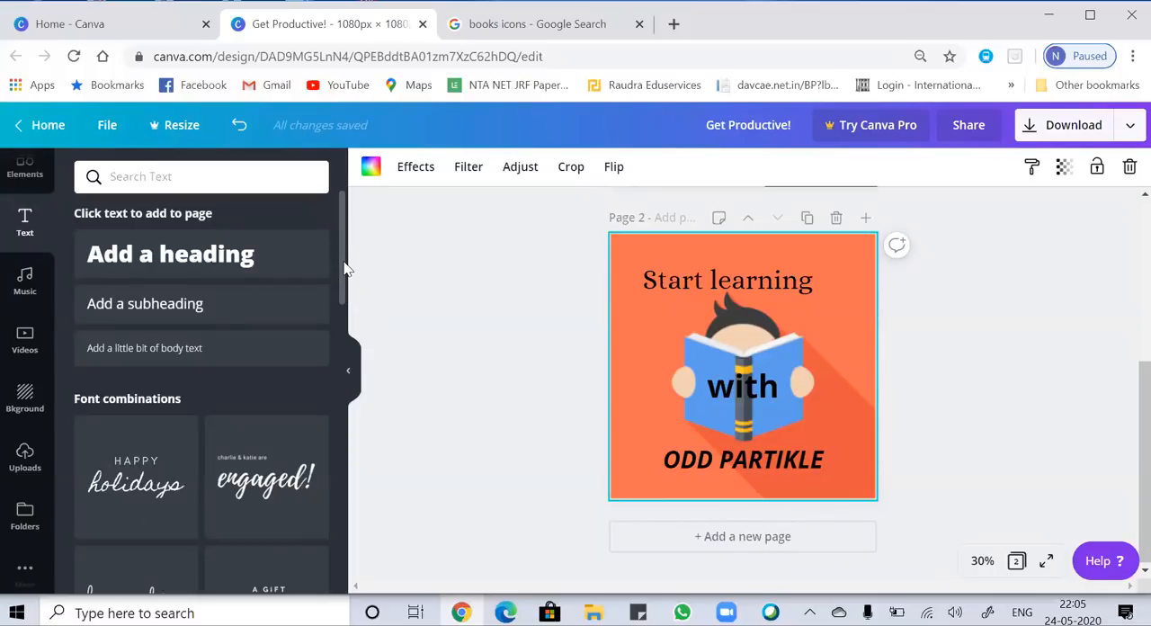
# Look through the elements library, including its recently used, featured, grid and shape graphics.
pyautogui.scroll(-1, 342, 242)
pyautogui.scroll(1, 342, 243)
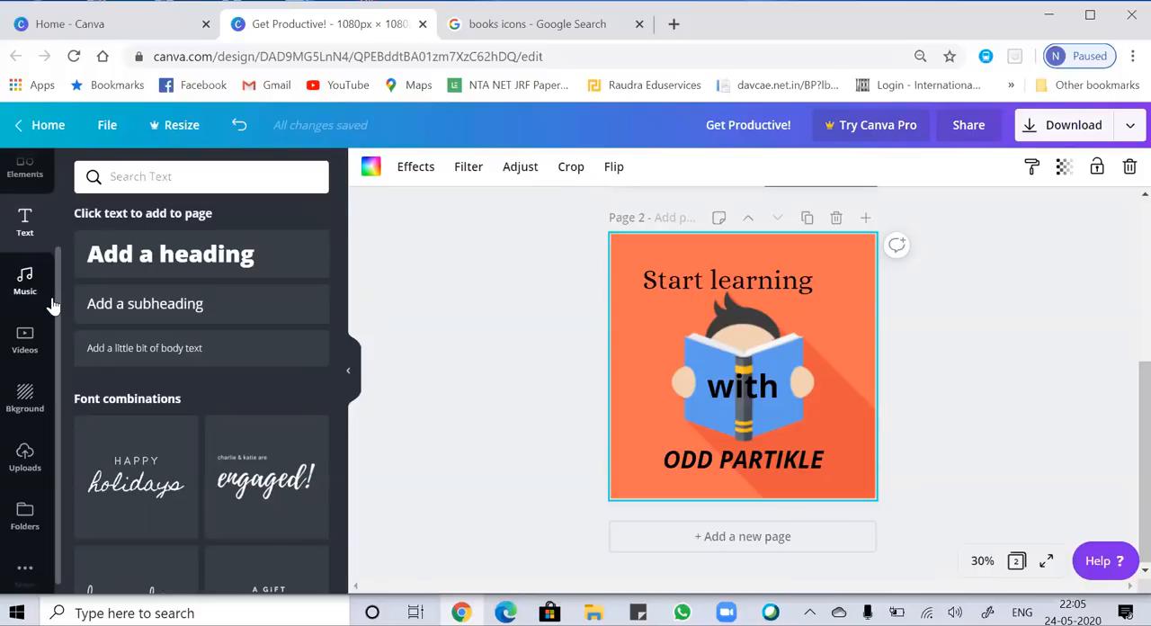
pyautogui.scroll(3, 58, 220)
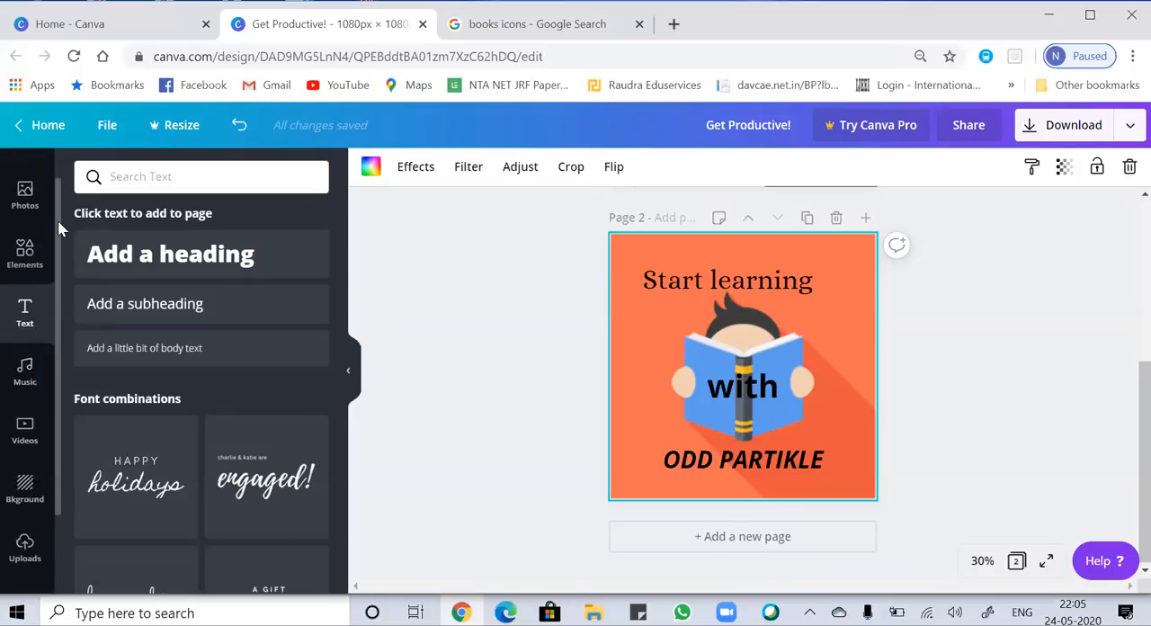
pyautogui.click(24, 286)
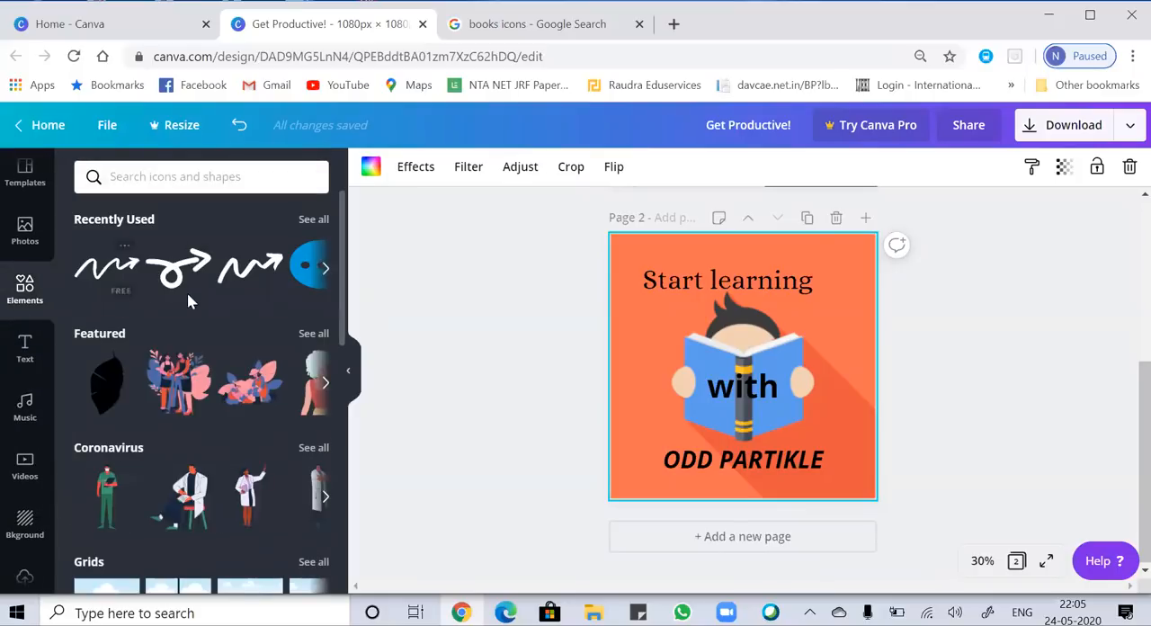
pyautogui.moveTo(346, 310); pyautogui.dragTo(340, 371)
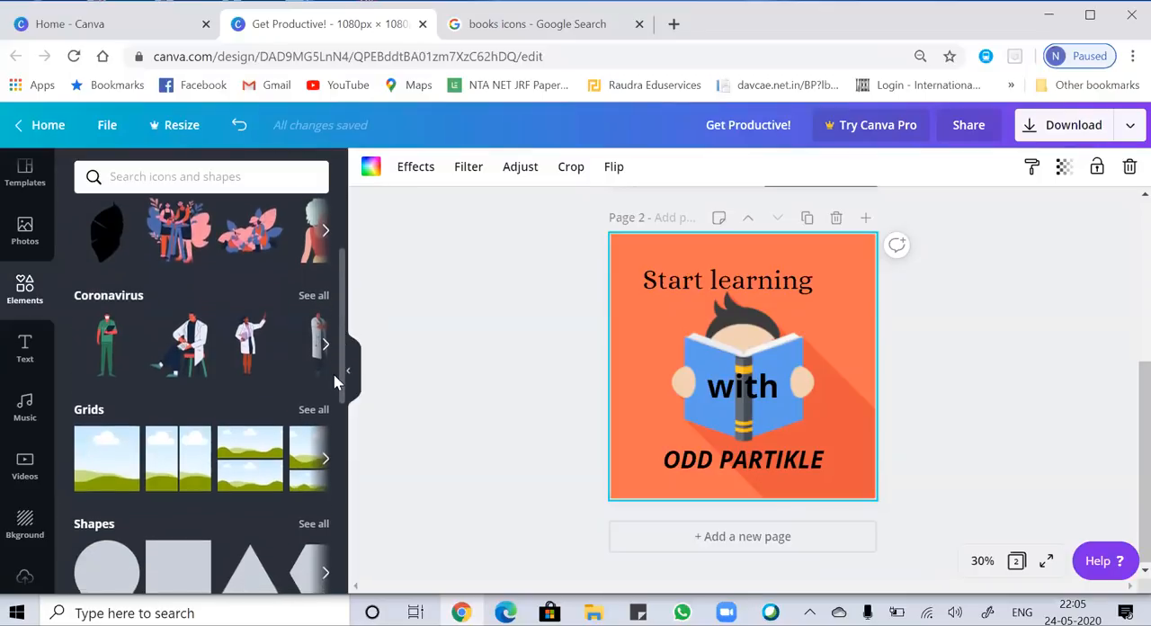
pyautogui.scroll(-3, 333, 388)
pyautogui.moveTo(365, 517); pyautogui.dragTo(375, 352)
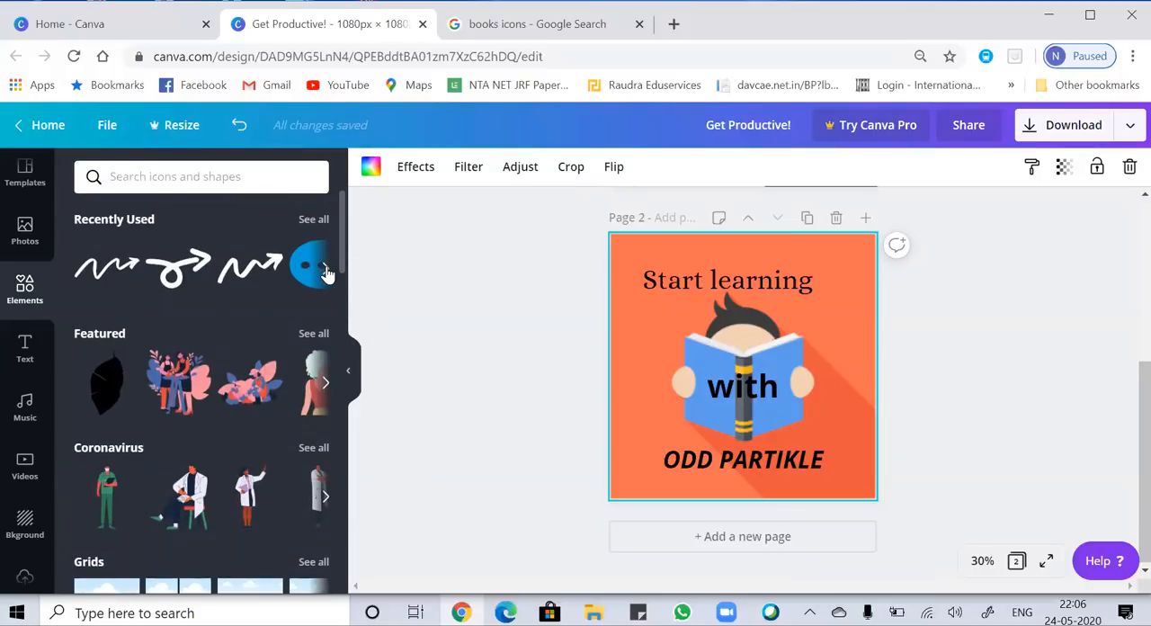
# Search the elements library for "arrows".
pyautogui.click(219, 177)
pyautogui.write('ARR')
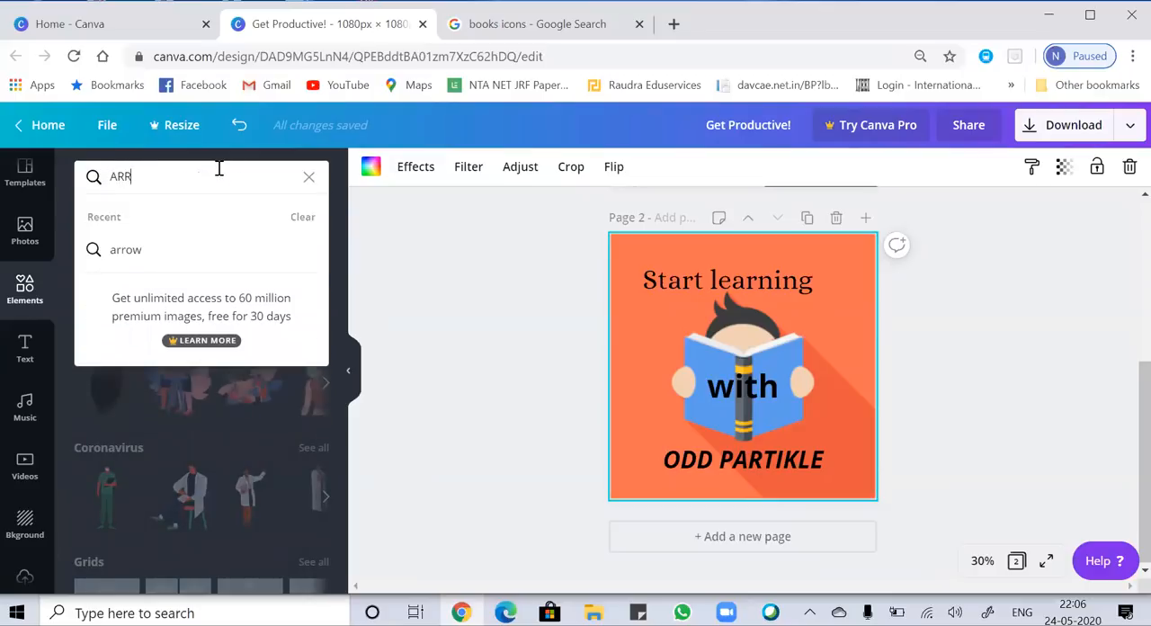
pyautogui.press('BackSpace')
pyautogui.press('BackSpace')
pyautogui.write('arrows')
pyautogui.press('Return')
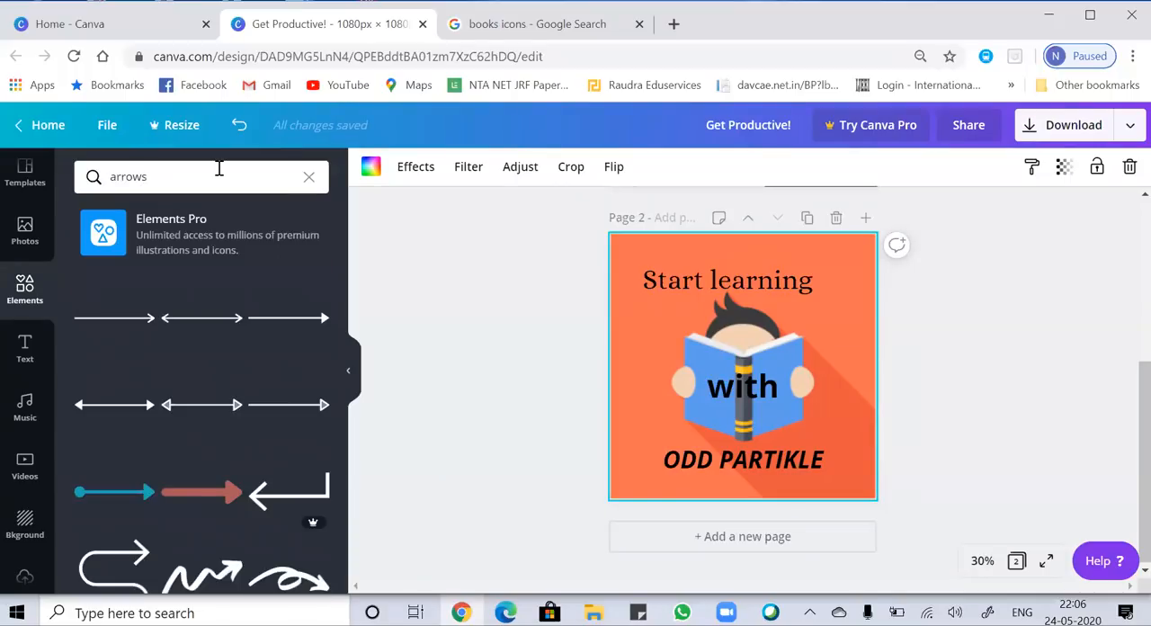
# Insert the curved pink arrow with the black shadow from the arrow graphics onto page 2.
pyautogui.scroll(-2, 340, 310)
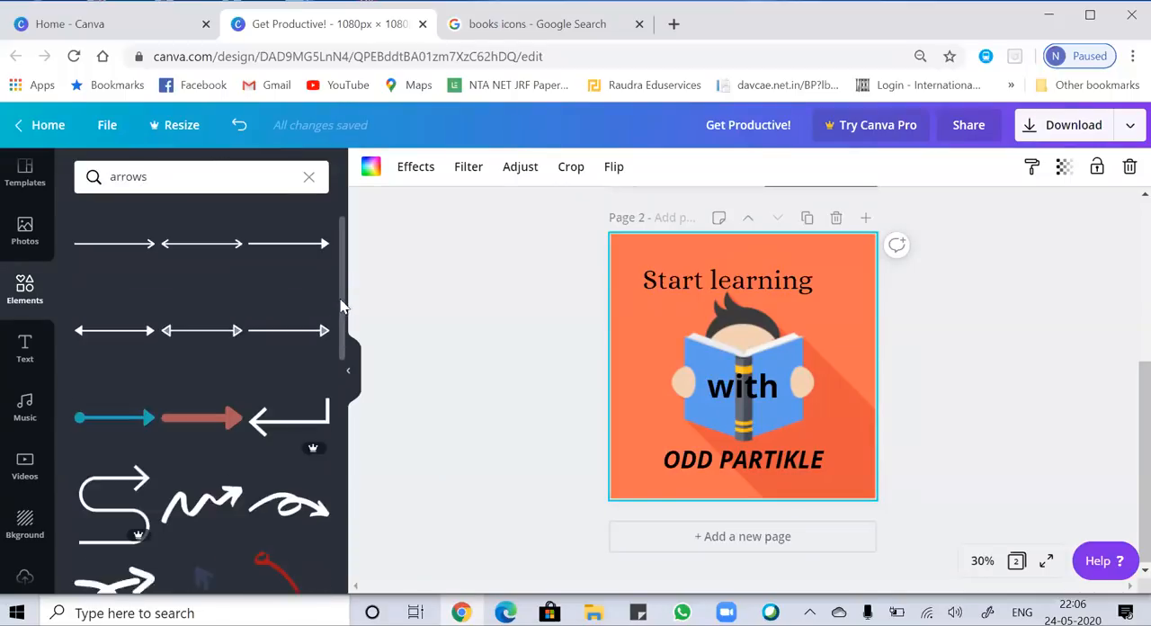
pyautogui.moveTo(340, 310); pyautogui.dragTo(361, 466)
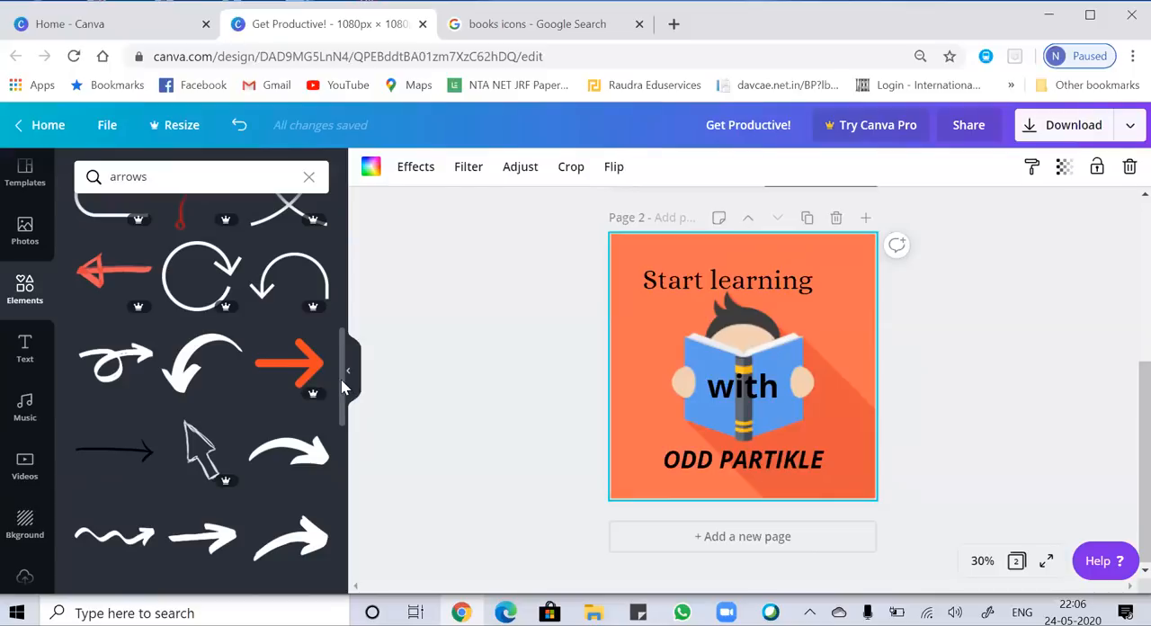
pyautogui.scroll(-5, 341, 387)
pyautogui.scroll(-10, 319, 486)
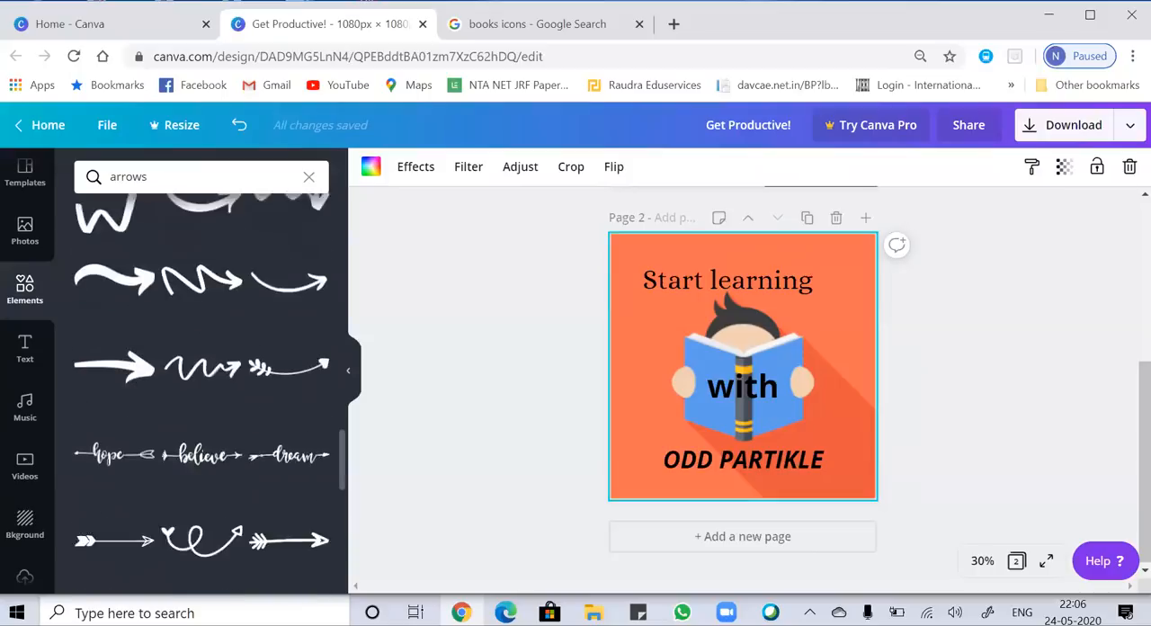
pyautogui.scroll(-1, 210, 382)
pyautogui.scroll(-3, 203, 378)
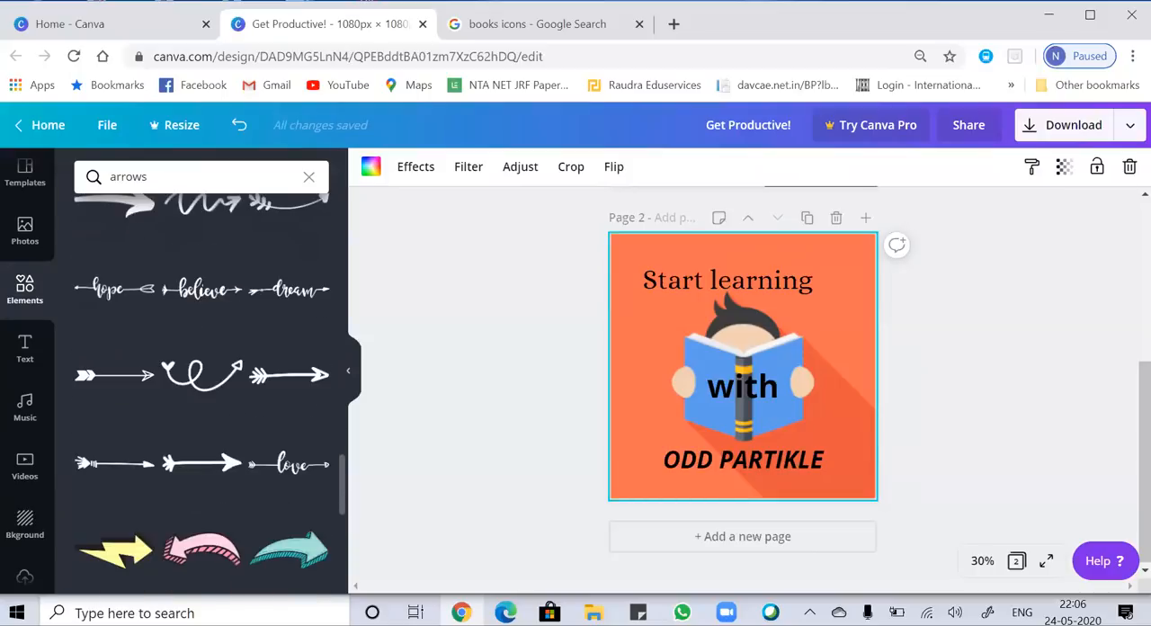
pyautogui.scroll(-1, 209, 393)
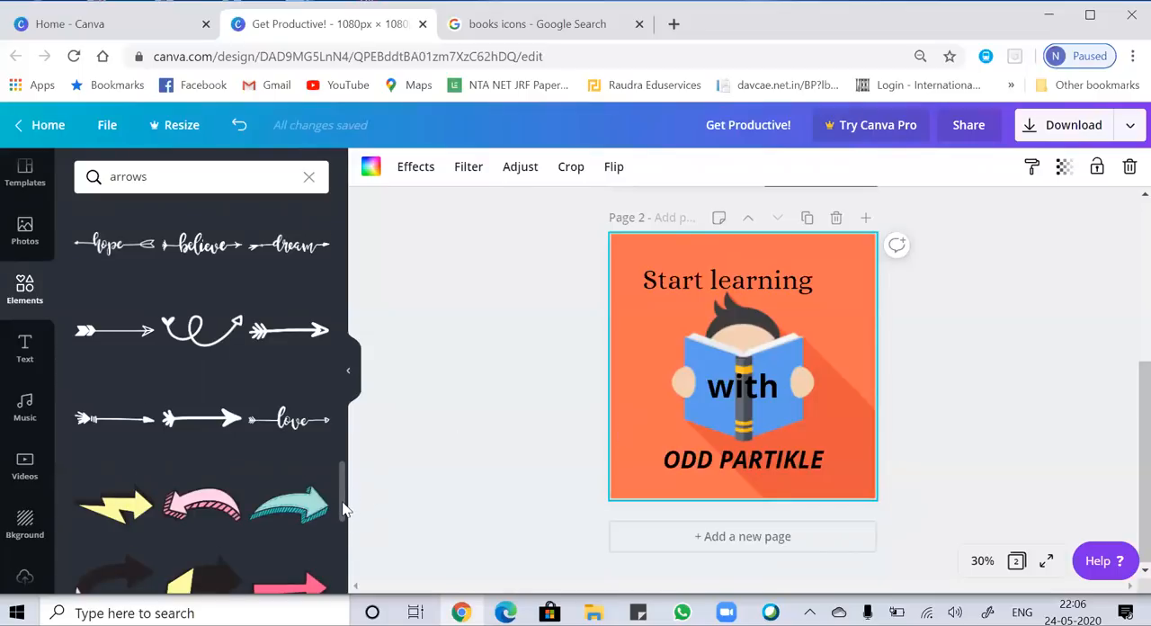
pyautogui.scroll(-3, 345, 509)
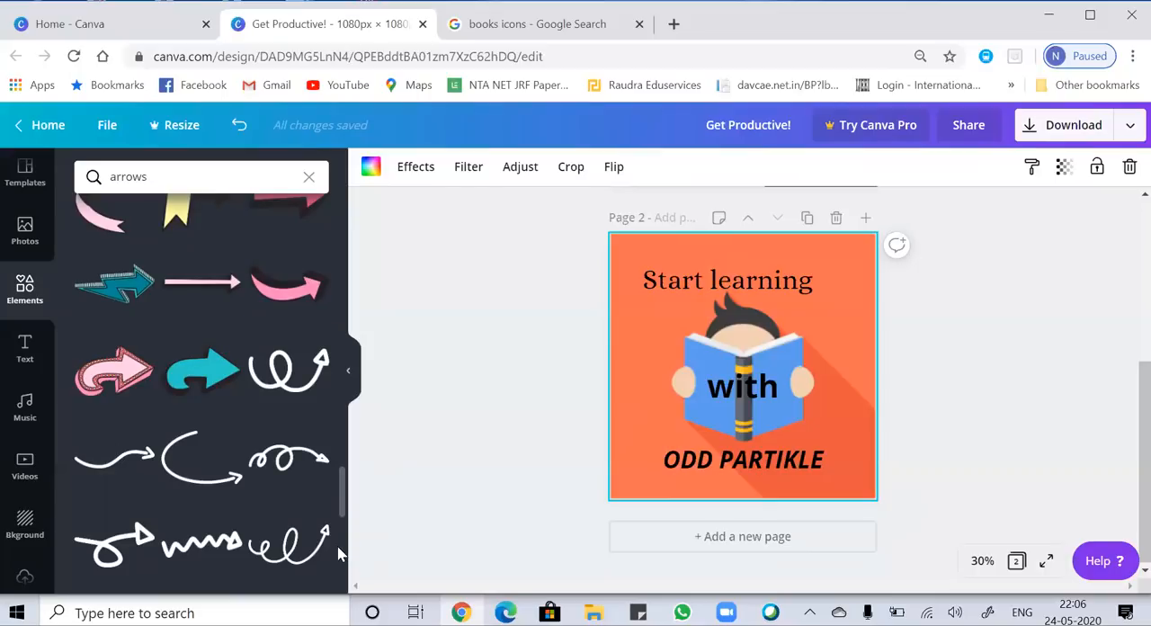
pyautogui.click(279, 311)
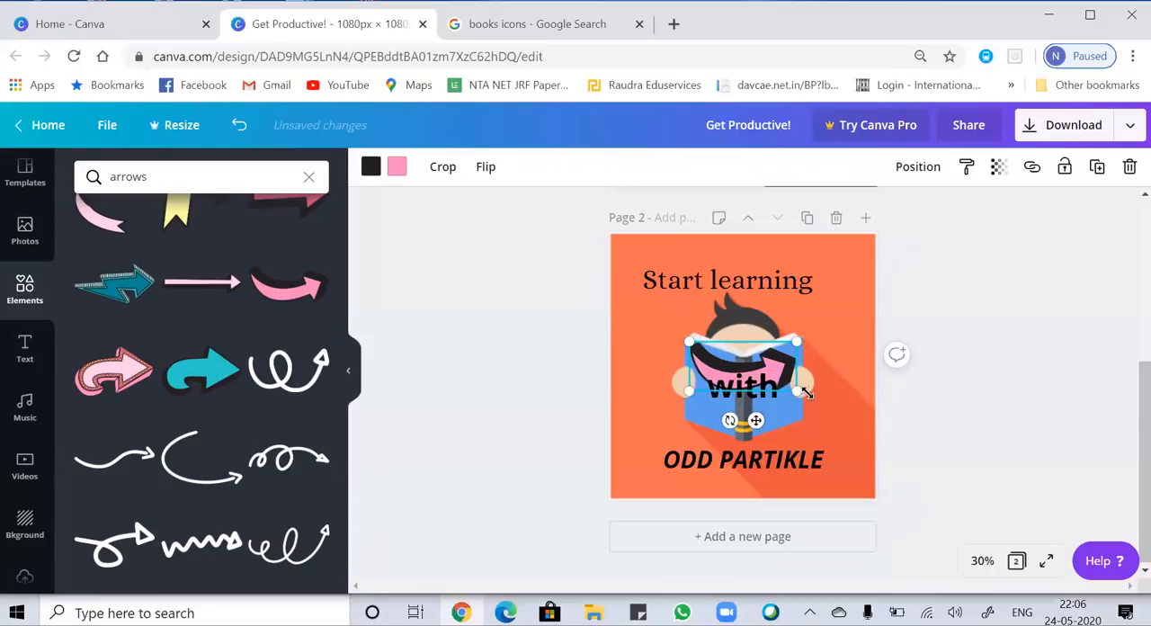
# Shrink the pink arrow and place it just before "ODD PARTIKLE", shifting that text slightly right to make room.
pyautogui.moveTo(797, 393); pyautogui.dragTo(633, 462)
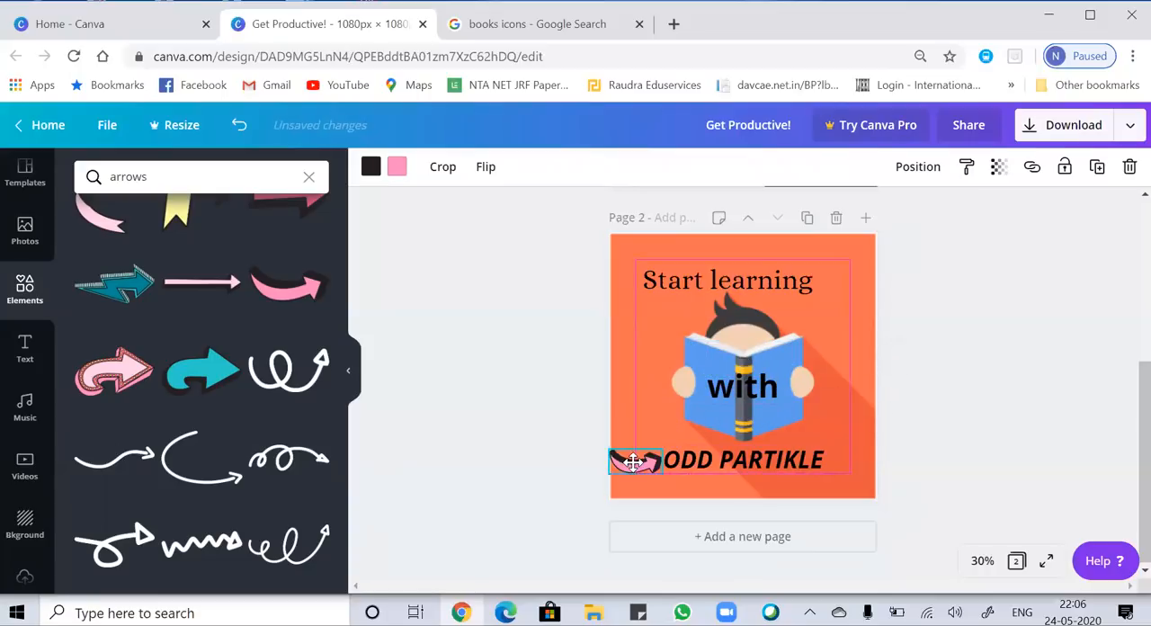
pyautogui.moveTo(741, 462); pyautogui.dragTo(766, 462)
pyautogui.moveTo(632, 462); pyautogui.dragTo(646, 460)
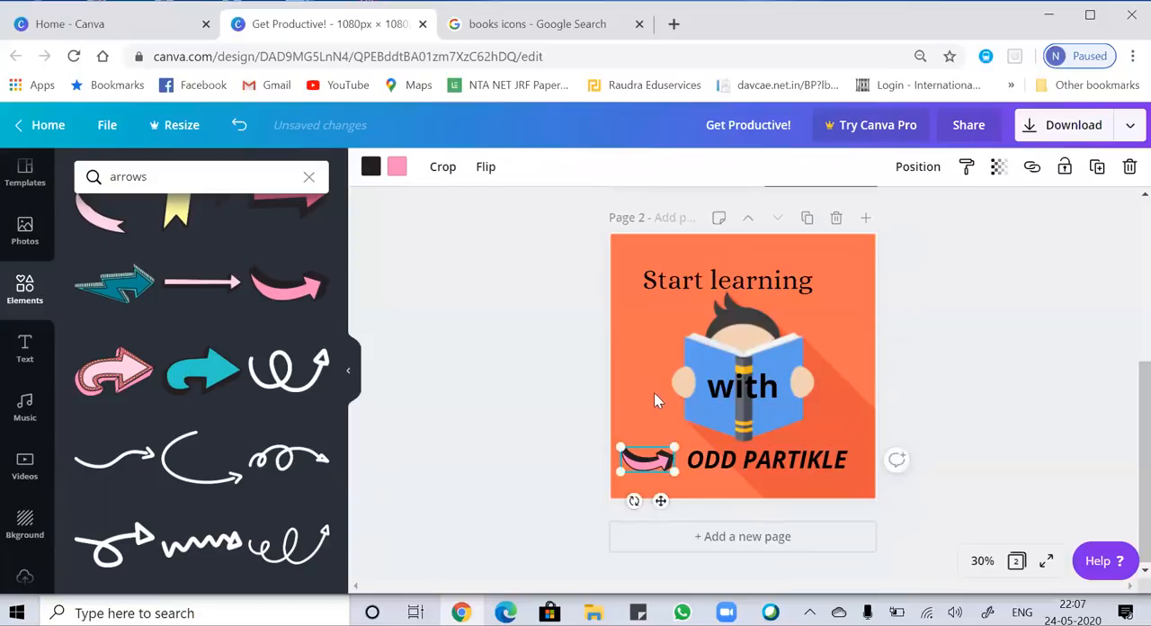
# Make the "Start learning" text on page 2 bold.
pyautogui.click(633, 402)
pyautogui.click(728, 274)
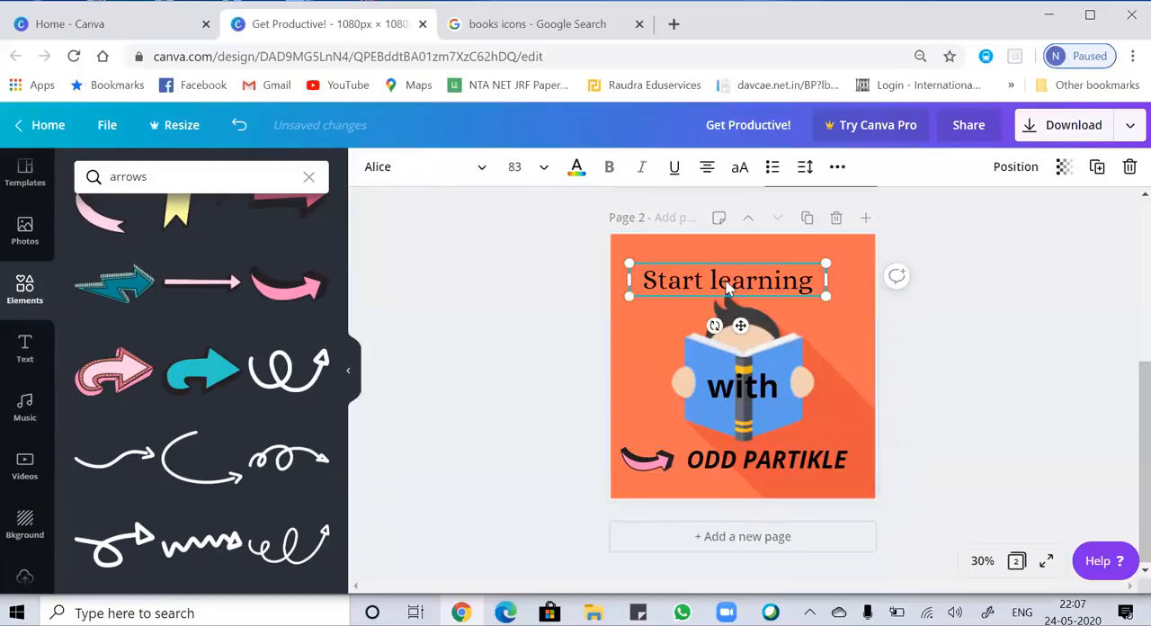
pyautogui.moveTo(815, 282); pyautogui.dragTo(618, 293)
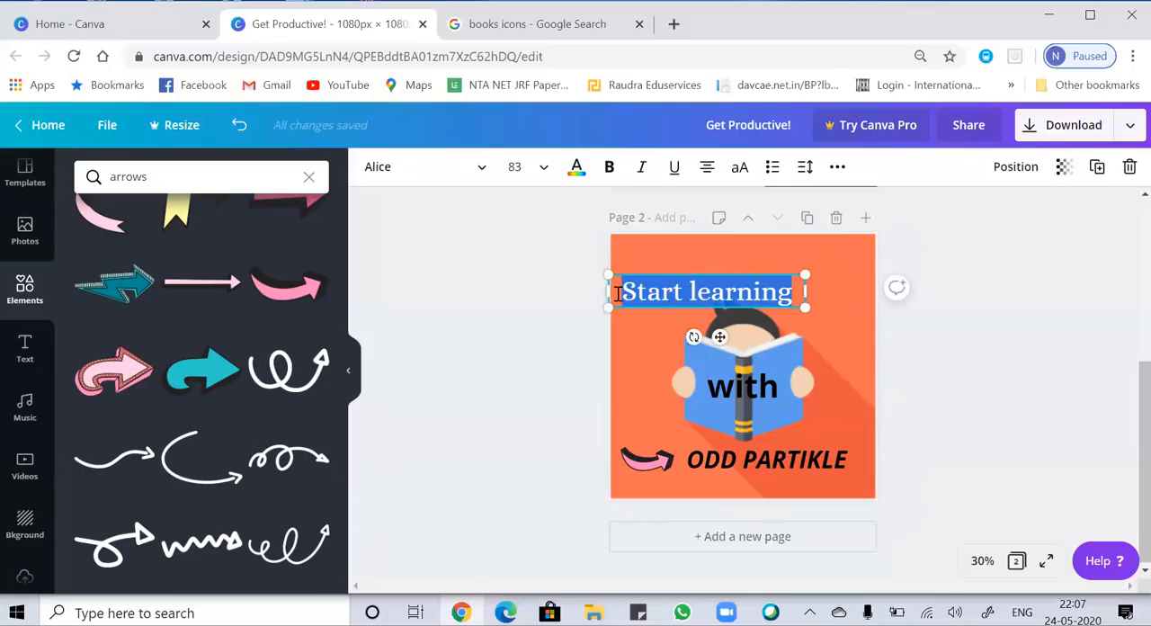
pyautogui.click(609, 168)
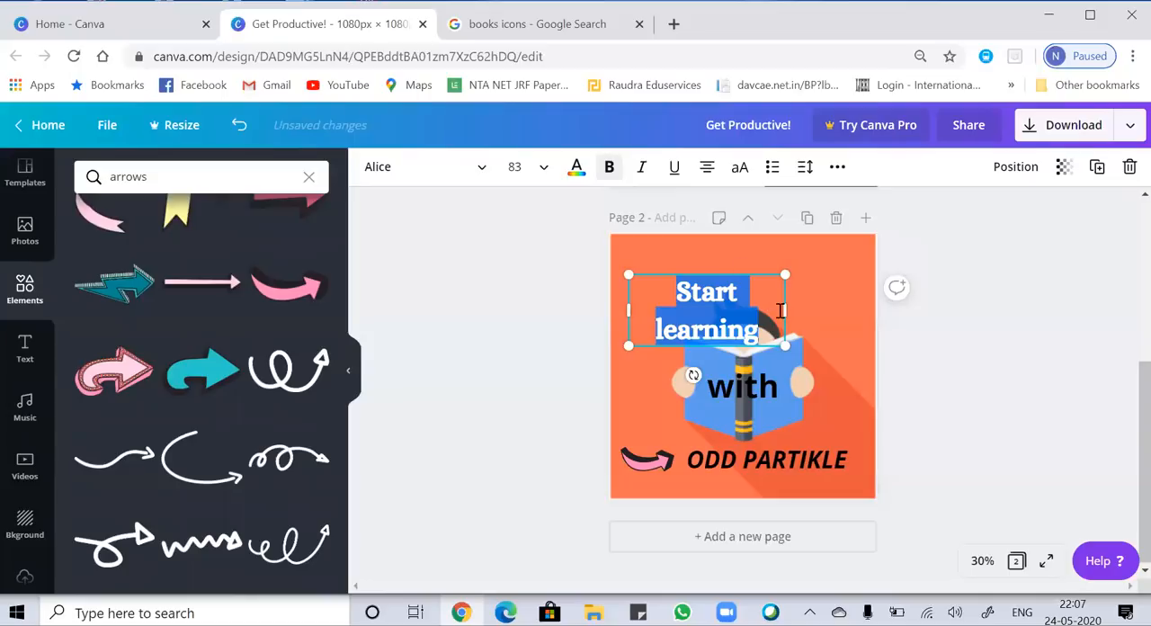
# Widen the "Start learning" text box to fit one line and move it to the top of page 2, centered above the book.
pyautogui.moveTo(786, 316); pyautogui.dragTo(859, 329)
pyautogui.click(824, 340)
pyautogui.click(745, 287)
pyautogui.moveTo(746, 286); pyautogui.dragTo(741, 257)
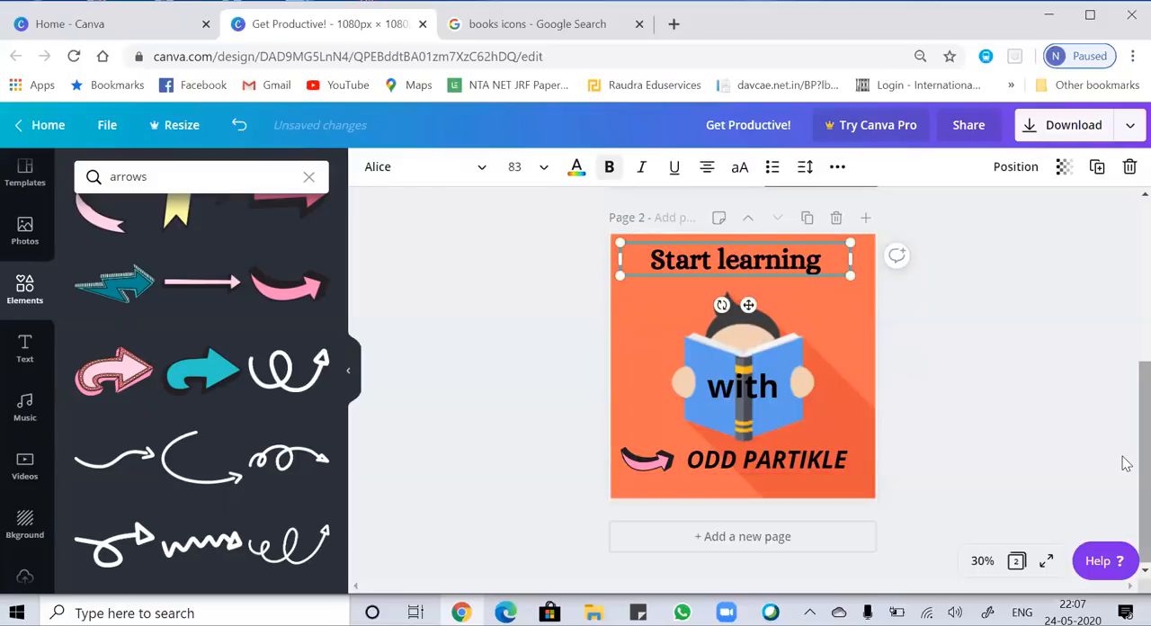
# Add a third page after page 2 with the same book-reading background image.
pyautogui.scroll(3, 1127, 422)
pyautogui.scroll(2, 1126, 279)
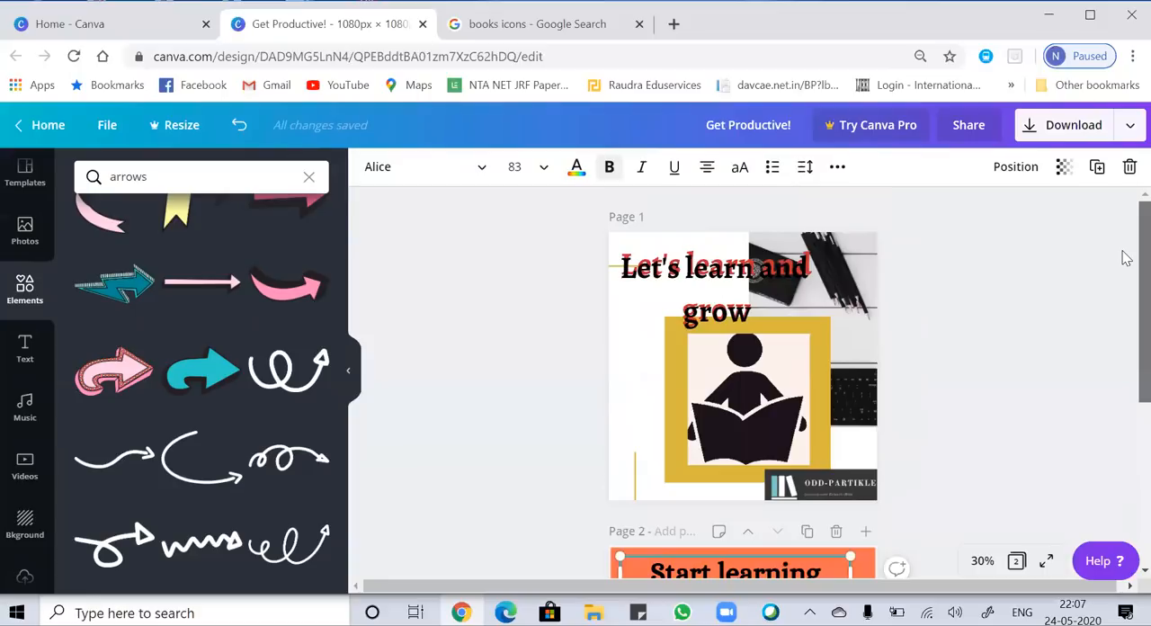
pyautogui.scroll(-5, 1127, 314)
pyautogui.scroll(5, 1123, 317)
pyautogui.click(1119, 261)
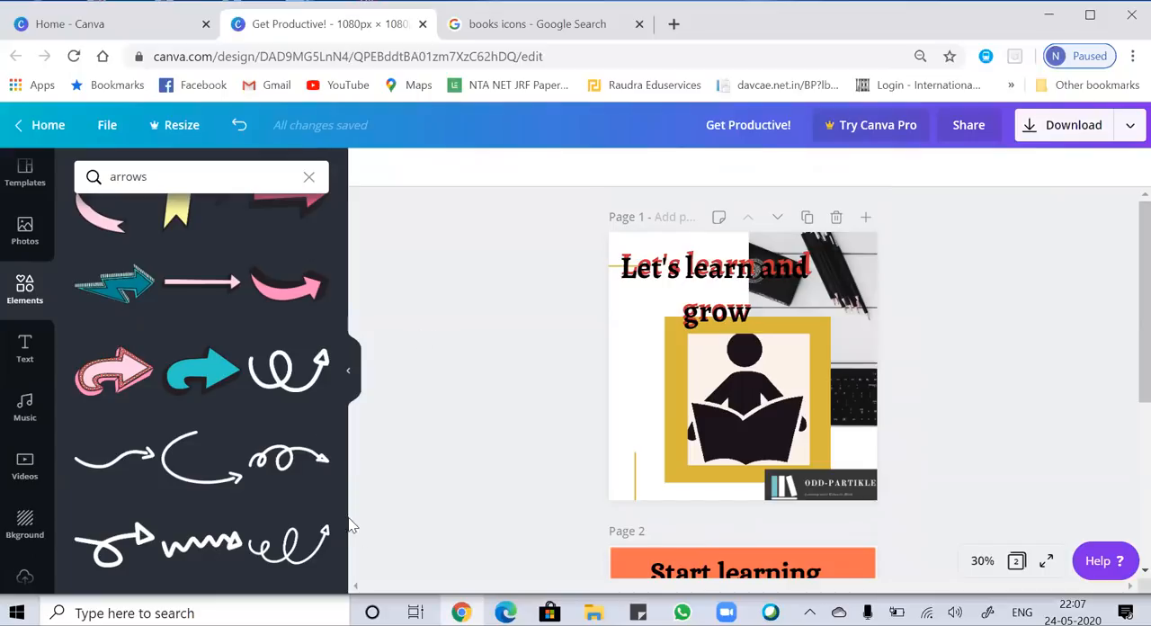
pyautogui.rightClick(353, 379)
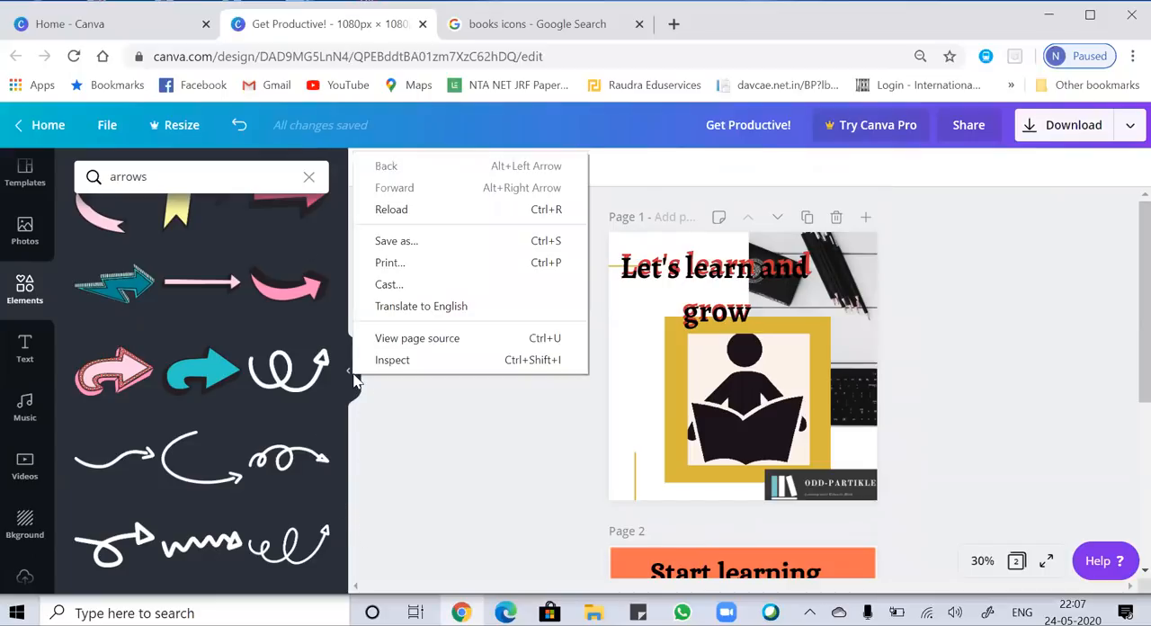
pyautogui.click(417, 469)
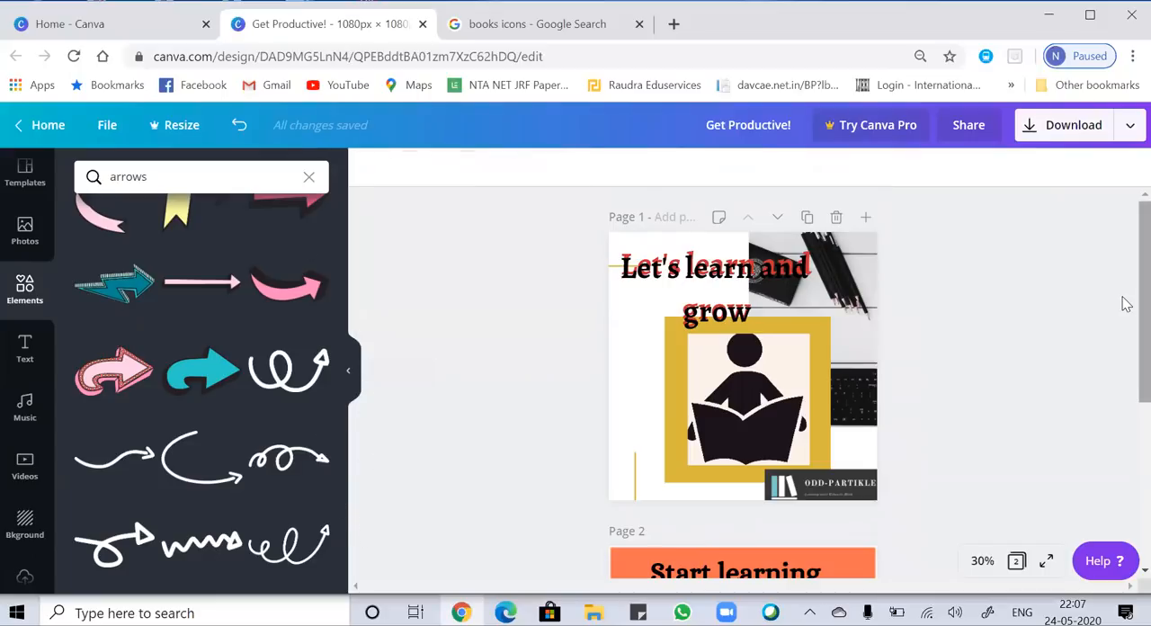
pyautogui.scroll(-5, 1122, 303)
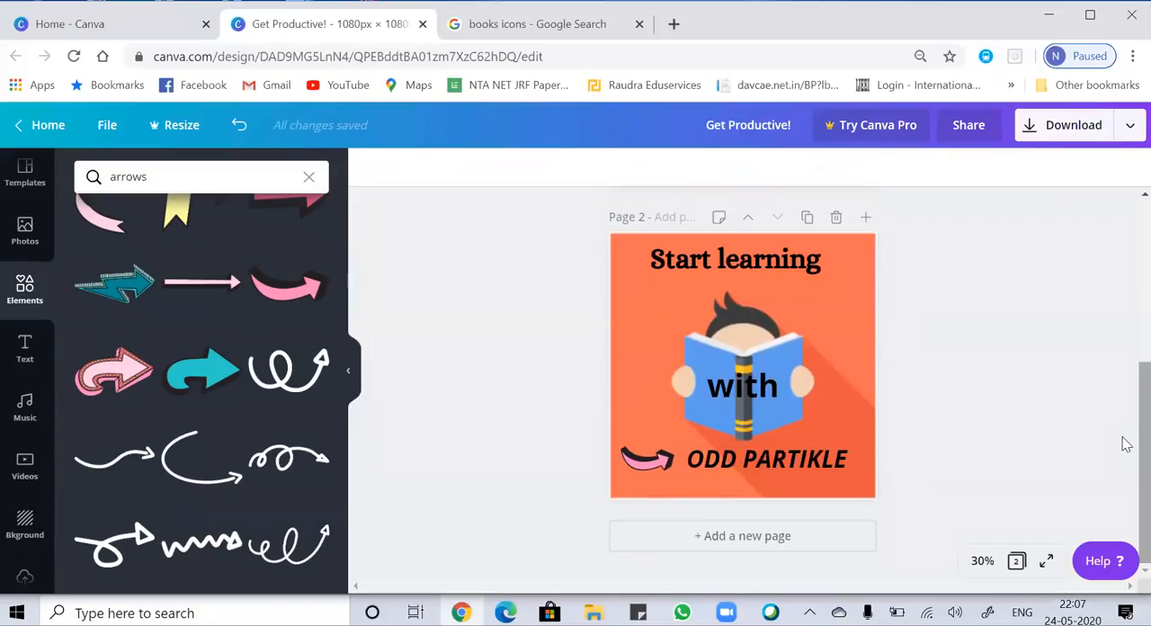
pyautogui.hotkey('ctrl', 'v')
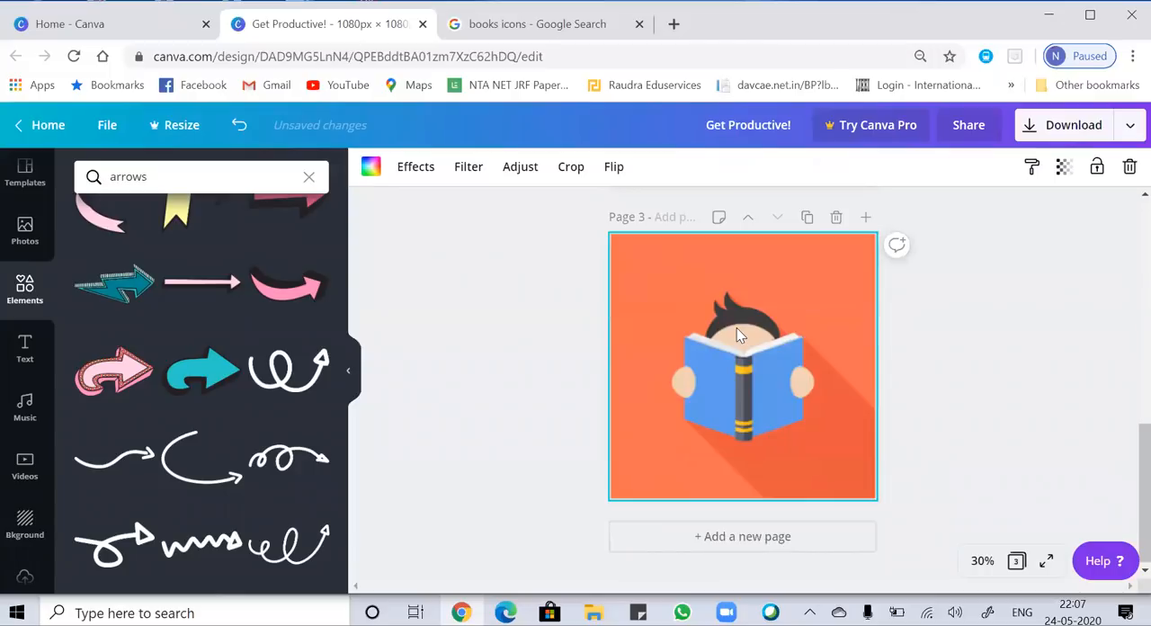
# Replace page 3's background image, trying crumpled white paper before applying the plain pale grey textured background.
pyautogui.click(24, 525)
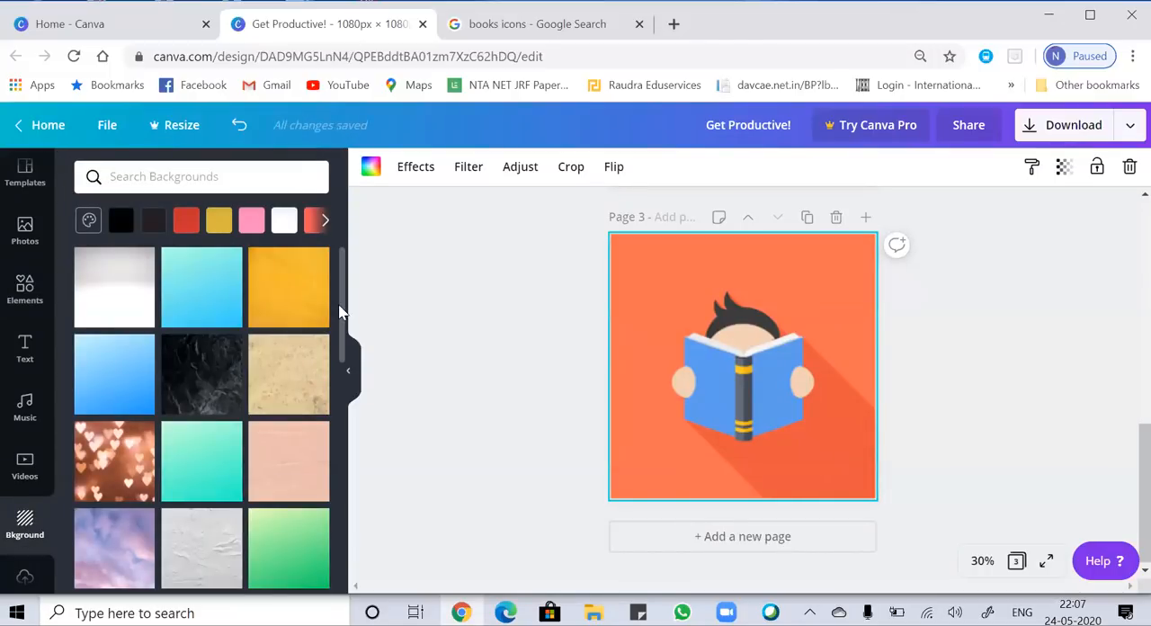
pyautogui.moveTo(344, 328); pyautogui.dragTo(414, 603)
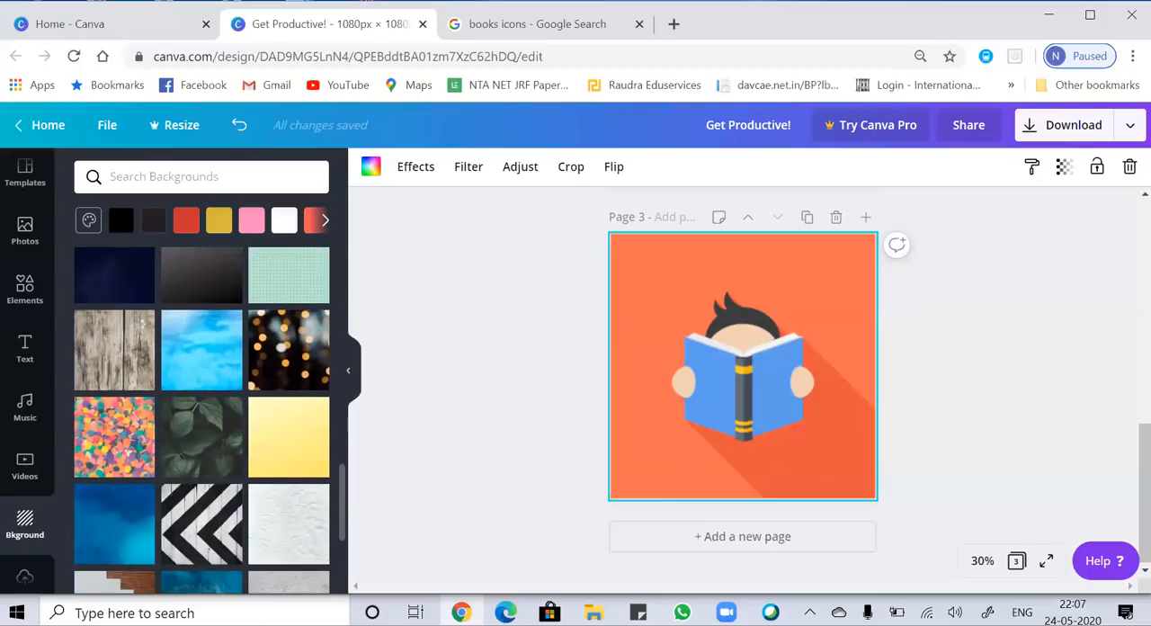
pyautogui.scroll(-2, 201, 419)
pyautogui.scroll(2, 201, 419)
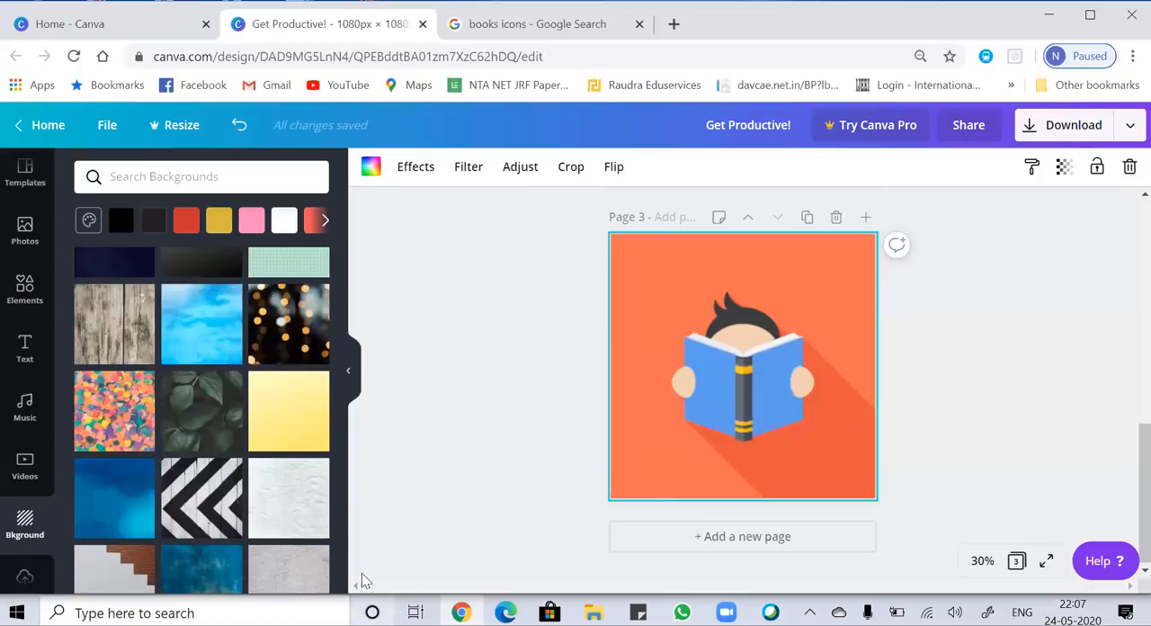
pyautogui.click(287, 502)
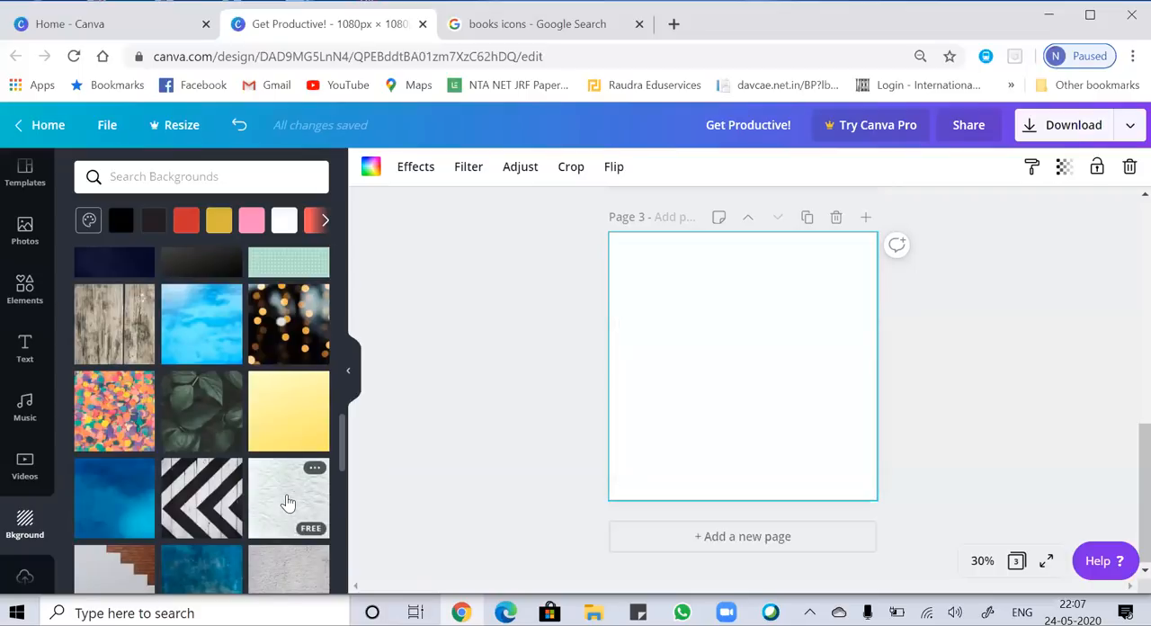
pyautogui.click(286, 500)
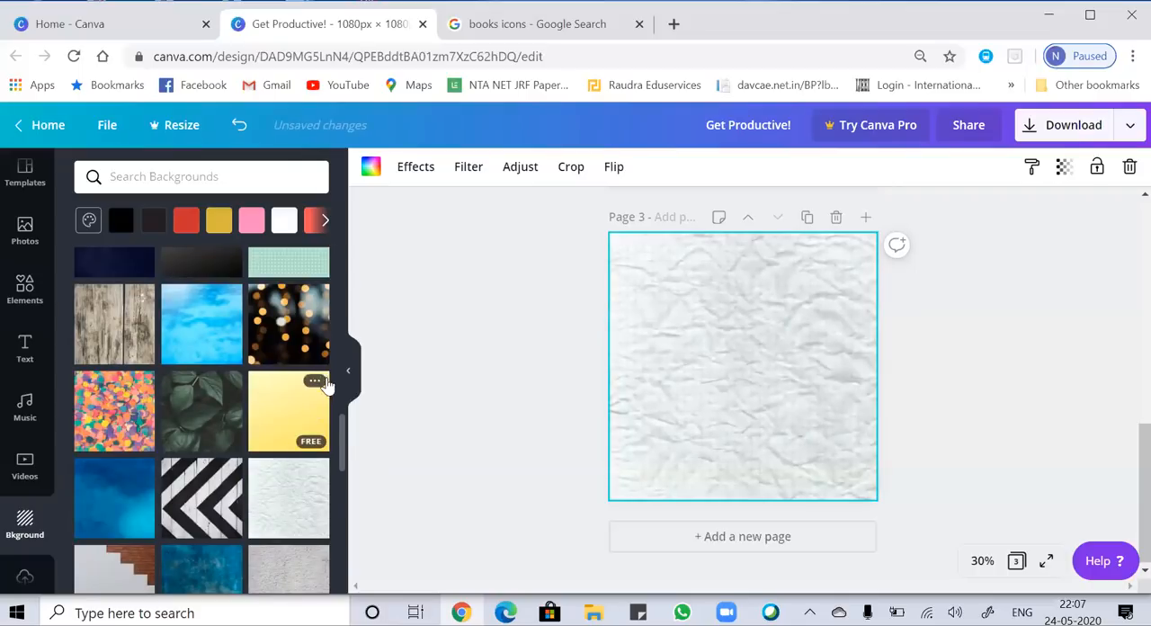
pyautogui.moveTo(343, 450); pyautogui.dragTo(351, 526)
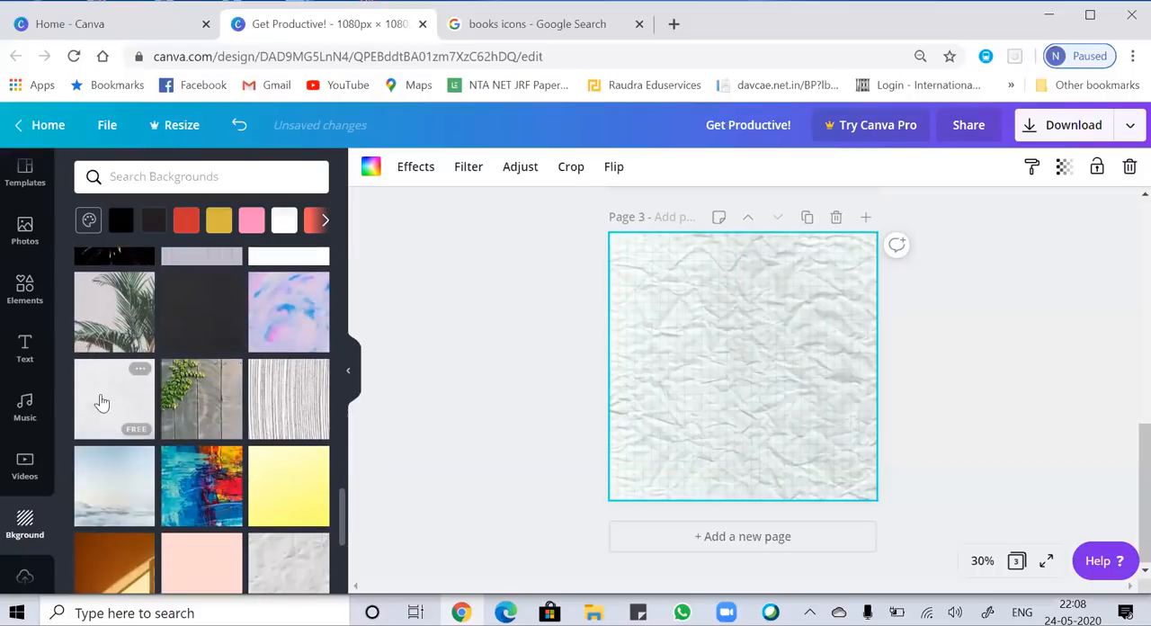
pyautogui.click(104, 404)
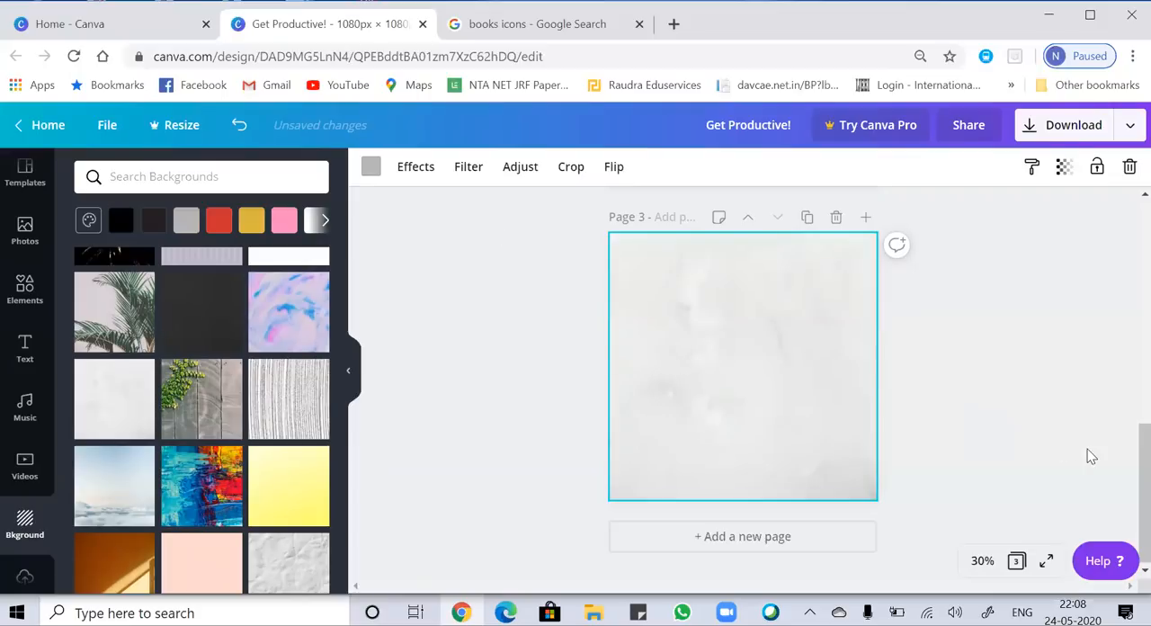
pyautogui.click(56, 456)
pyautogui.scroll(-3, 60, 503)
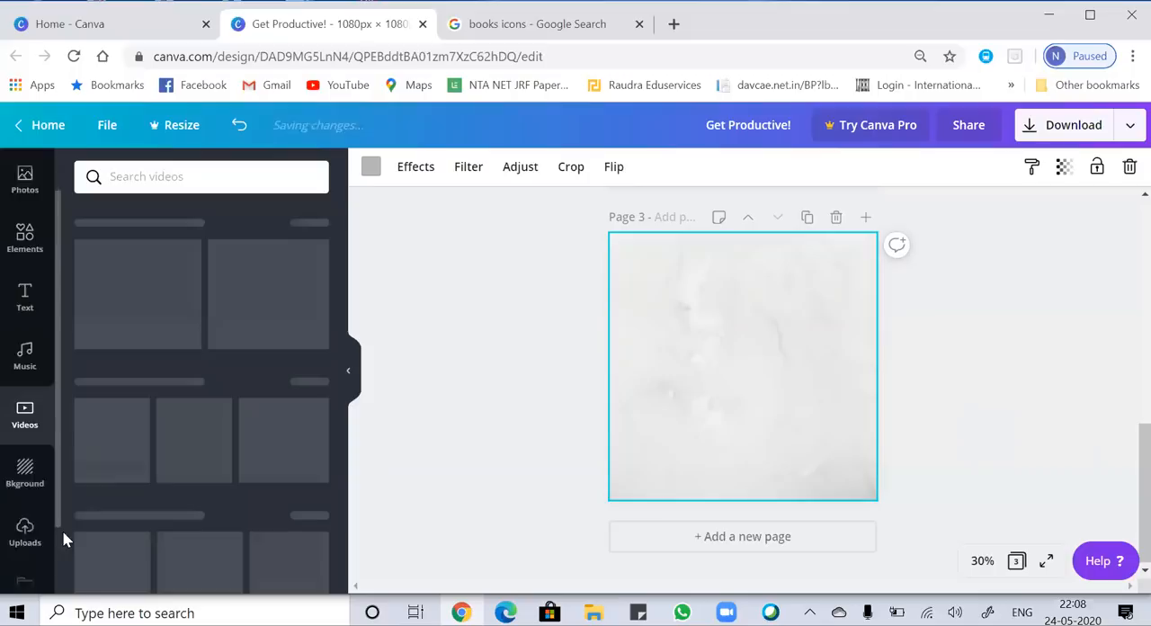
pyautogui.scroll(3, 53, 410)
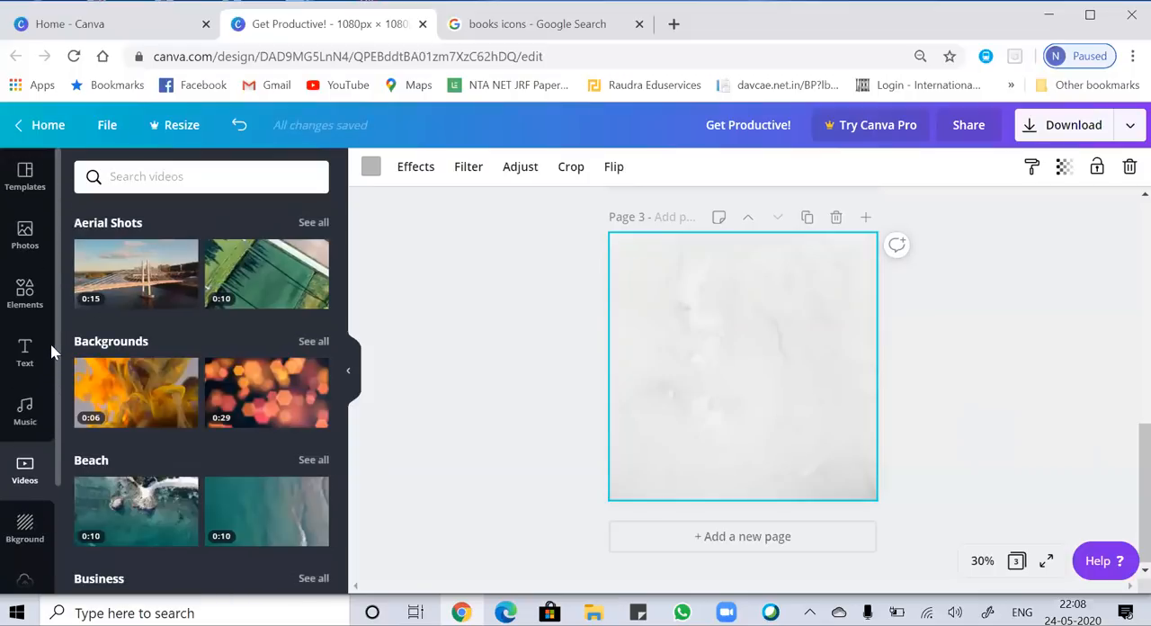
pyautogui.click(58, 292)
pyautogui.click(23, 229)
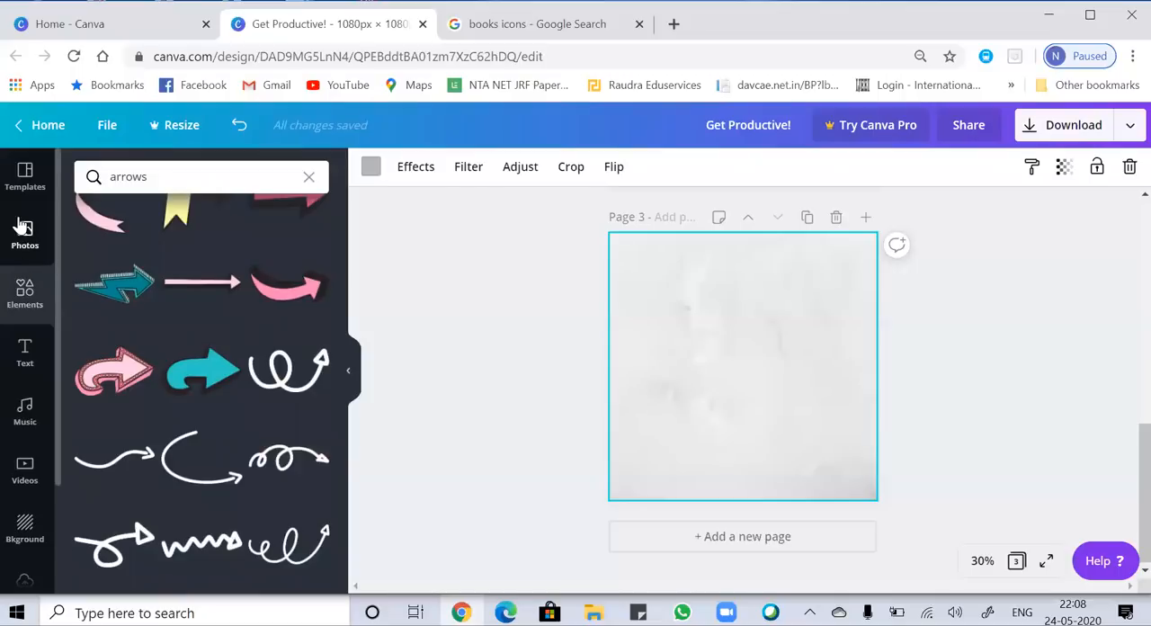
# Add the heading "Follow us!!" to page 3, enlarged to about size 97.9 and placed near the top.
pyautogui.click(25, 355)
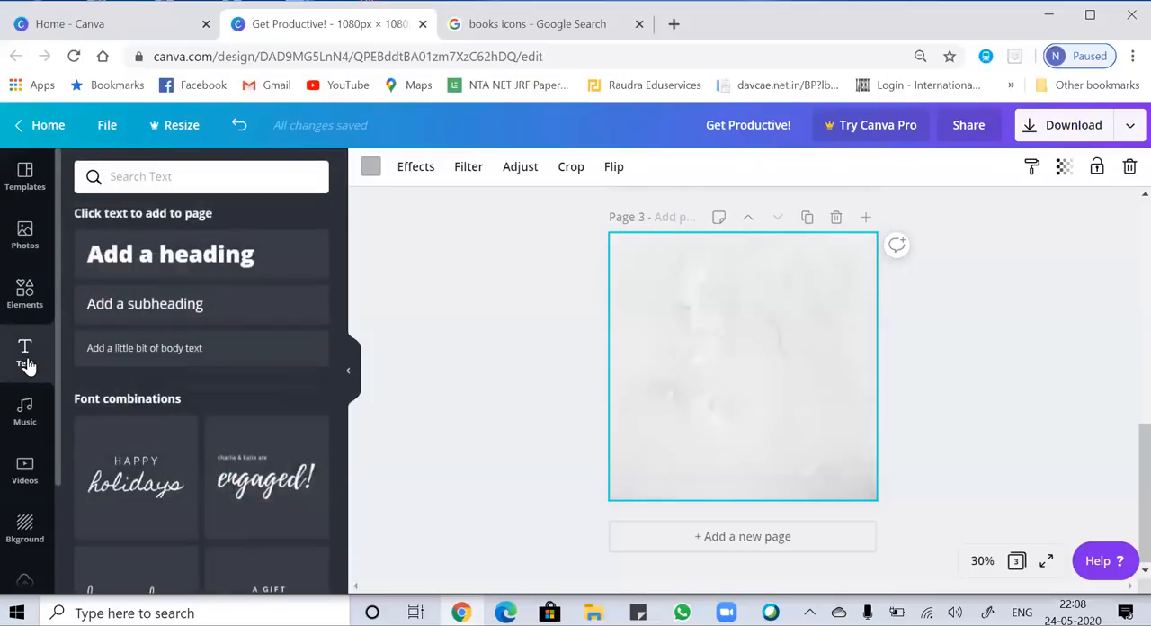
pyautogui.click(208, 269)
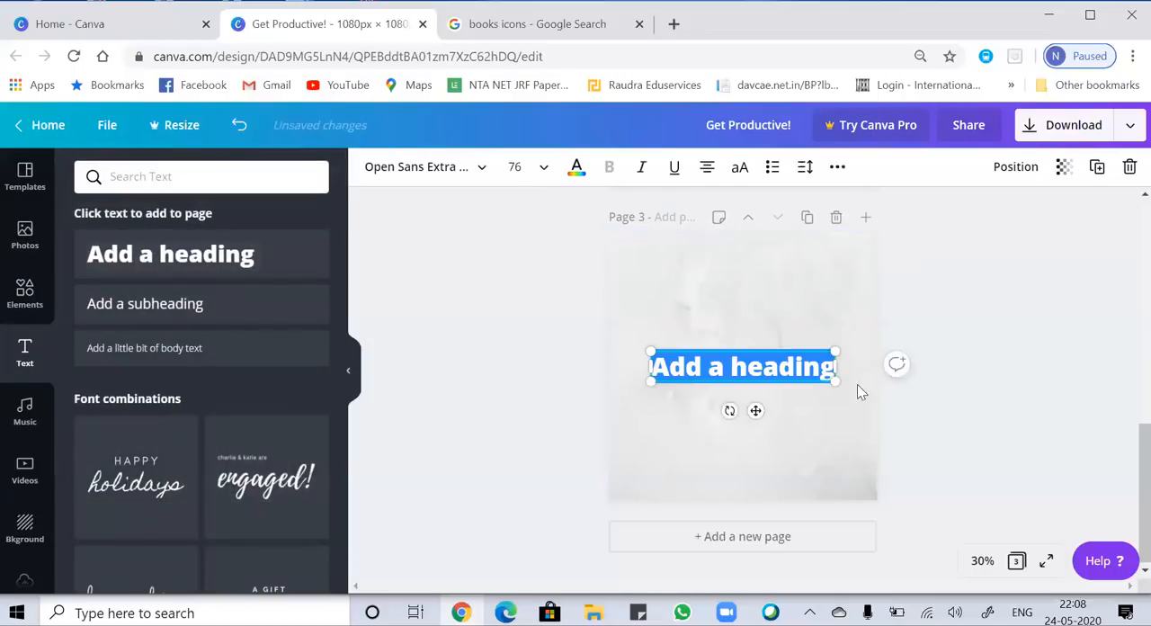
pyautogui.click(833, 370)
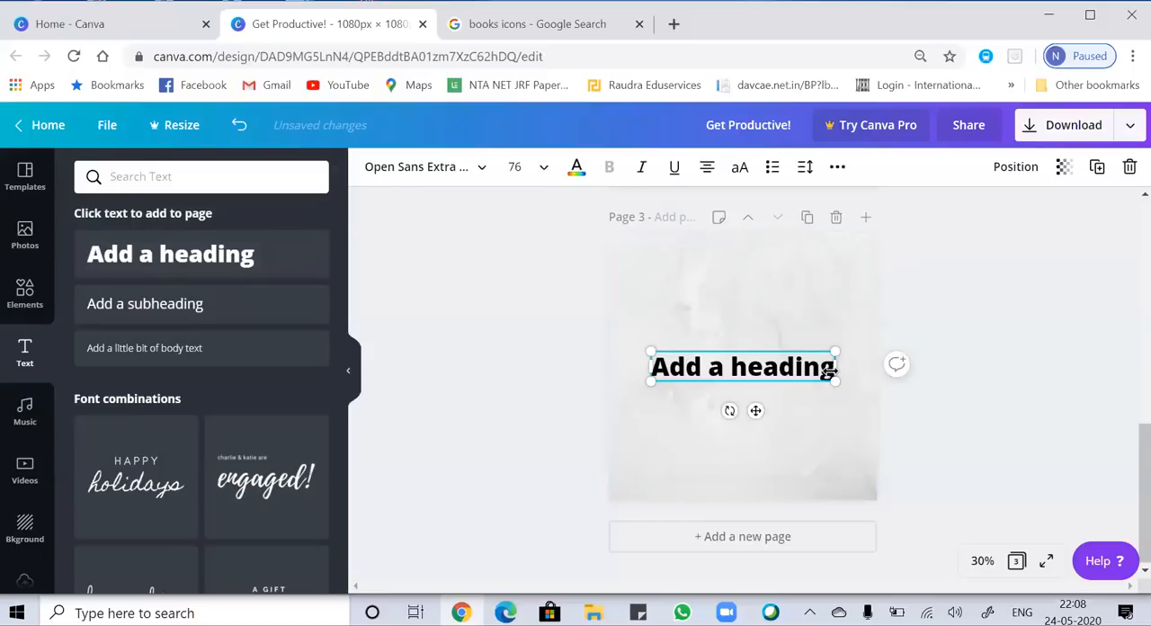
pyautogui.press('BackSpace')
pyautogui.press('BackSpace')
pyautogui.press('BackSpace')
pyautogui.press('BackSpace')
pyautogui.press('BackSpace')
pyautogui.press('BackSpace')
pyautogui.press('BackSpace')
pyautogui.press('BackSpace')
pyautogui.press('BackSpace')
pyautogui.press('BackSpace')
pyautogui.press('BackSpace')
pyautogui.press('BackSpace')
pyautogui.press('BackSpace')
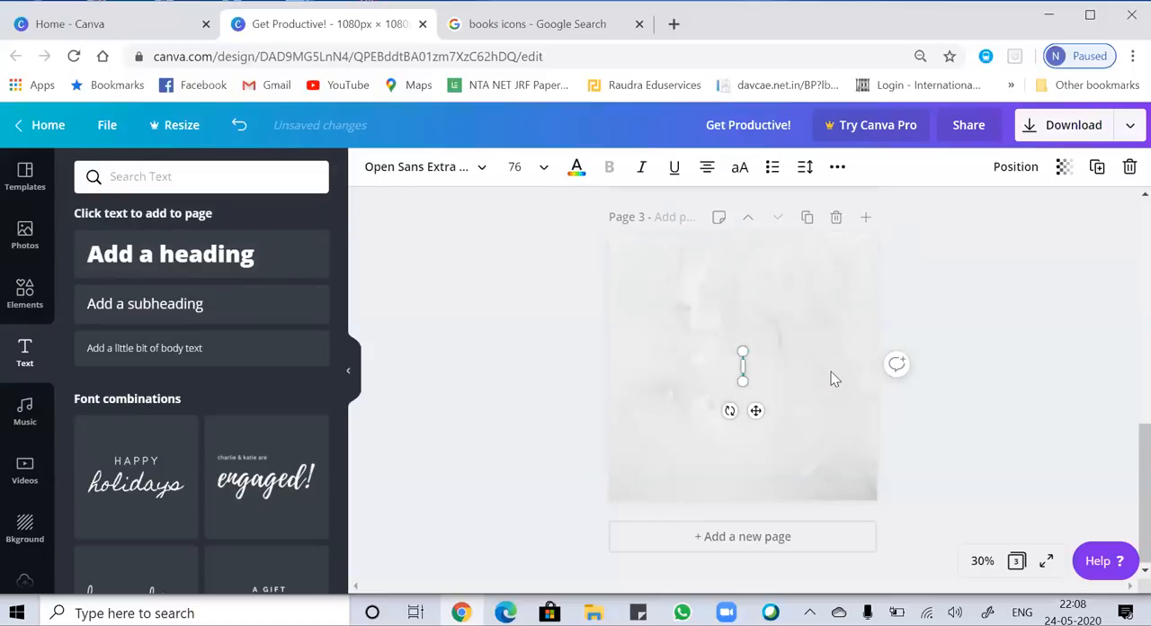
pyautogui.write('follow us')
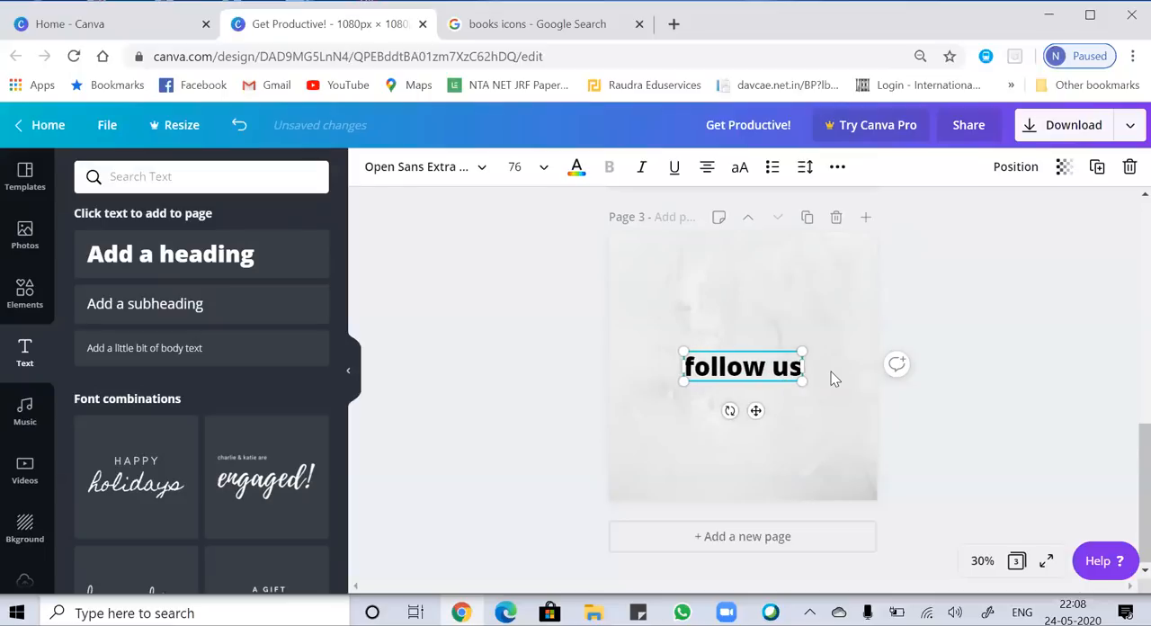
pyautogui.write('!!')
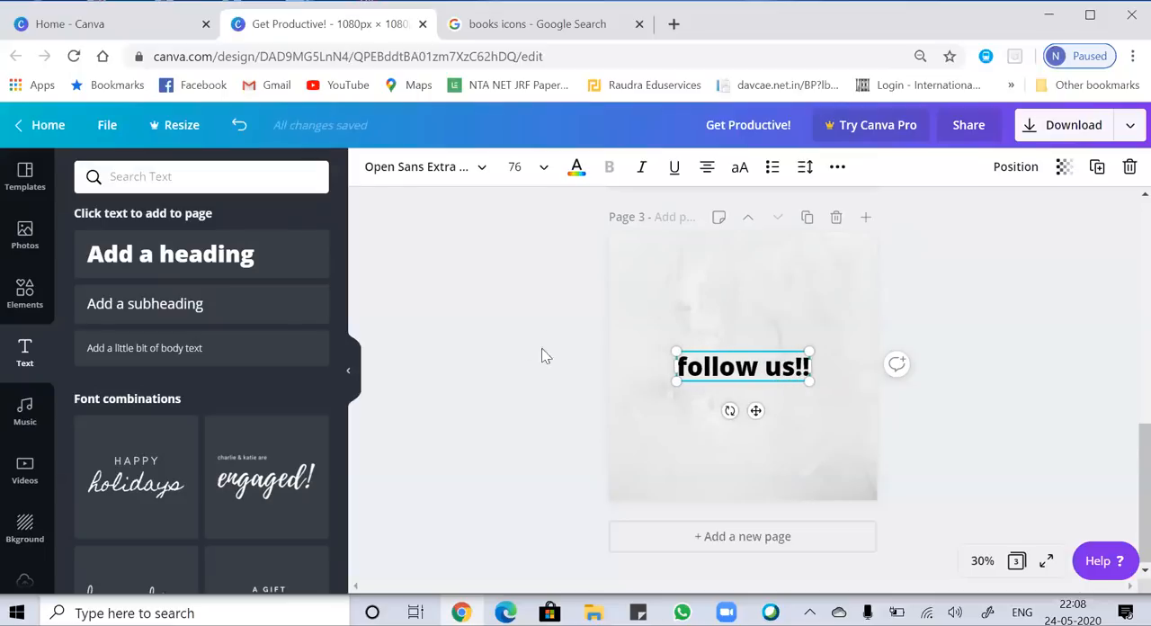
pyautogui.click(689, 372)
pyautogui.press('BackSpace')
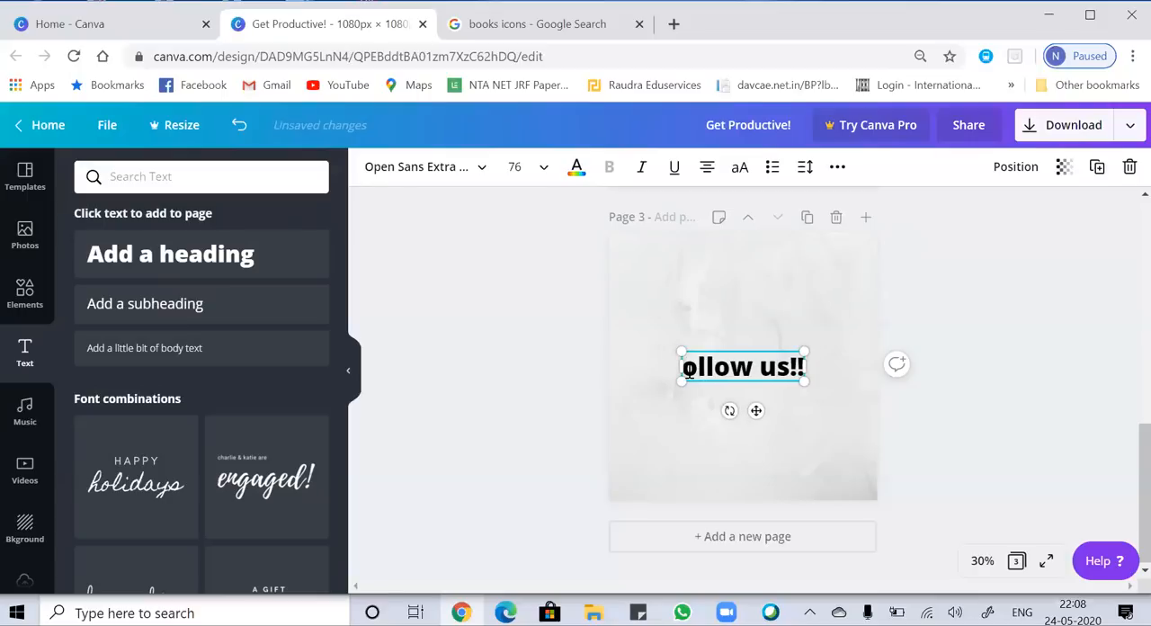
pyautogui.write('F')
pyautogui.moveTo(811, 385); pyautogui.dragTo(757, 327)
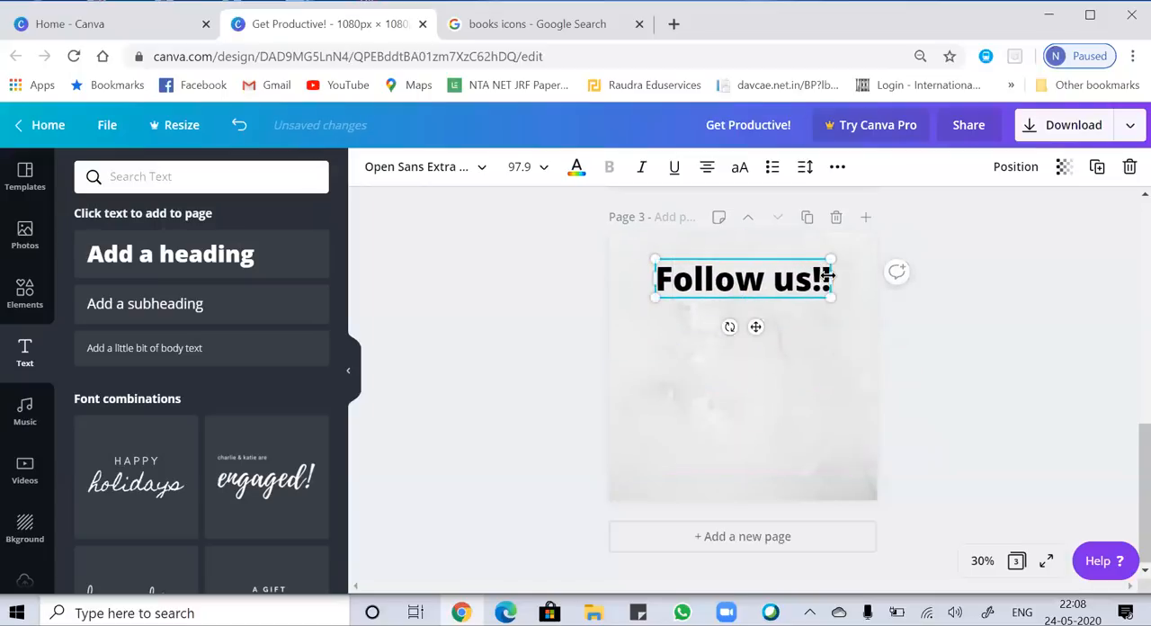
# Format the "Follow us!!" heading on page 3 in bold italic Alegreya.
pyautogui.moveTo(826, 276); pyautogui.dragTo(659, 279)
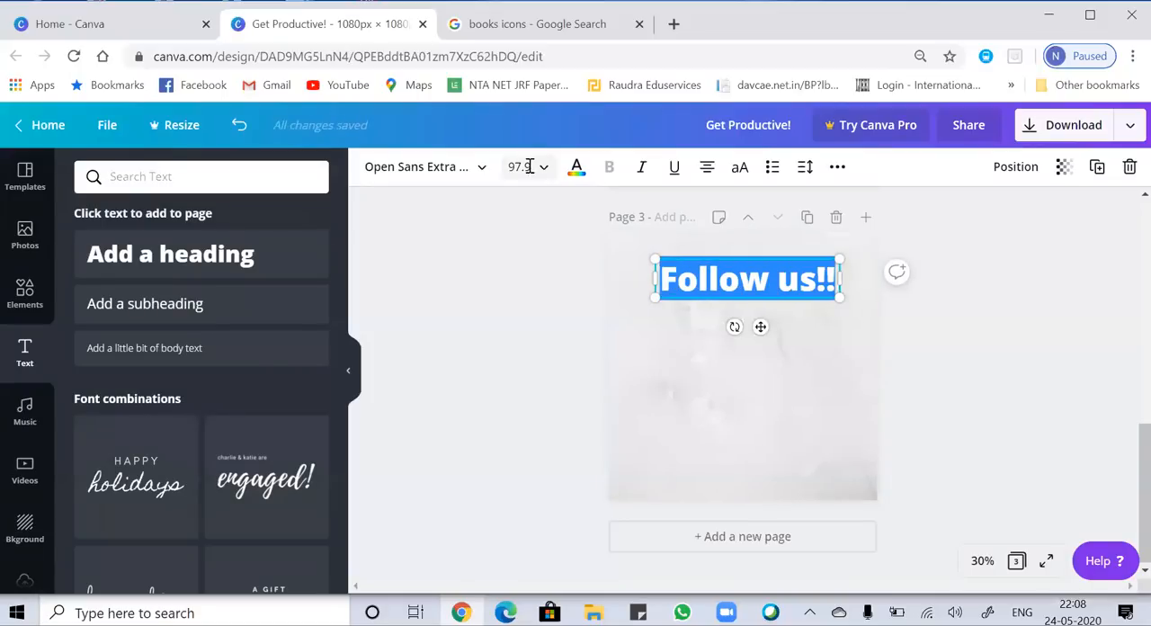
pyautogui.click(466, 170)
pyautogui.click(207, 306)
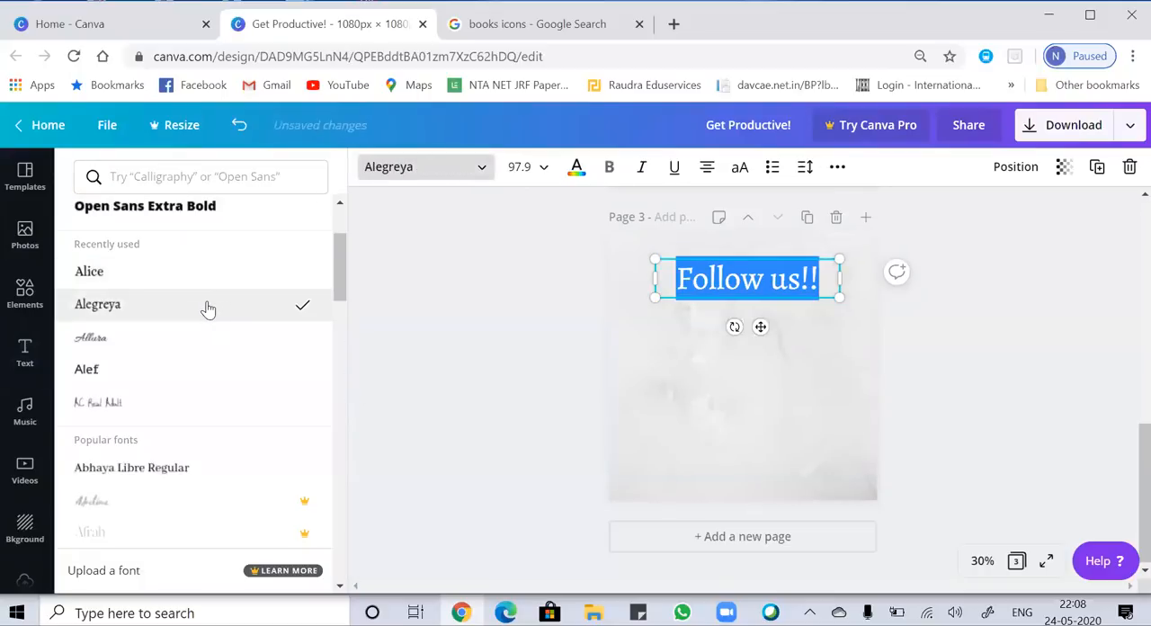
pyautogui.click(609, 168)
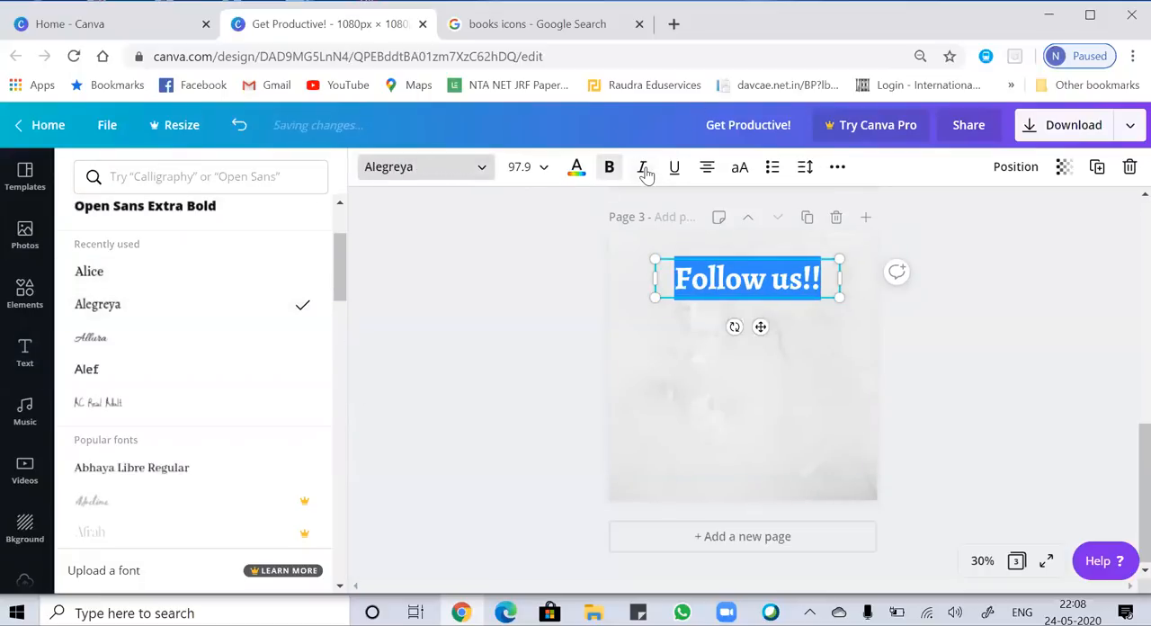
pyautogui.click(644, 170)
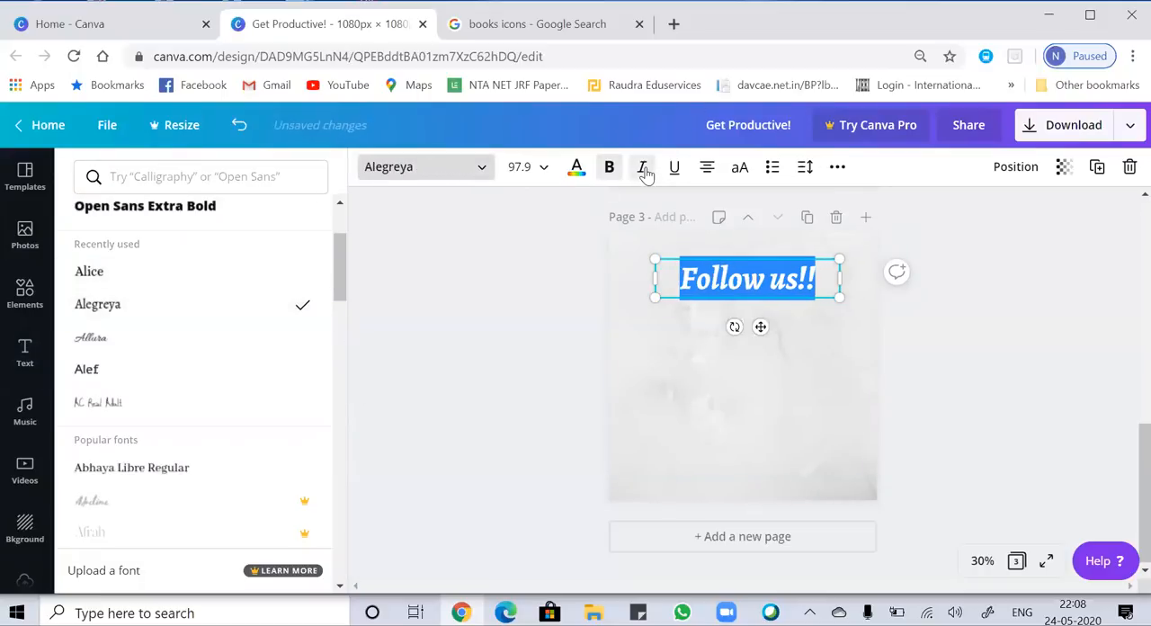
pyautogui.click(722, 379)
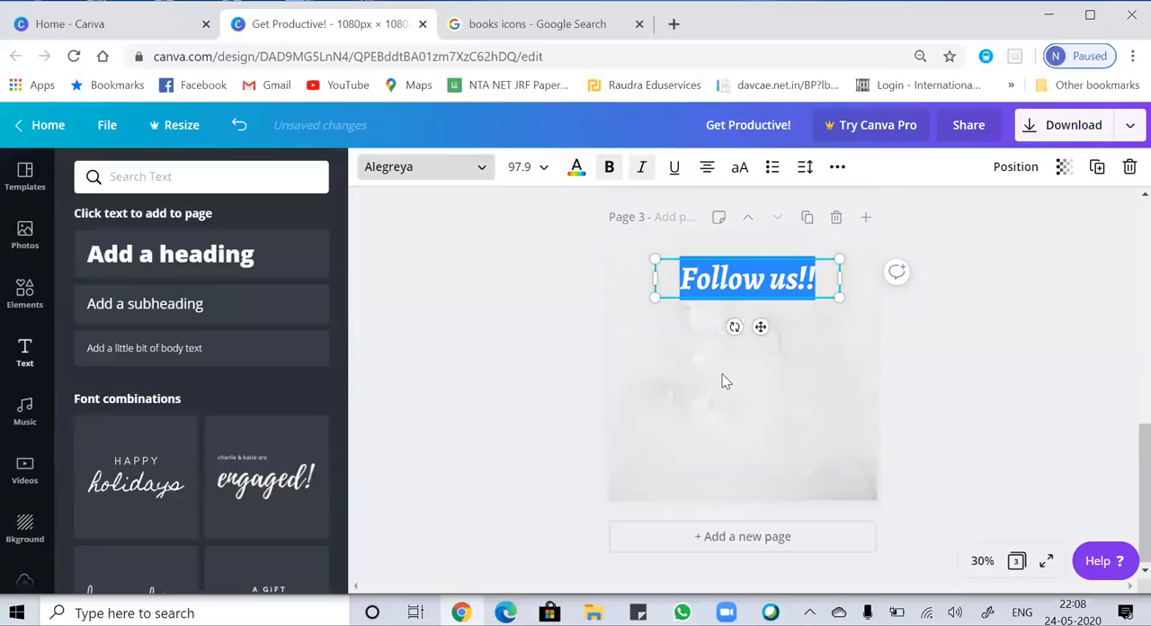
pyautogui.click(722, 381)
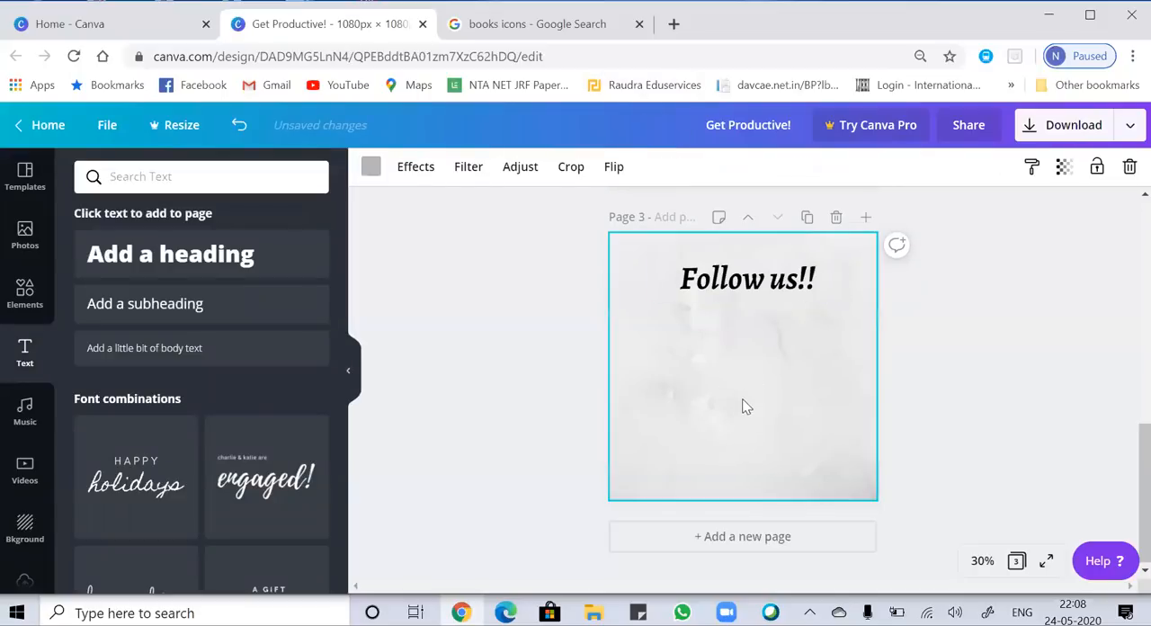
# Switch to Google and run an image search for "facebook icons".
pyautogui.click(519, 25)
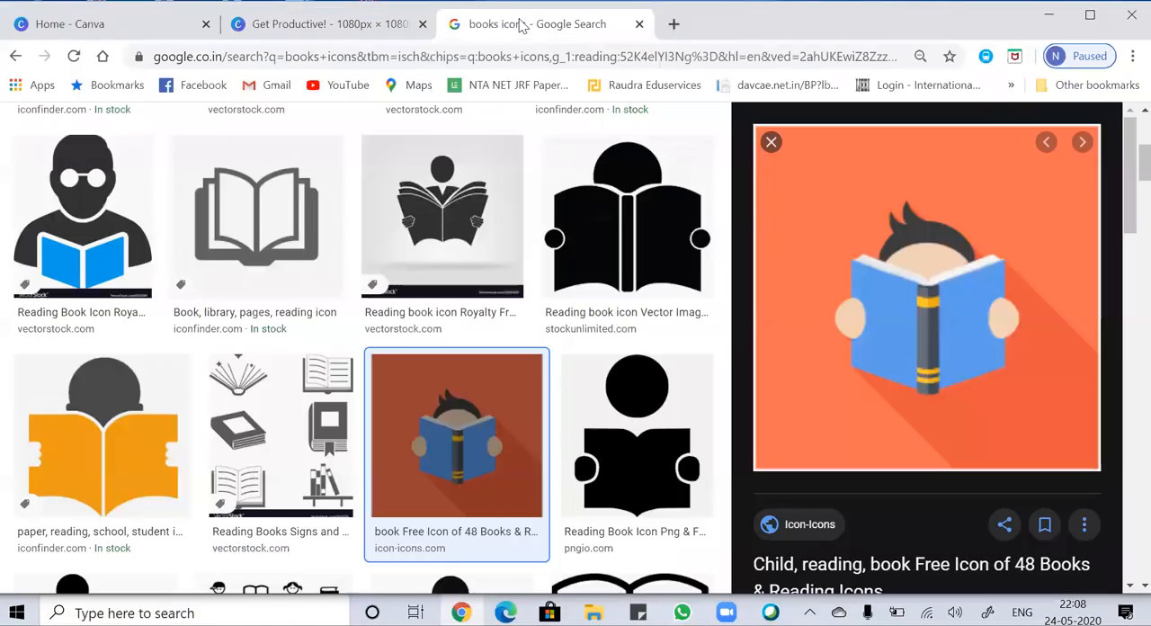
pyautogui.click(102, 56)
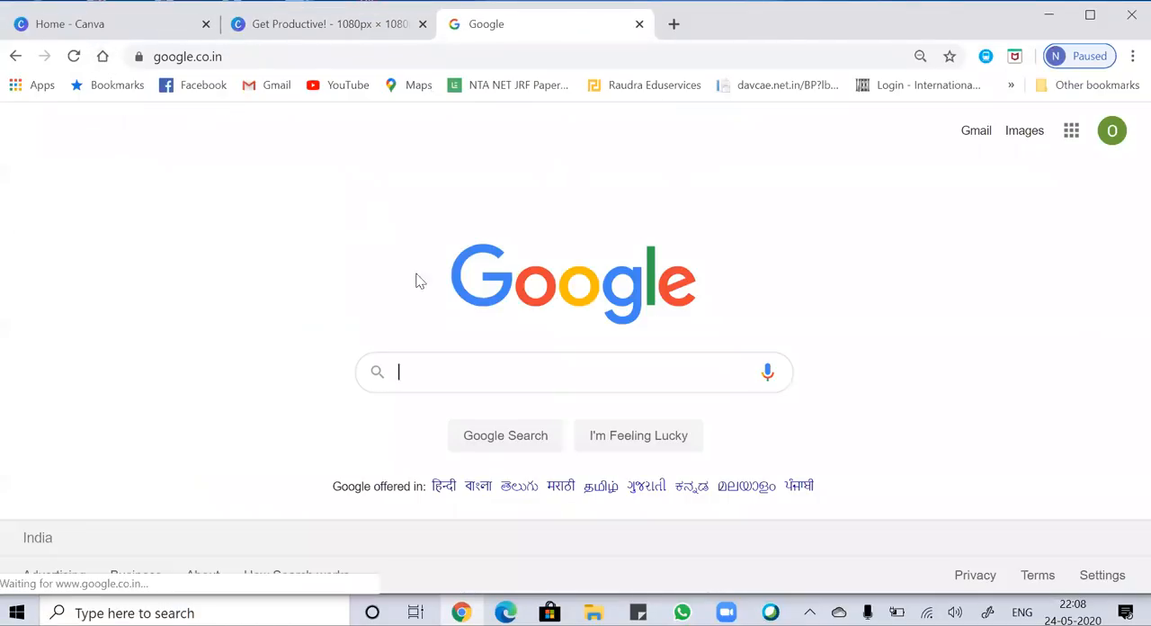
pyautogui.click(437, 376)
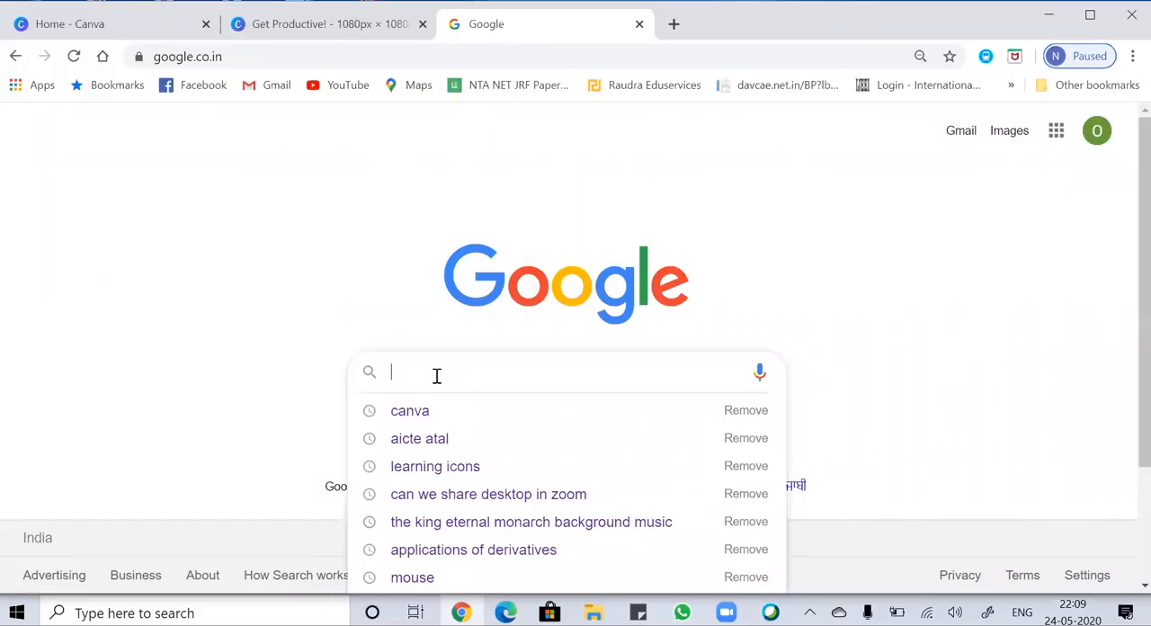
pyautogui.write('facebo')
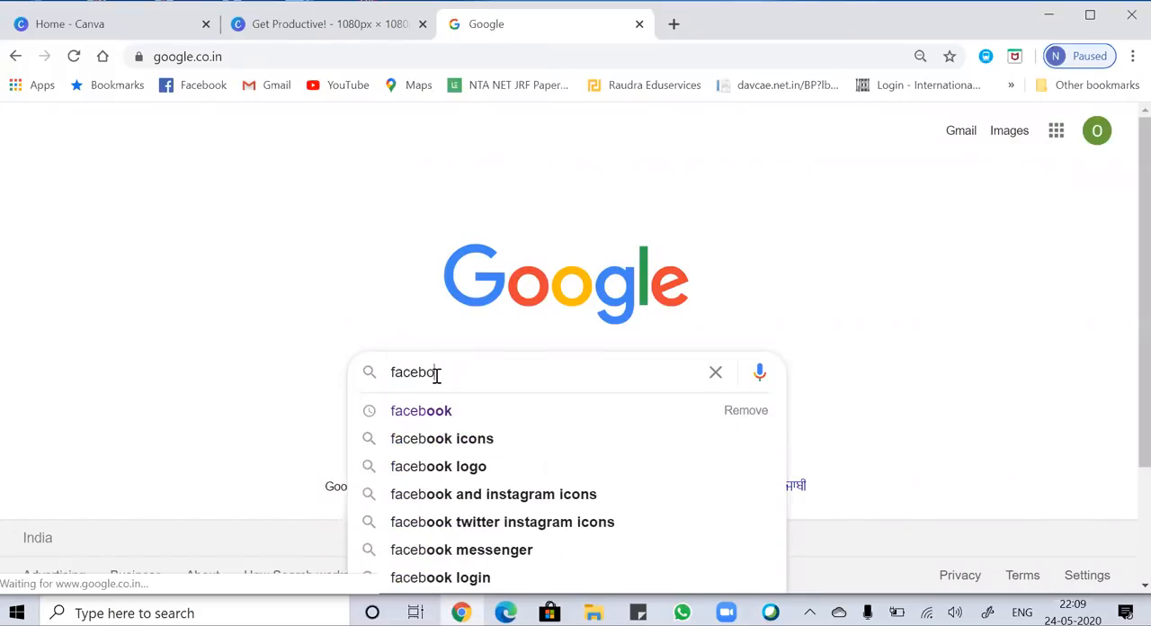
pyautogui.write('ojkk icons')
pyautogui.press('Return')
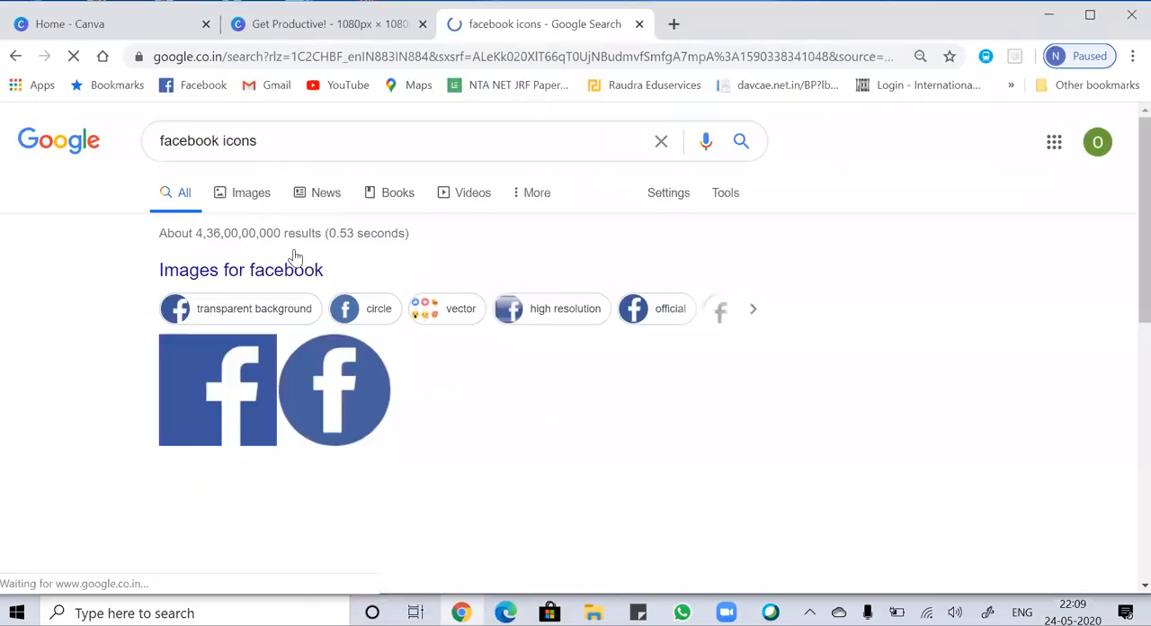
pyautogui.click(245, 193)
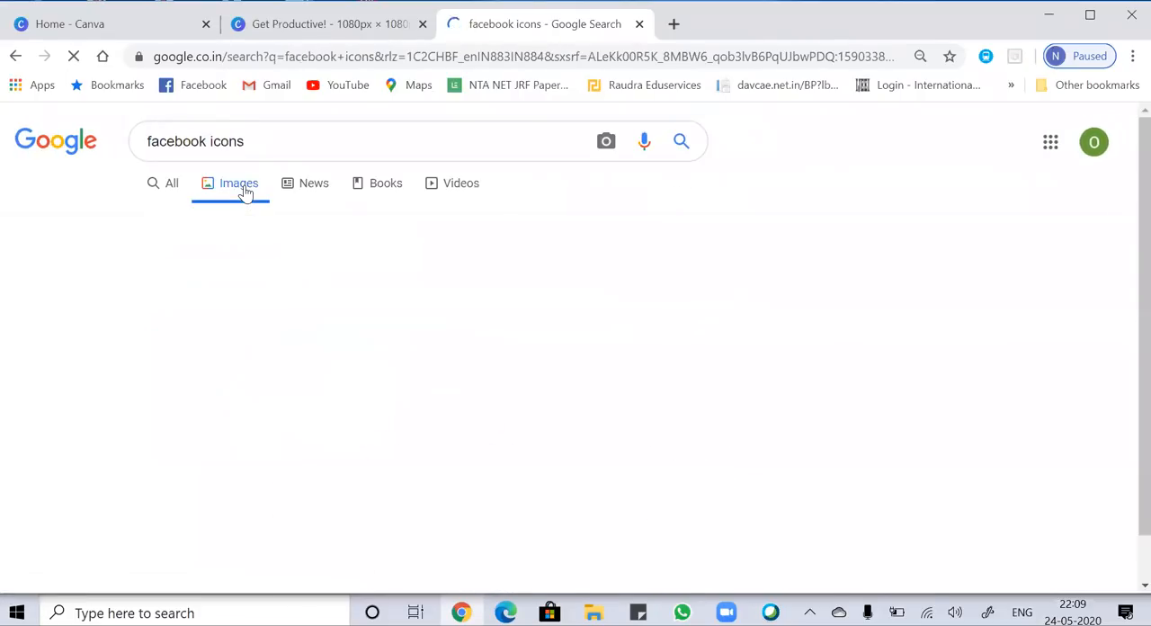
# Copy the blue square Facebook icon with rounded corners from the Iconfinder image result.
pyautogui.click(465, 336)
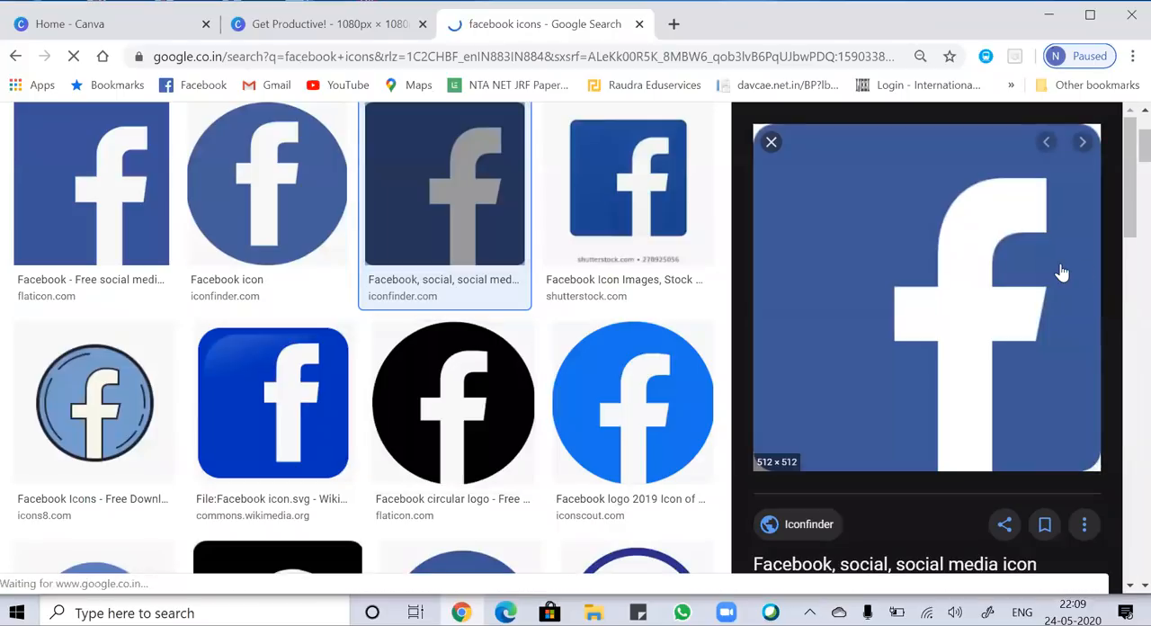
pyautogui.click(977, 243)
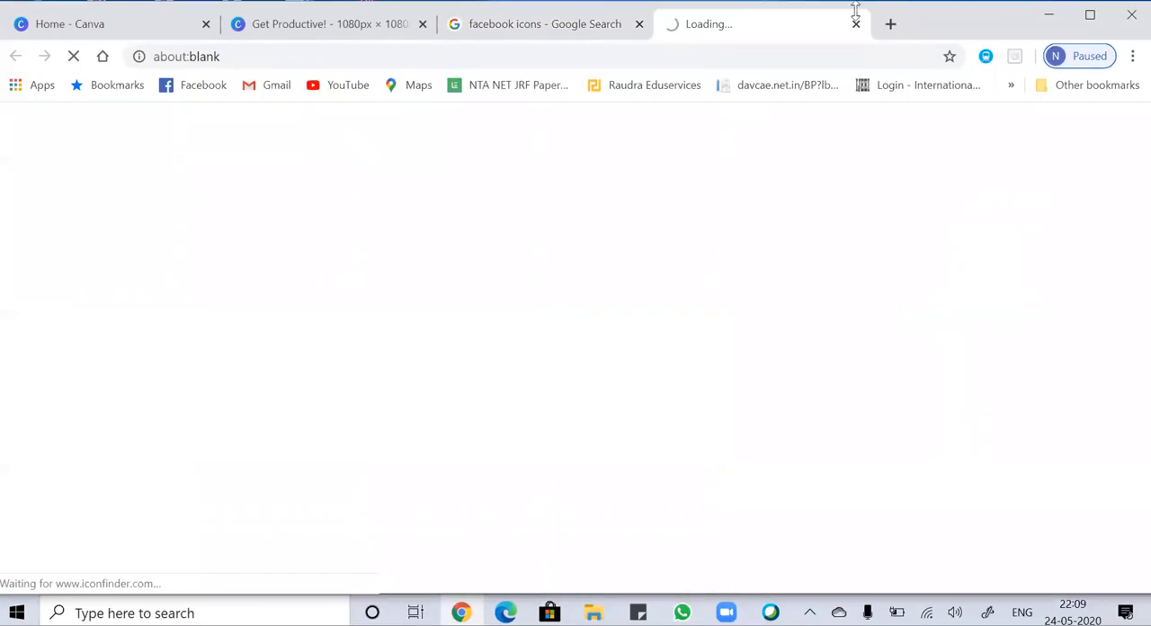
pyautogui.click(855, 23)
pyautogui.rightClick(961, 232)
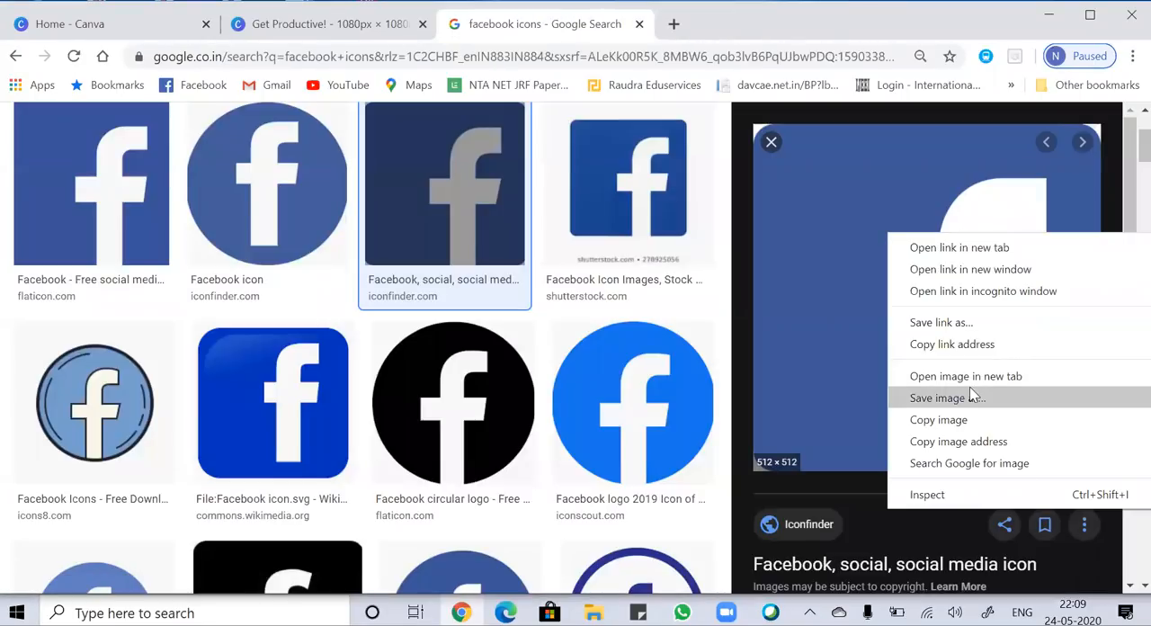
pyautogui.click(969, 423)
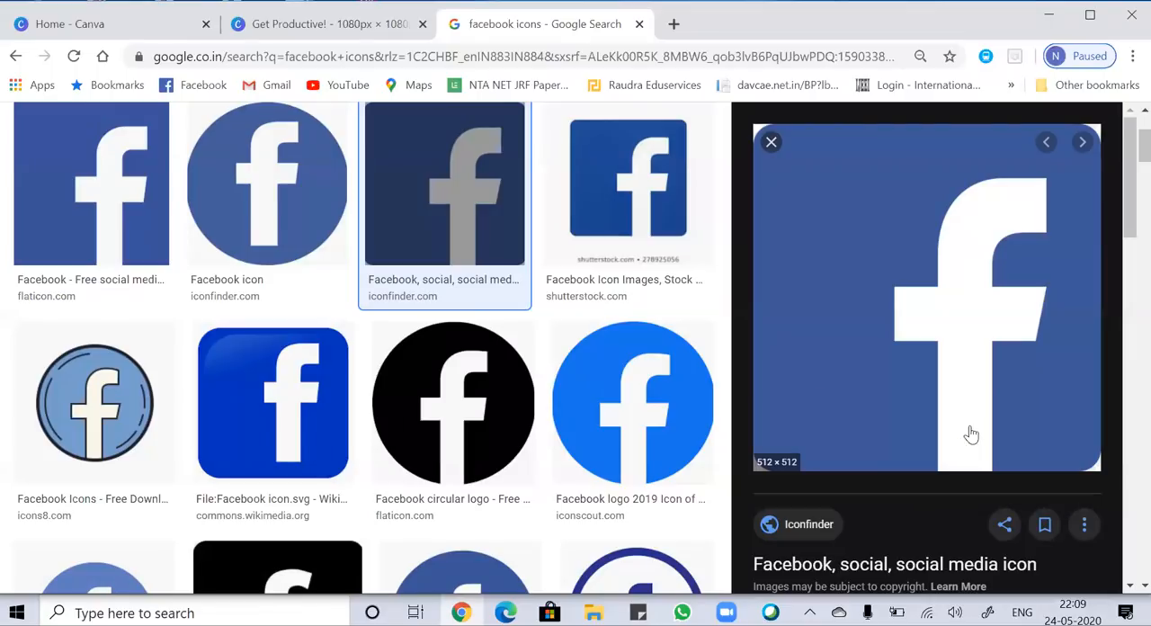
# Paste the Facebook icon onto page 3 in Canva, then shrink and position it just below the start of the heading.
pyautogui.click(312, 27)
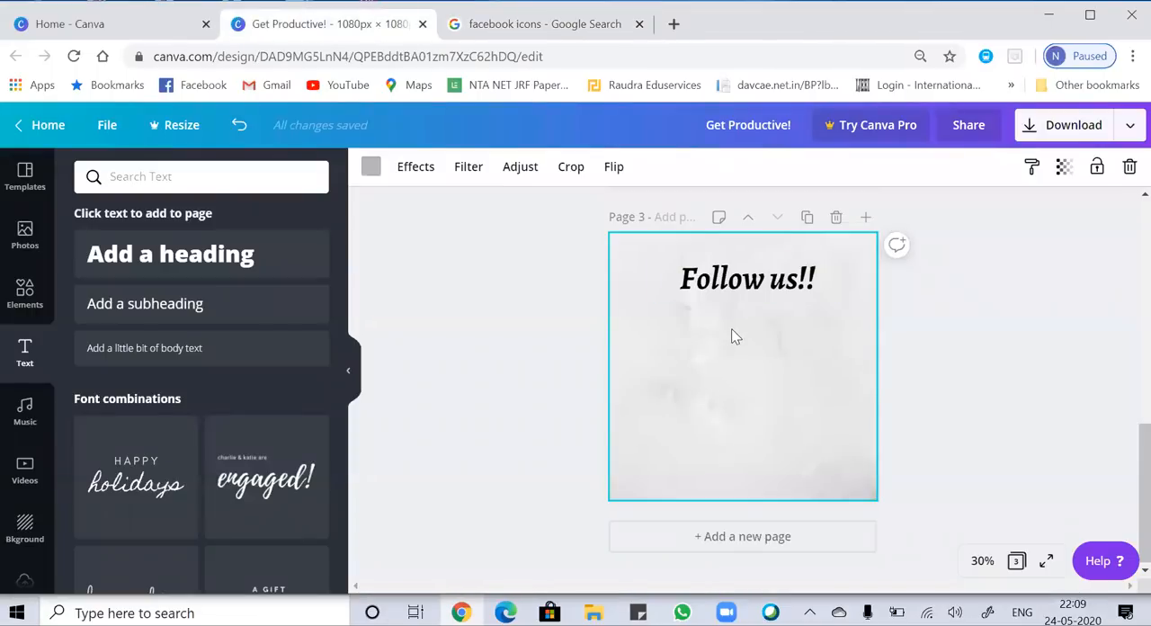
pyautogui.hotkey('ctrl', 'v')
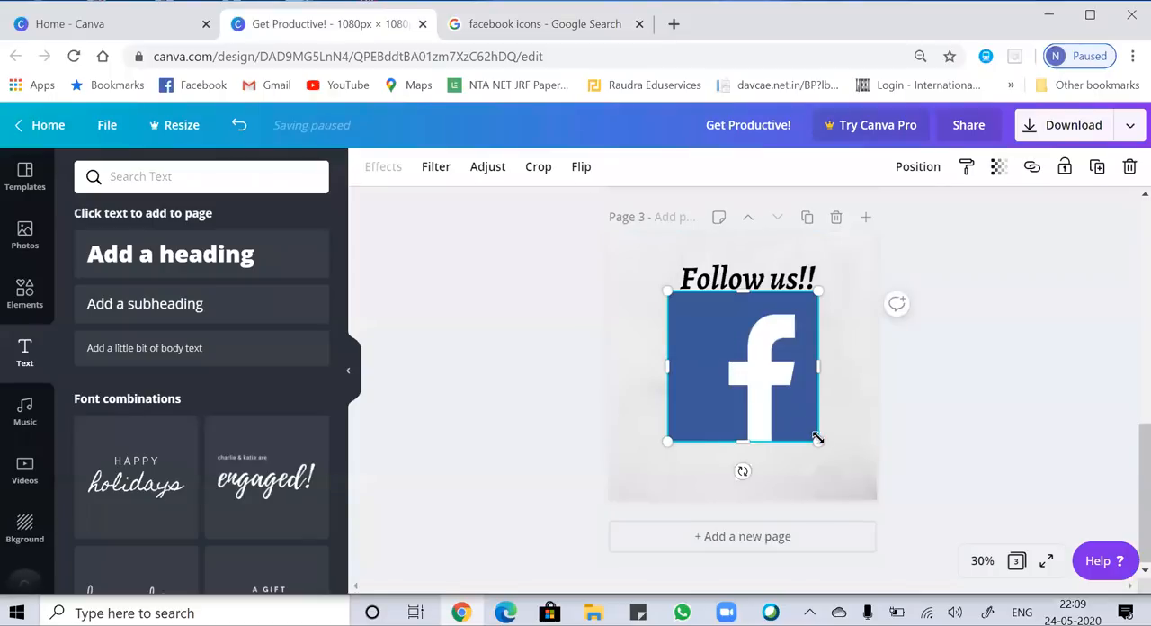
pyautogui.moveTo(818, 442); pyautogui.dragTo(698, 341)
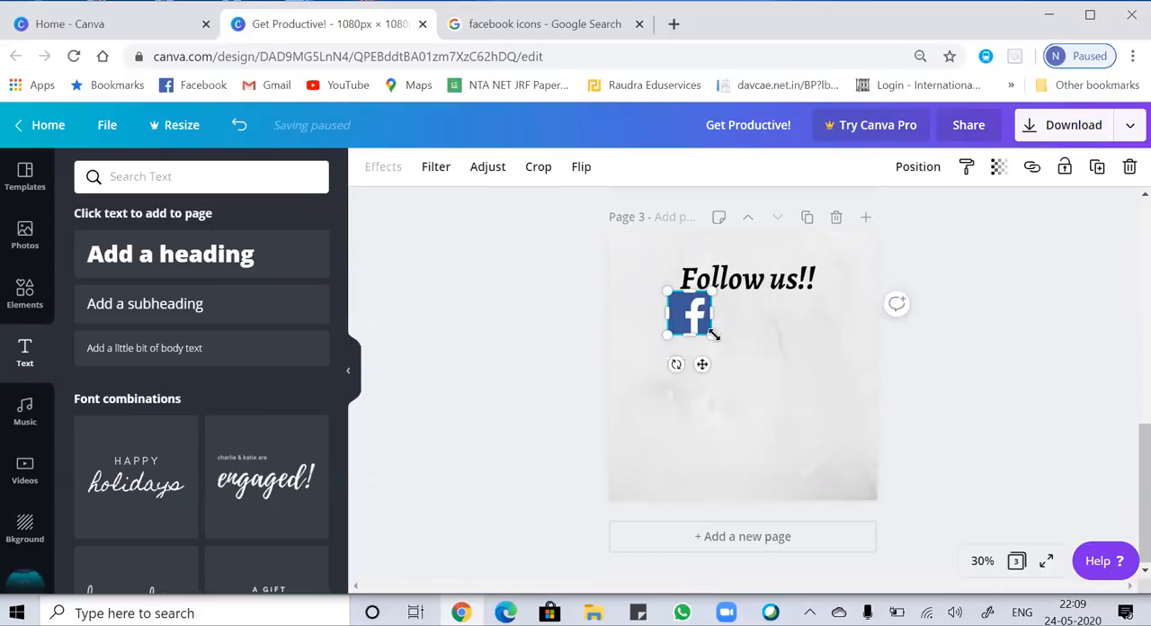
pyautogui.moveTo(703, 369); pyautogui.dragTo(704, 380)
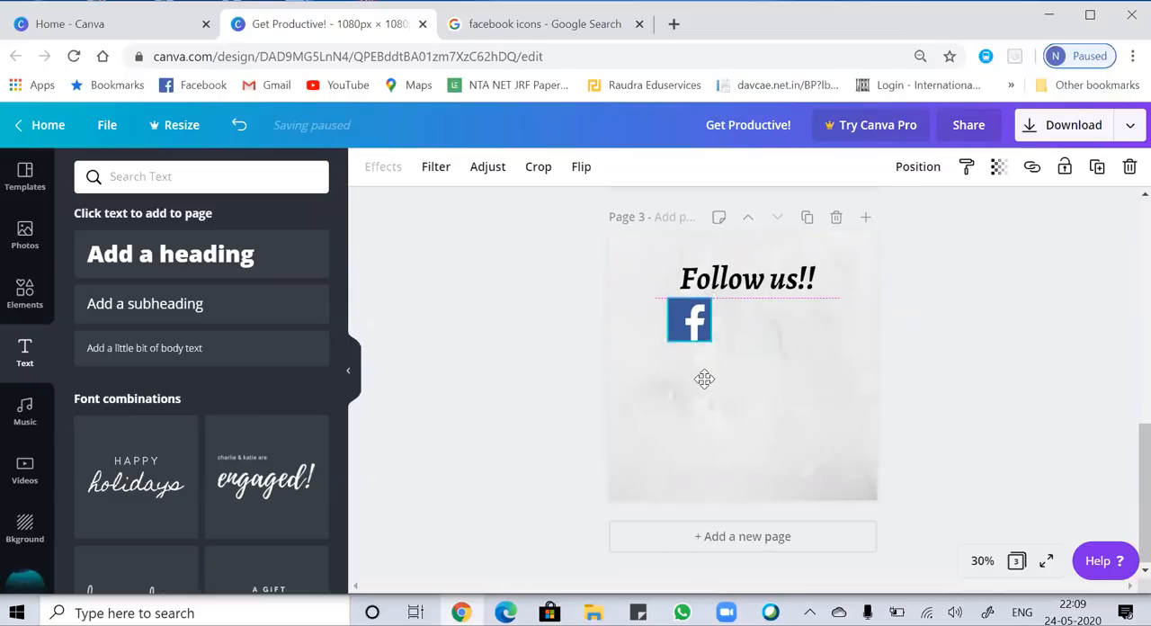
pyautogui.click(789, 386)
# Switch back to Google Images and search for "instagram icons".
pyautogui.click(513, 24)
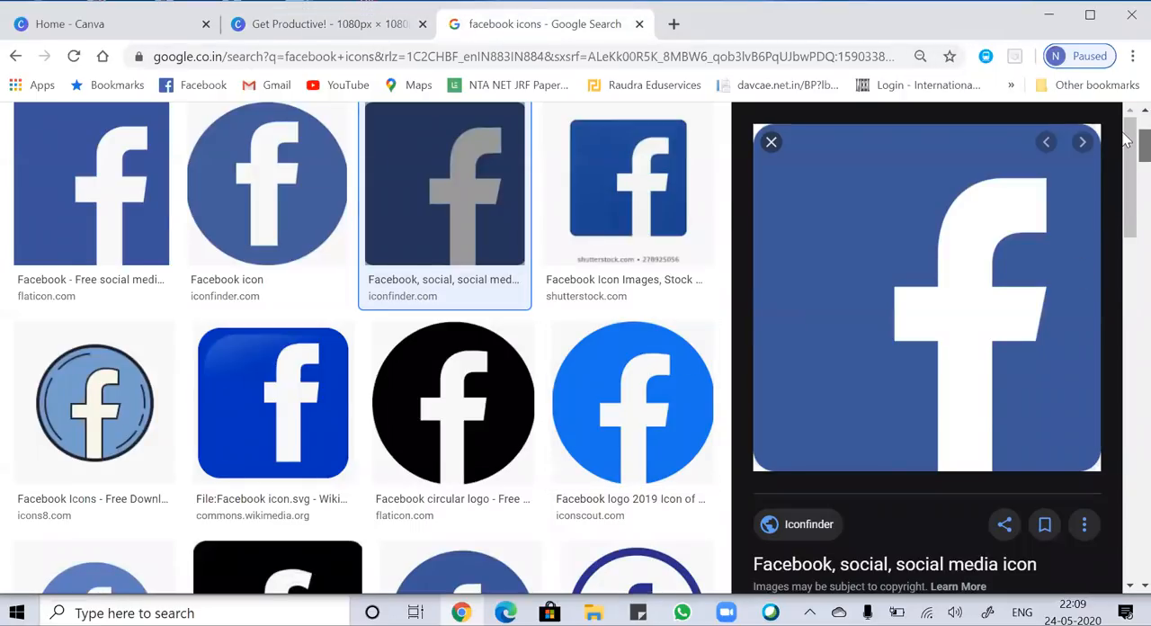
pyautogui.scroll(2, 1126, 139)
pyautogui.click(212, 144)
pyautogui.press('BackSpace')
pyautogui.press('BackSpace')
pyautogui.press('BackSpace')
pyautogui.press('BackSpace')
pyautogui.press('BackSpace')
pyautogui.press('BackSpace')
pyautogui.press('BackSpace')
pyautogui.press('BackSpace')
pyautogui.press('BackSpace')
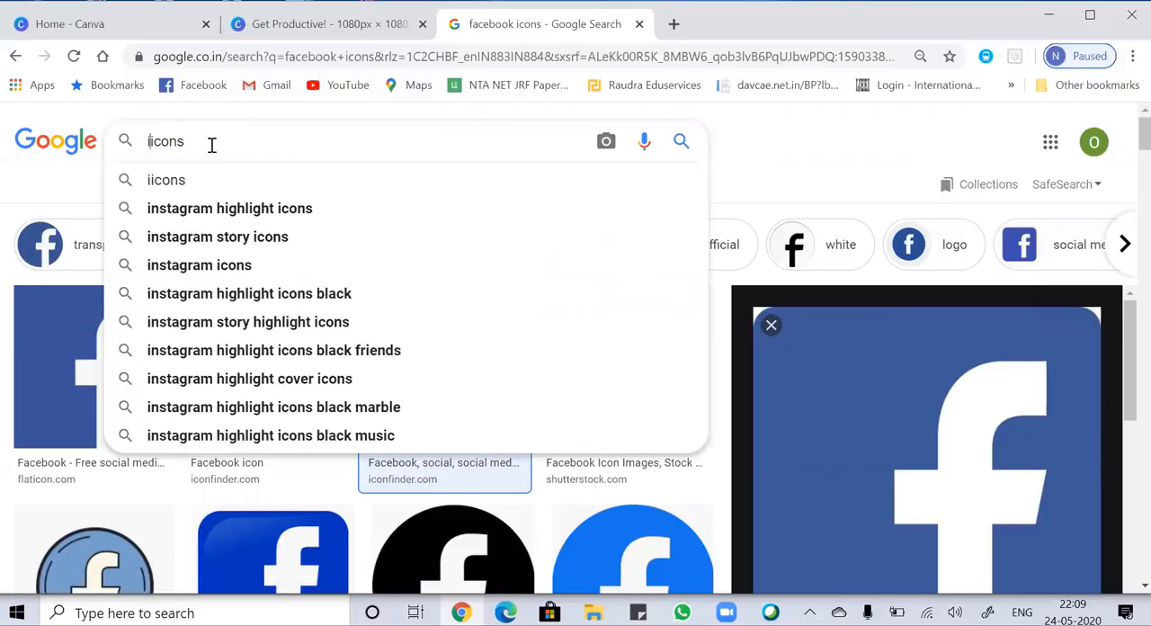
pyautogui.write('instagram')
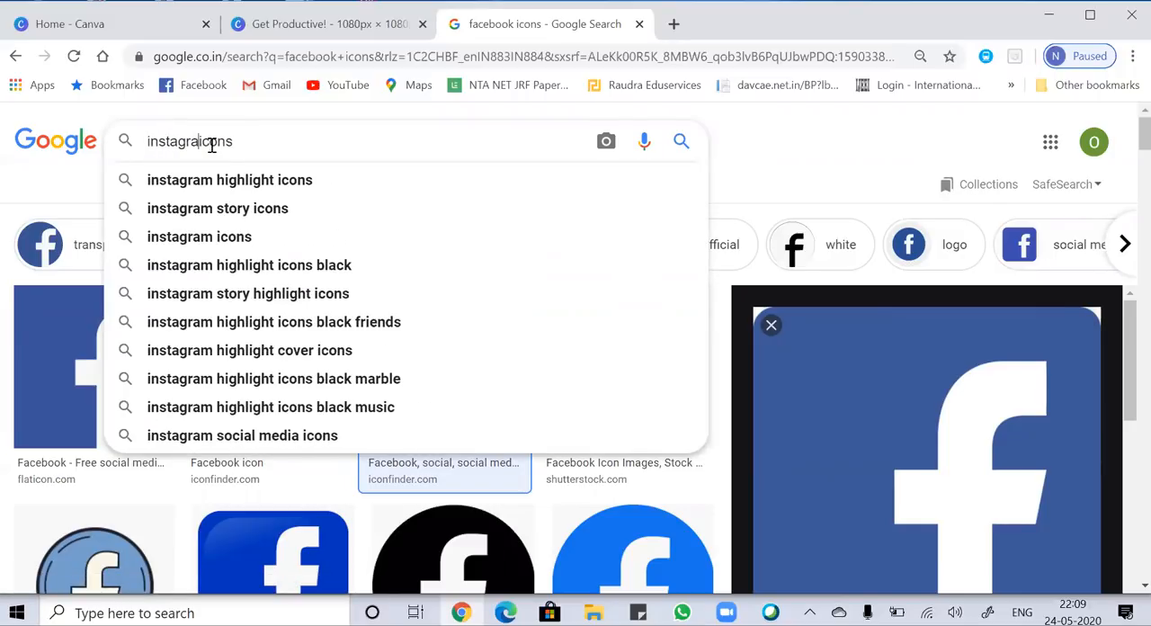
pyautogui.press('Return')
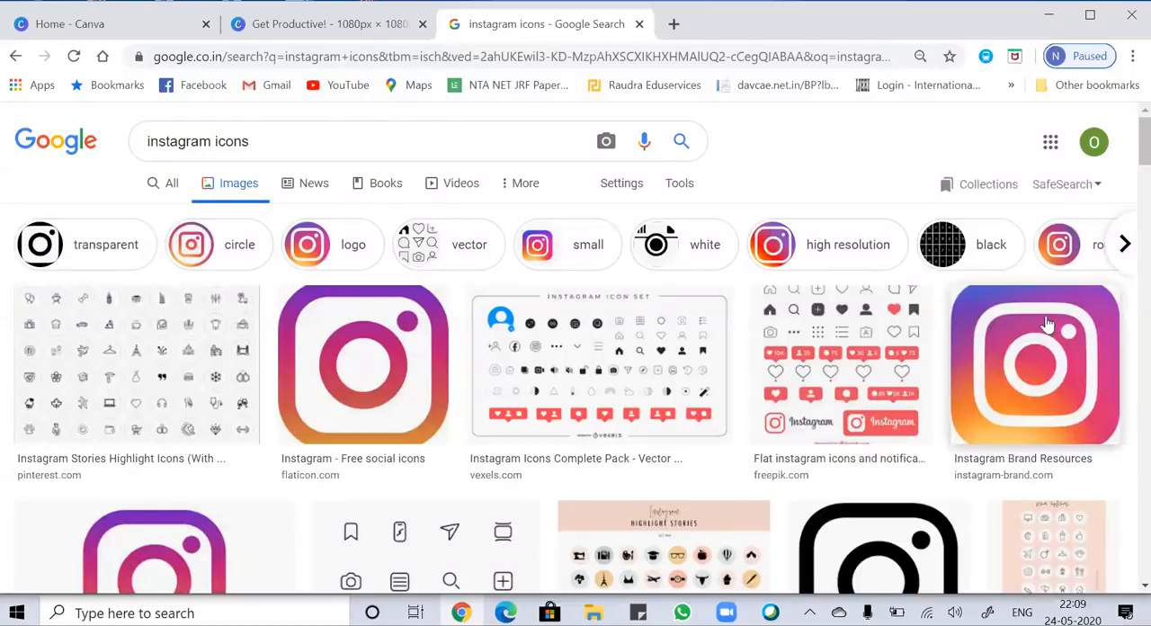
# Copy the gradient Instagram icon from the Instagram Brand Resources result and return to the Canva design.
pyautogui.click(1048, 351)
pyautogui.rightClick(929, 231)
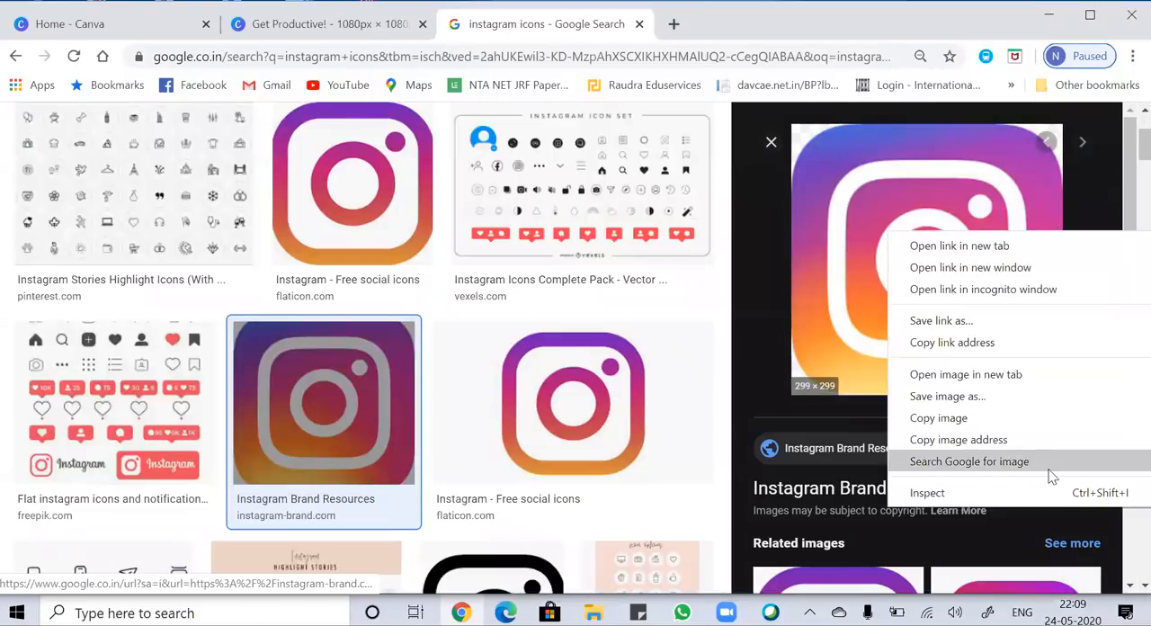
pyautogui.click(1014, 411)
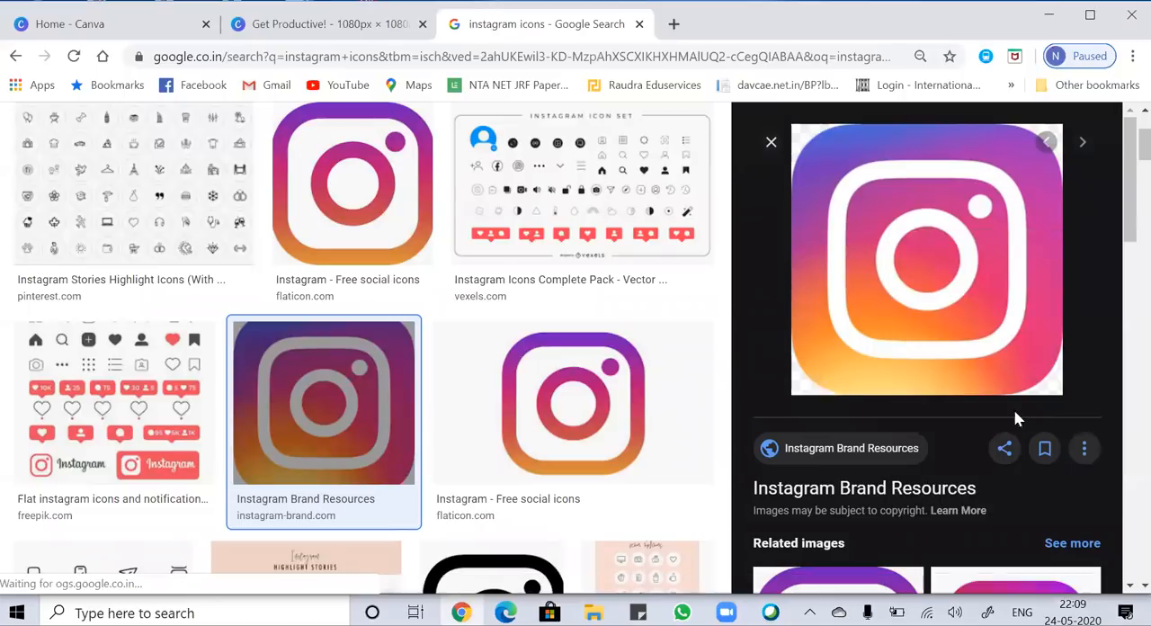
pyautogui.click(330, 27)
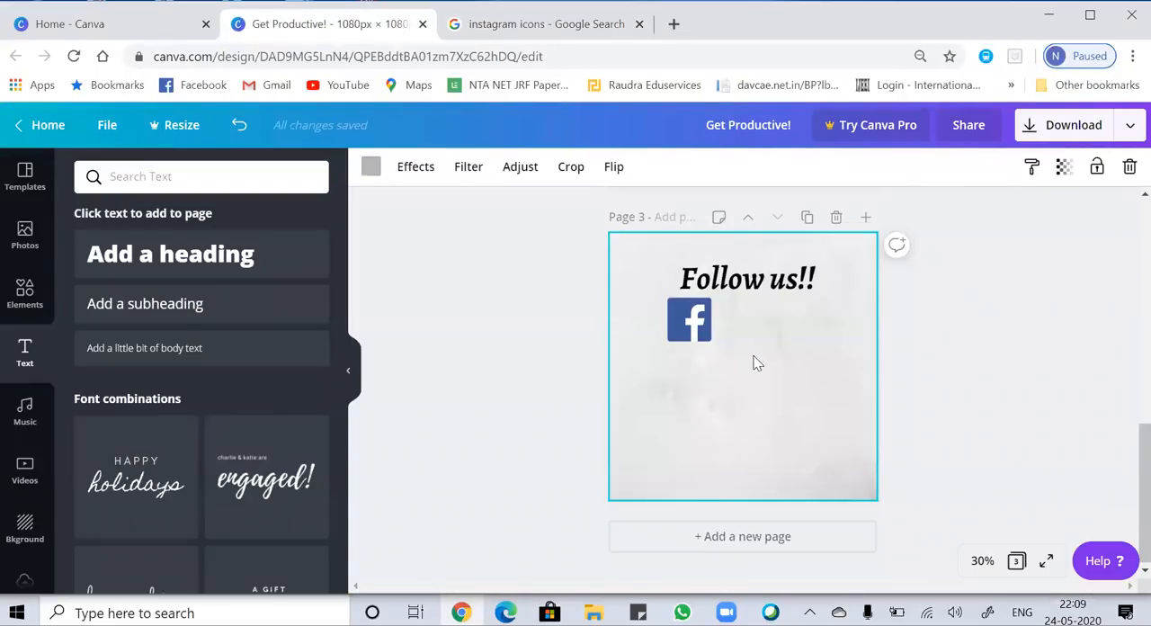
# Paste the Instagram icon onto page 3, shrink it to the Facebook icon's size, and align it beside that icon under the heading's end.
pyautogui.hotkey('ctrl', 'v')
pyautogui.moveTo(811, 302); pyautogui.dragTo(733, 385)
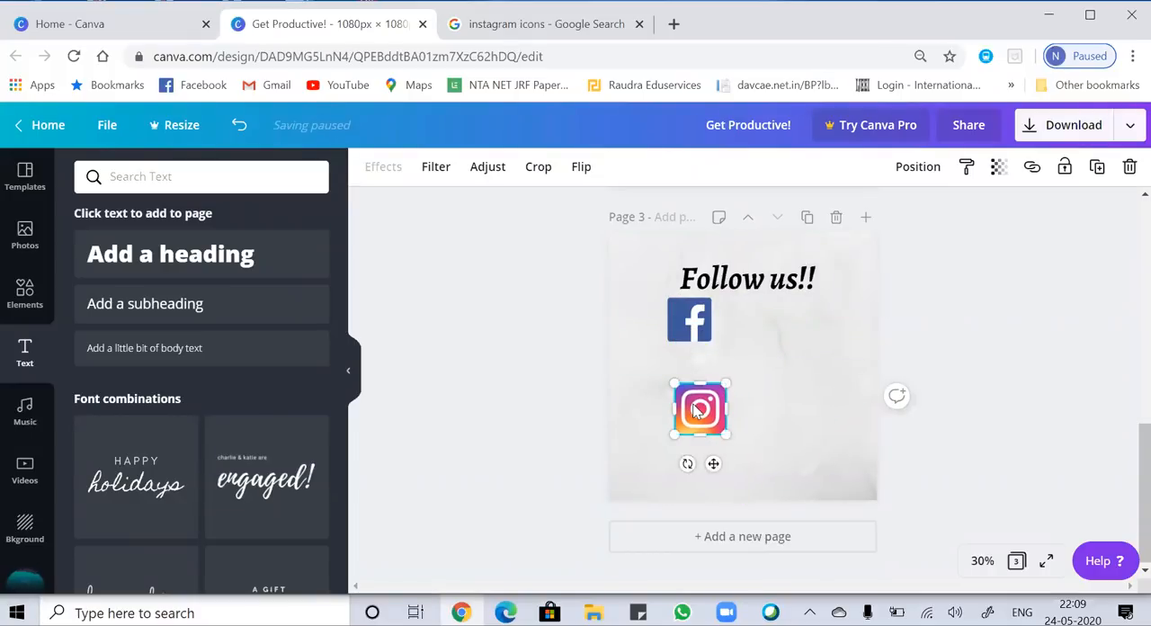
pyautogui.moveTo(713, 463); pyautogui.dragTo(785, 372)
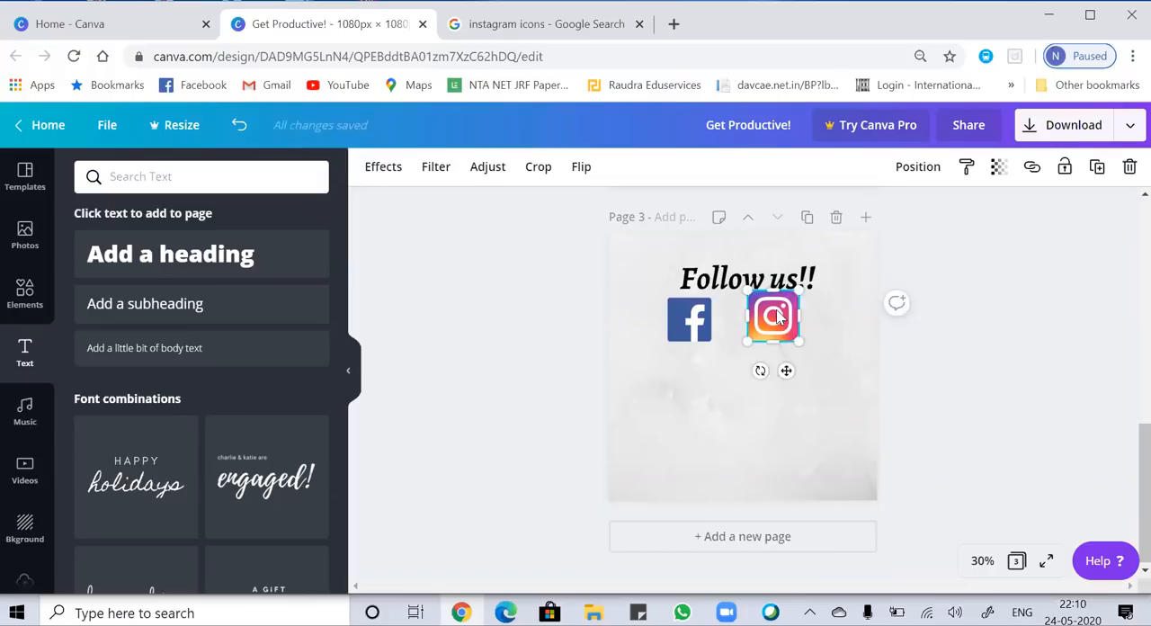
pyautogui.moveTo(795, 295); pyautogui.dragTo(789, 300)
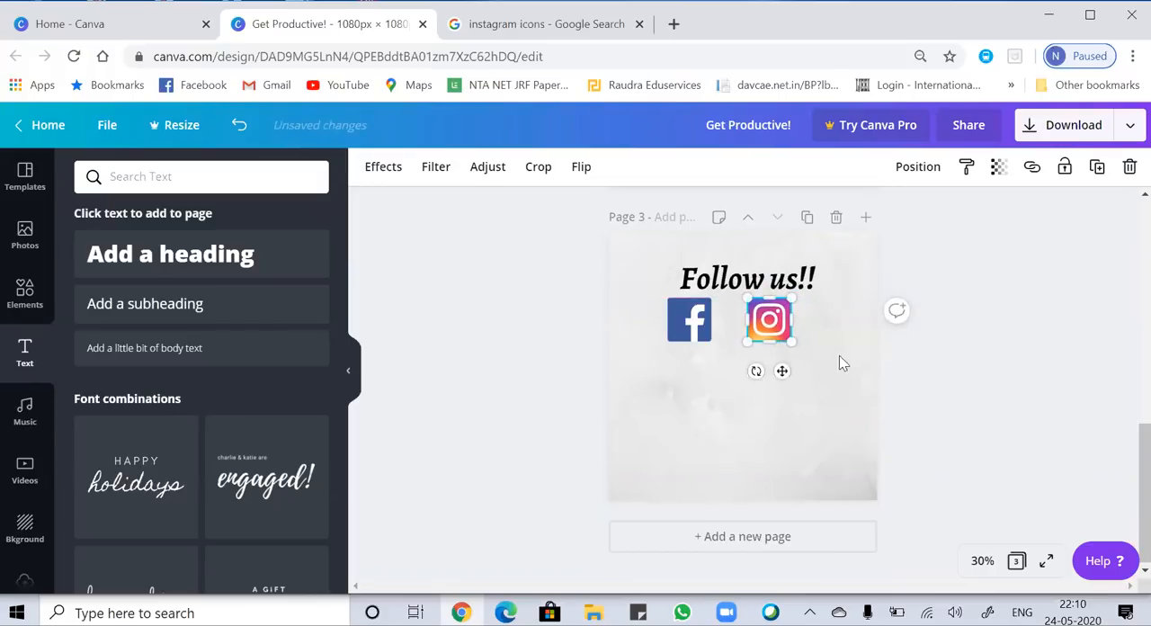
pyautogui.click(832, 360)
pyautogui.click(753, 316)
pyautogui.moveTo(754, 317); pyautogui.dragTo(775, 313)
pyautogui.click(680, 396)
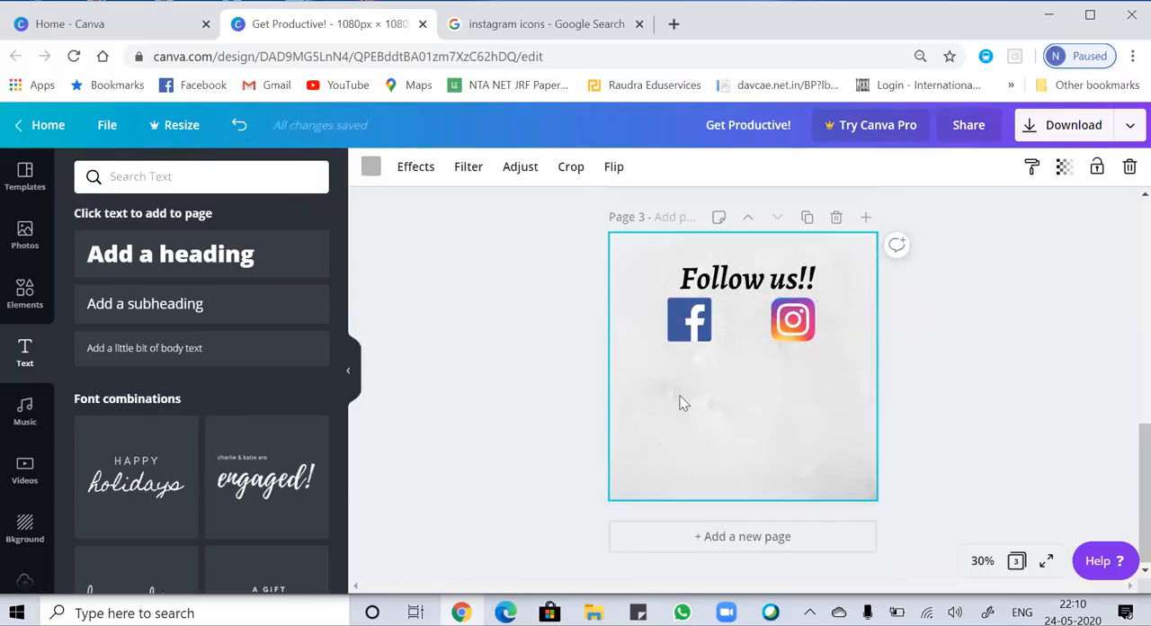
# Add a subheading text box below the icons, then search Google for odd-partikle.com and open the Odd-Partikle website.
pyautogui.click(152, 306)
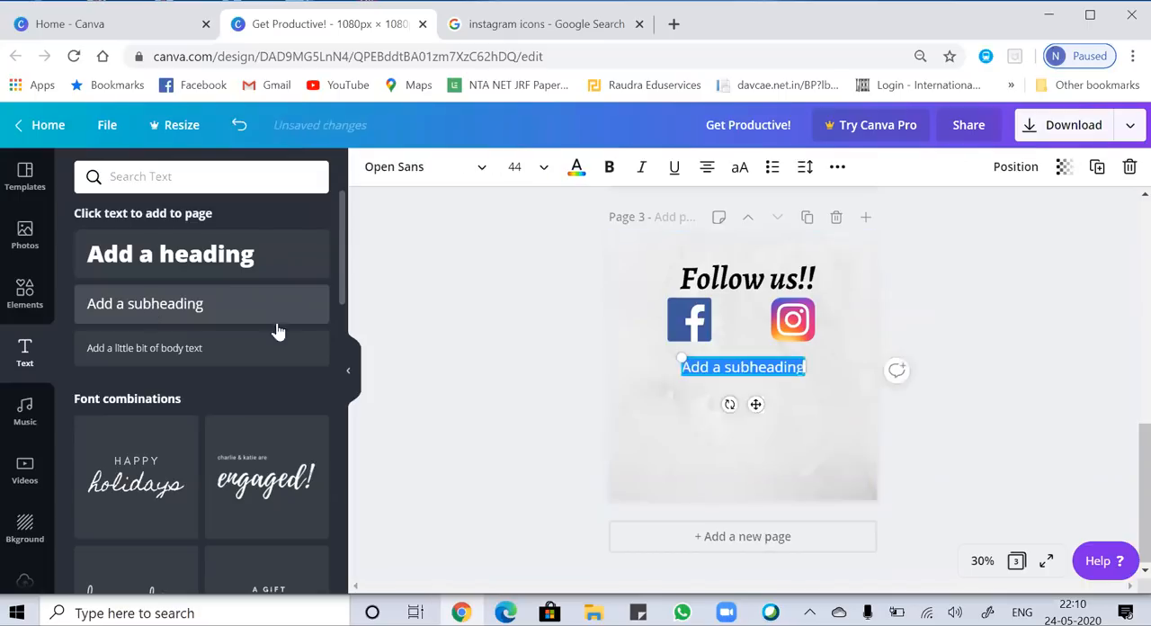
pyautogui.click(591, 27)
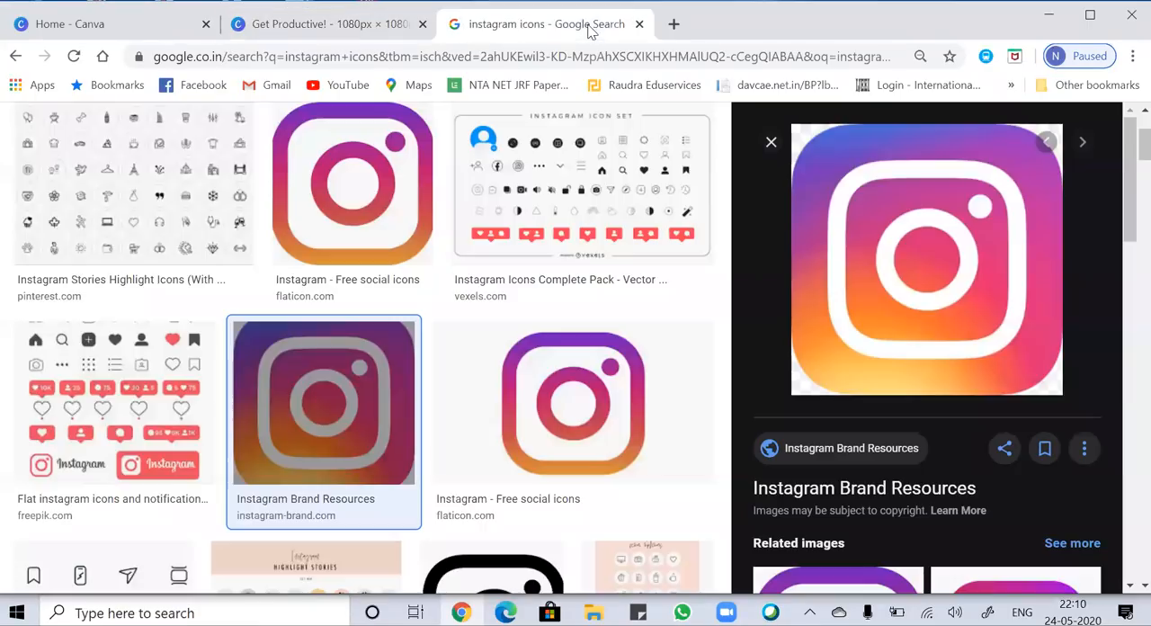
pyautogui.click(104, 58)
pyautogui.click(436, 368)
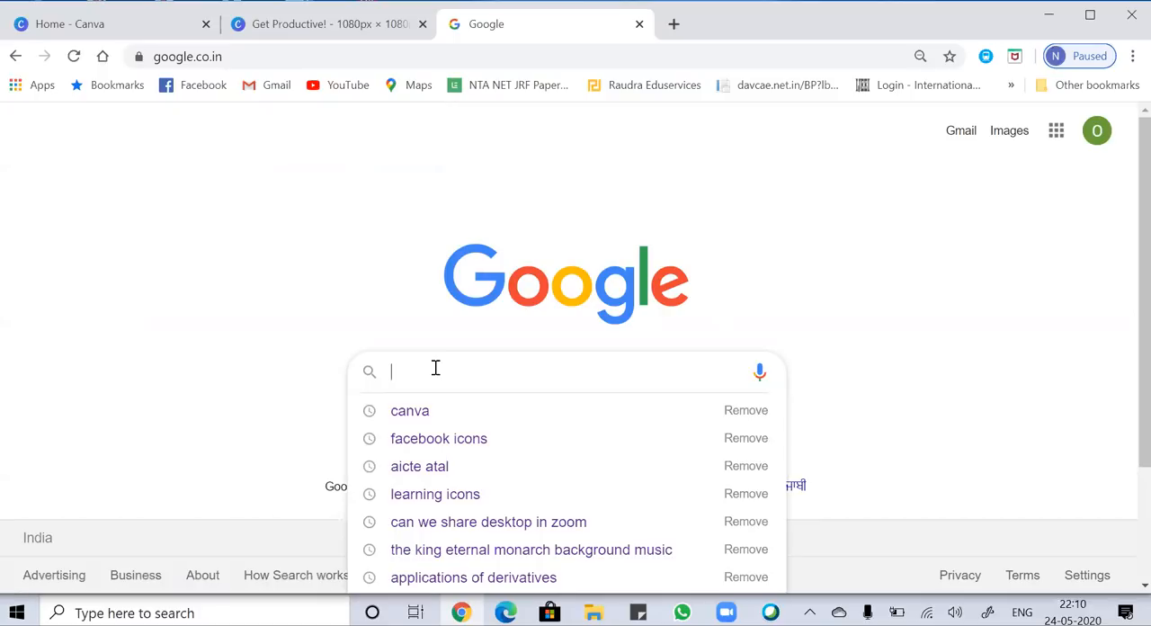
pyautogui.write('odd')
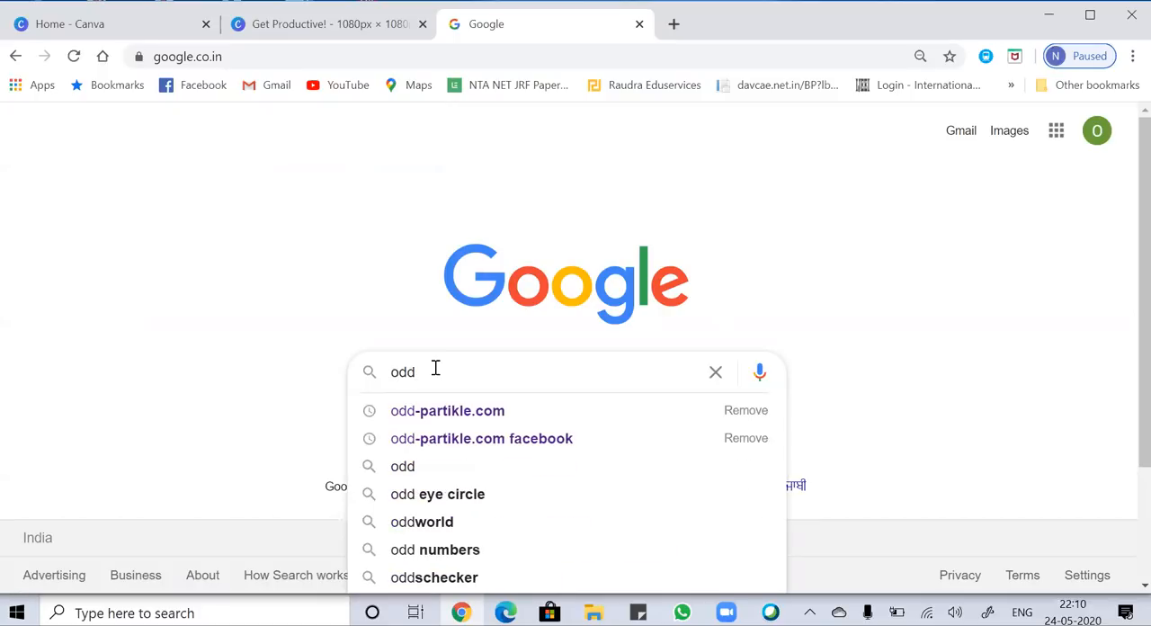
pyautogui.press('Down')
pyautogui.press('Return')
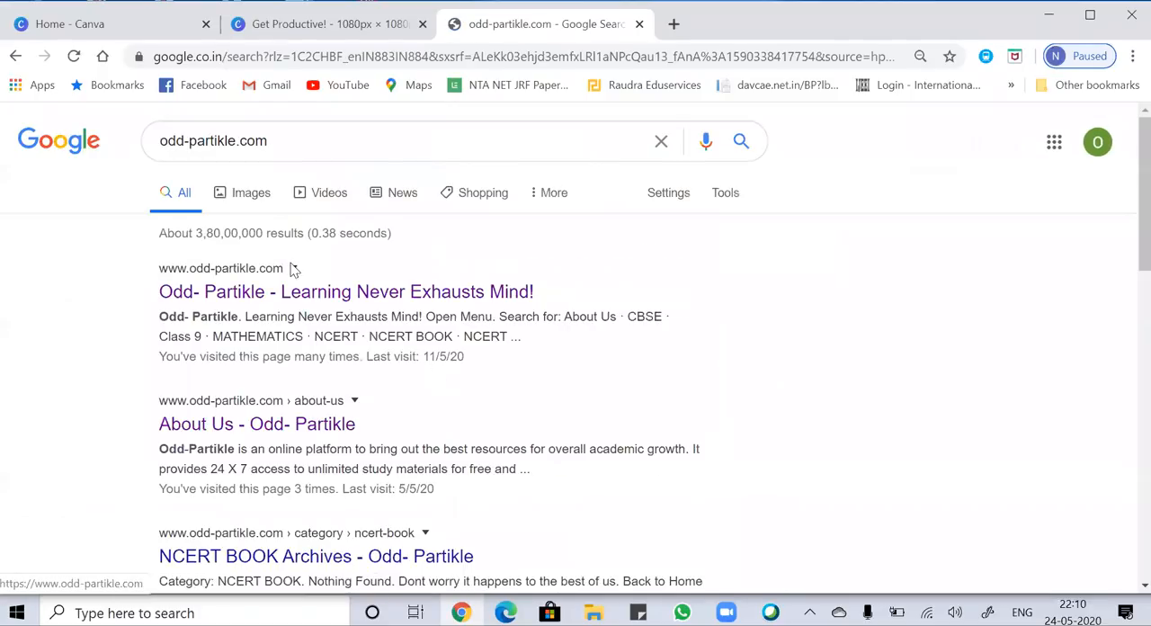
pyautogui.click(302, 302)
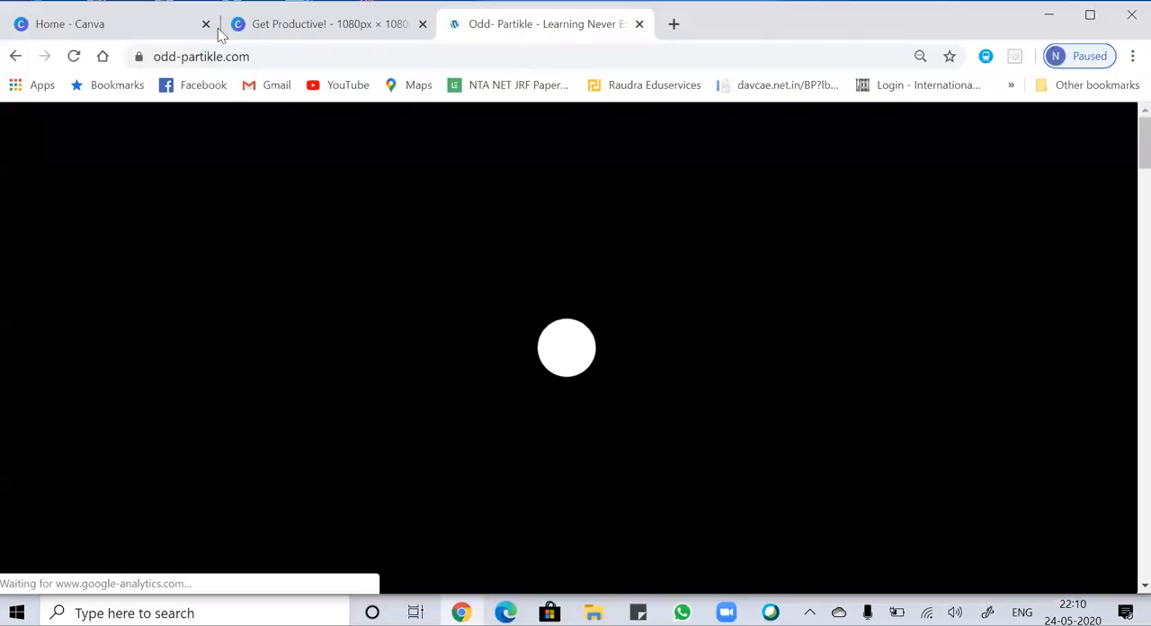
# Copy the website's full address, paste it into the page 3 subheading in Canva, and start a new line below it.
pyautogui.click(278, 56)
pyautogui.click(278, 55)
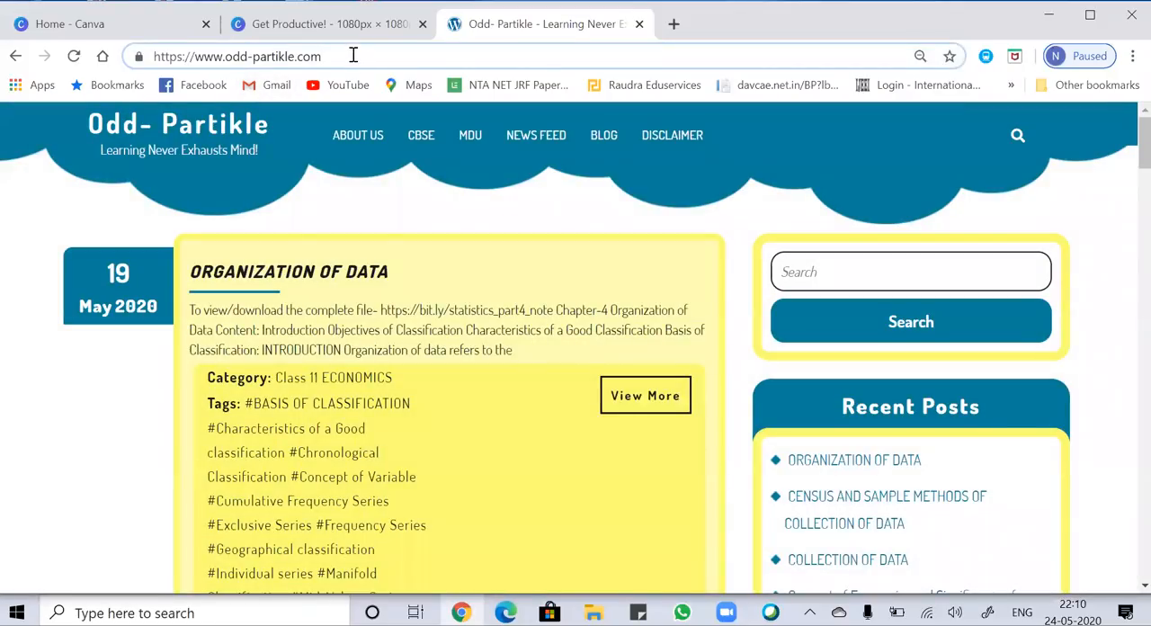
pyautogui.tripleClick(353, 55)
pyautogui.hotkey('ctrl', 'c')
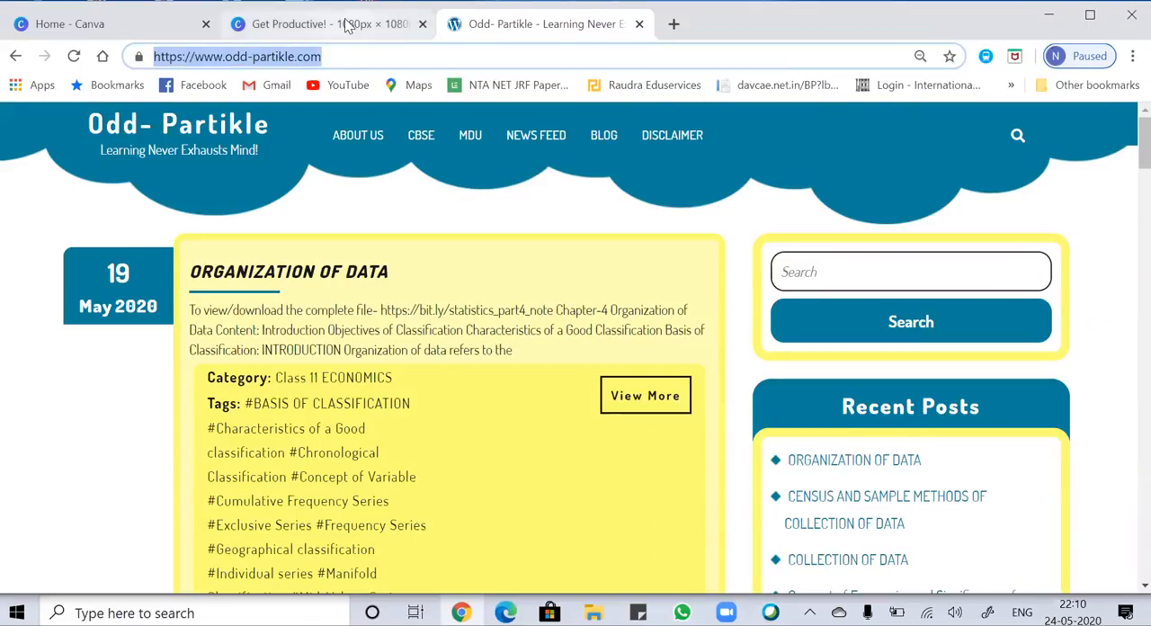
pyautogui.click(347, 23)
pyautogui.hotkey('ctrl', 'v')
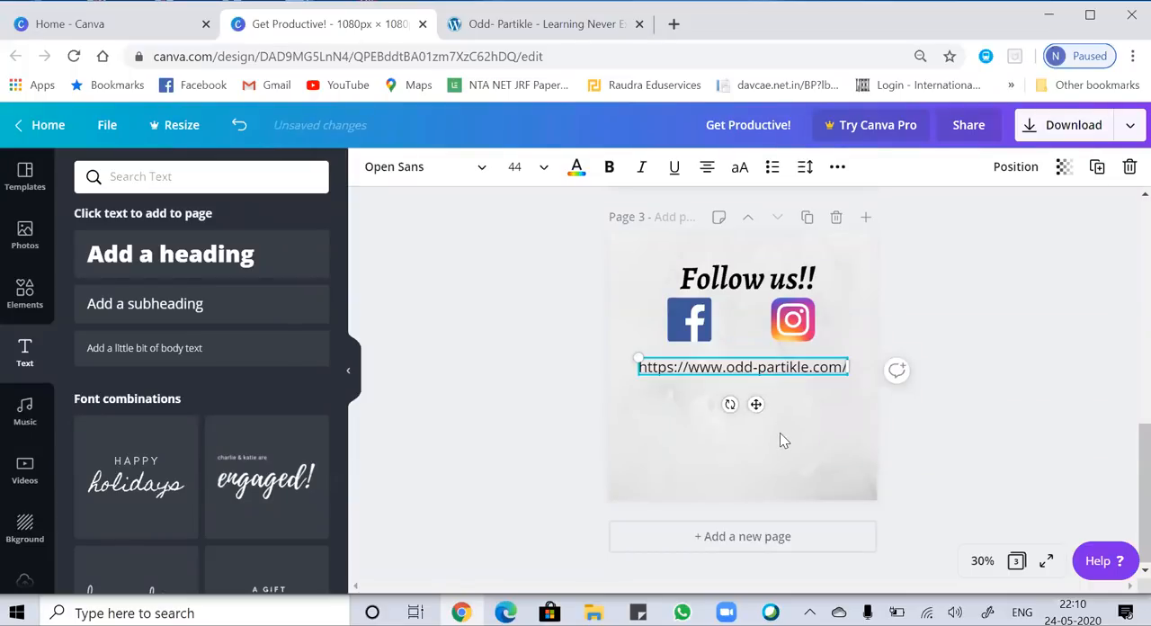
pyautogui.press('Return')
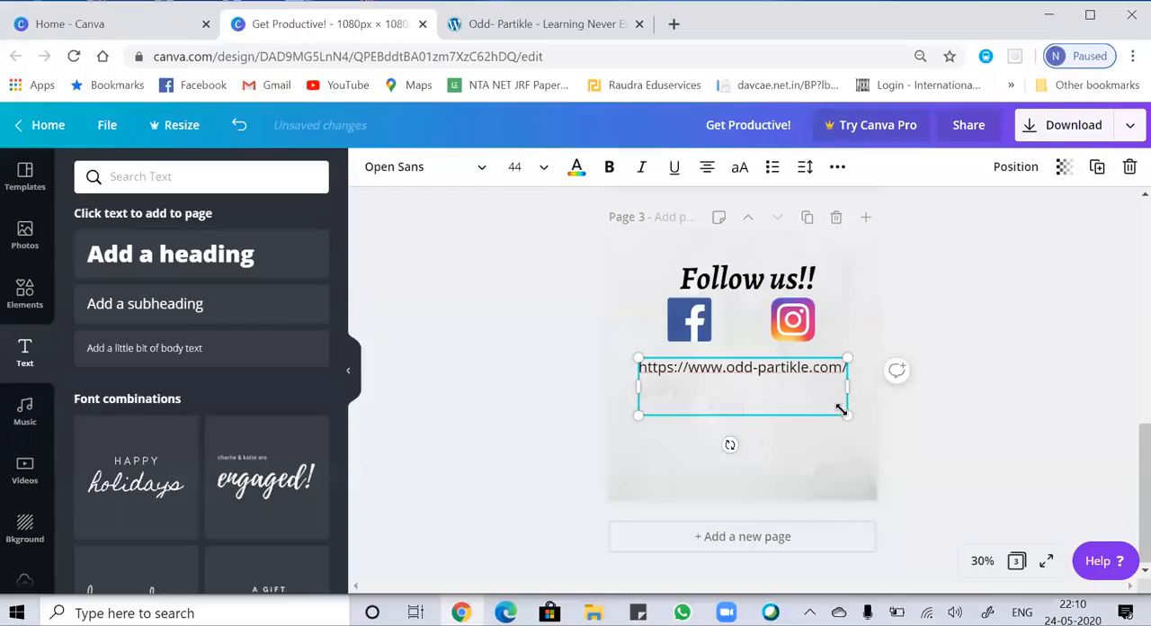
# Search Google for "odd-partikle.com facebook" and open the Odd-Partikle Facebook page.
pyautogui.click(520, 24)
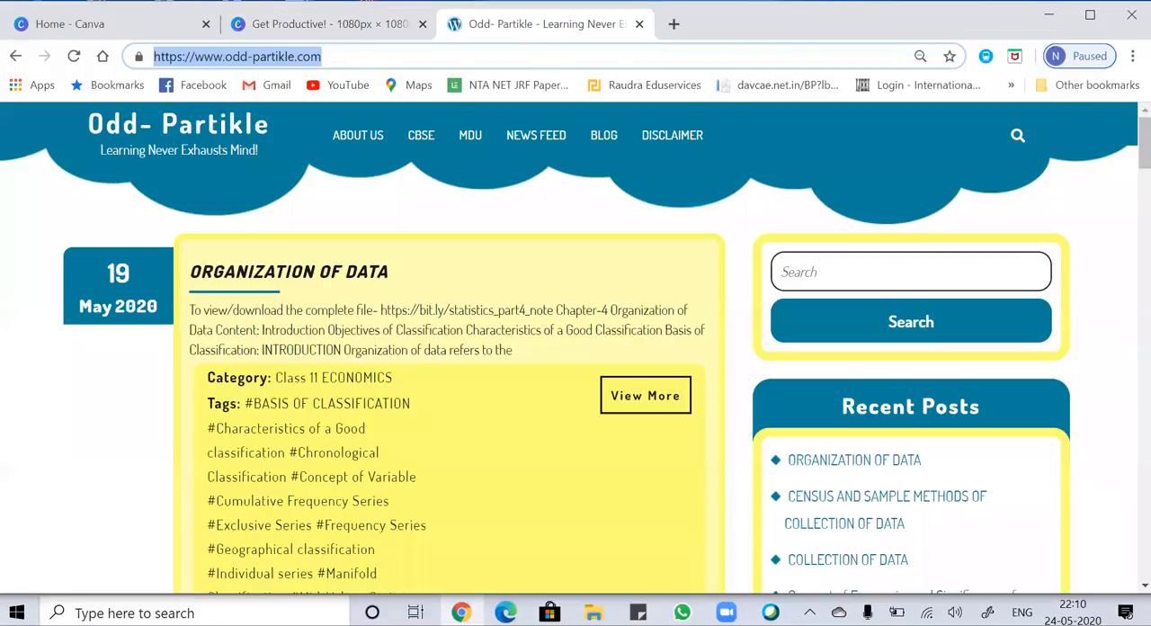
pyautogui.click(102, 56)
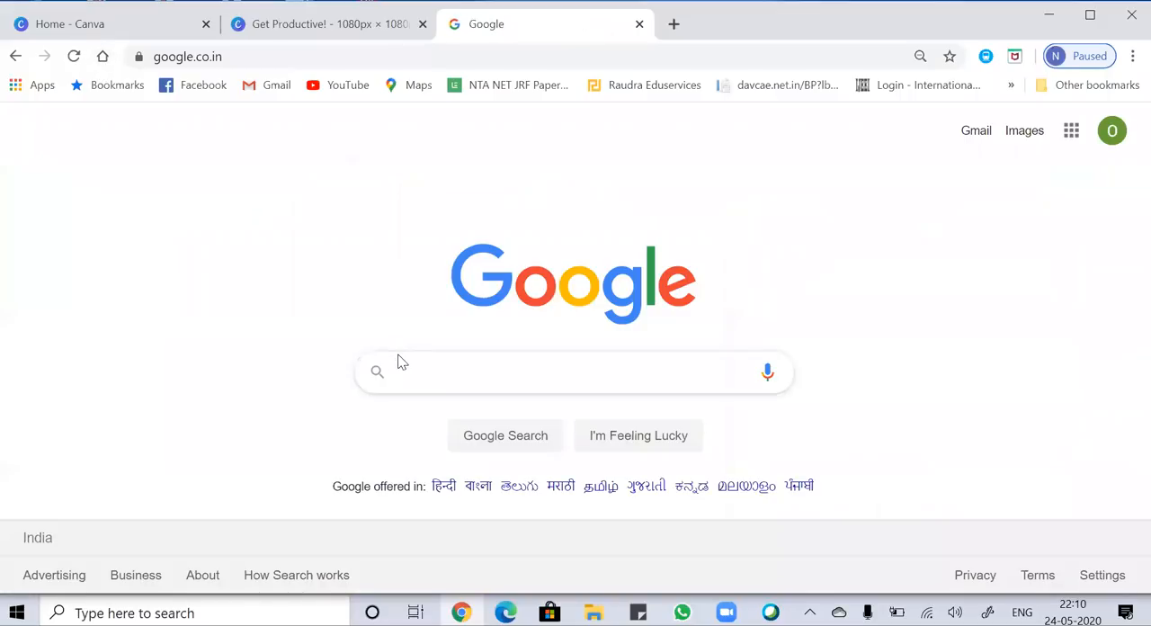
pyautogui.write('odd')
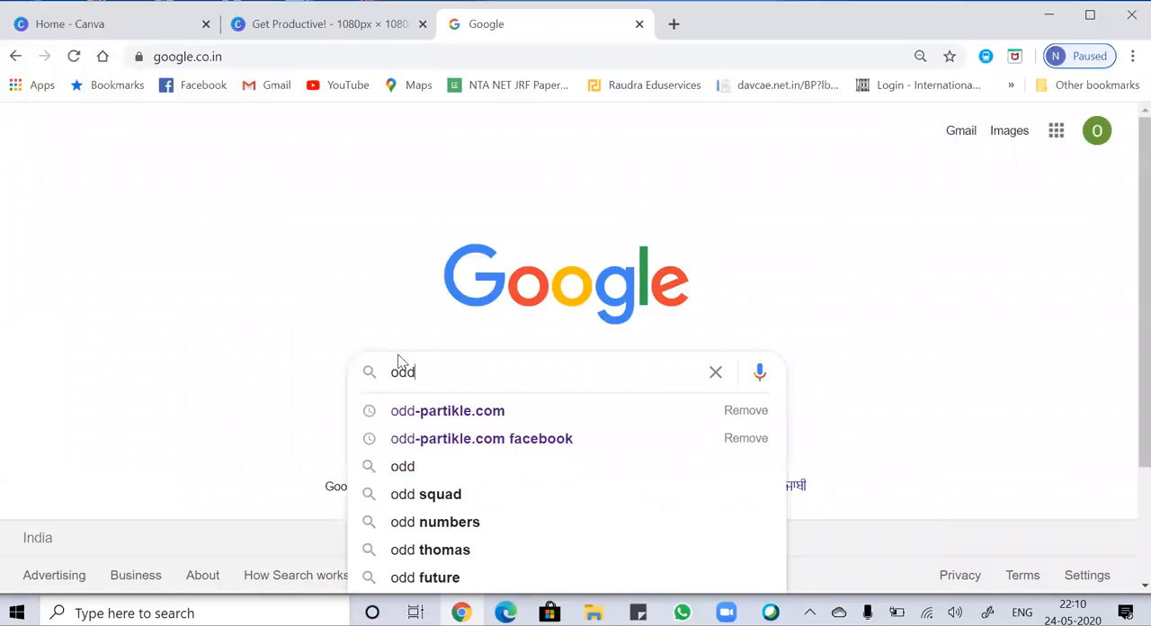
pyautogui.press('Down')
pyautogui.press('Down')
pyautogui.press('Return')
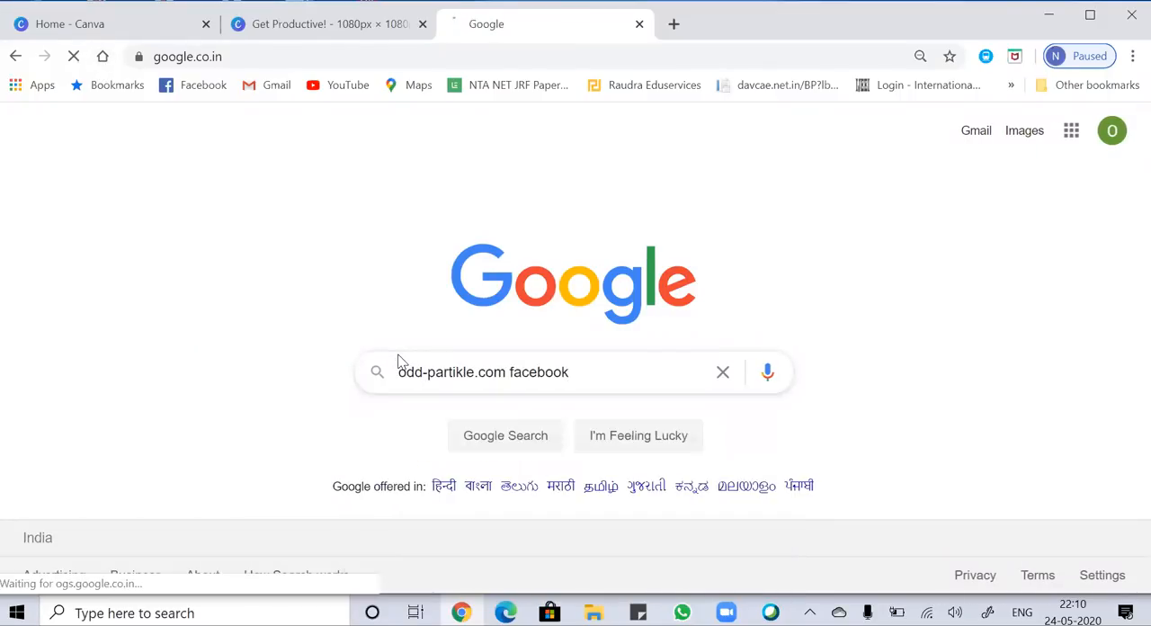
pyautogui.click(324, 294)
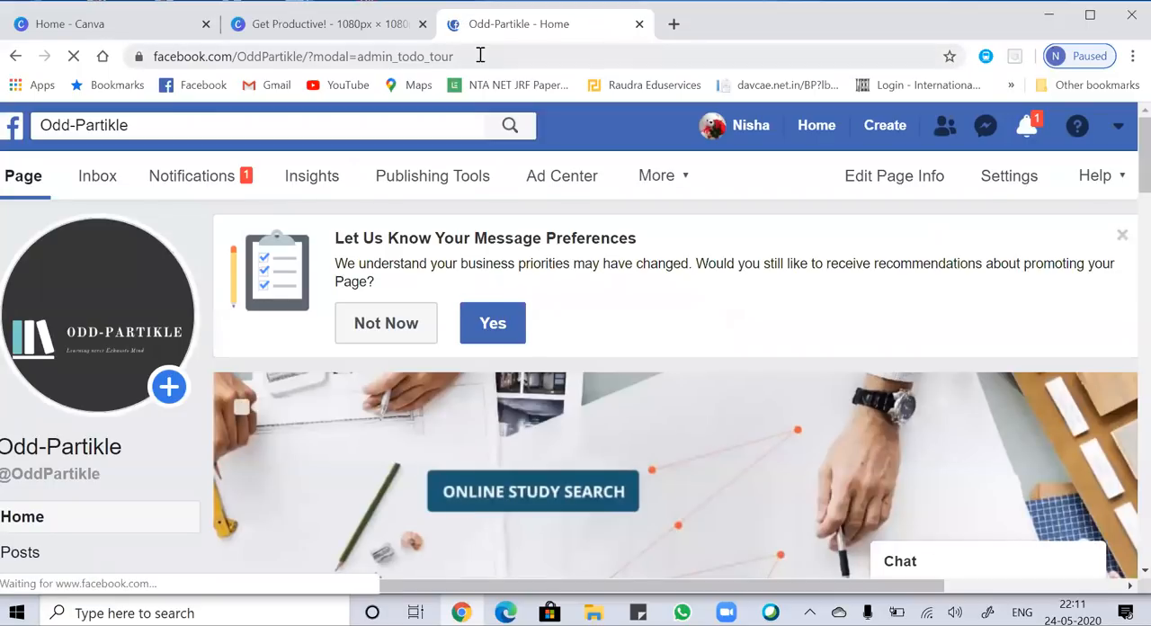
# Copy the Facebook page's address and paste it into the Canva text box, one blank line below the website address.
pyautogui.click(458, 58)
pyautogui.hotkey('ctrl', 'c')
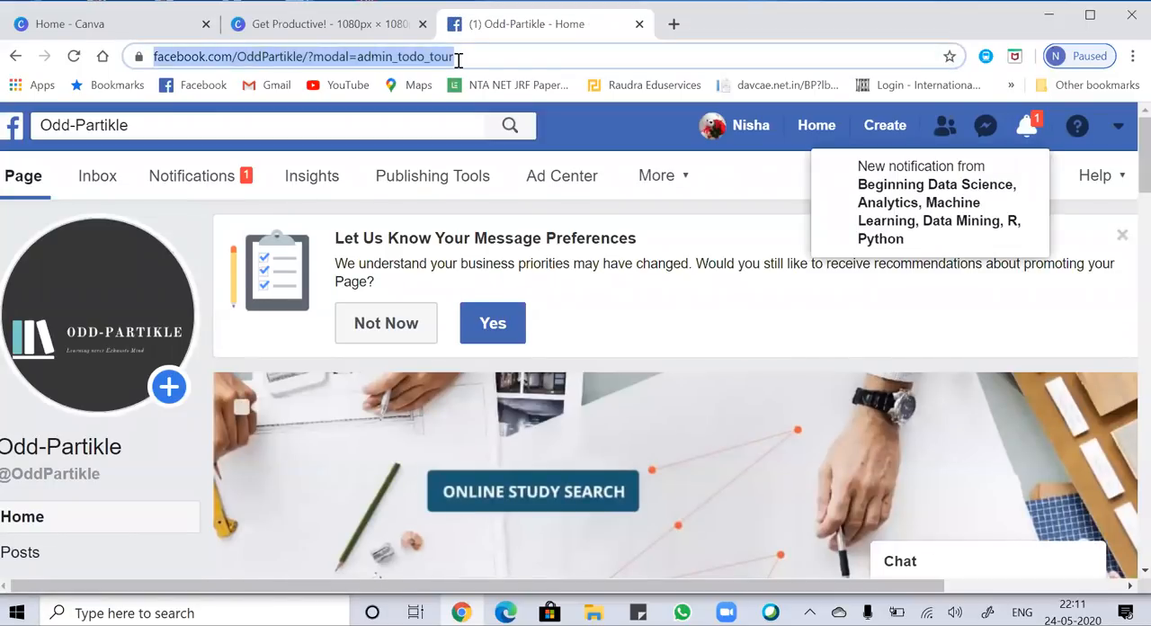
pyautogui.click(351, 22)
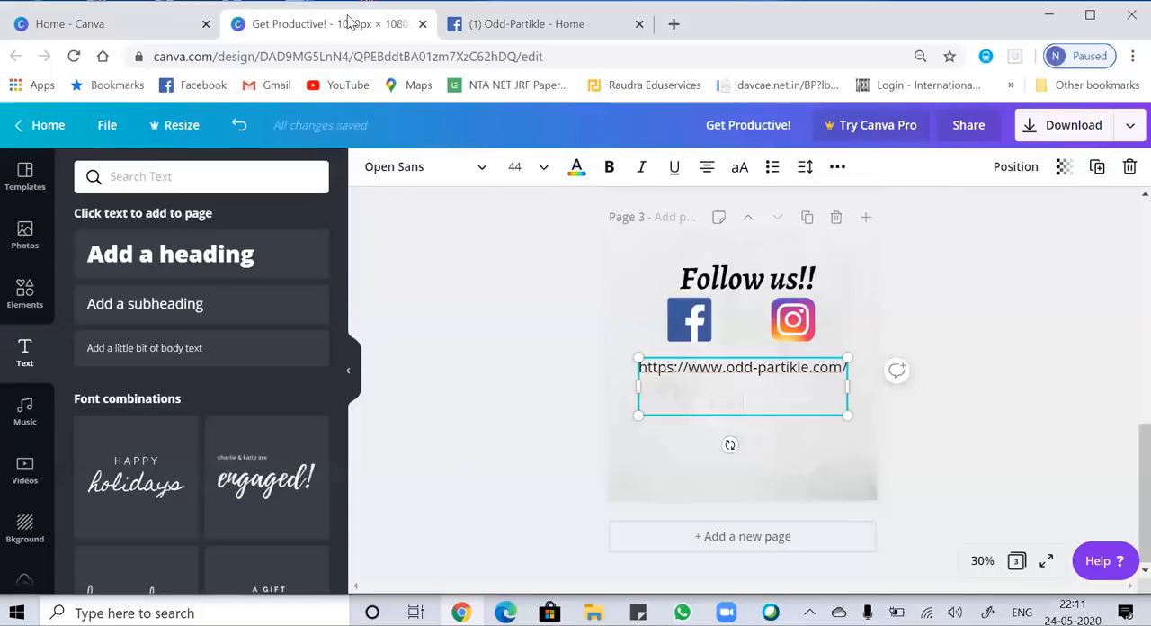
pyautogui.press('Return')
pyautogui.hotkey('ctrl', 'v')
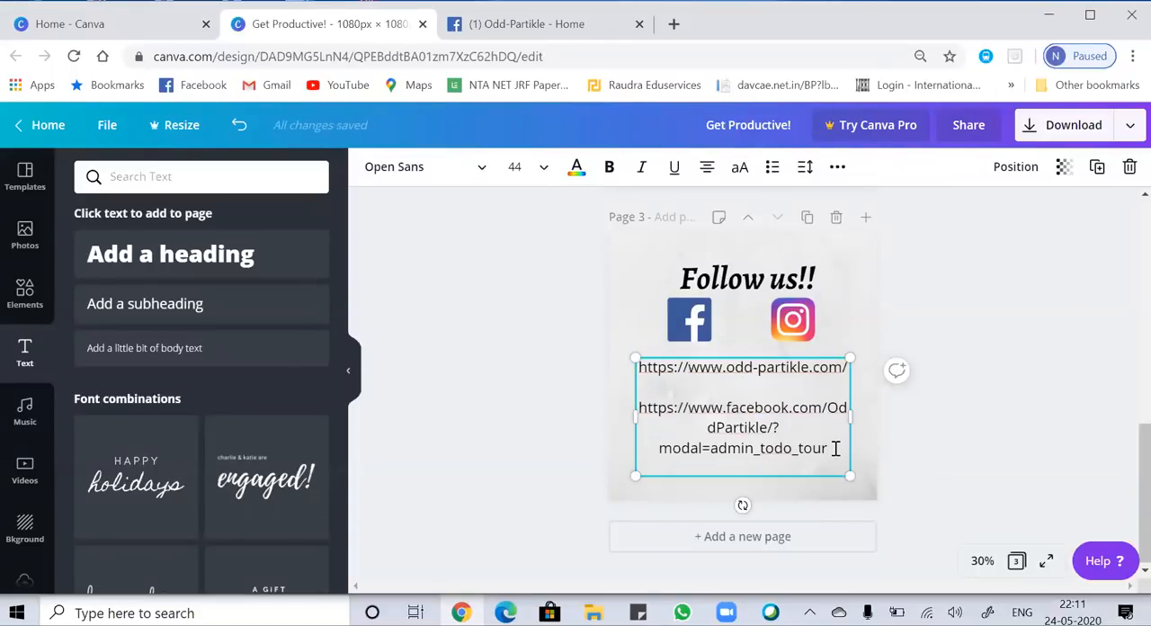
# Remove the trailing "?modal=admin_todo_tour" from the pasted Facebook address.
pyautogui.keyDown('shift'); pyautogui.click(662, 457); pyautogui.keyUp('shift')
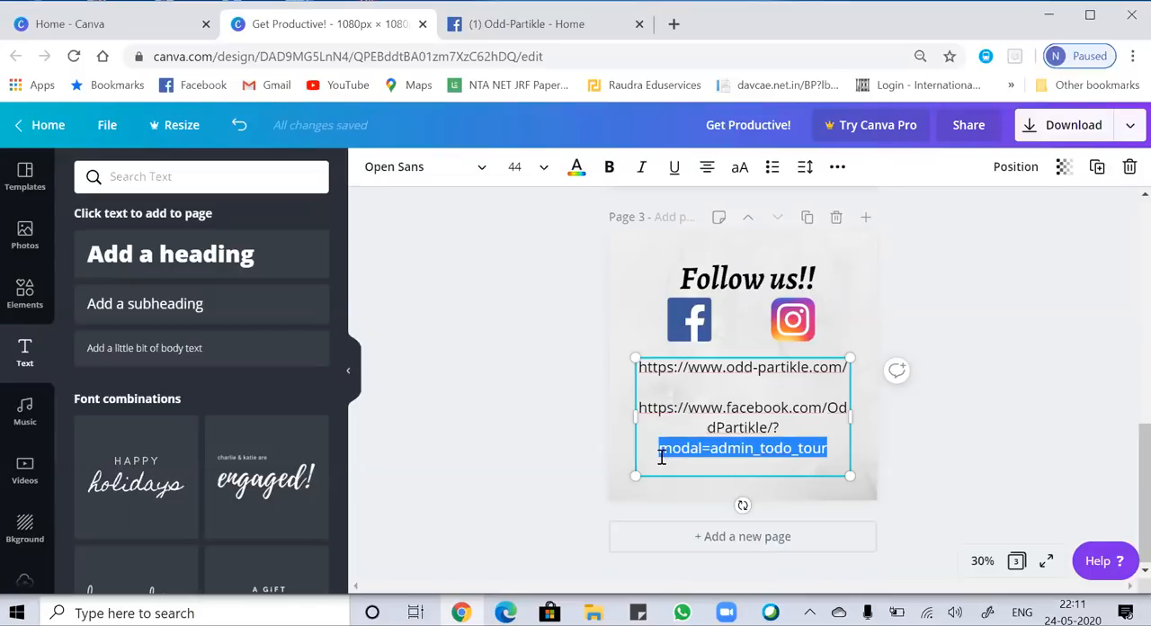
pyautogui.press('BackSpace')
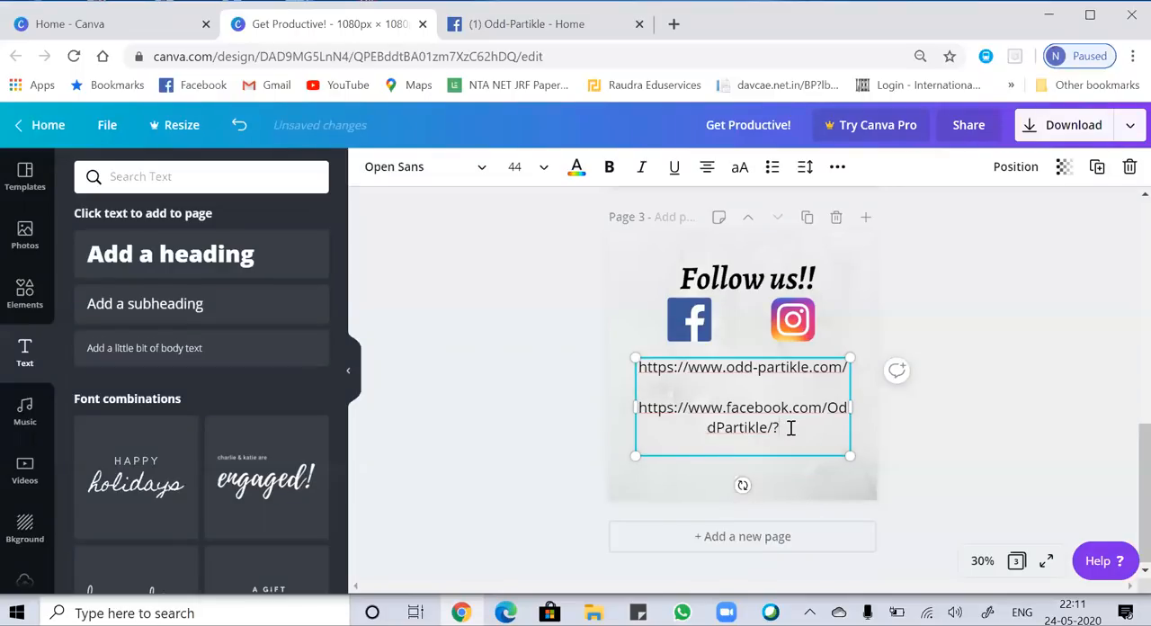
pyautogui.press('BackSpace')
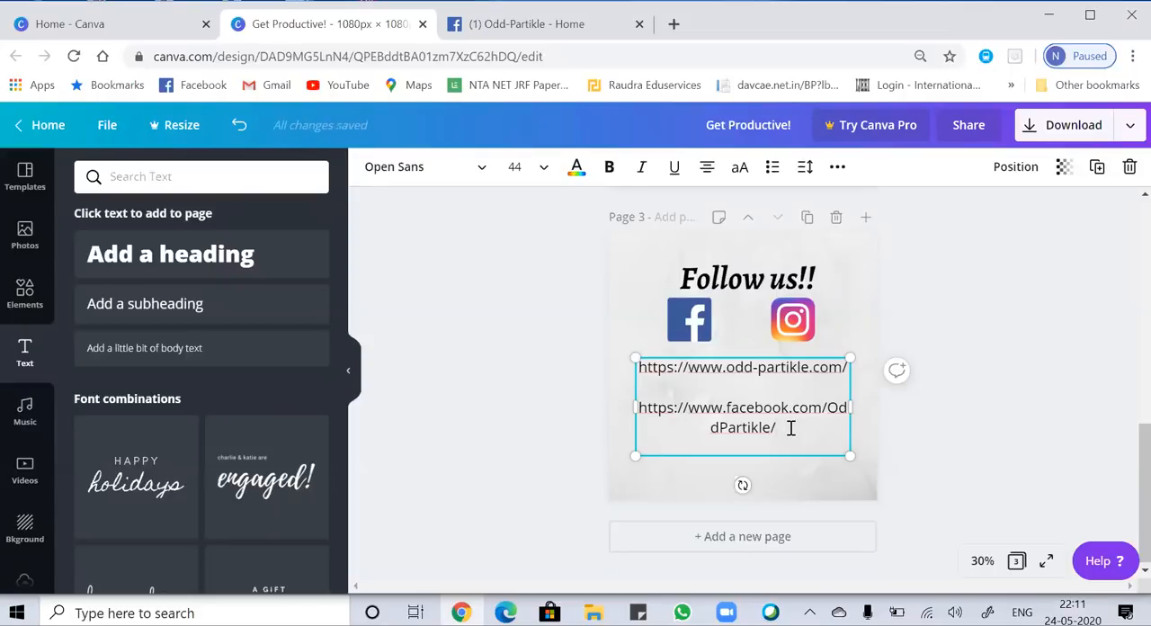
pyautogui.press('Return')
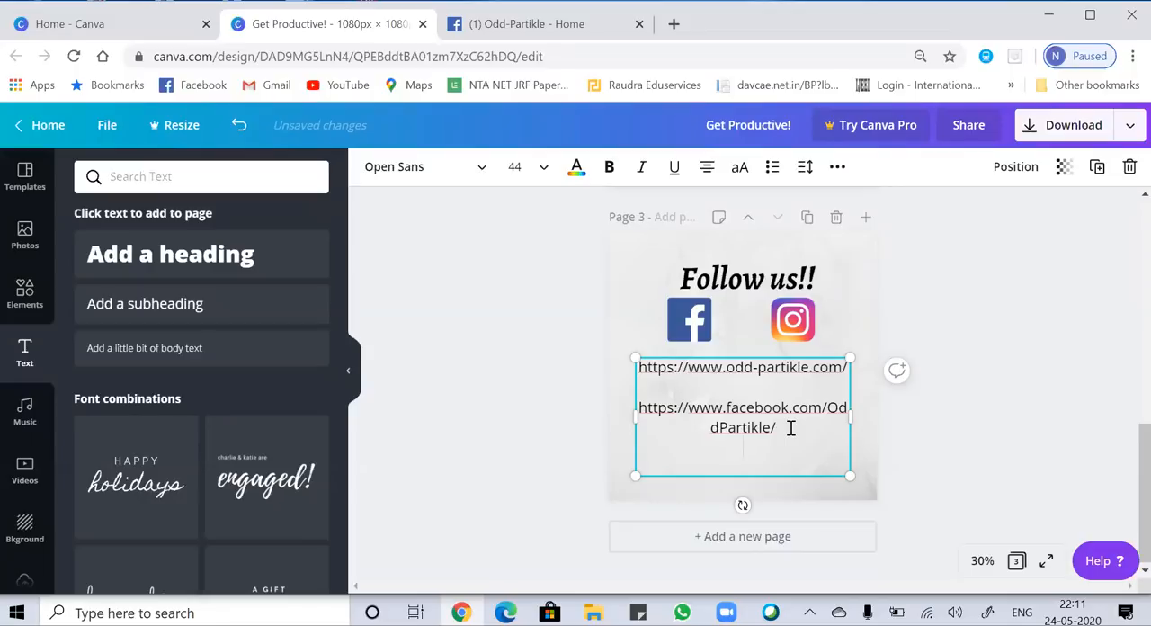
pyautogui.write('@odd_[artikle')
pyautogui.click(747, 447)
pyautogui.press('BackSpace')
pyautogui.write('p')
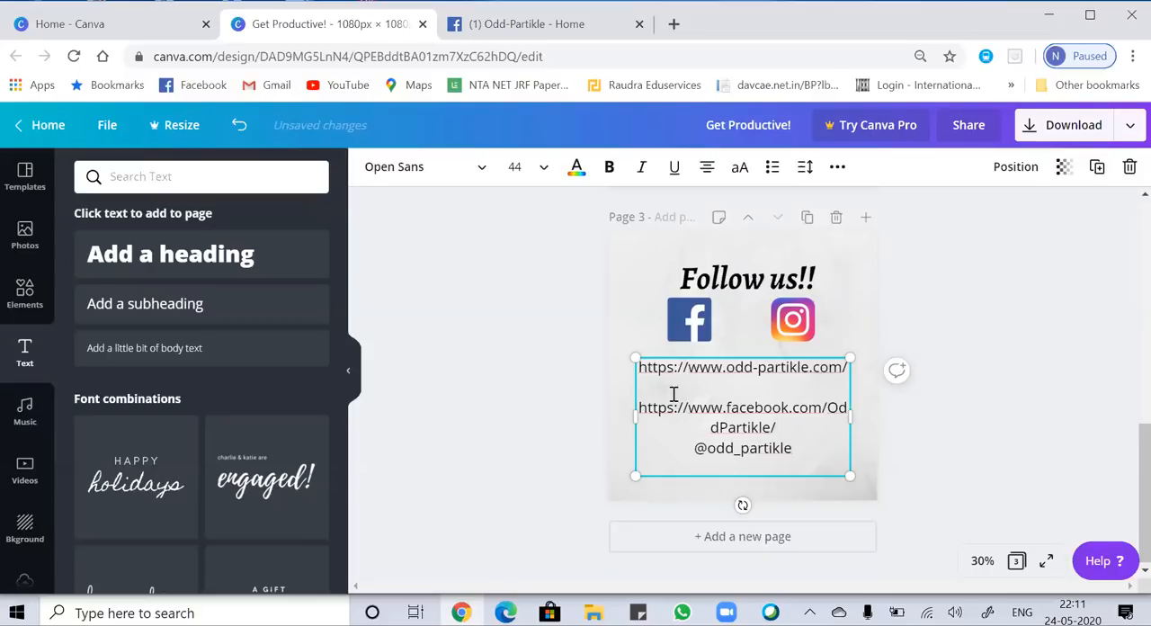
# Format the website address, Facebook address and Instagram handle as bulleted entries, with a blank line separating the handle from the Facebook address.
pyautogui.click(639, 370)
pyautogui.click(771, 167)
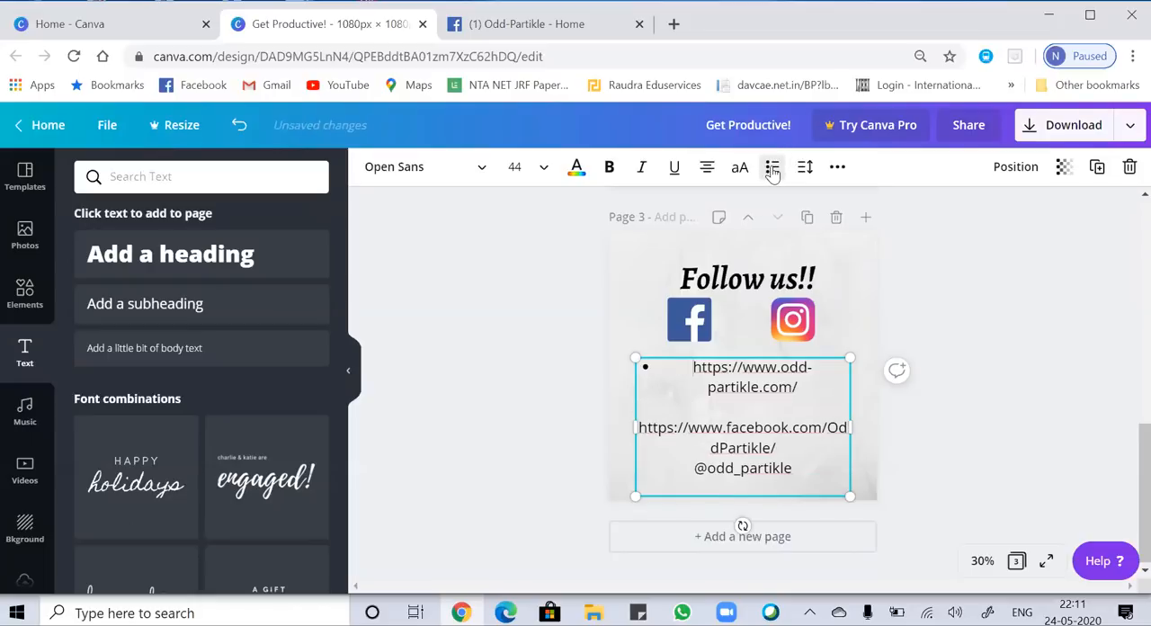
pyautogui.click(638, 432)
pyautogui.click(772, 167)
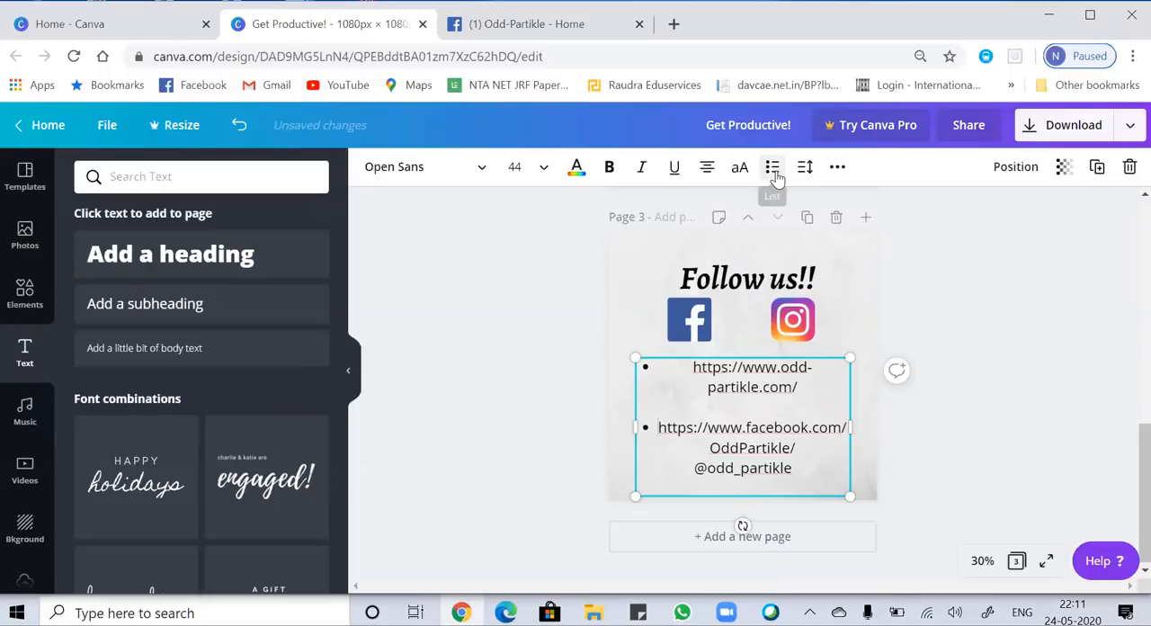
pyautogui.click(820, 447)
pyautogui.press('Return')
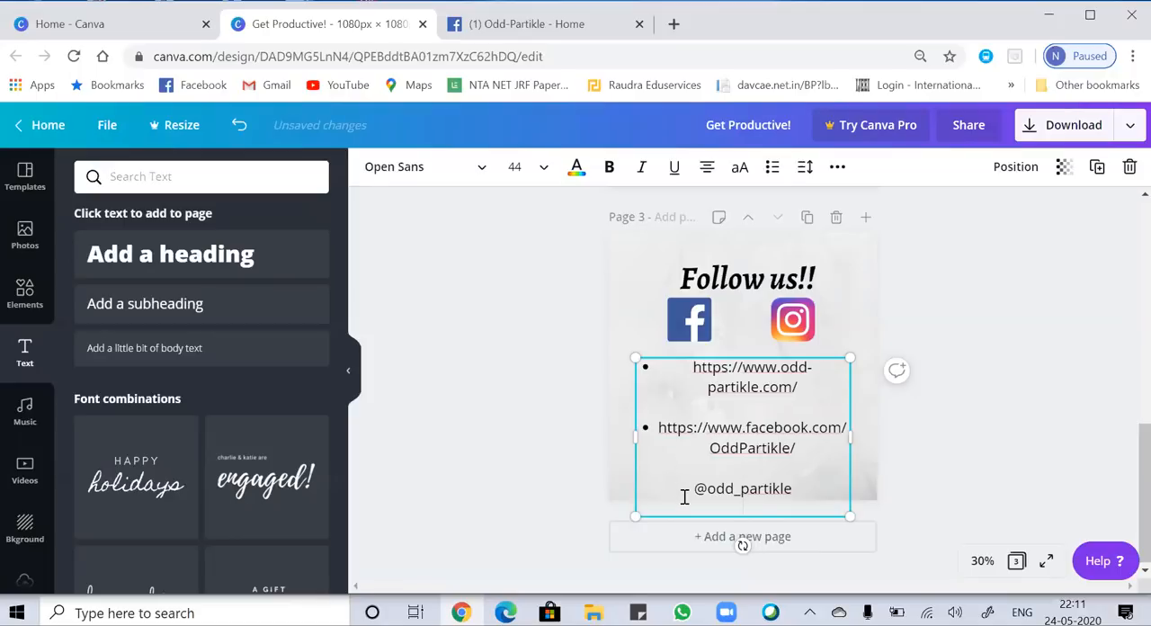
pyautogui.click(772, 168)
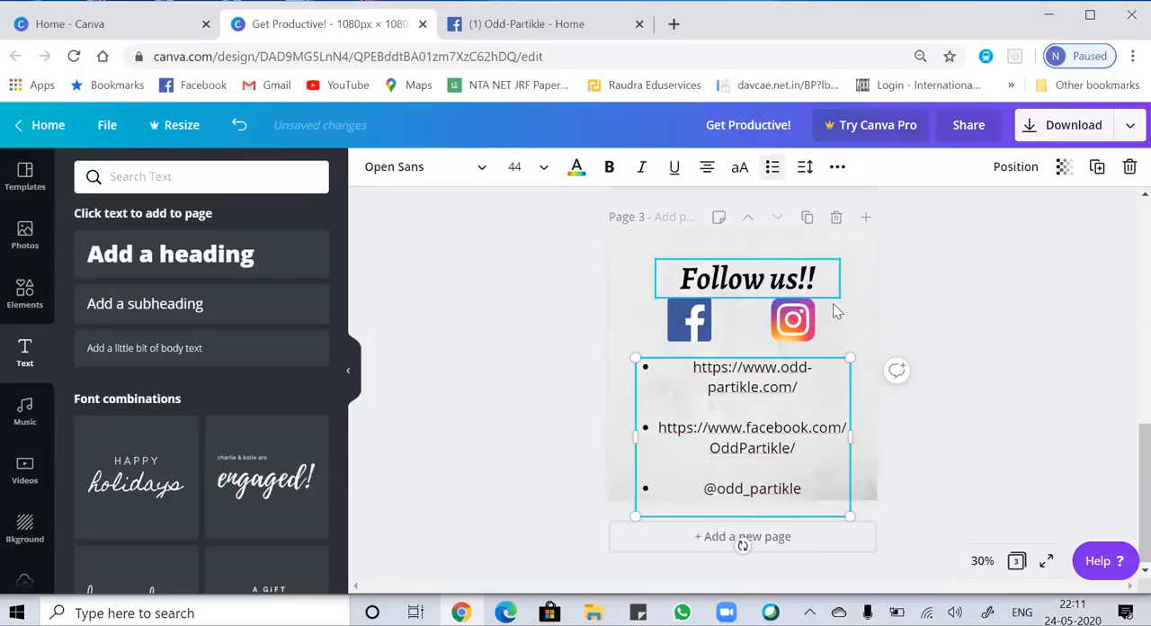
pyautogui.click(867, 317)
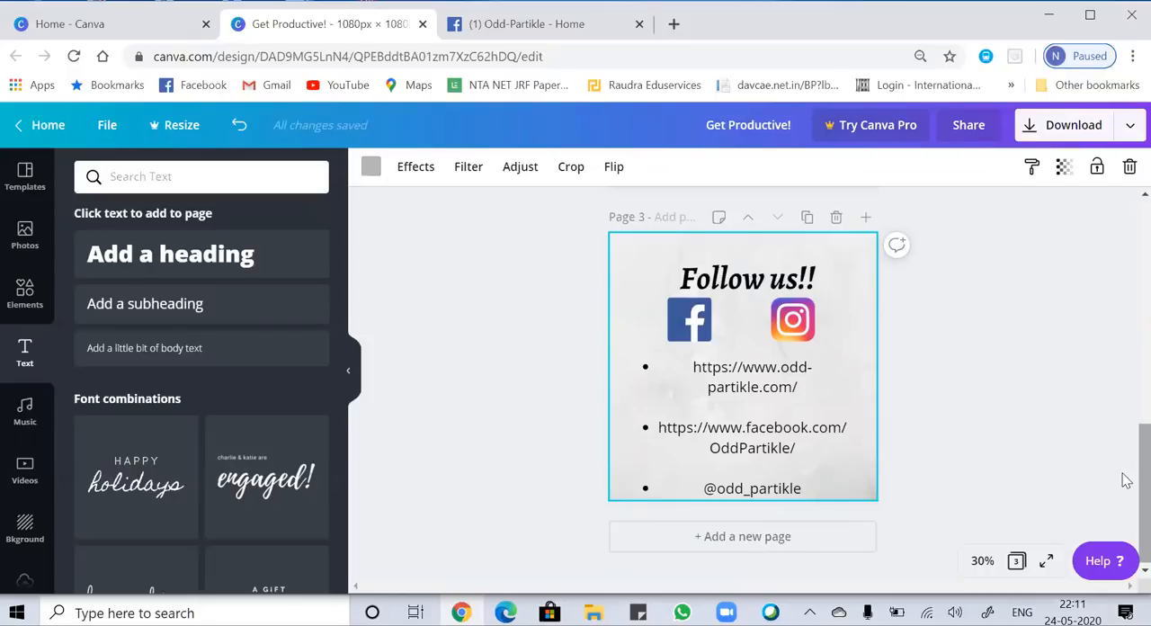
# Download all three pages as PNG images in a zip file named "learn and grow" on the Desktop, and dismiss the referral offer.
pyautogui.moveTo(1122, 483); pyautogui.dragTo(1122, 230)
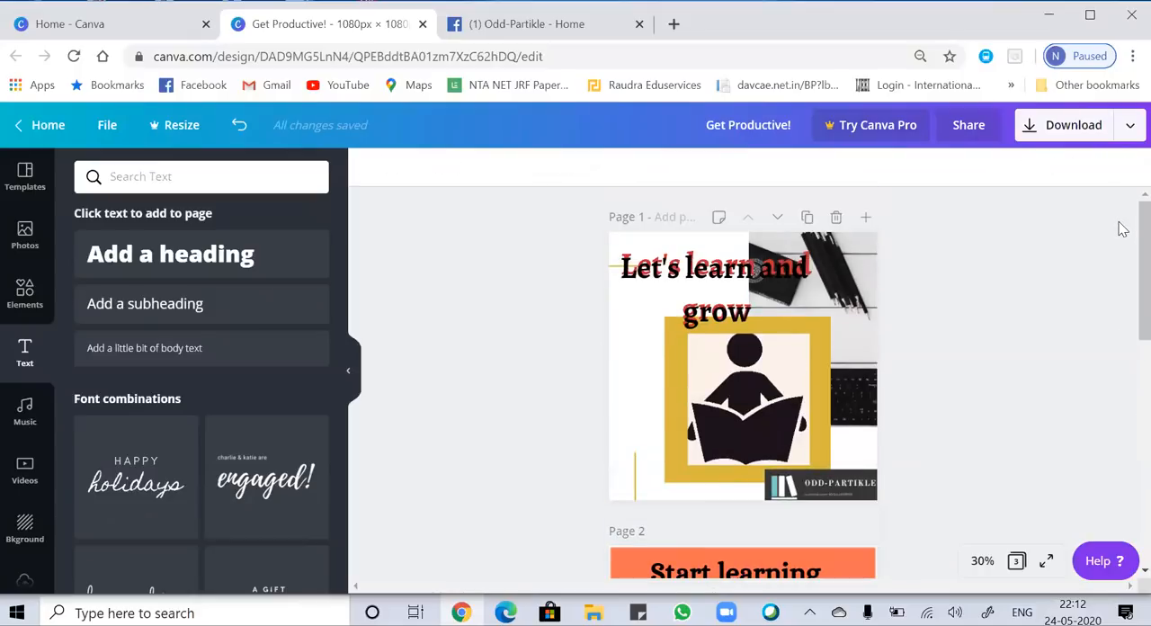
pyautogui.click(1064, 130)
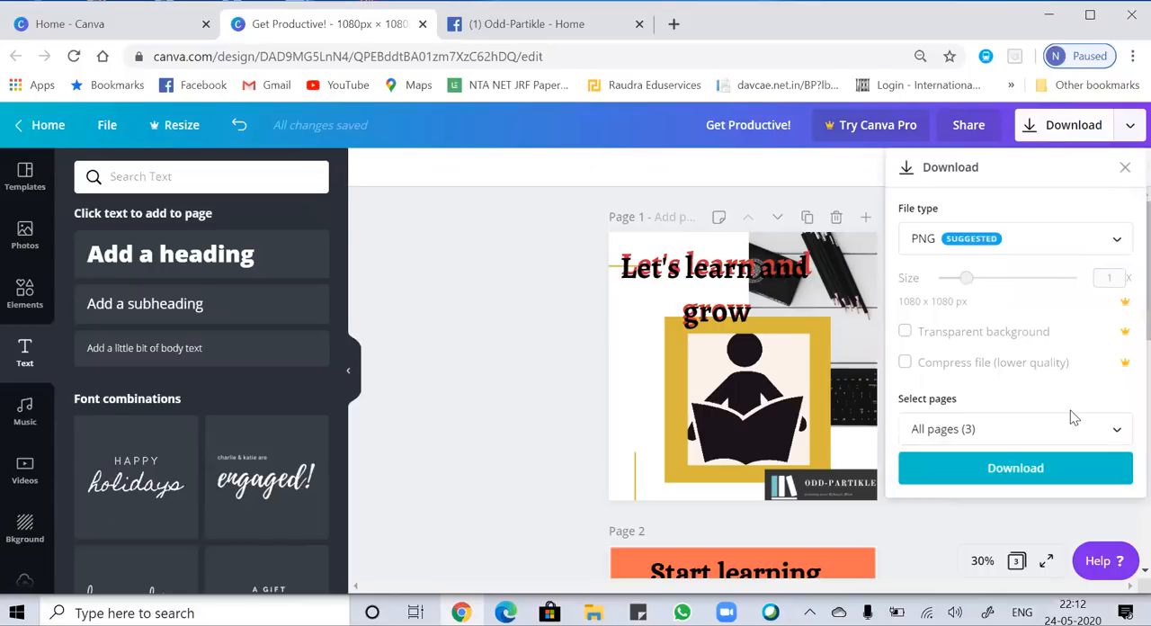
pyautogui.click(1039, 466)
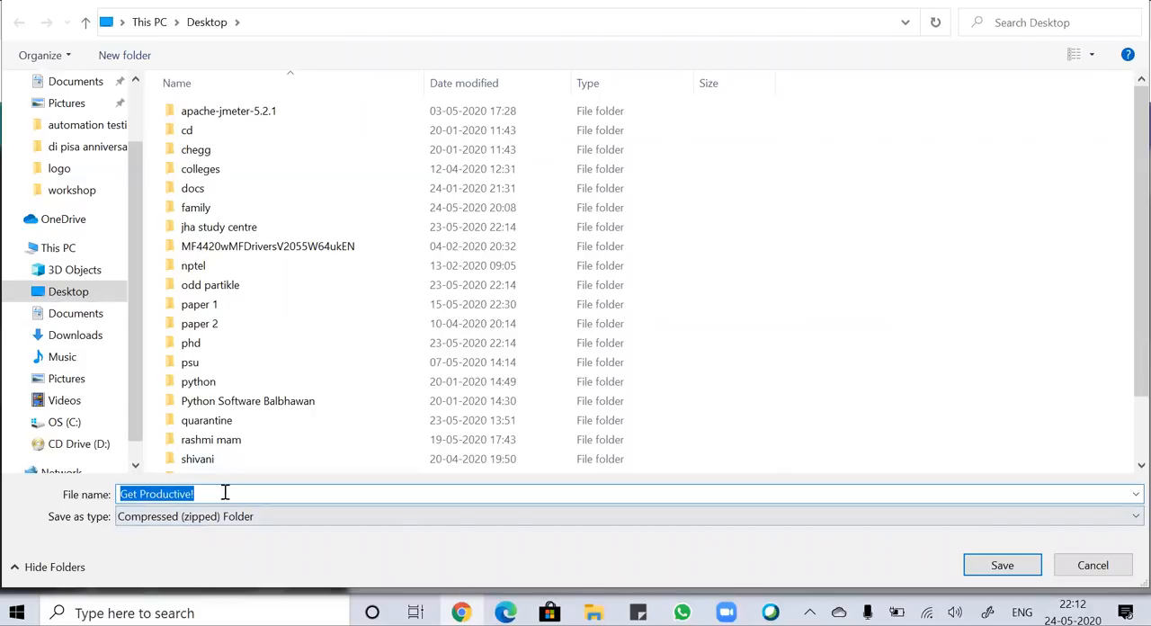
pyautogui.press('BackSpace')
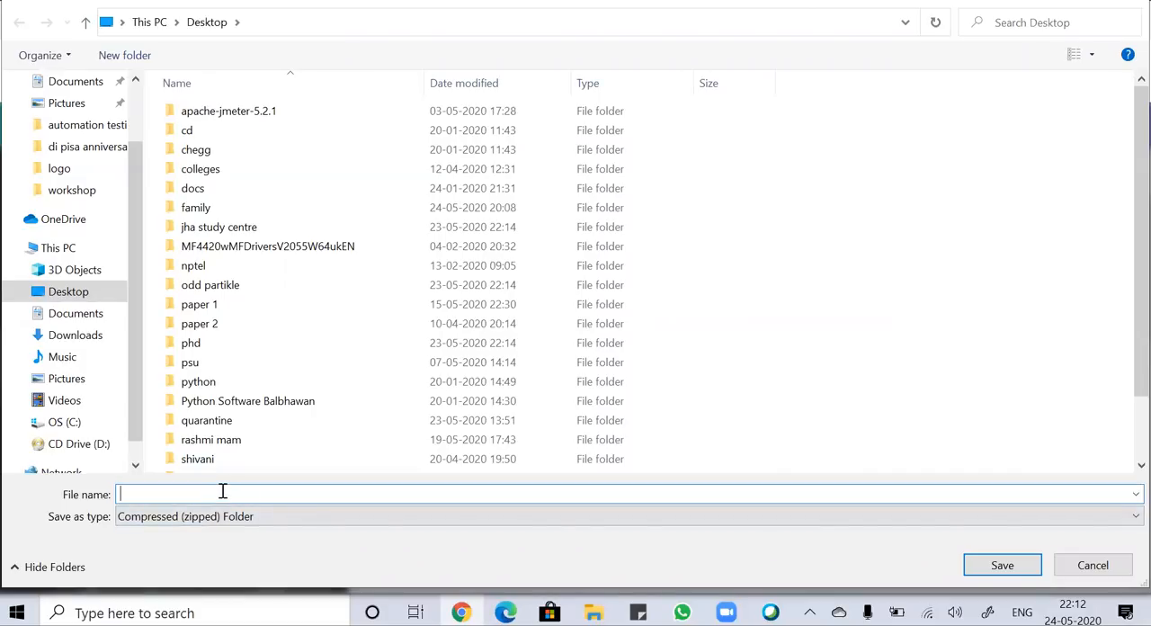
pyautogui.write('rn anf')
pyautogui.press('BackSpace')
pyautogui.write('d grow')
pyautogui.press('Return')
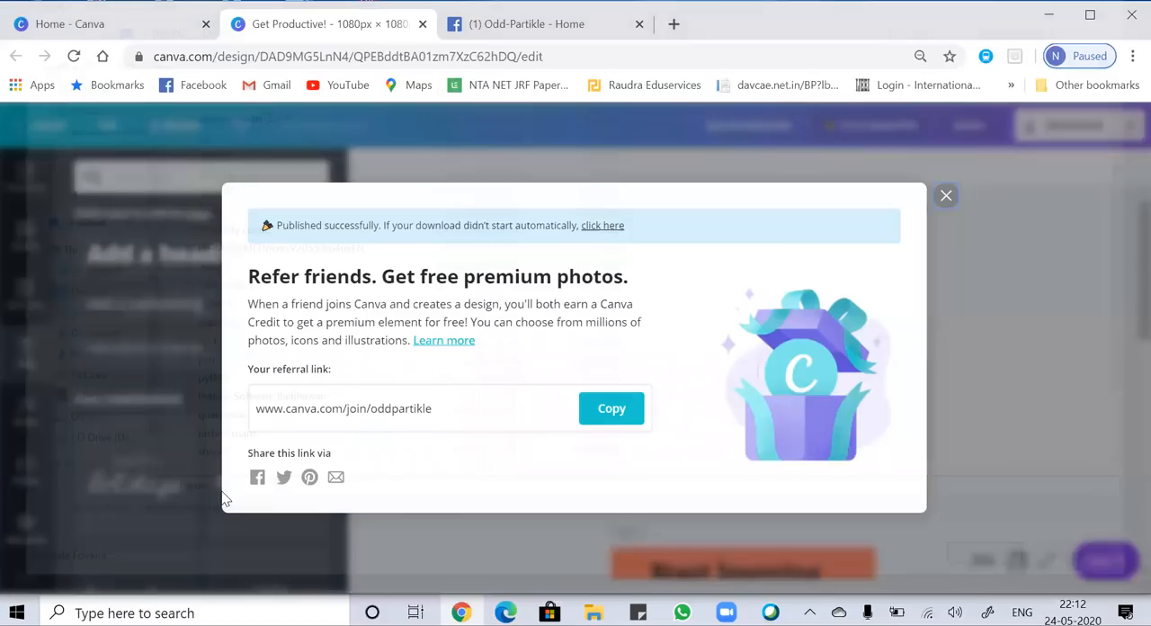
pyautogui.click(946, 196)
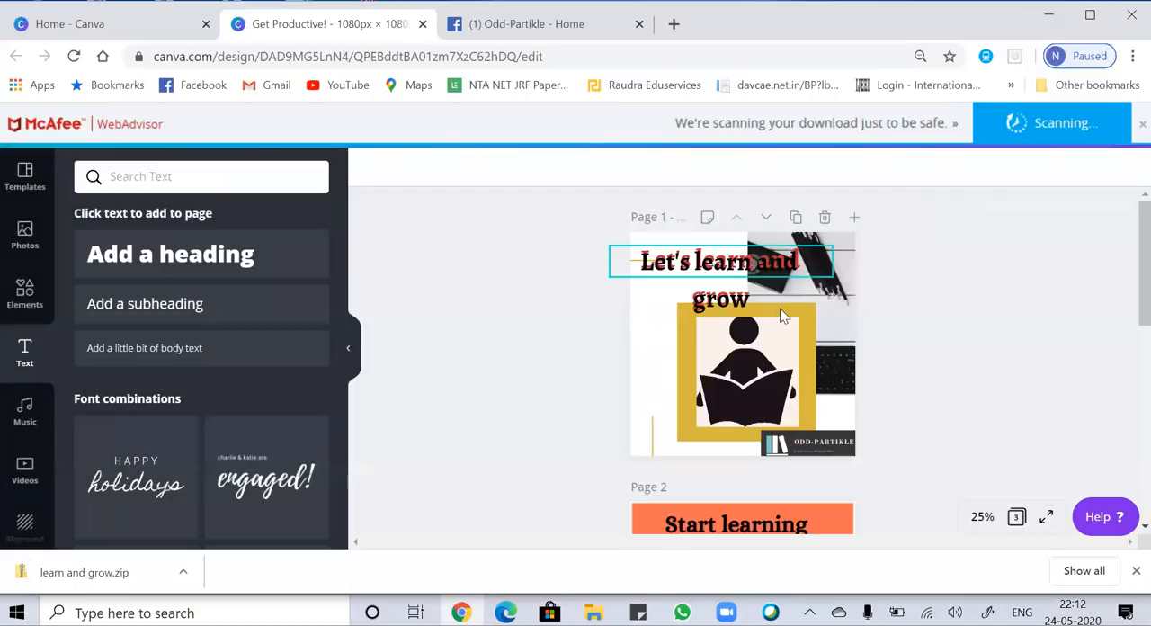
# Locate the downloaded "learn and grow" zip file in its folder and open PNG image 1 inside it for viewing.
pyautogui.rightClick(117, 582)
pyautogui.click(187, 534)
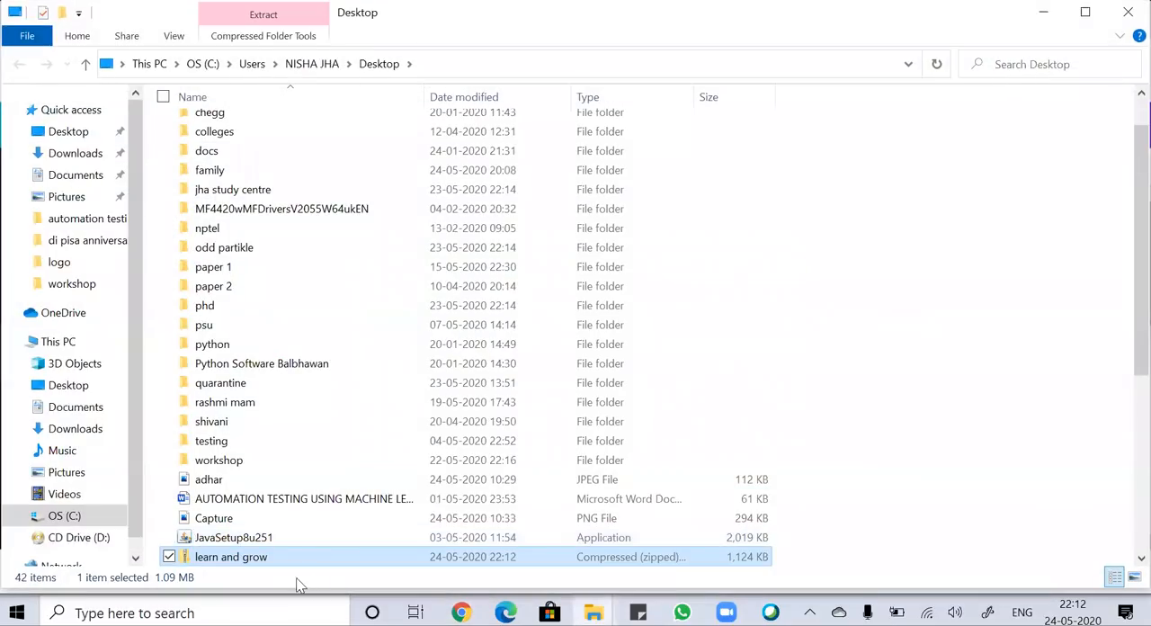
pyautogui.doubleClick(271, 555)
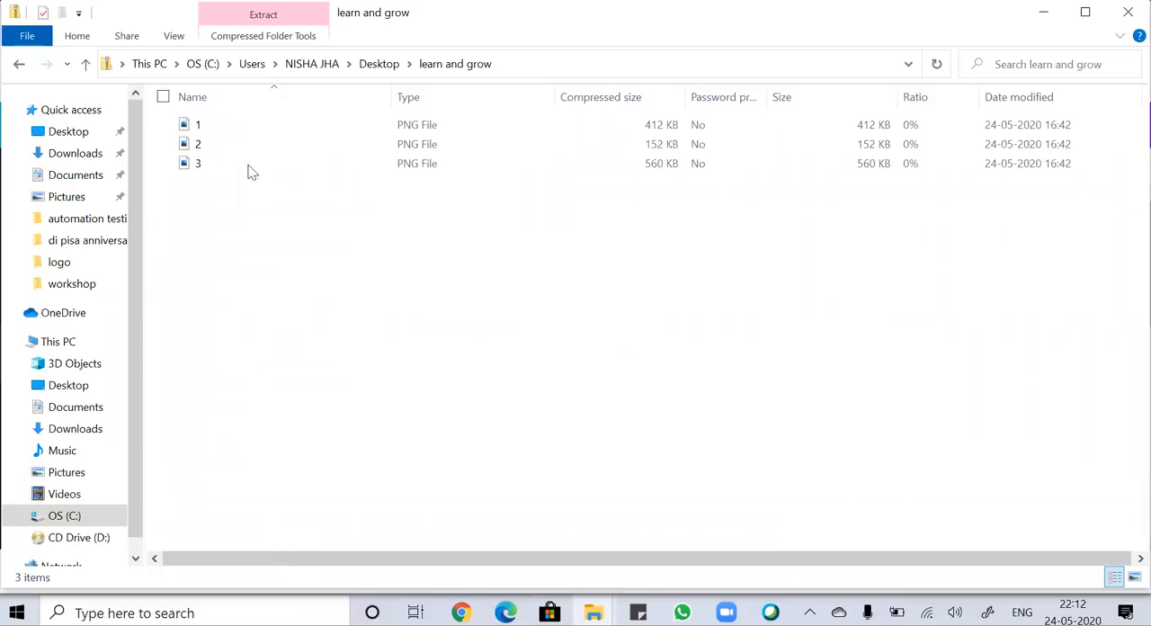
pyautogui.click(226, 125)
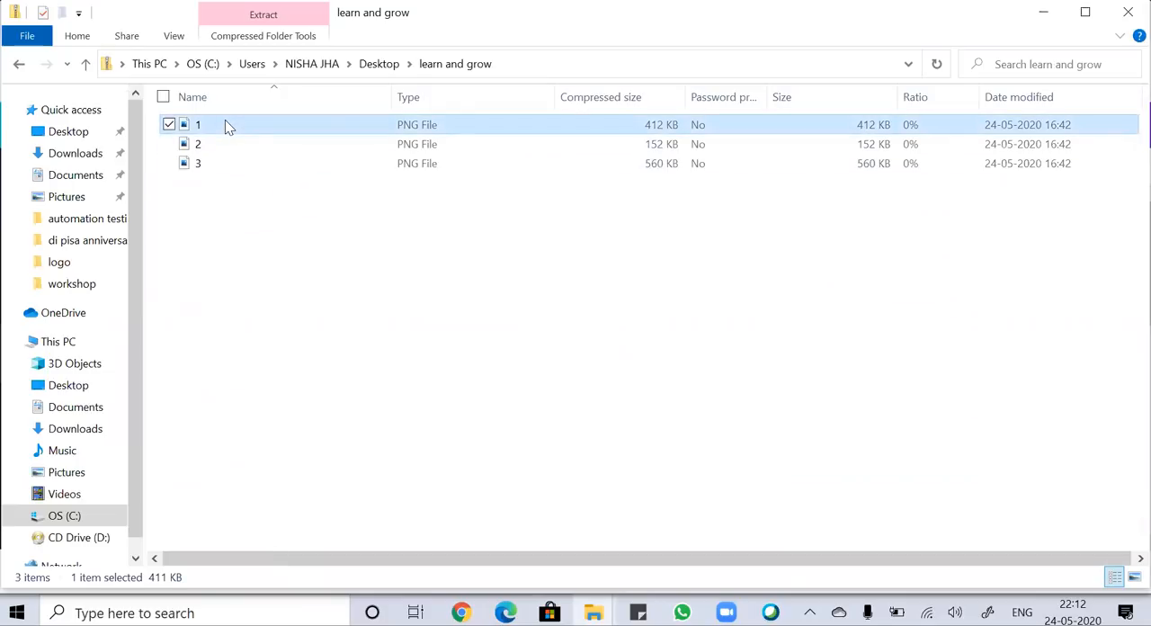
pyautogui.doubleClick(225, 125)
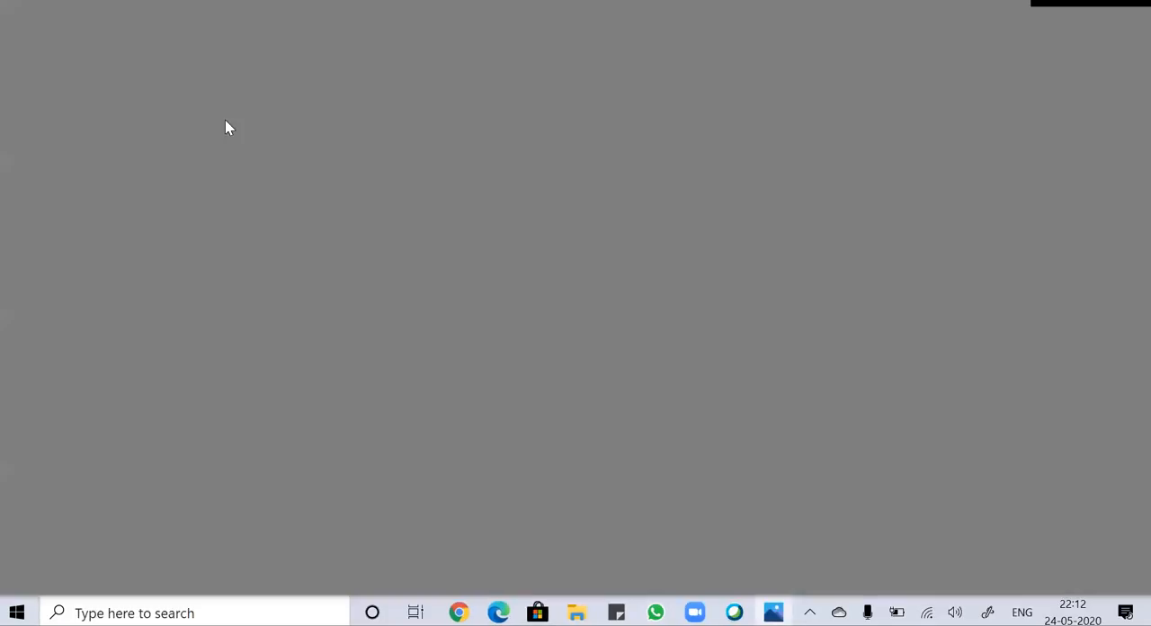